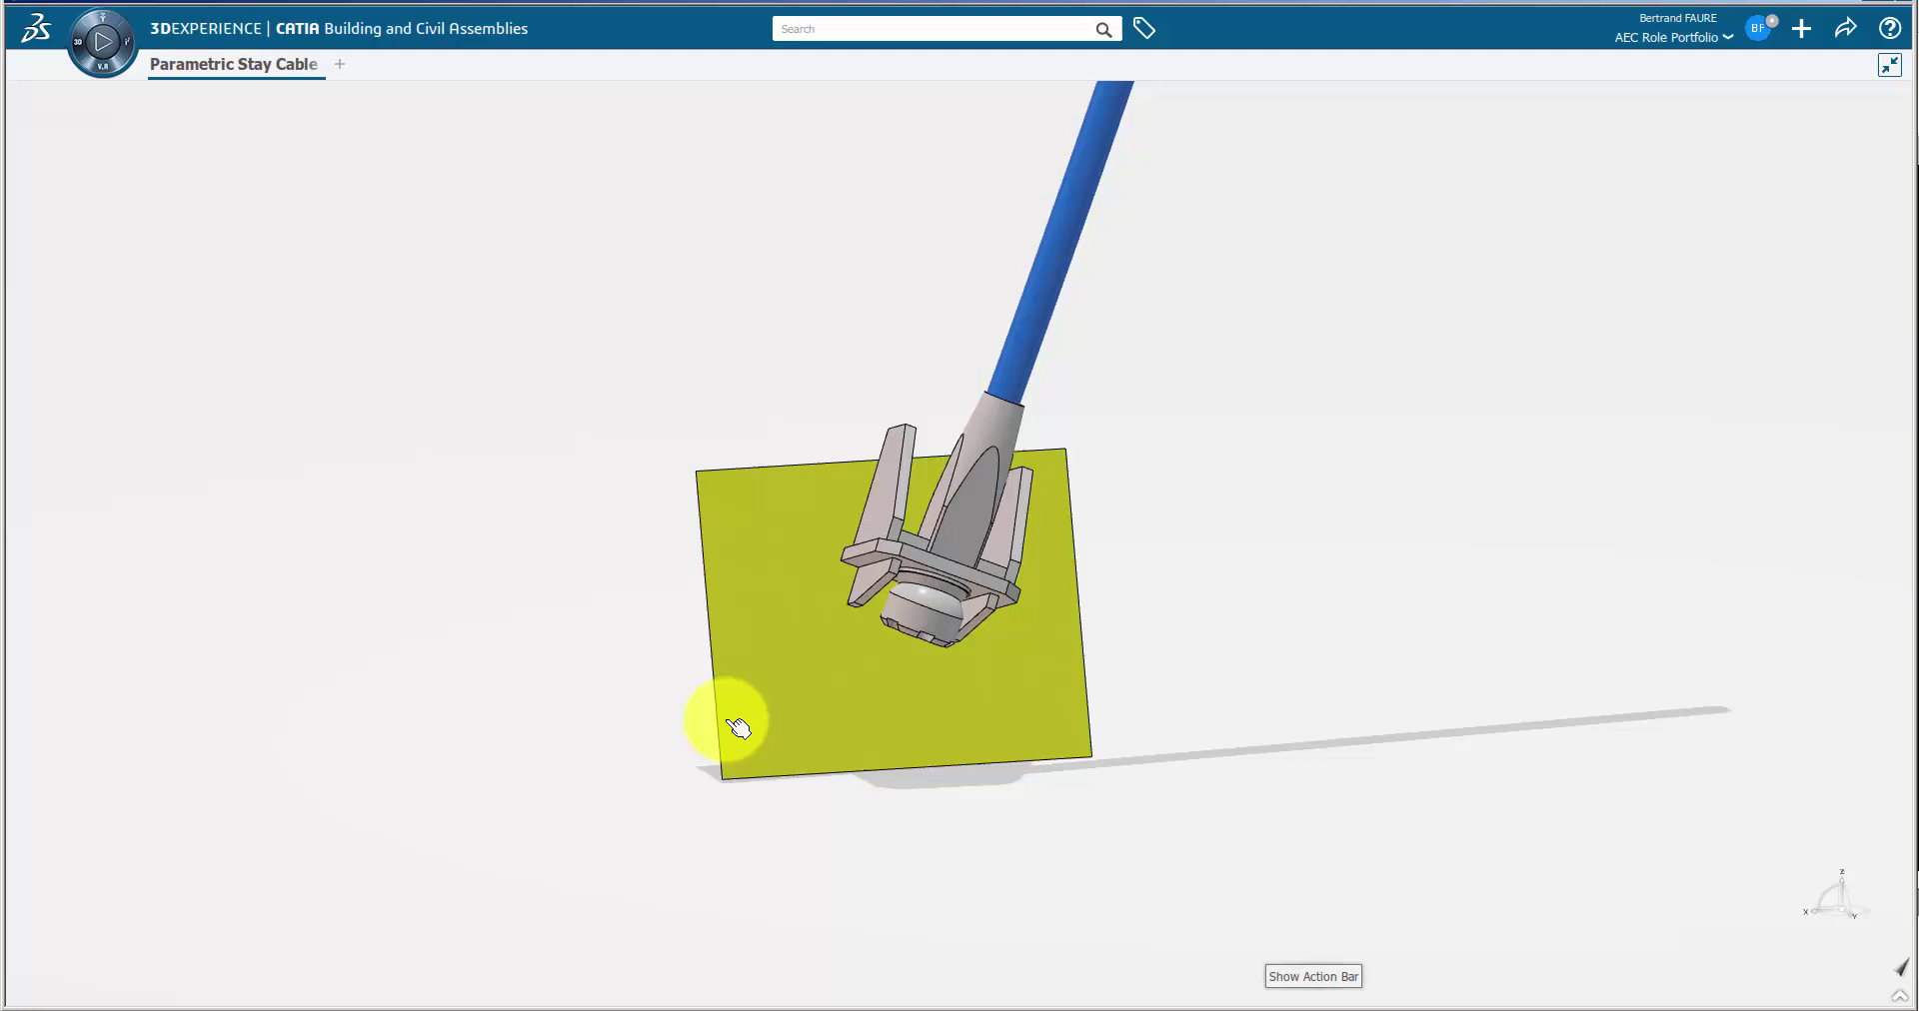
Step: Change the stay cable's Tension parameter from 5 to 20
{"action": "key", "text": "F3"}
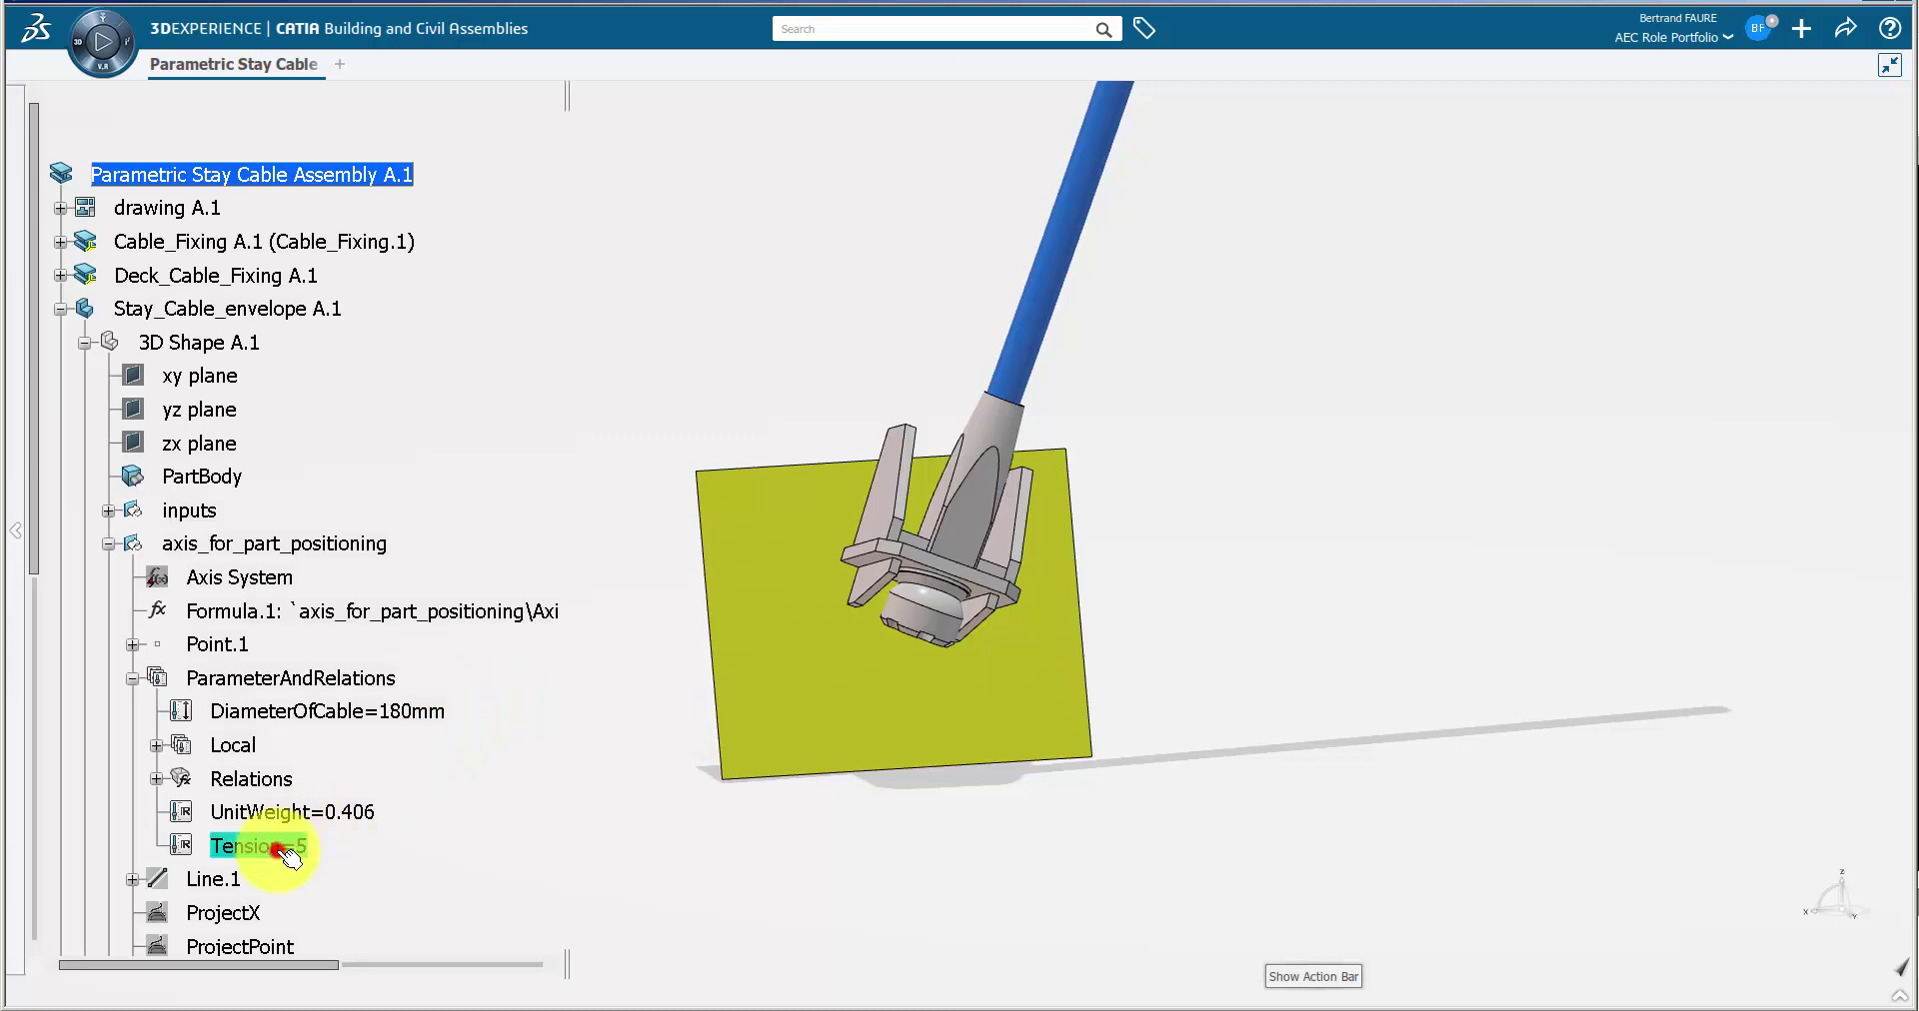
{"action": "double_click", "coordinate": [278, 850]}
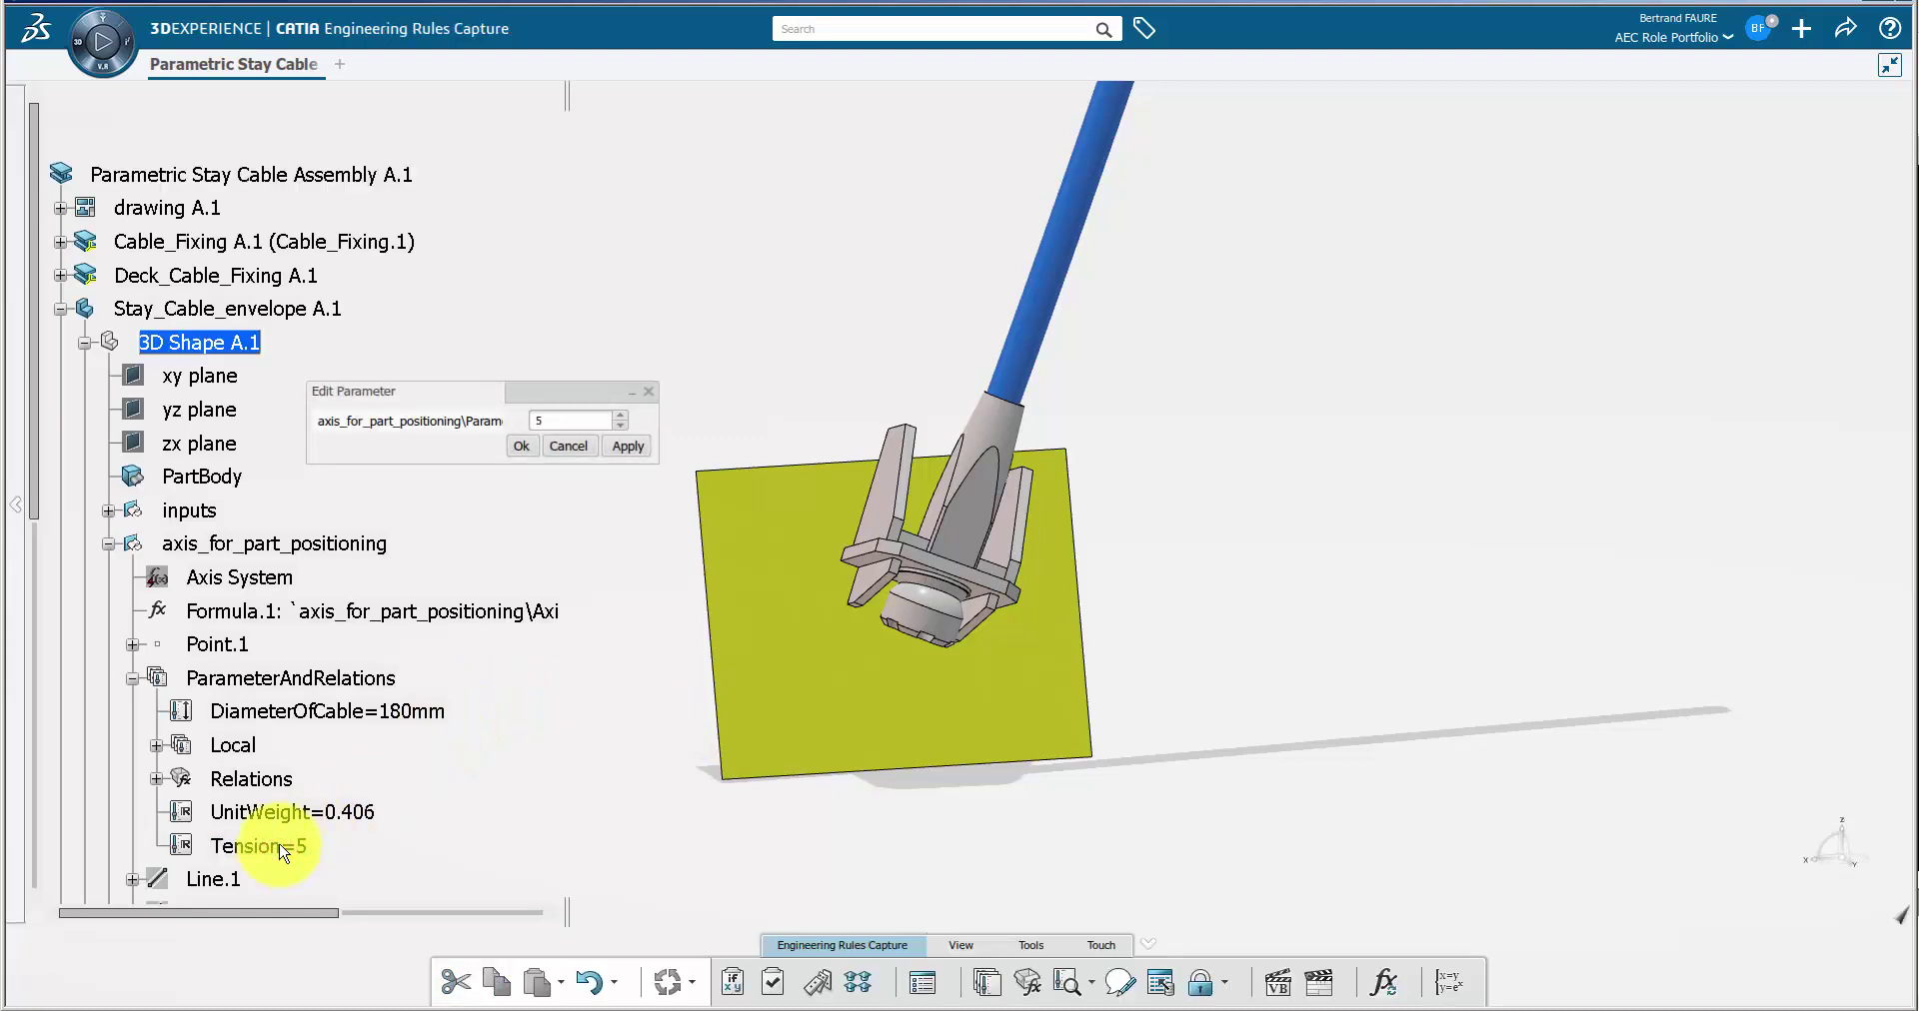
{"action": "double_click", "coordinate": [540, 421]}
{"action": "type", "text": "20"}
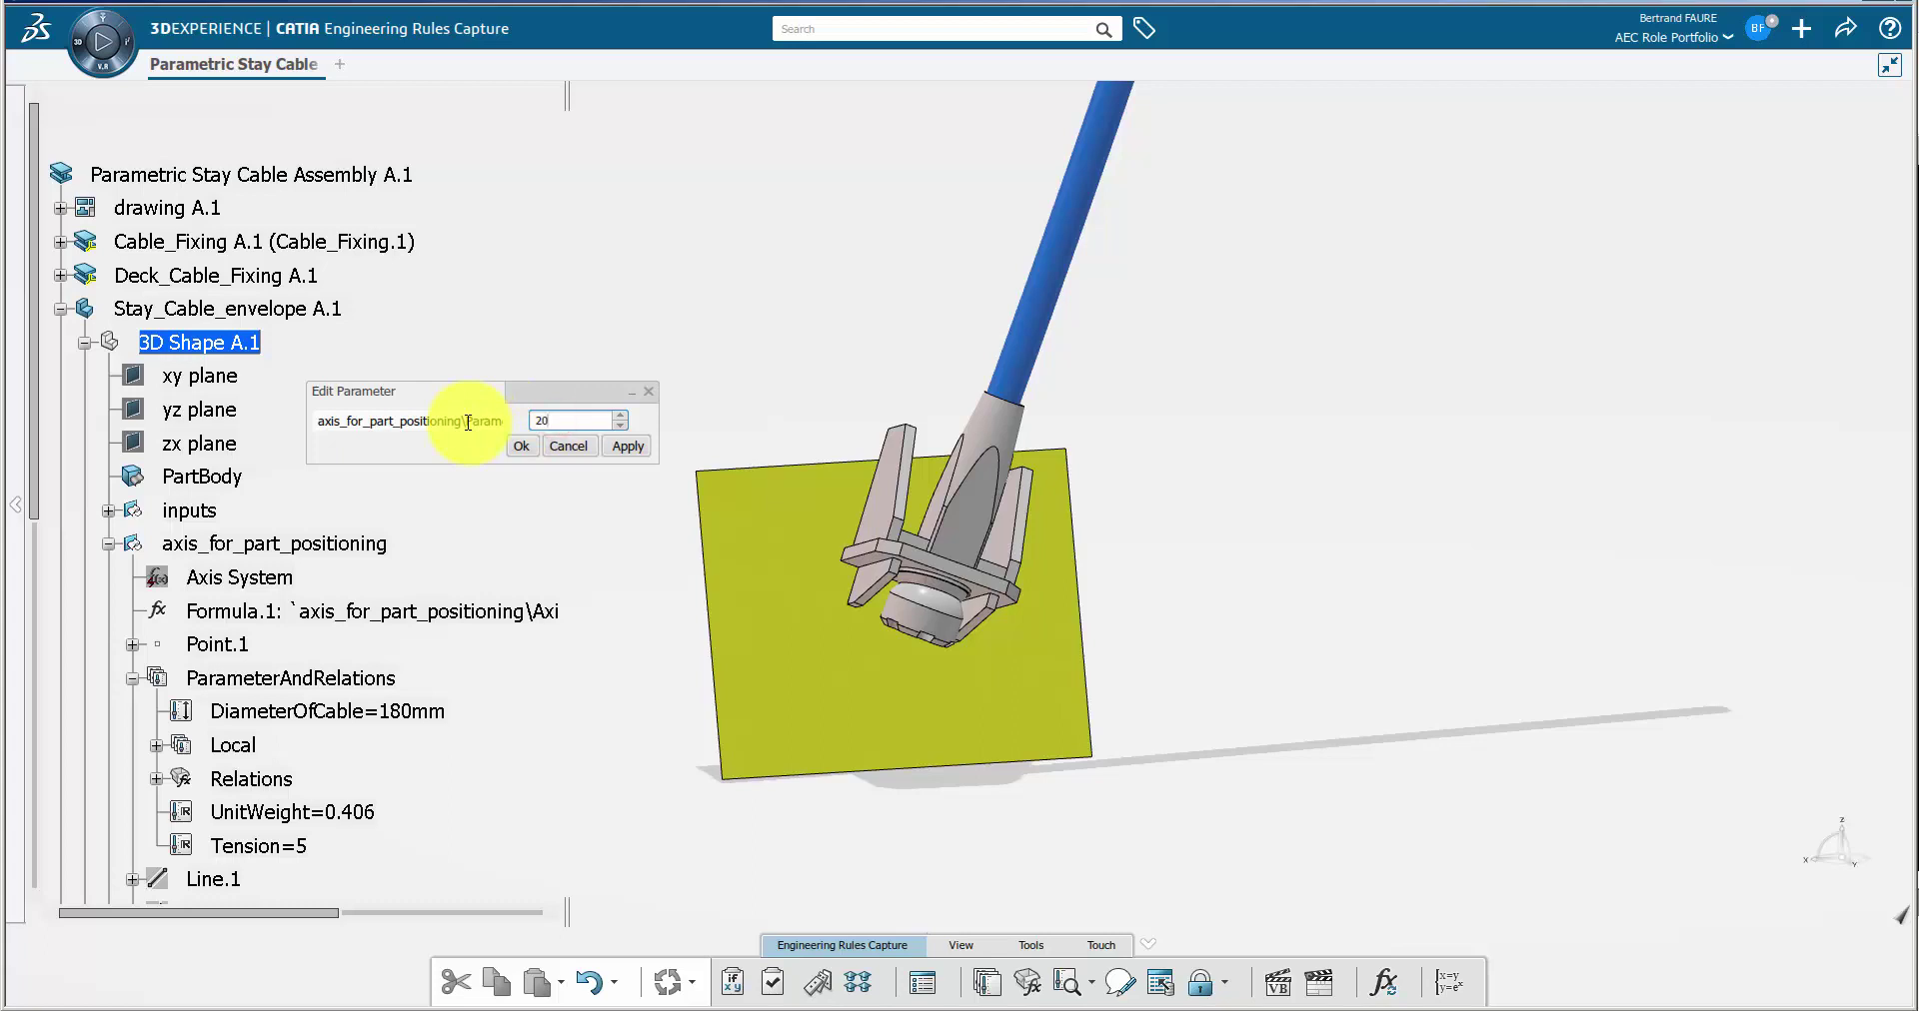
{"action": "key", "text": "Return"}
{"action": "left_click", "coordinate": [527, 445]}
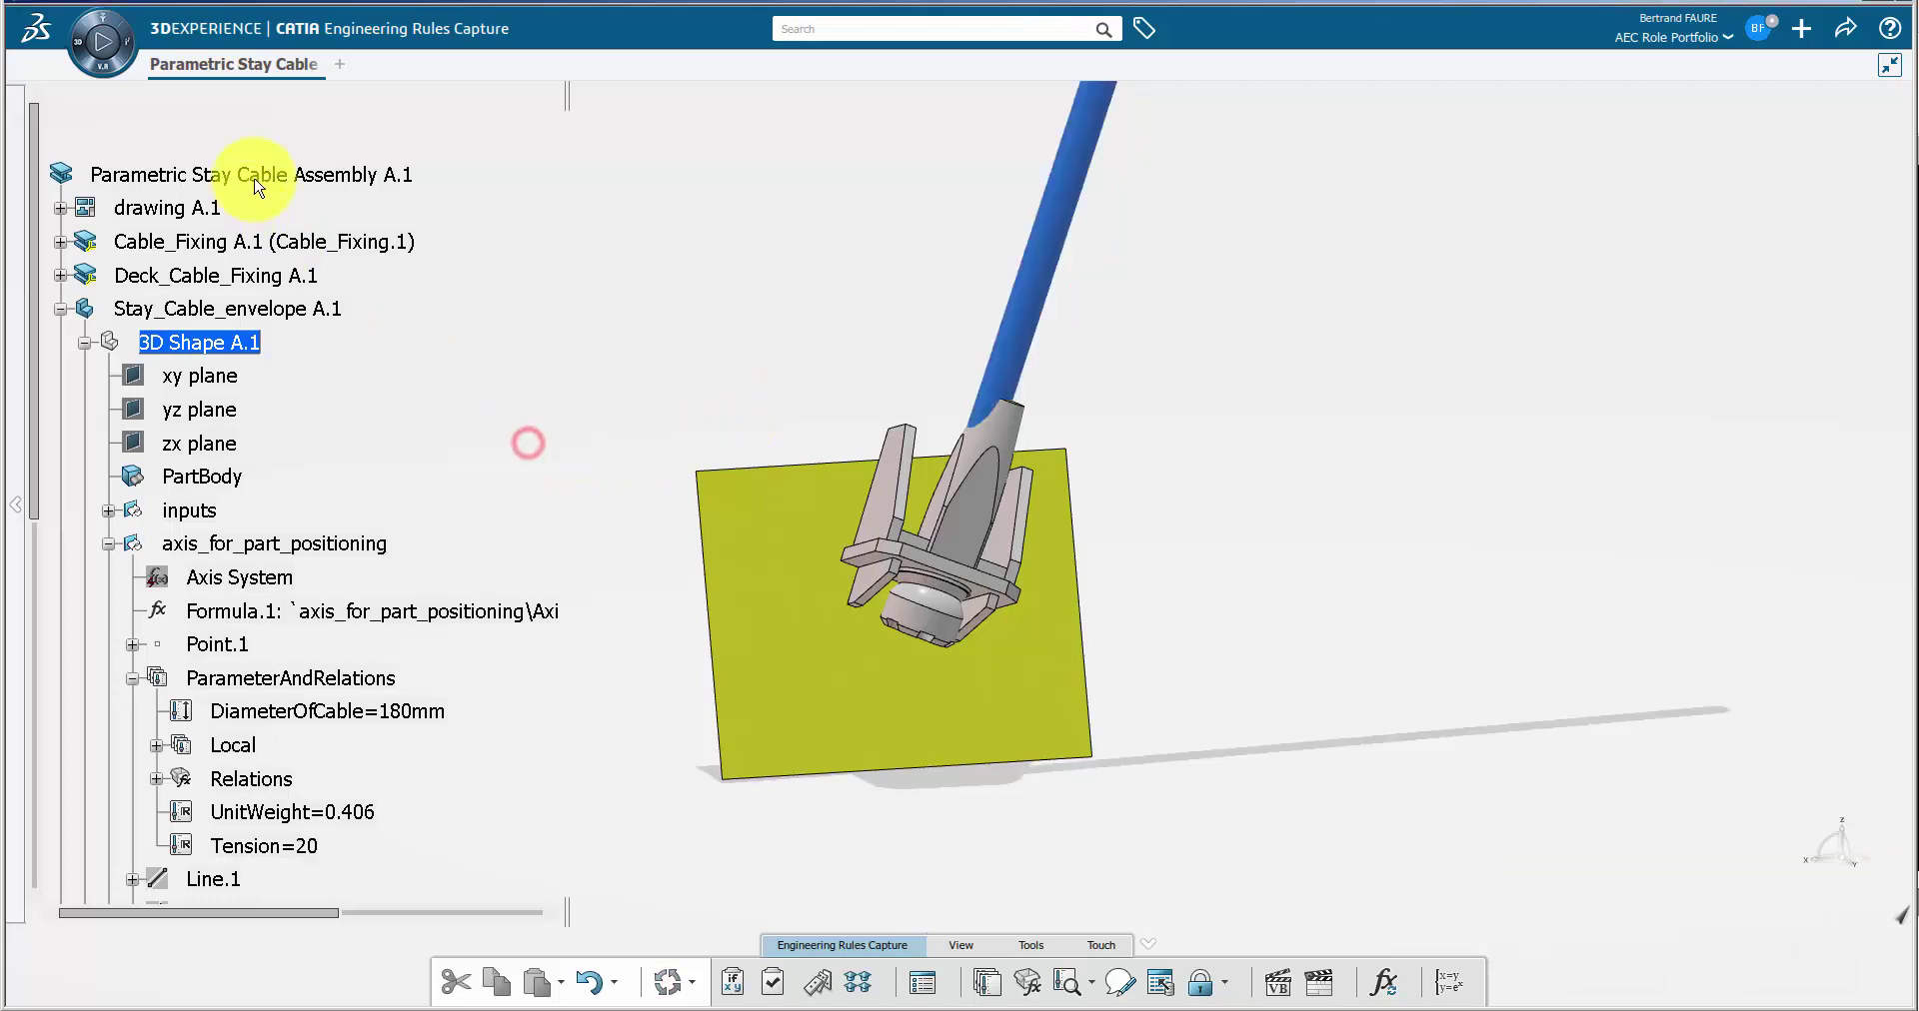
Step: Update the assembly and drawing A.1 so the cable shows the new 20.69° angle
{"action": "double_click", "coordinate": [262, 175]}
{"action": "left_click", "coordinate": [527, 985]}
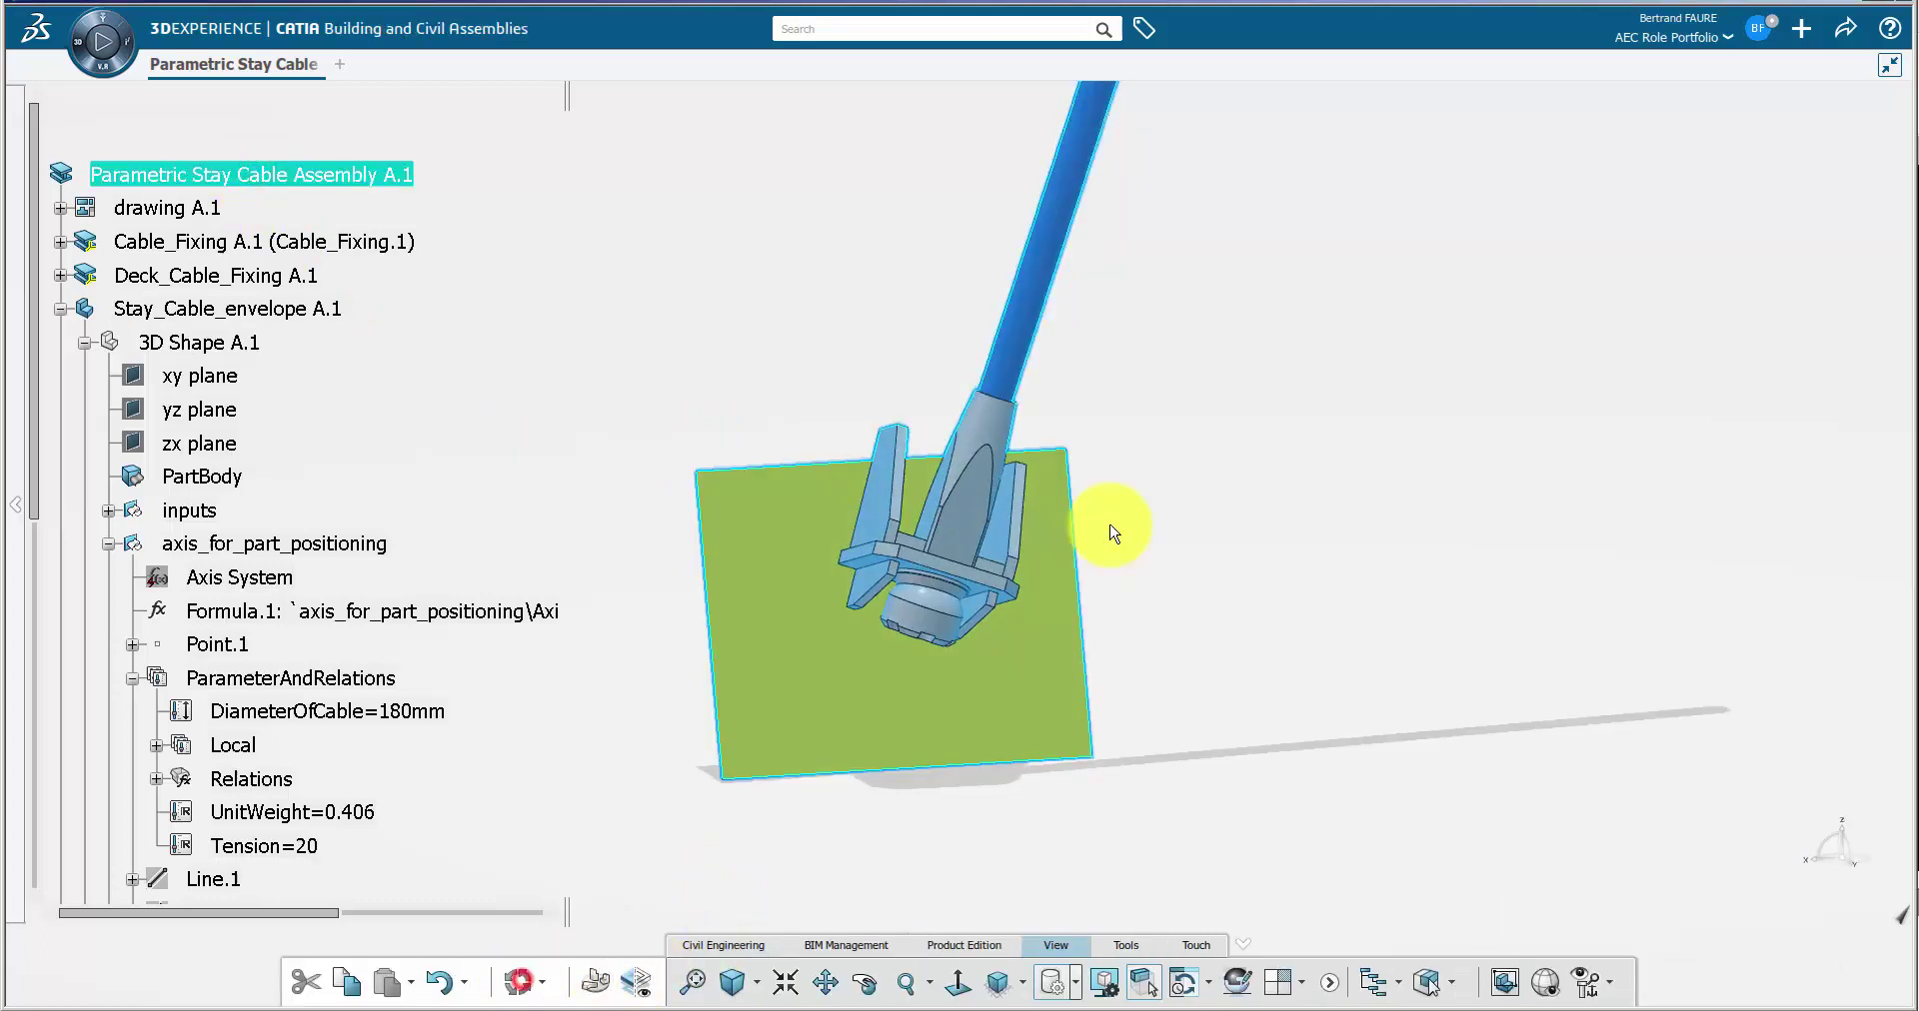
{"action": "left_click", "coordinate": [1122, 633]}
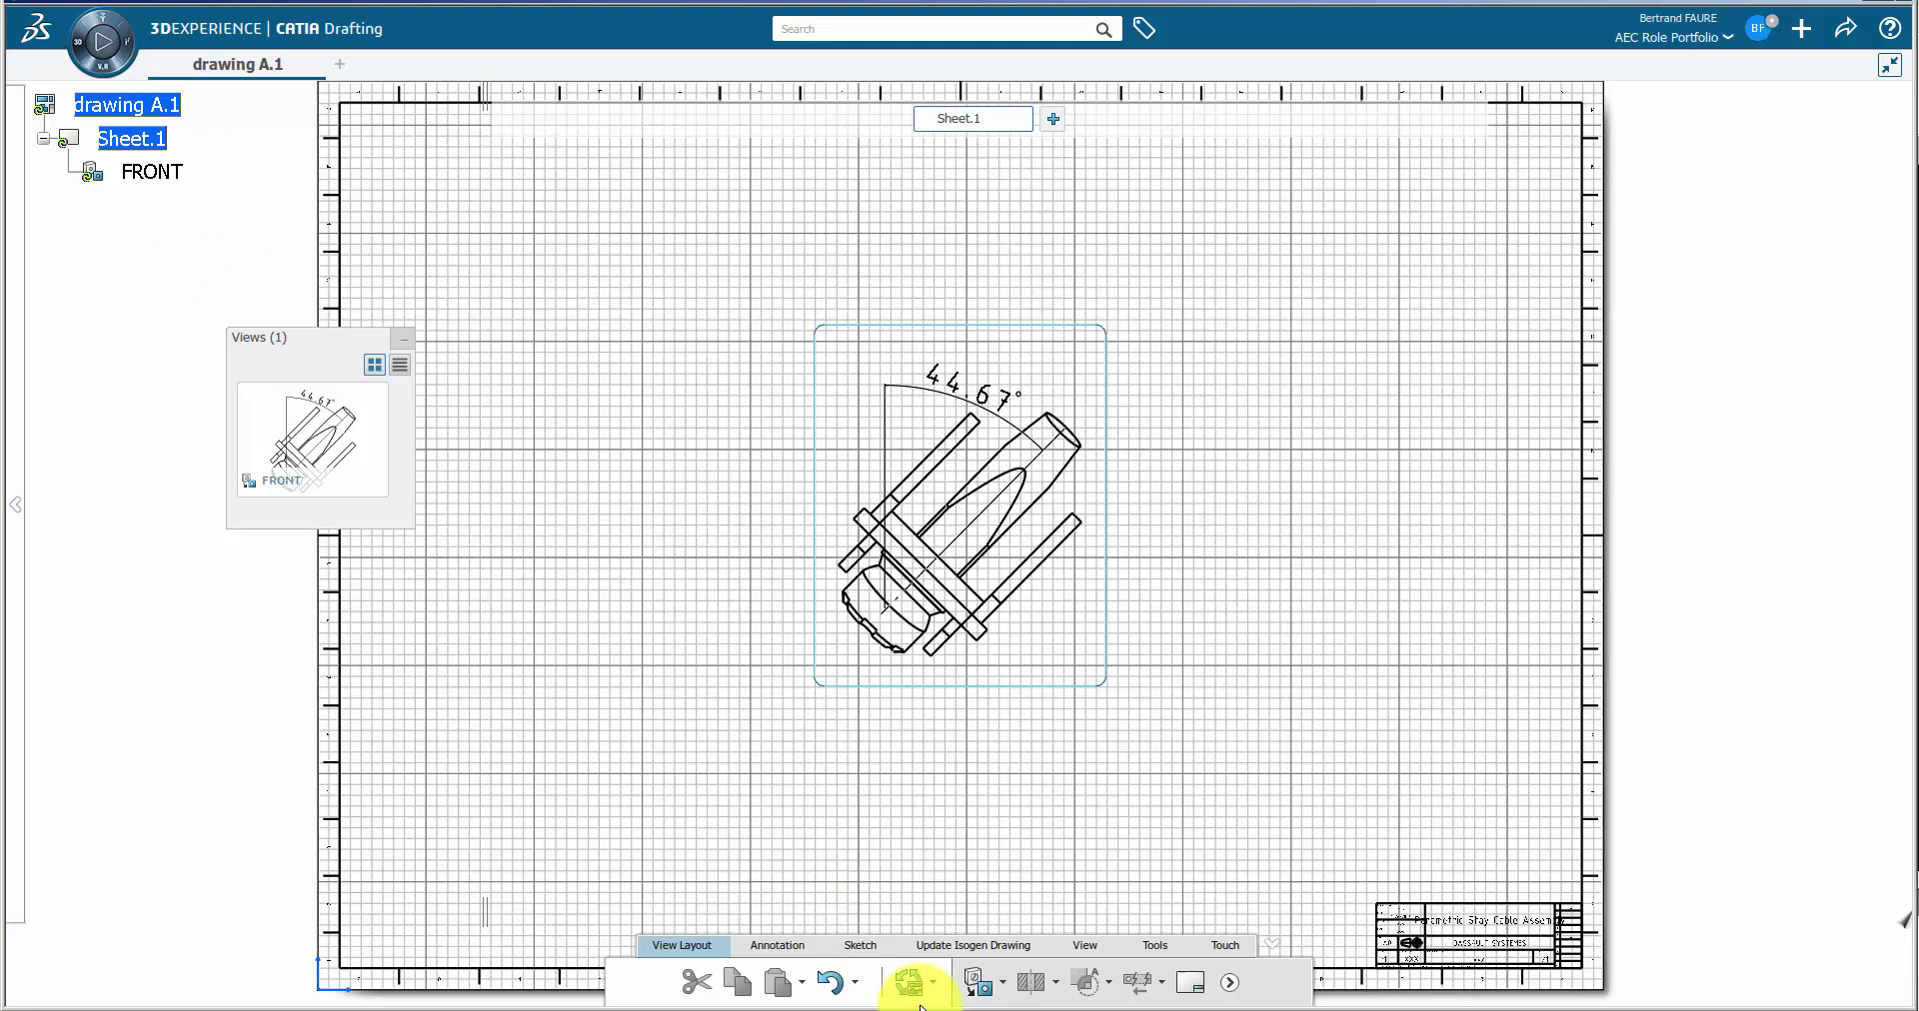
{"action": "left_click", "coordinate": [910, 988]}
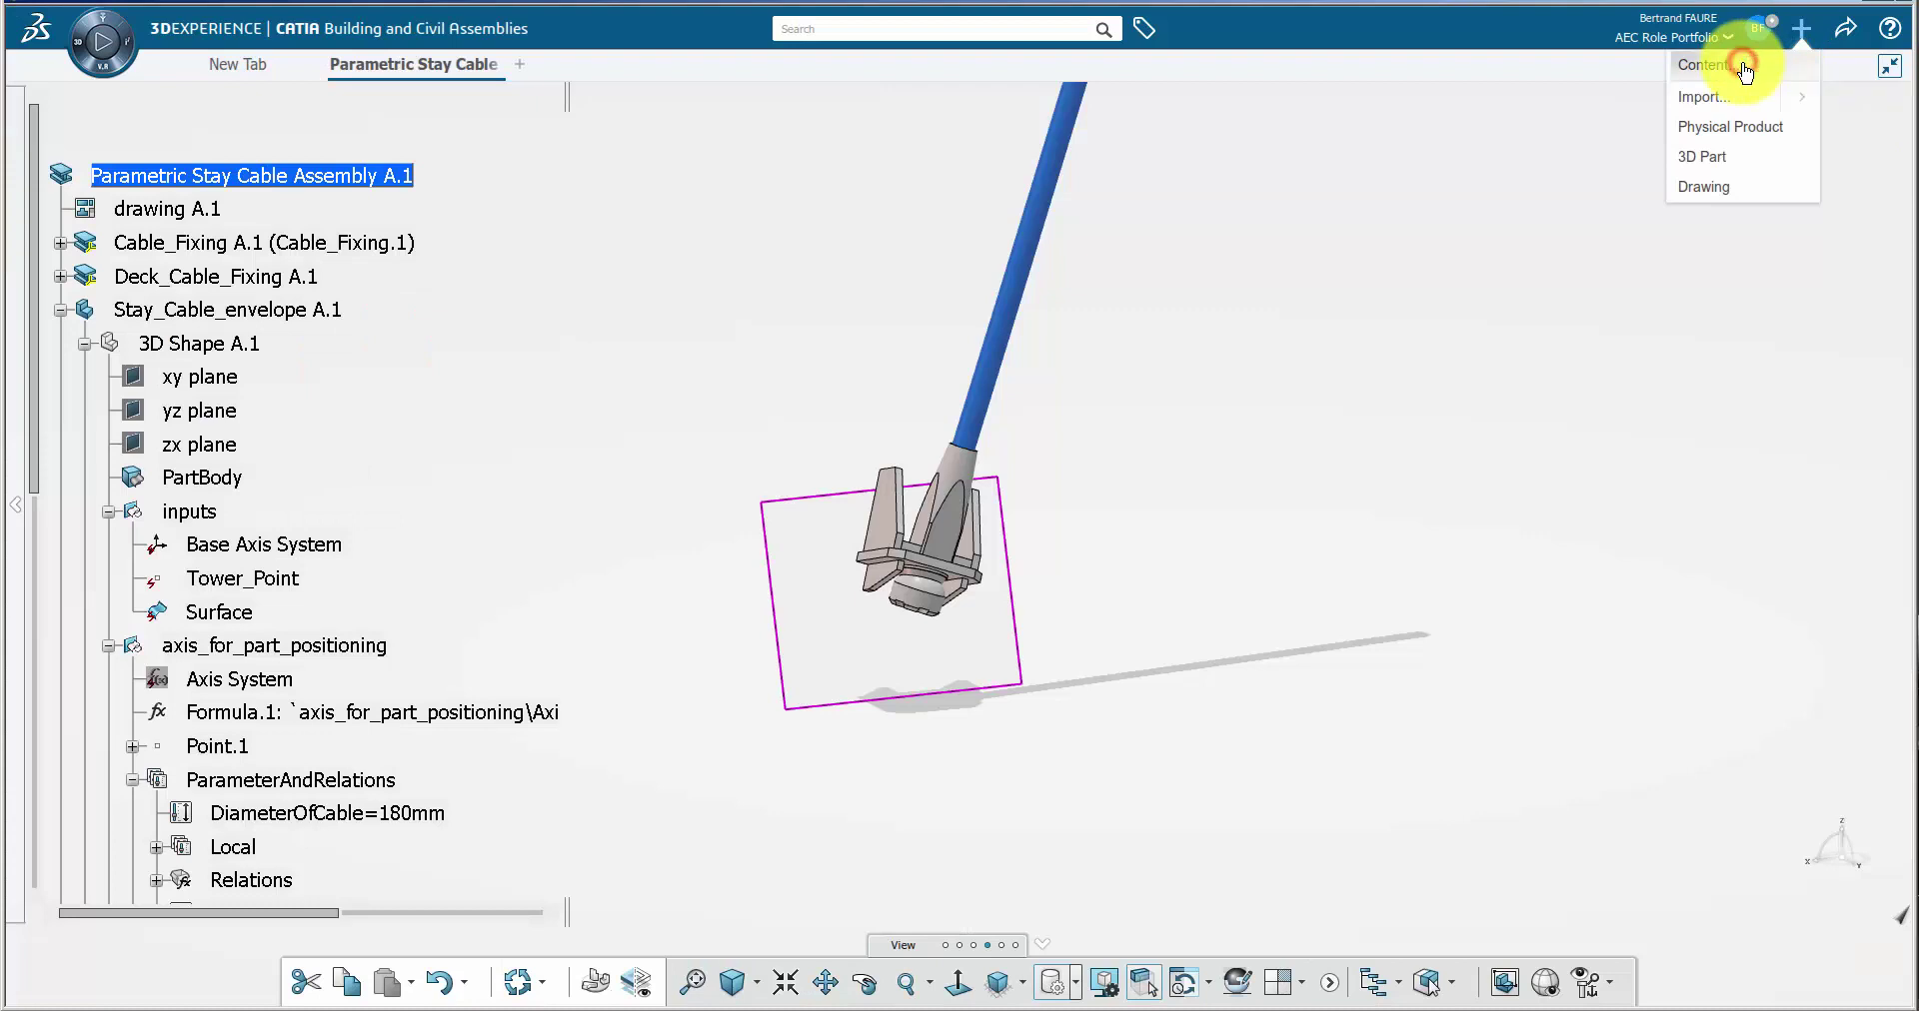
Step: Start a new engineering template, moving the assembly and Stay_Cable_envelope into components to process
{"action": "left_click", "coordinate": [1744, 68]}
{"action": "left_click", "coordinate": [1671, 458]}
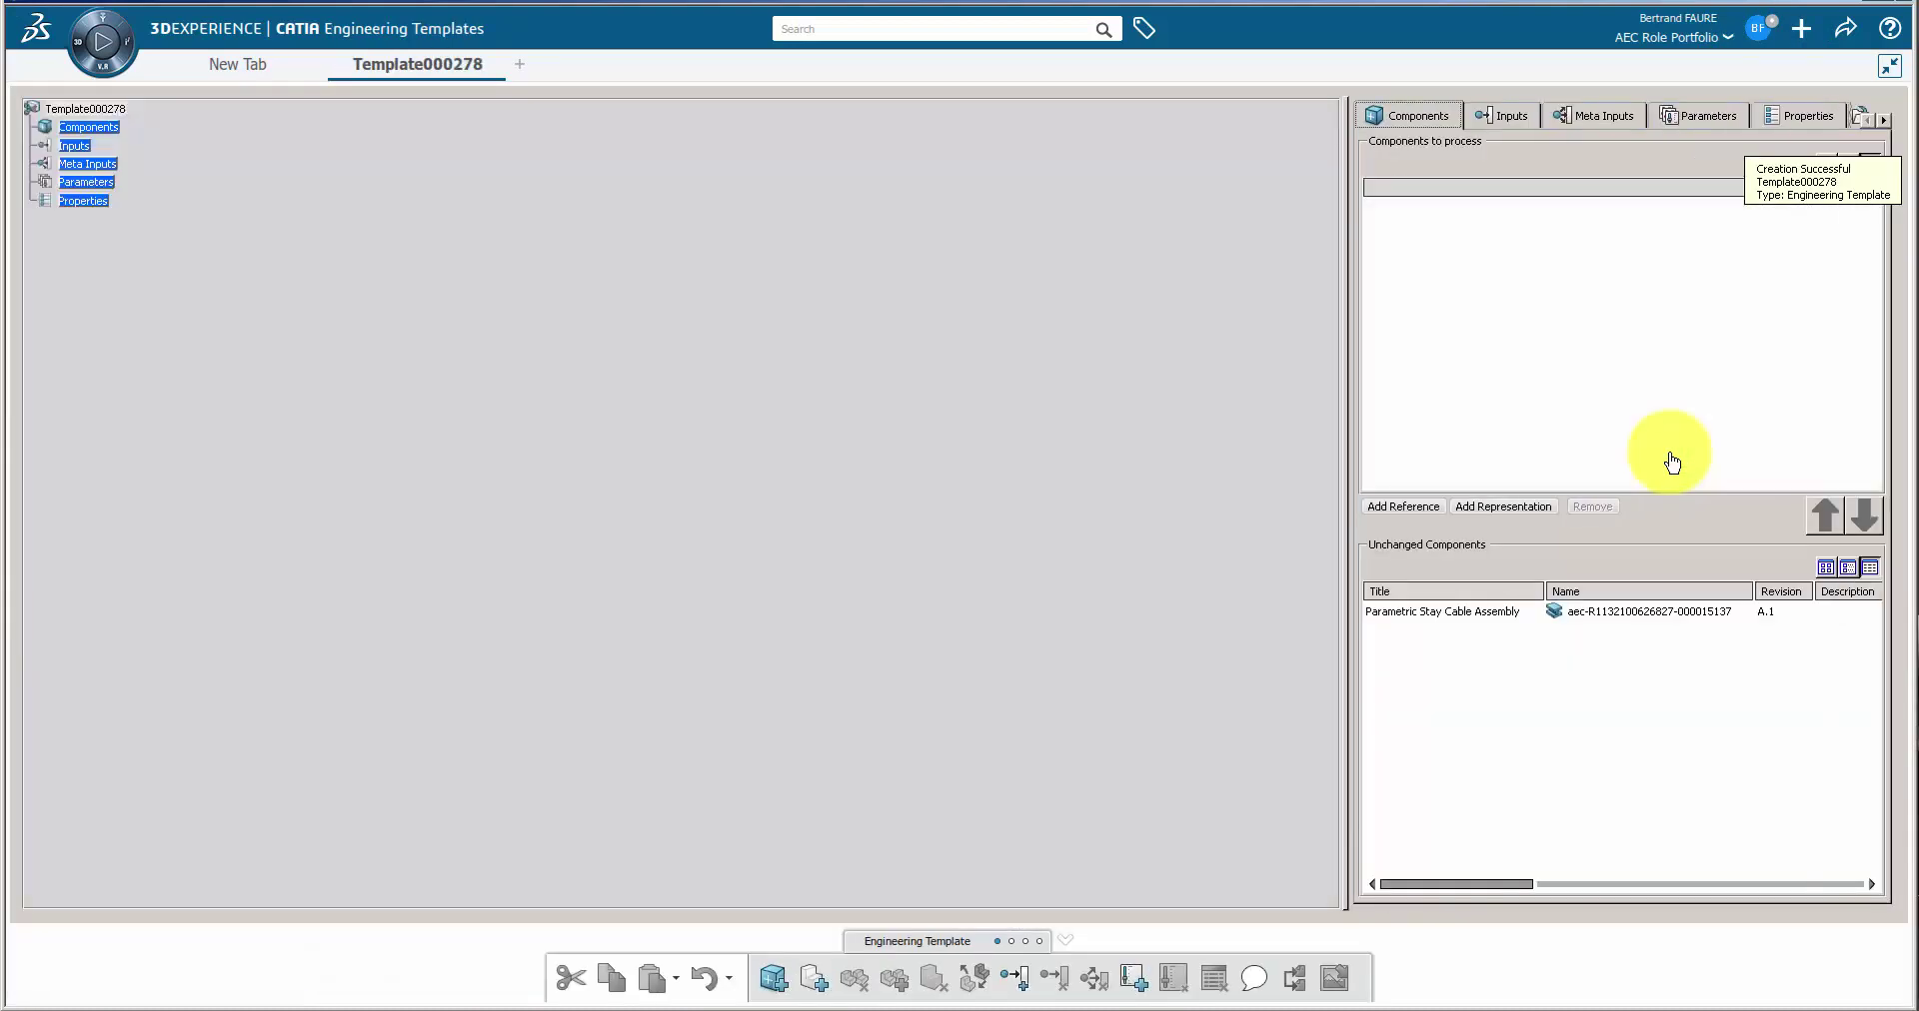
{"action": "left_click", "coordinate": [1532, 612]}
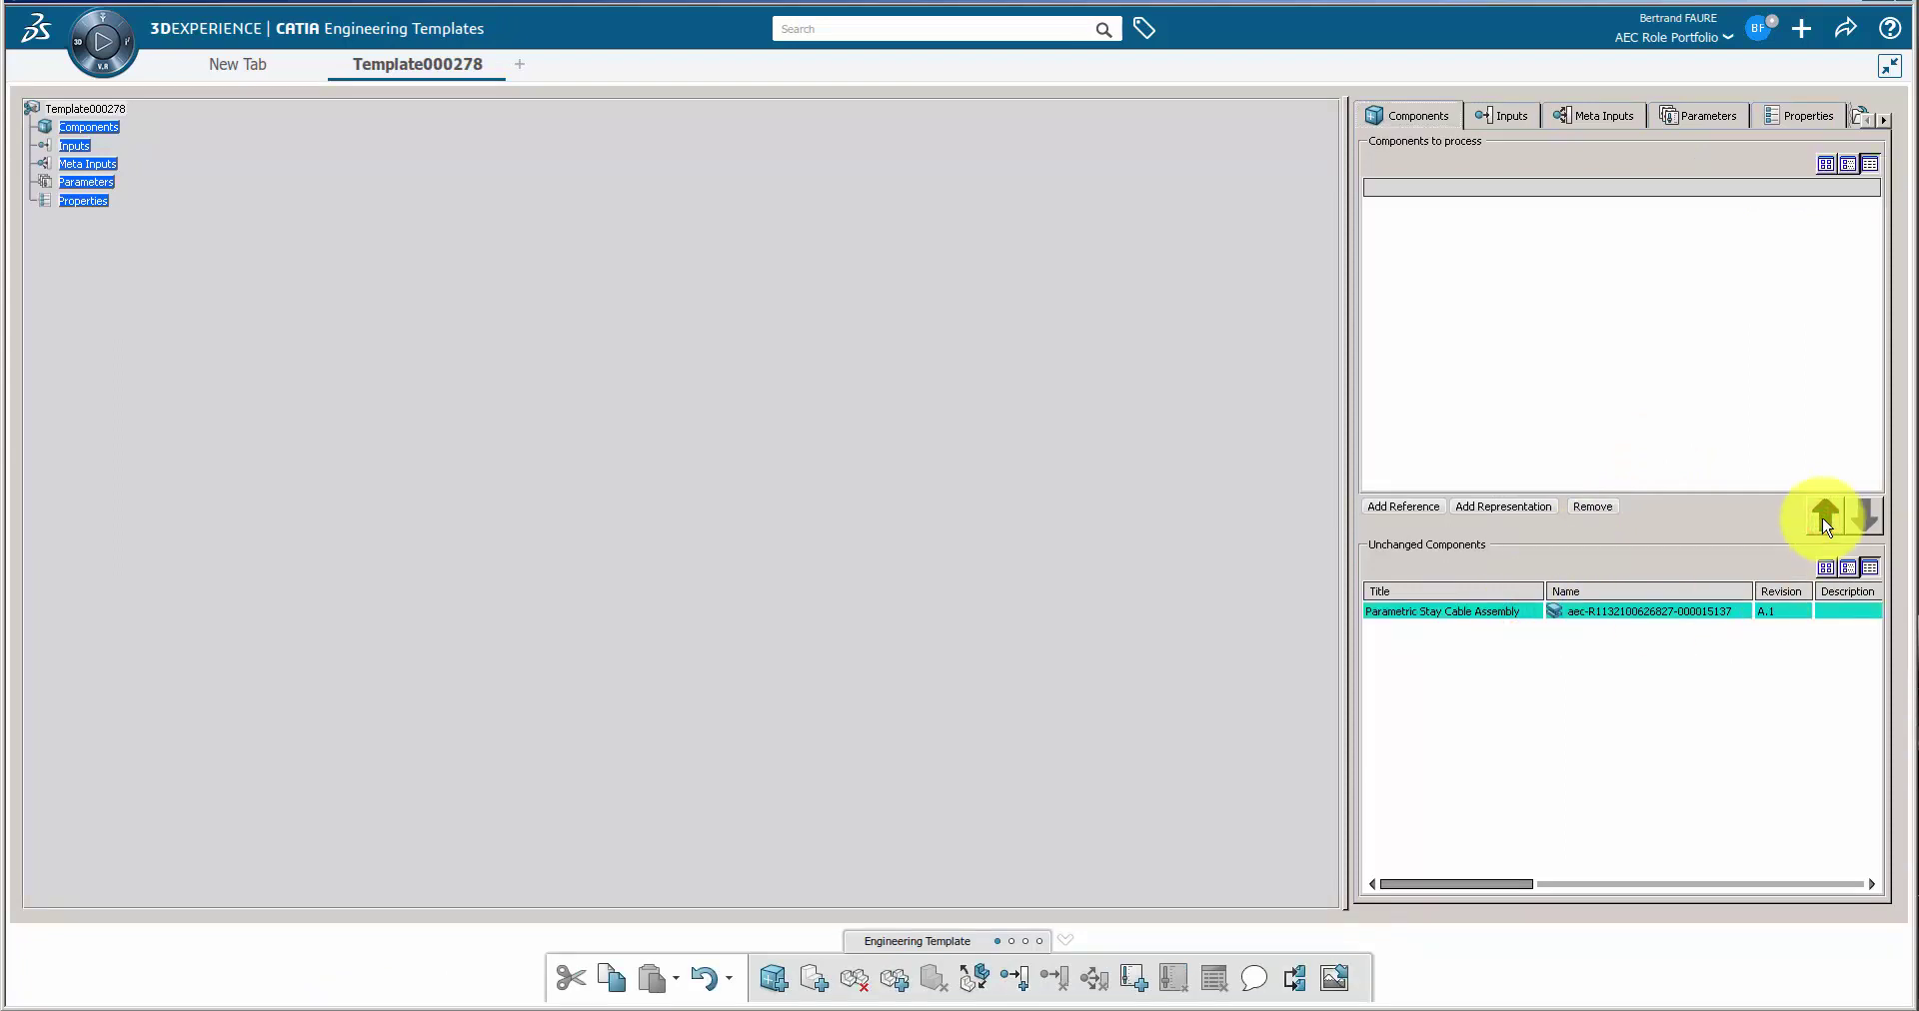
{"action": "left_click", "coordinate": [1824, 522]}
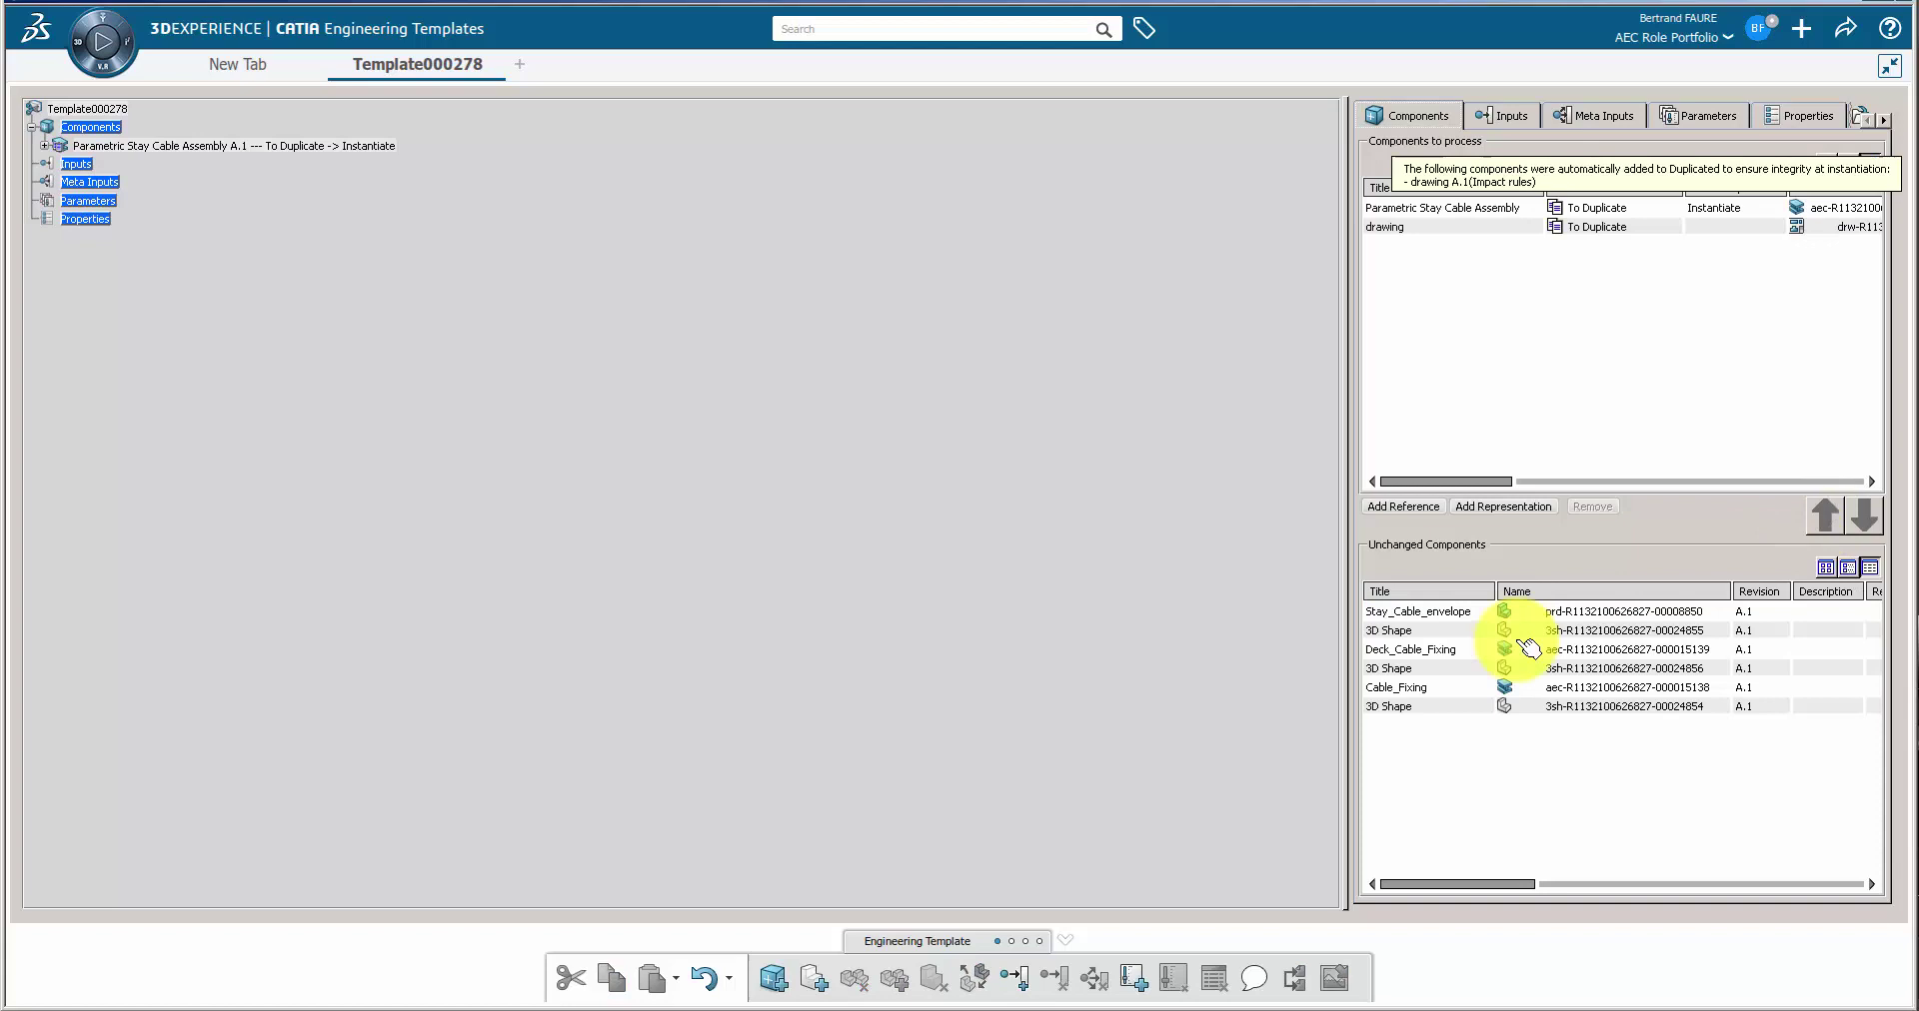
{"action": "left_click", "coordinate": [1457, 611]}
{"action": "left_click", "coordinate": [1824, 518]}
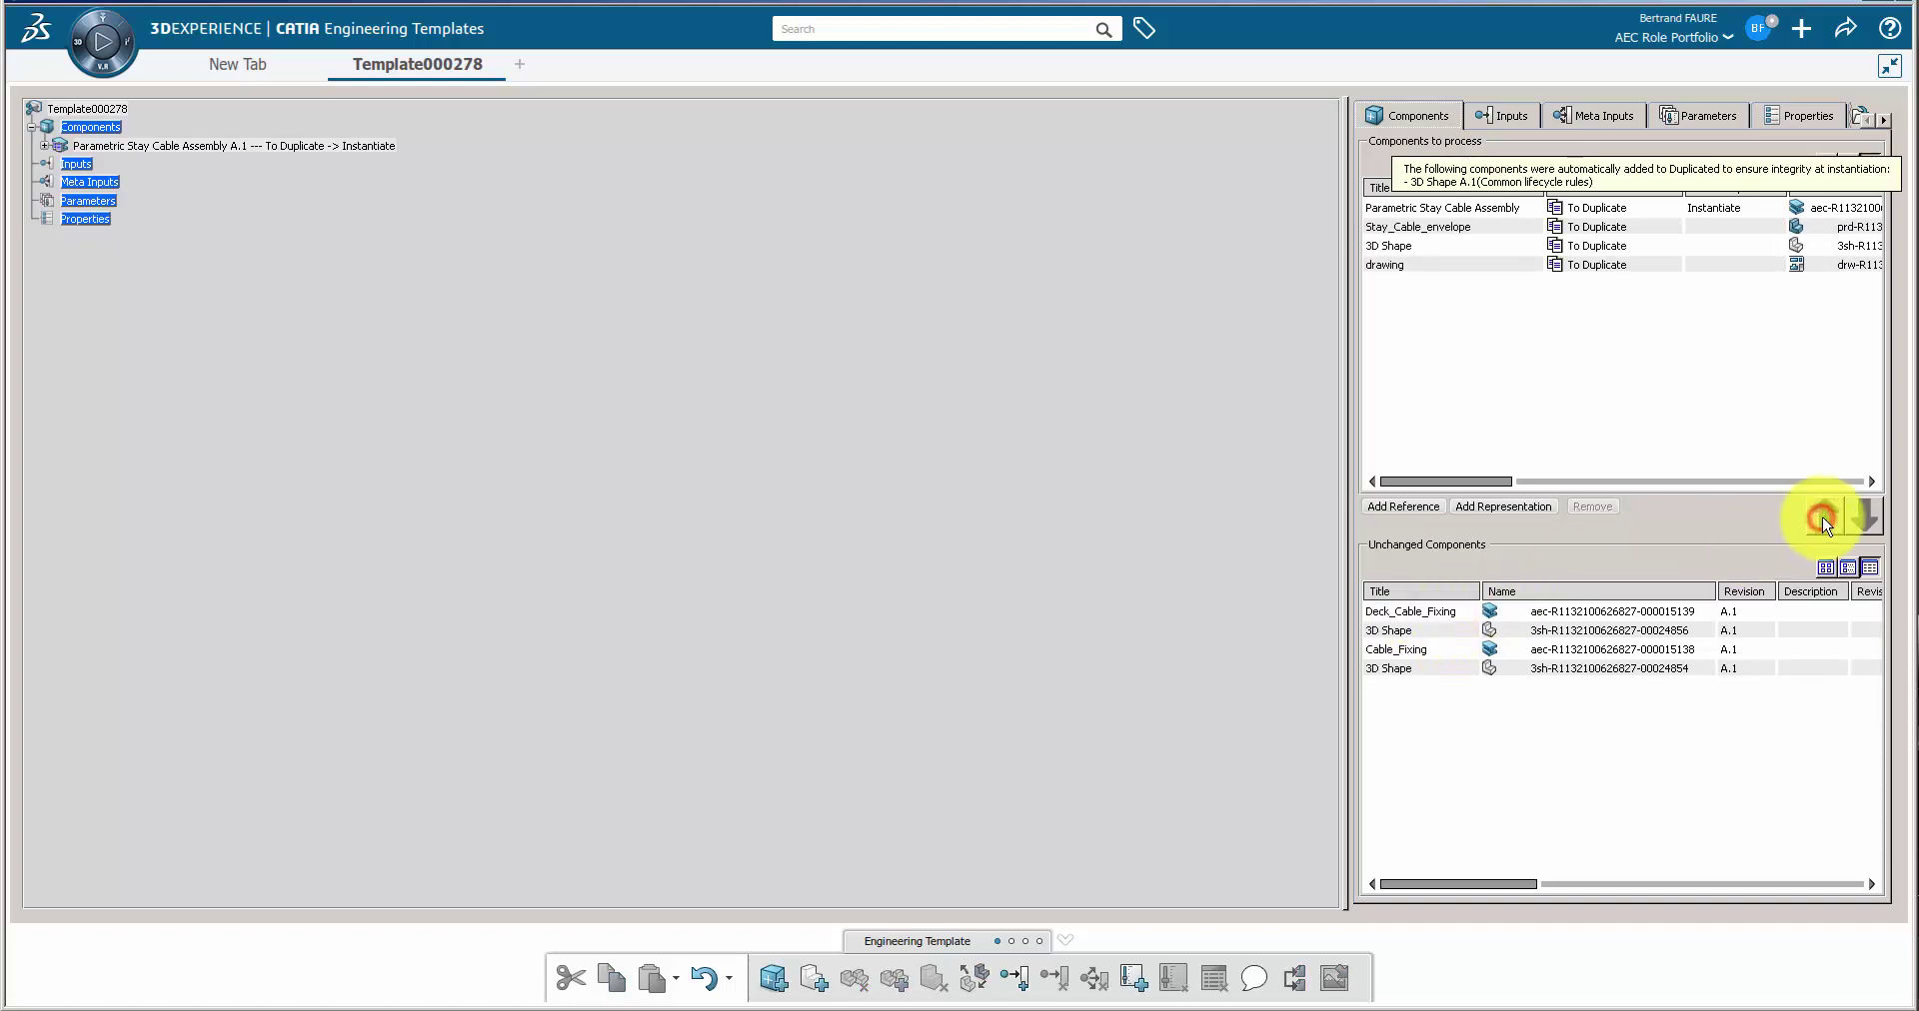
{"action": "left_click", "coordinate": [1447, 611]}
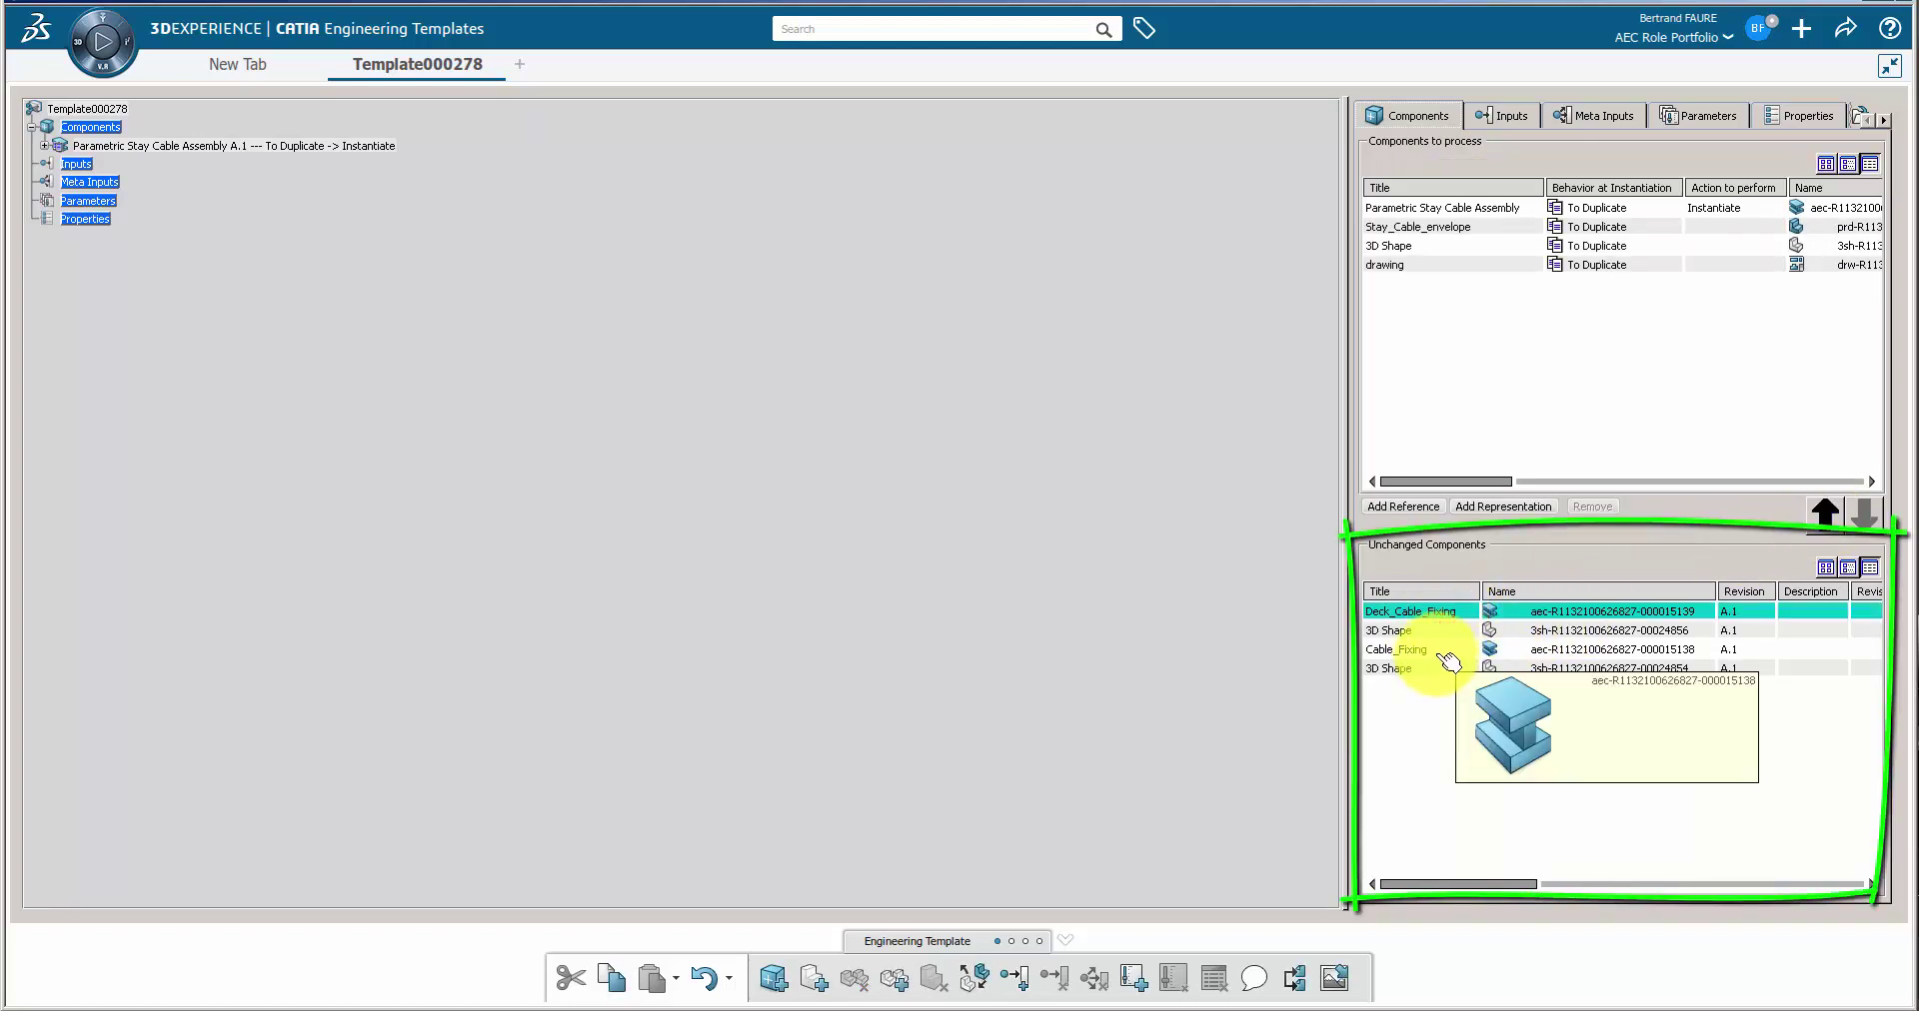
{"action": "left_click", "coordinate": [1437, 649]}
Step: Add Tower_Point and Surface from the stay cable assembly as the template's inputs
{"action": "left_click", "coordinate": [1502, 117]}
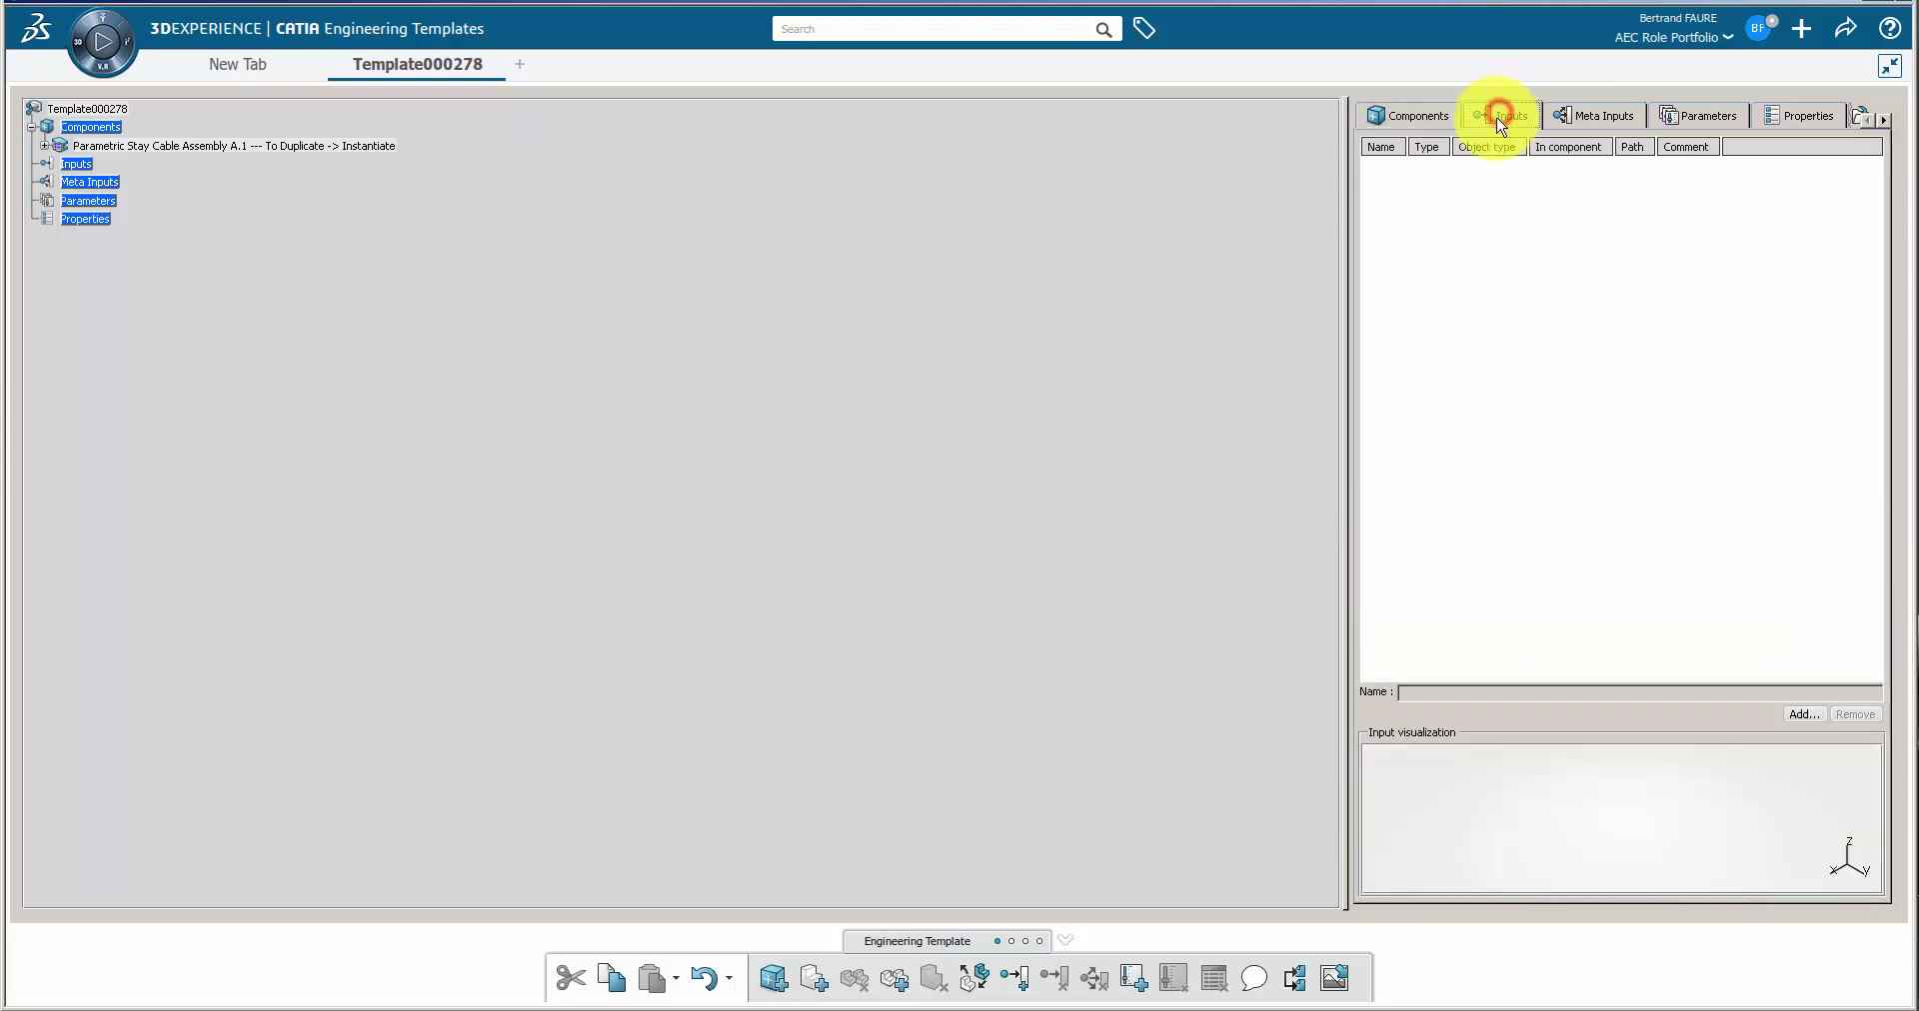
{"action": "left_click", "coordinate": [1814, 717]}
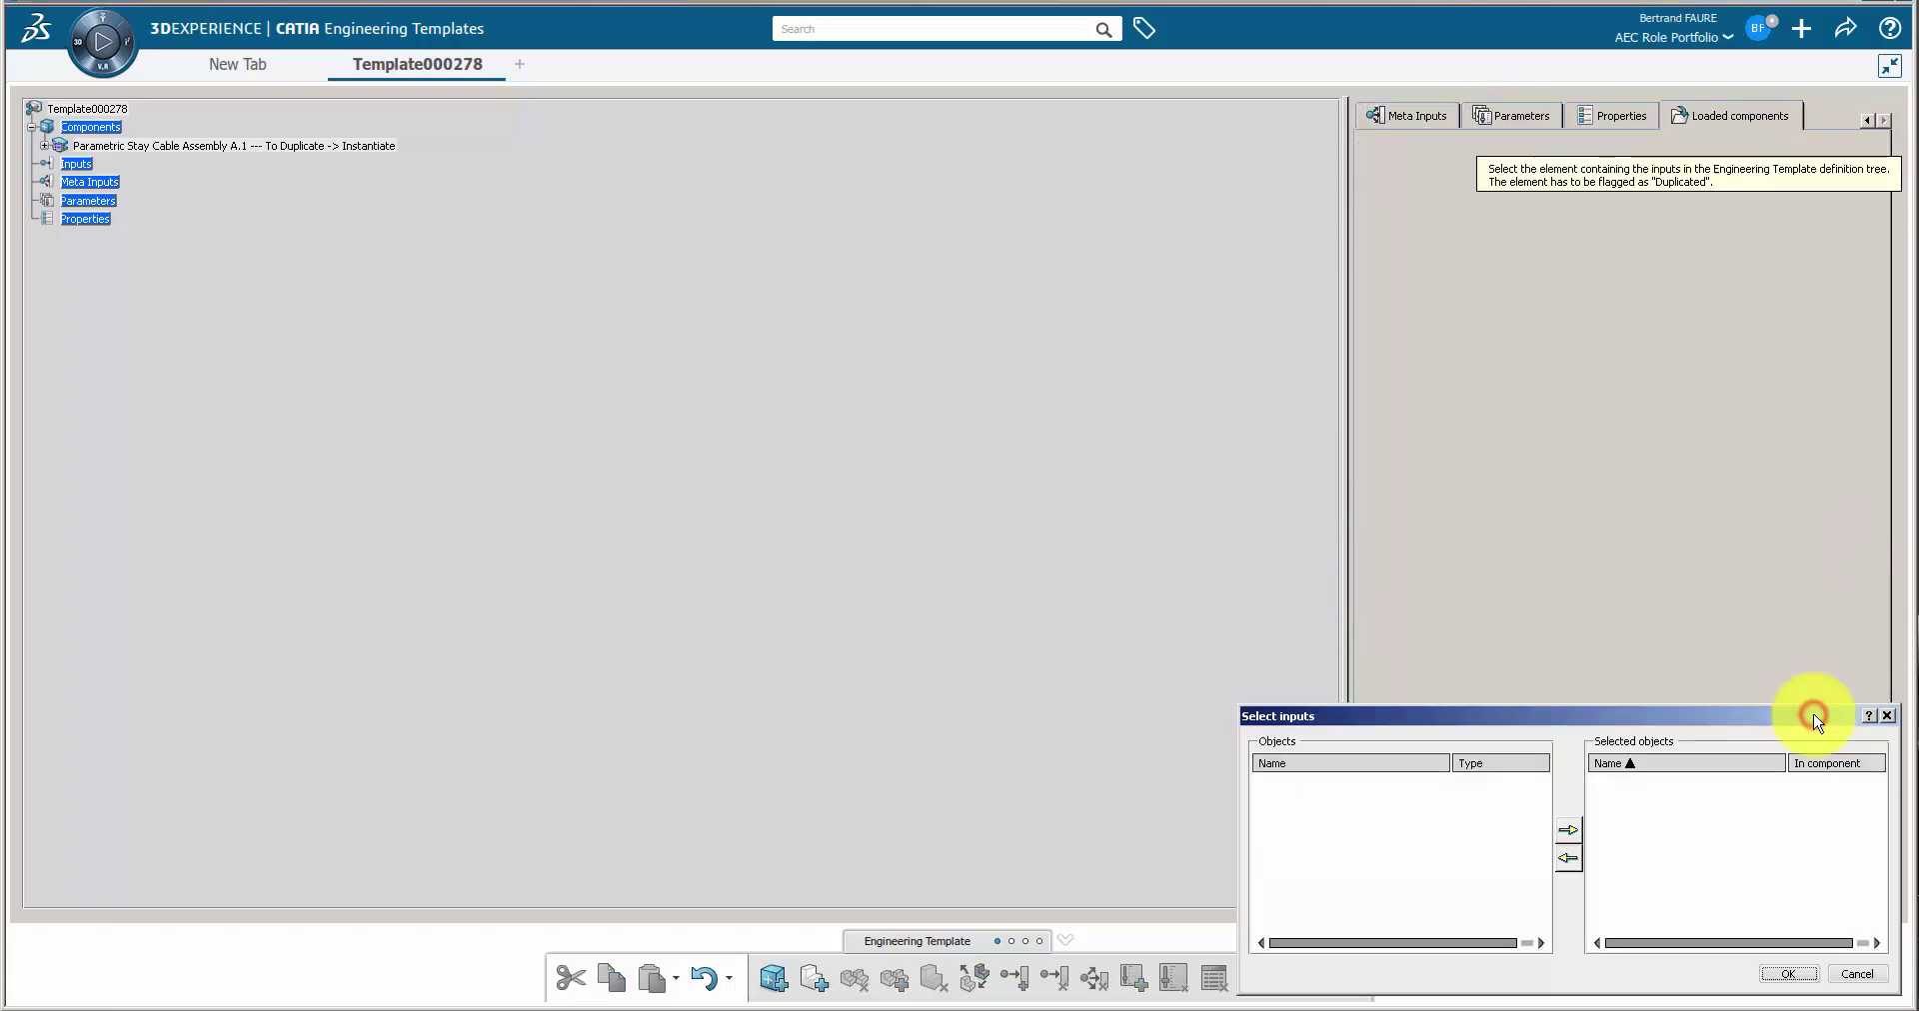
{"action": "left_click", "coordinate": [253, 146]}
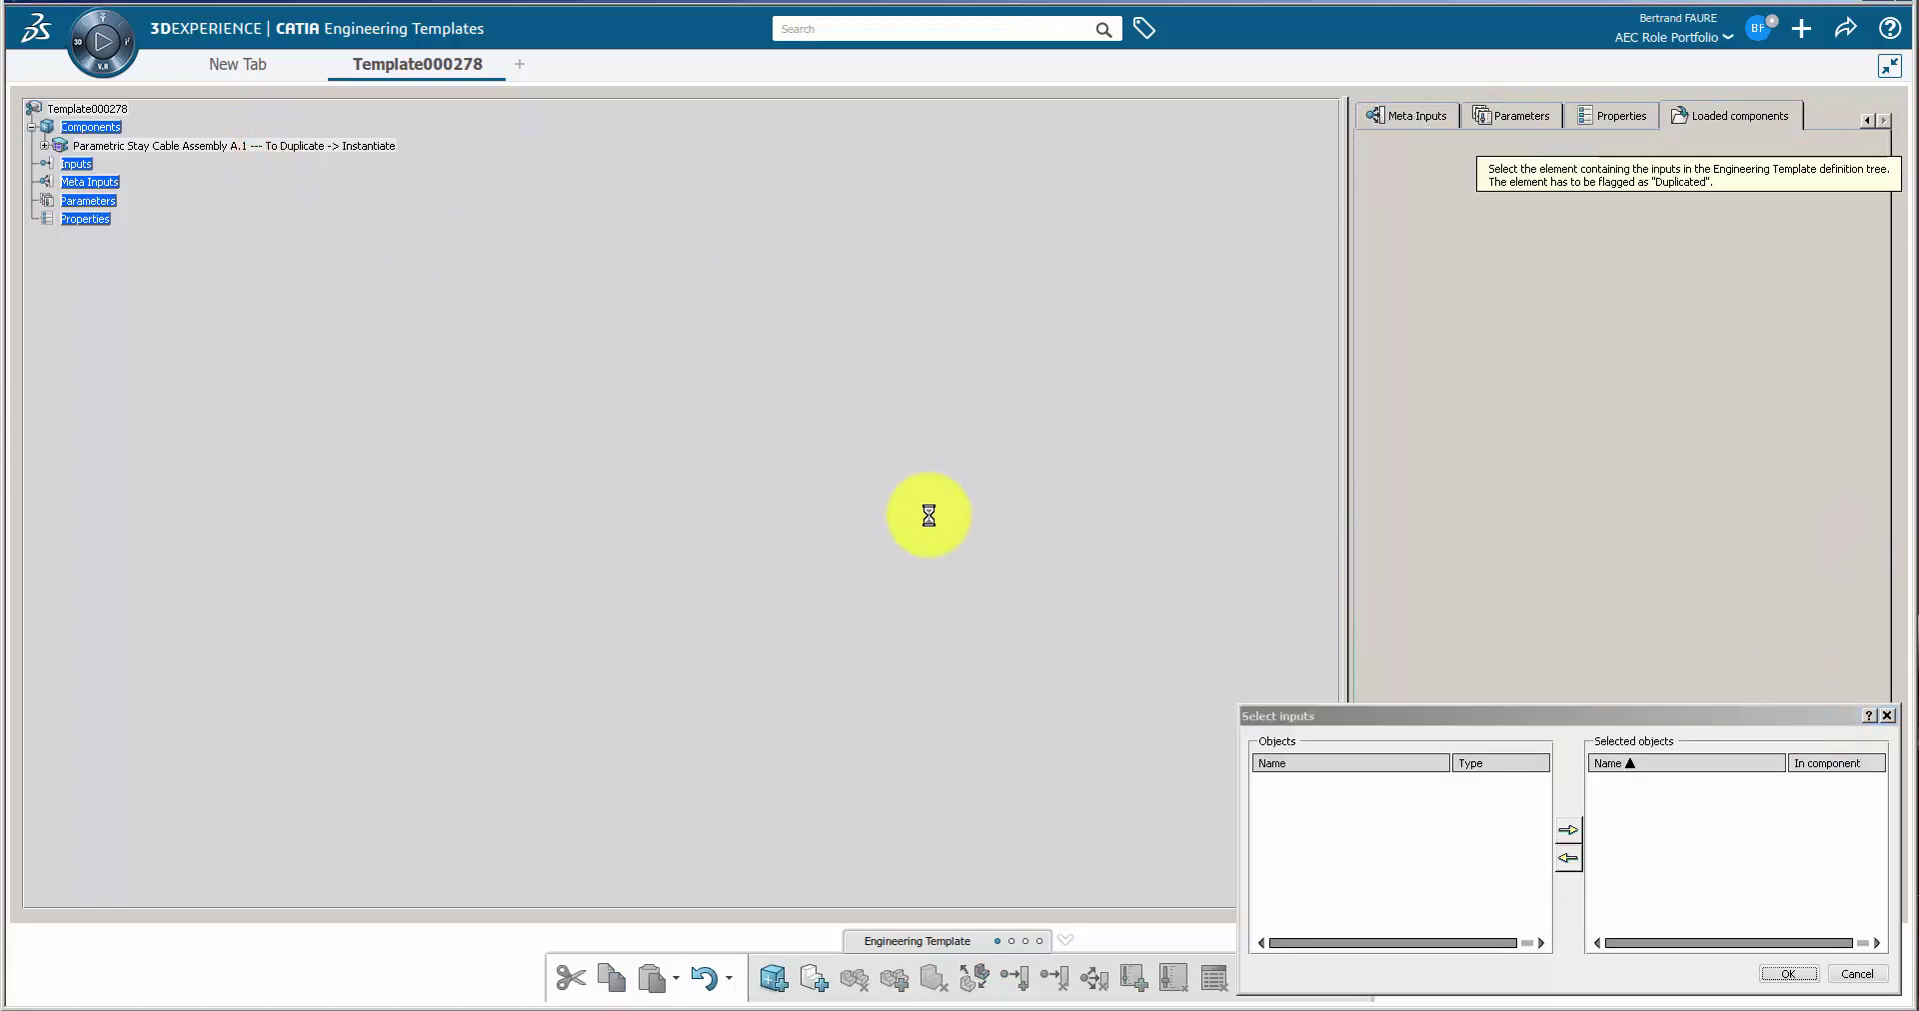
{"action": "left_click", "coordinate": [1331, 878]}
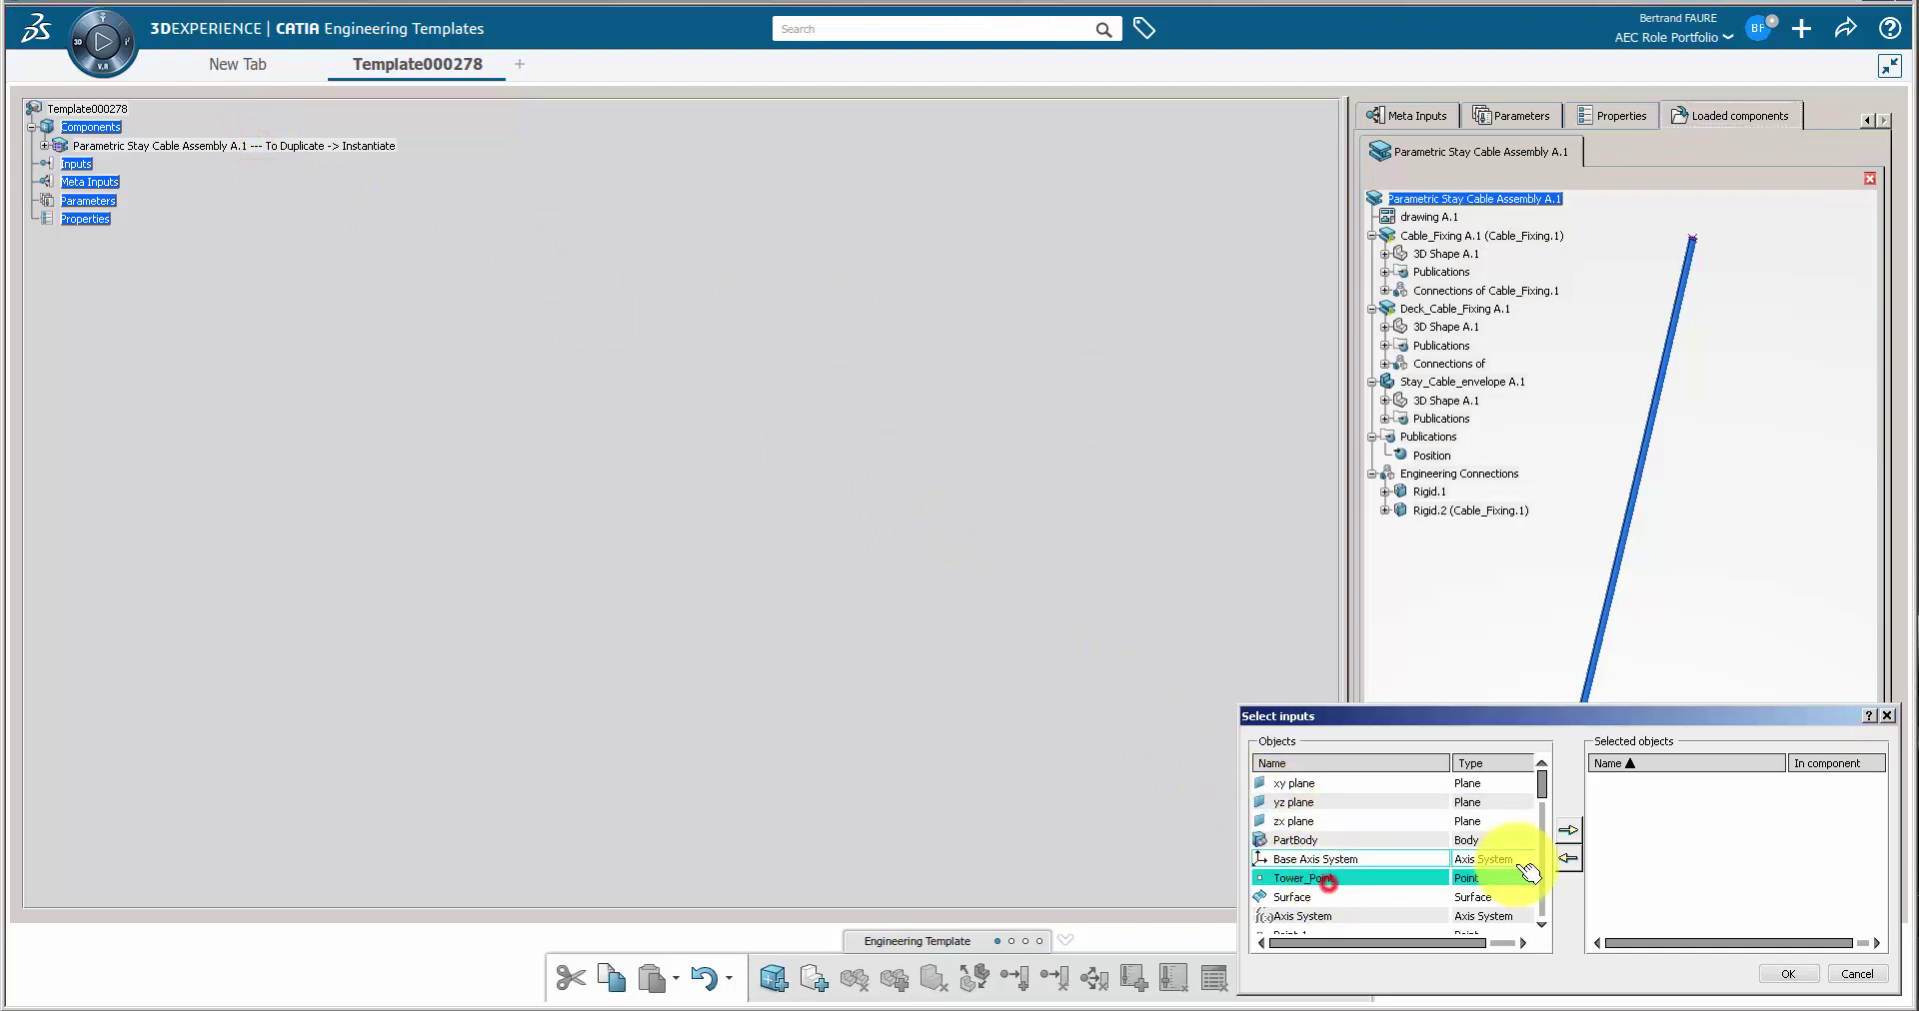
{"action": "left_click", "coordinate": [1567, 830]}
{"action": "left_click", "coordinate": [1348, 898]}
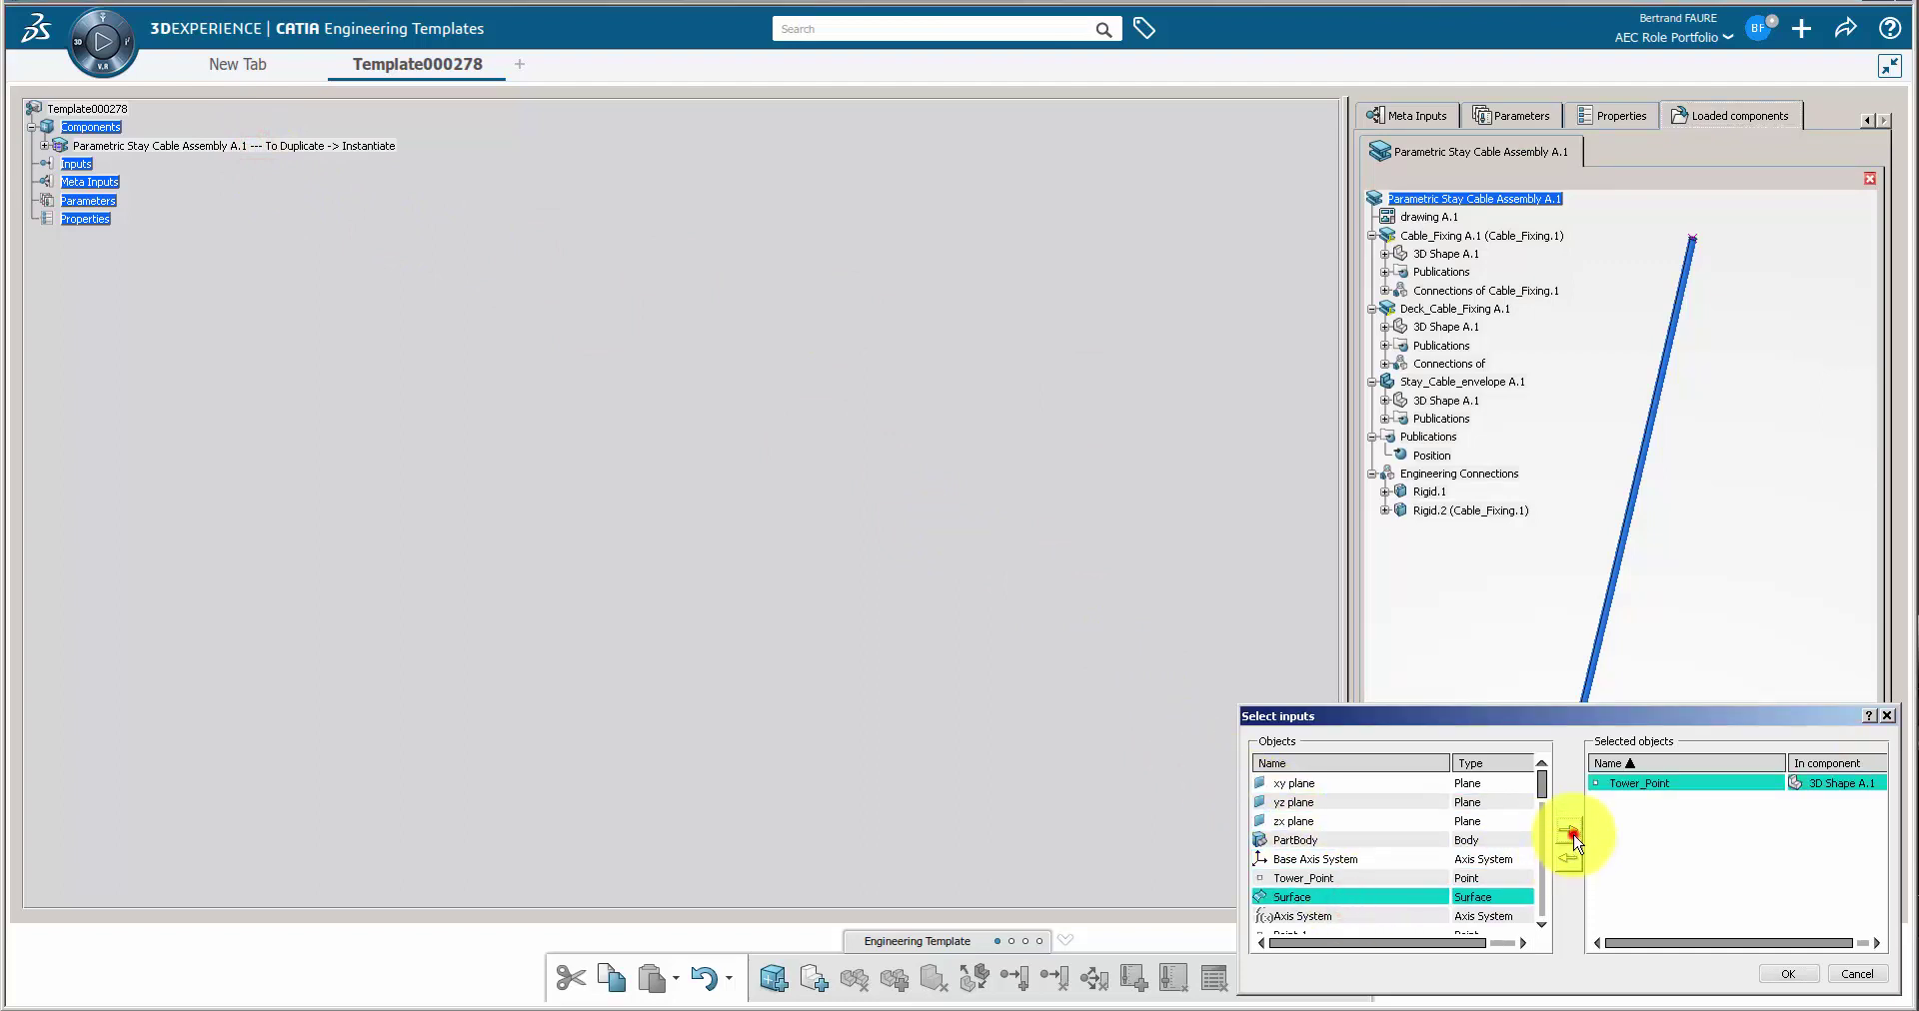
{"action": "left_click", "coordinate": [1572, 843]}
{"action": "left_click", "coordinate": [1787, 975]}
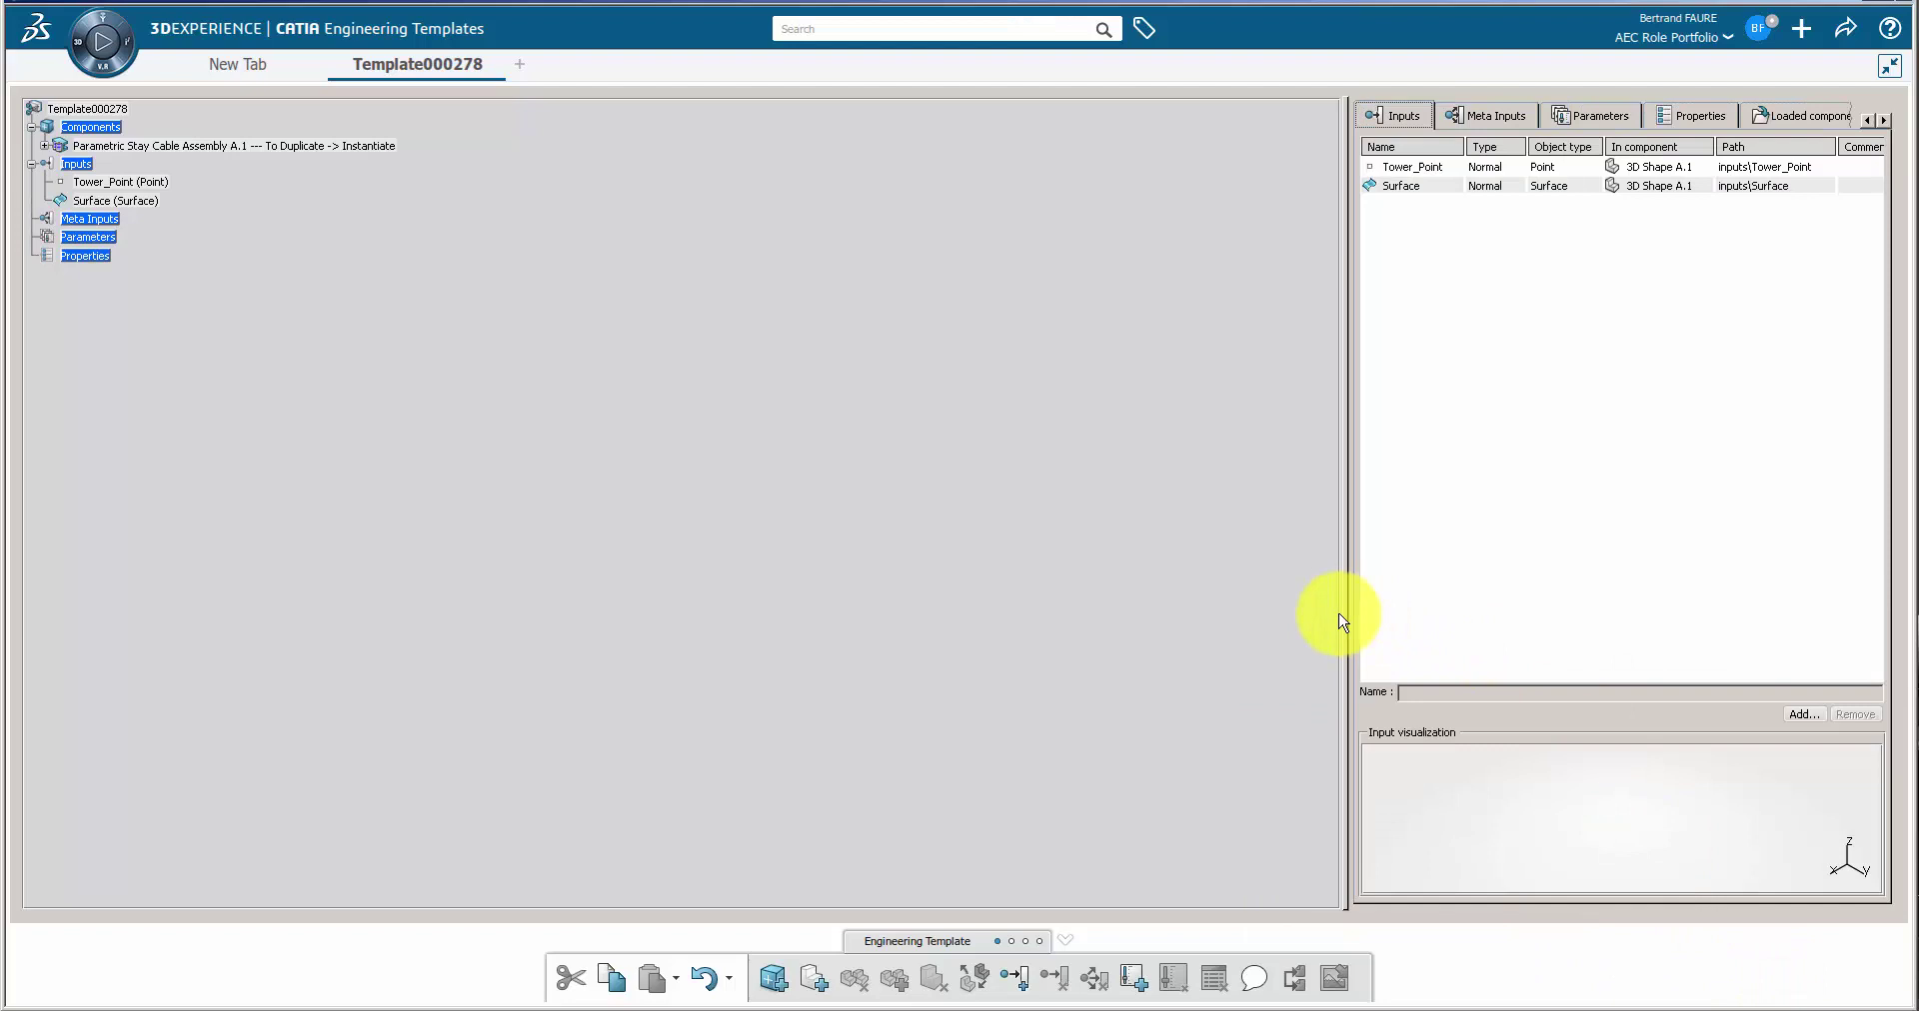
{"action": "left_click_drag", "start_coordinate": [1346, 614], "coordinate": [565, 560]}
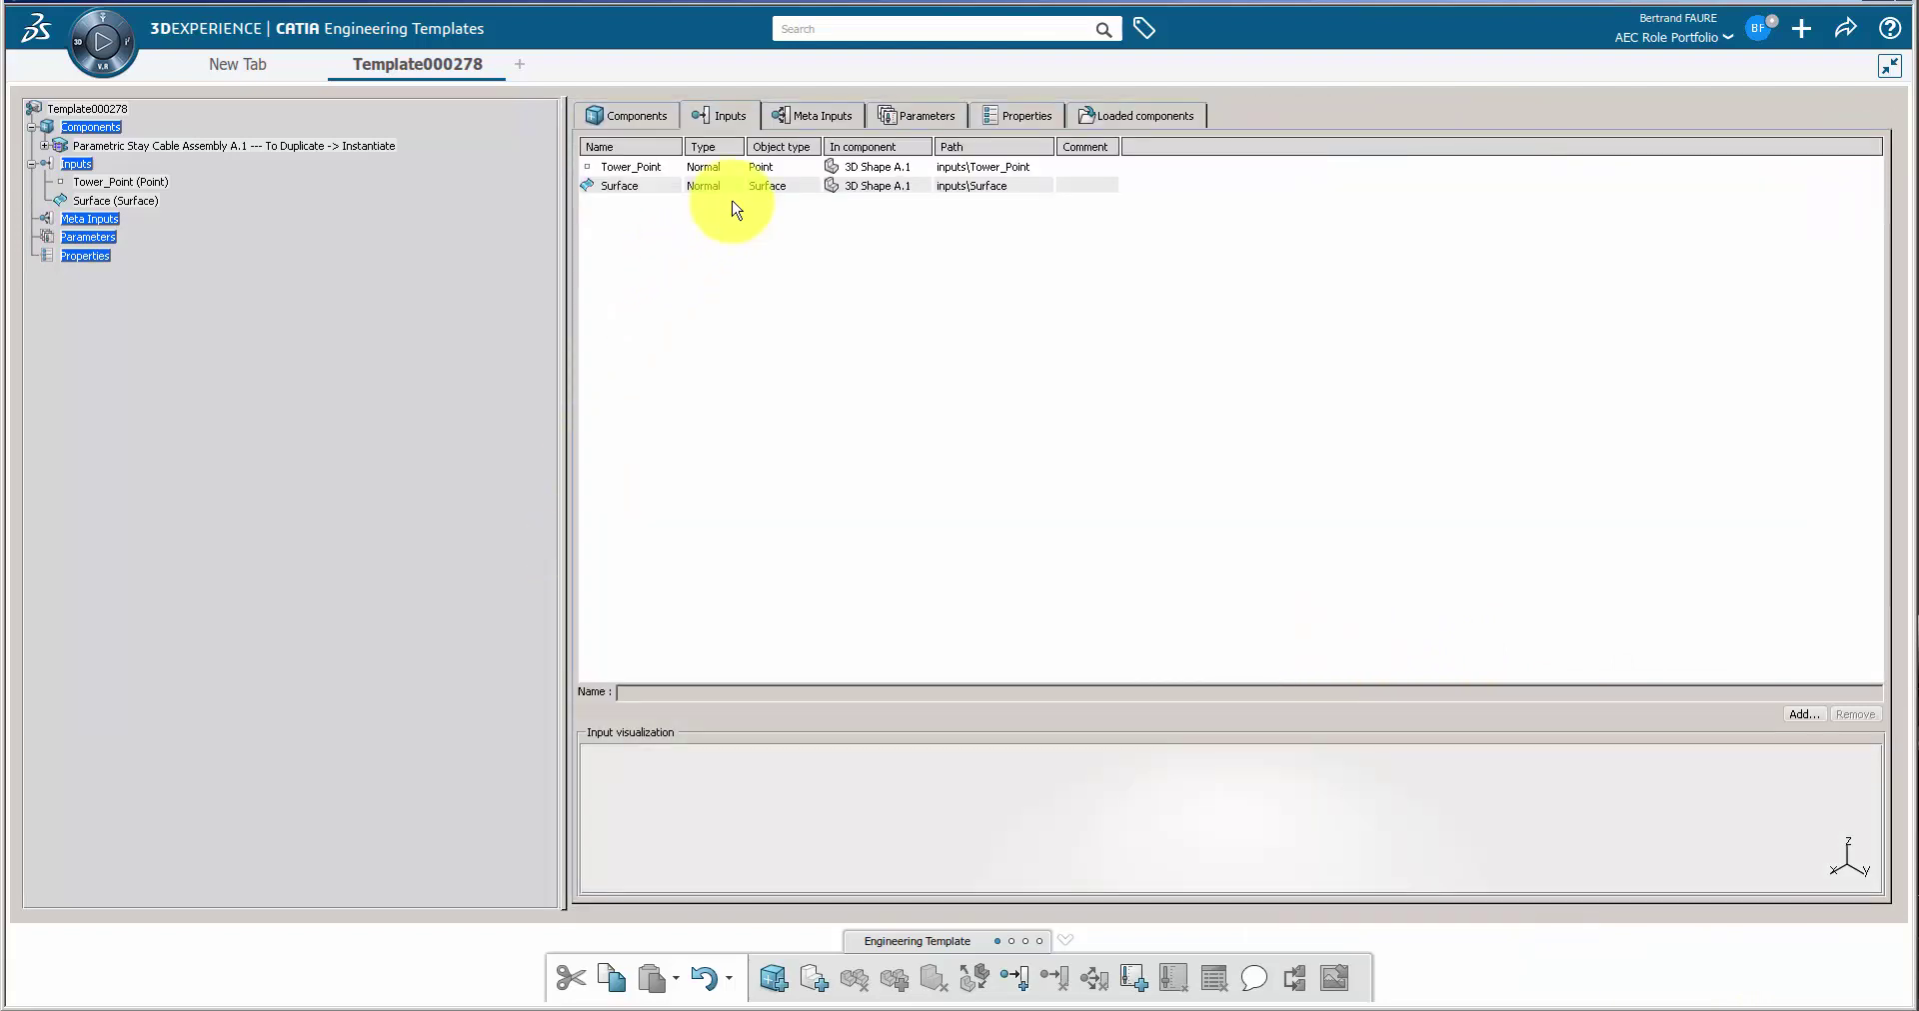
Step: Add the Tension parameter to the template's parameters
{"action": "left_click", "coordinate": [900, 117]}
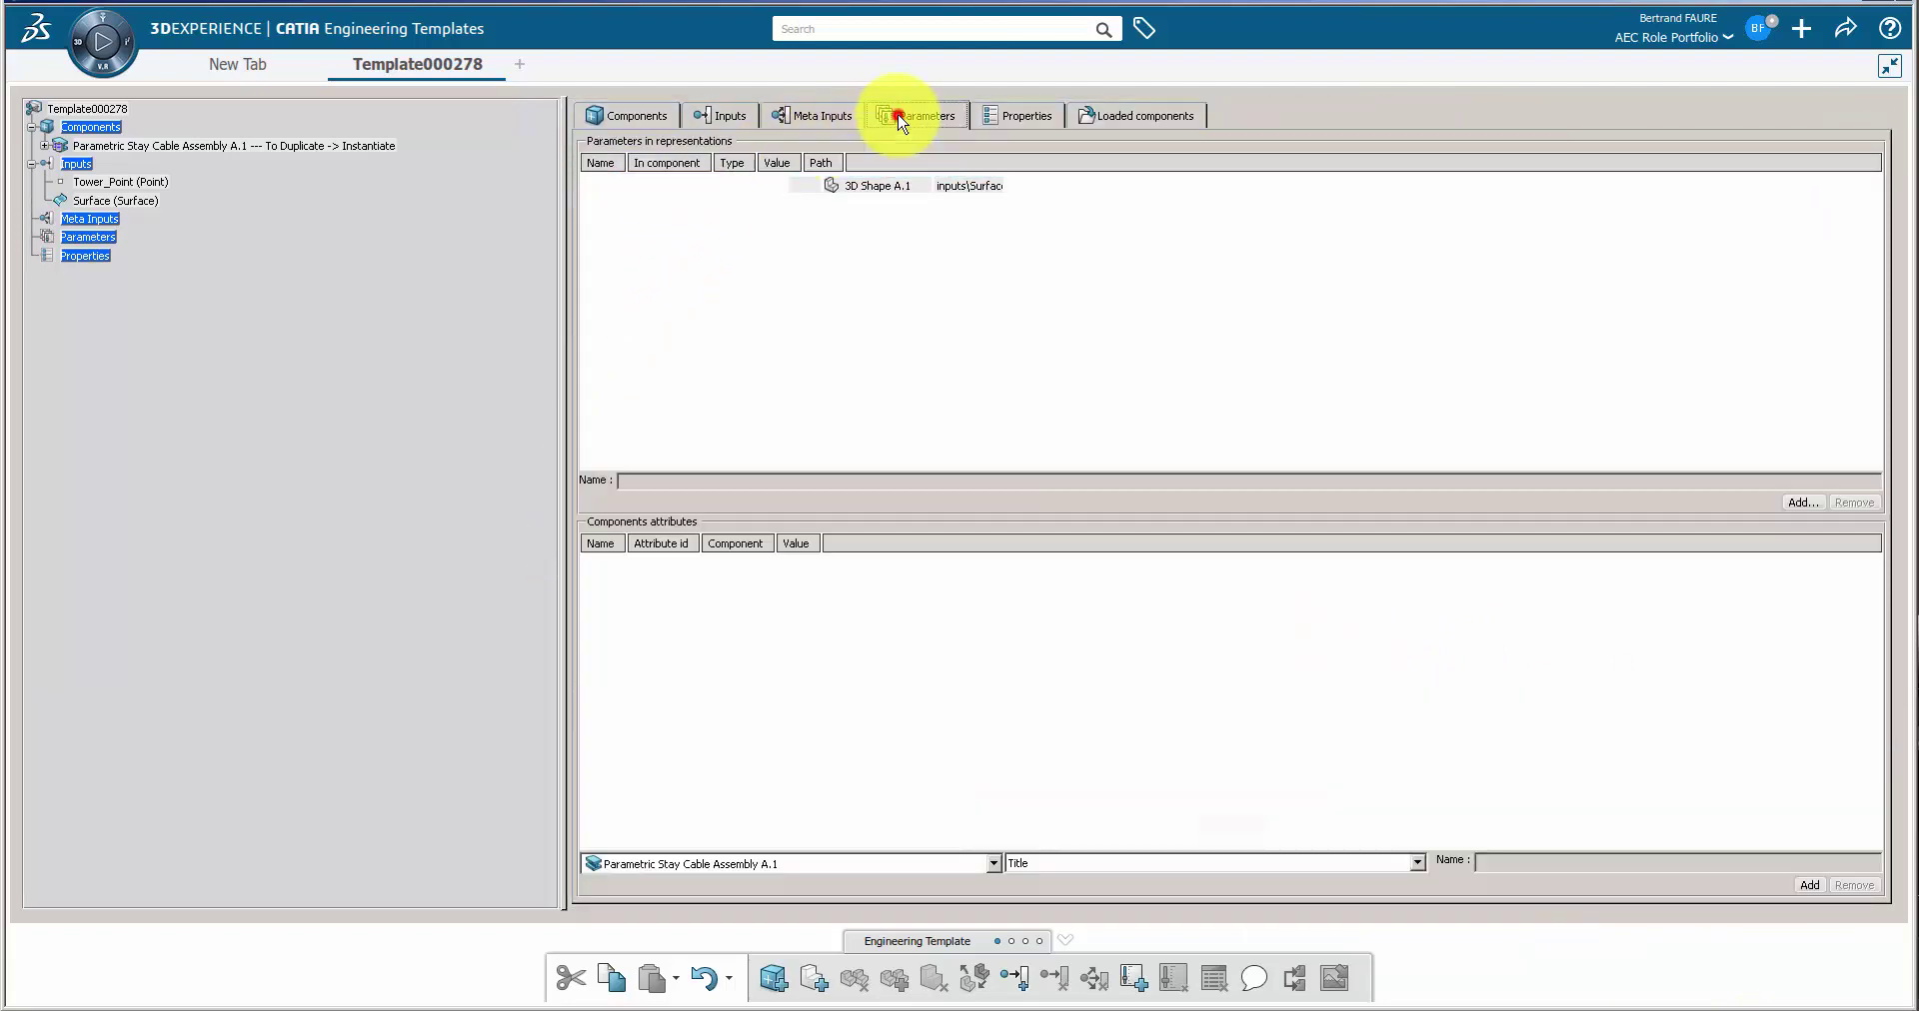
{"action": "left_click", "coordinate": [1791, 504]}
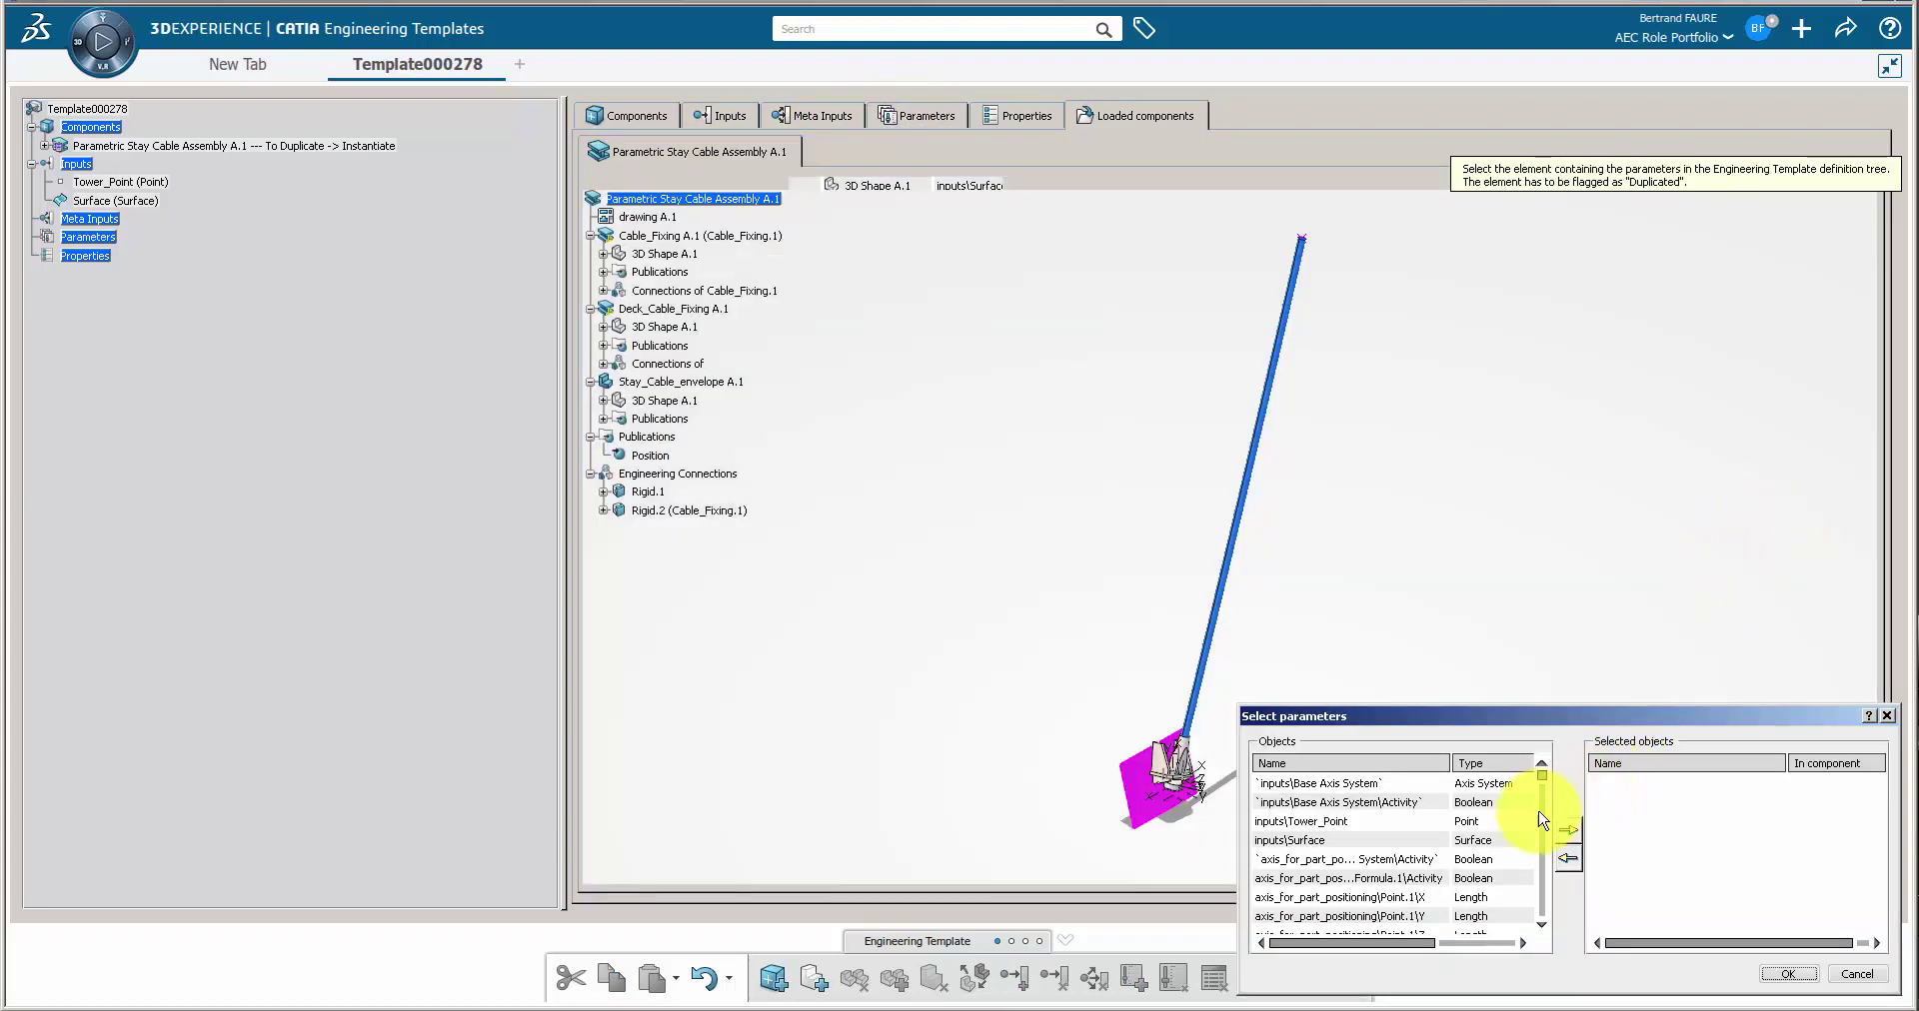
{"action": "scroll", "coordinate": [1545, 782], "scroll_direction": "down", "scroll_amount": 5}
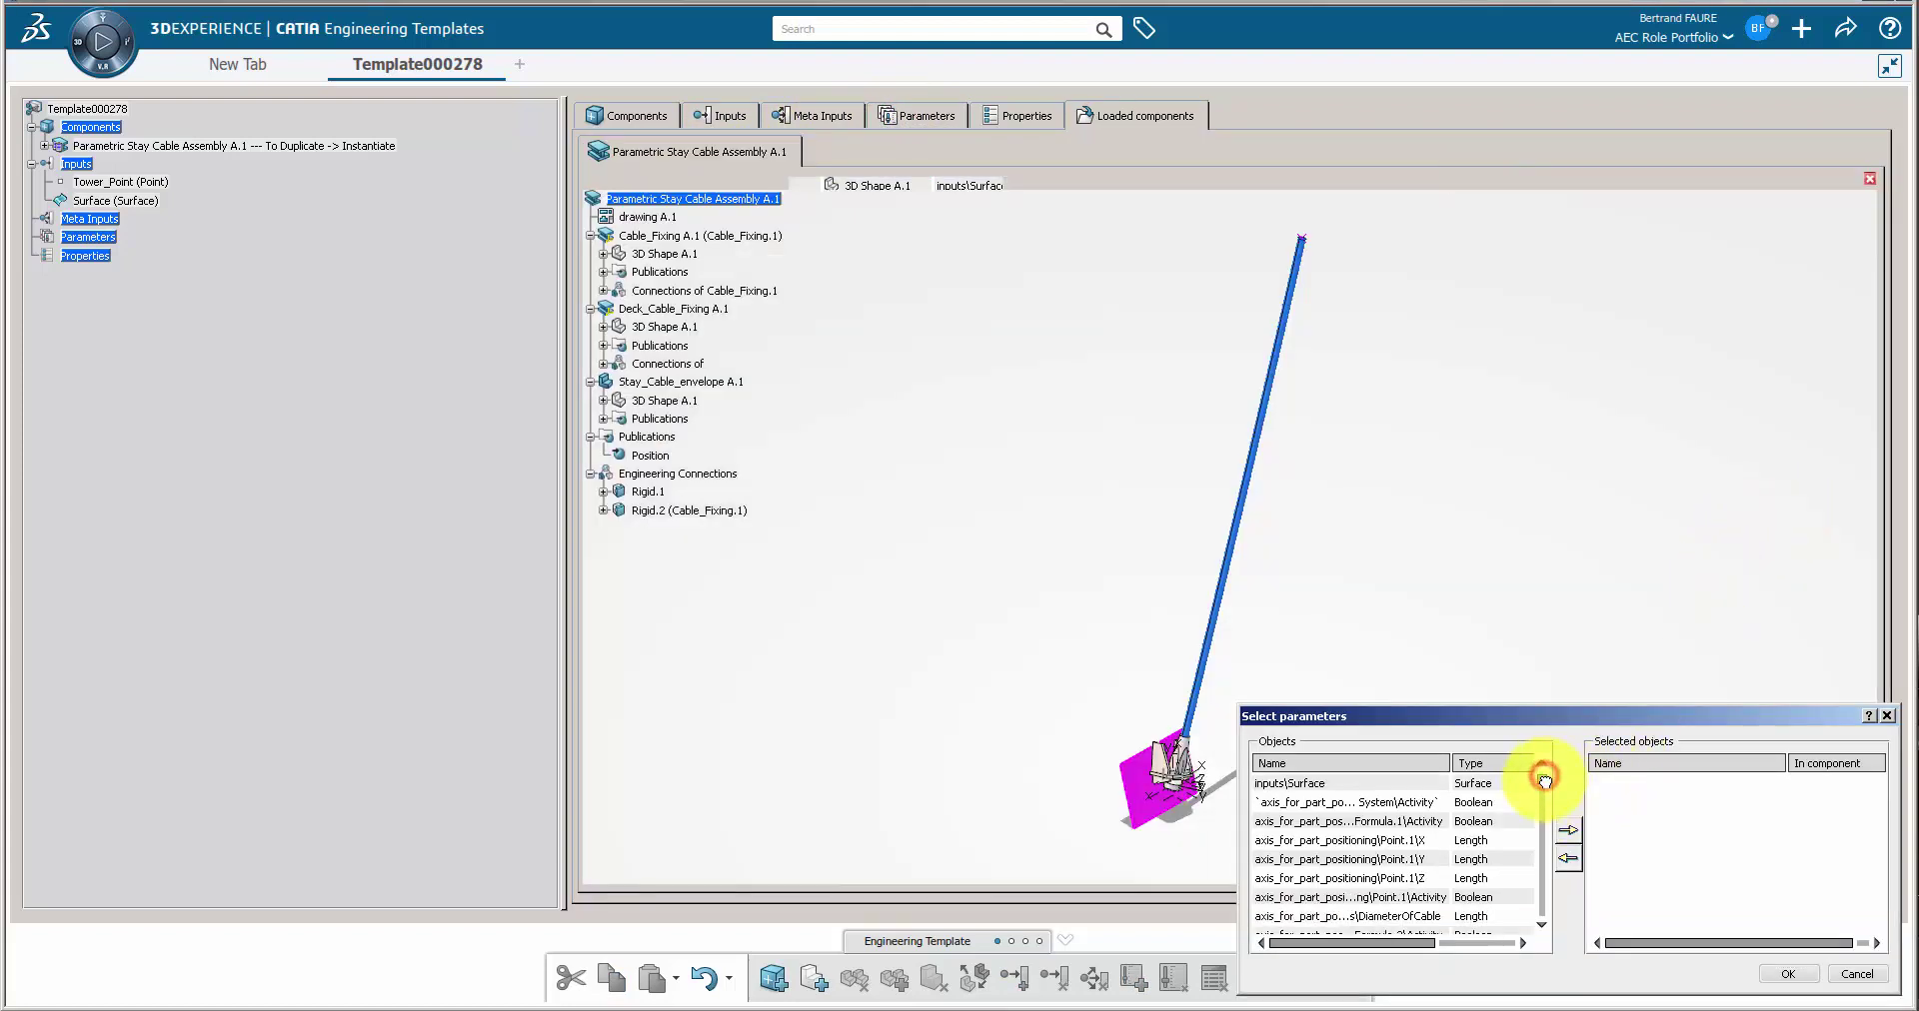
{"action": "left_click", "coordinate": [1504, 863]}
{"action": "left_click", "coordinate": [1568, 829]}
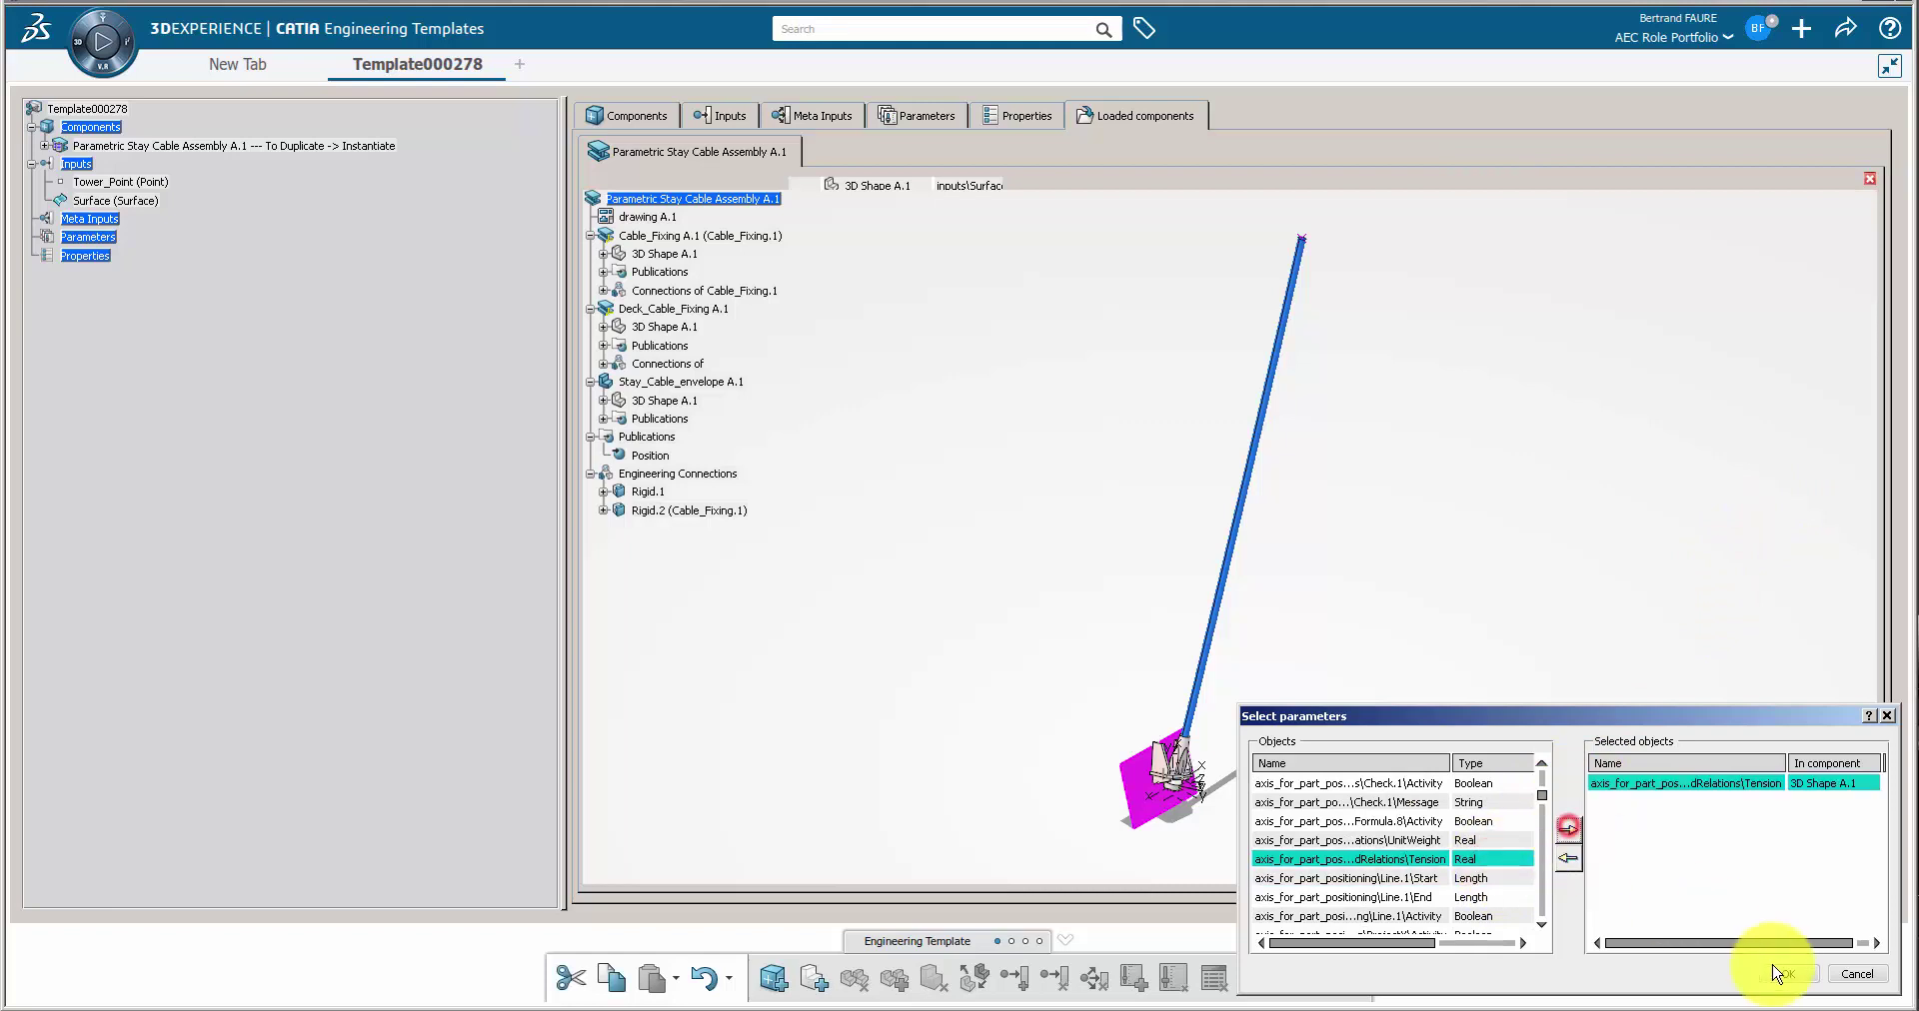
{"action": "left_click", "coordinate": [1787, 976]}
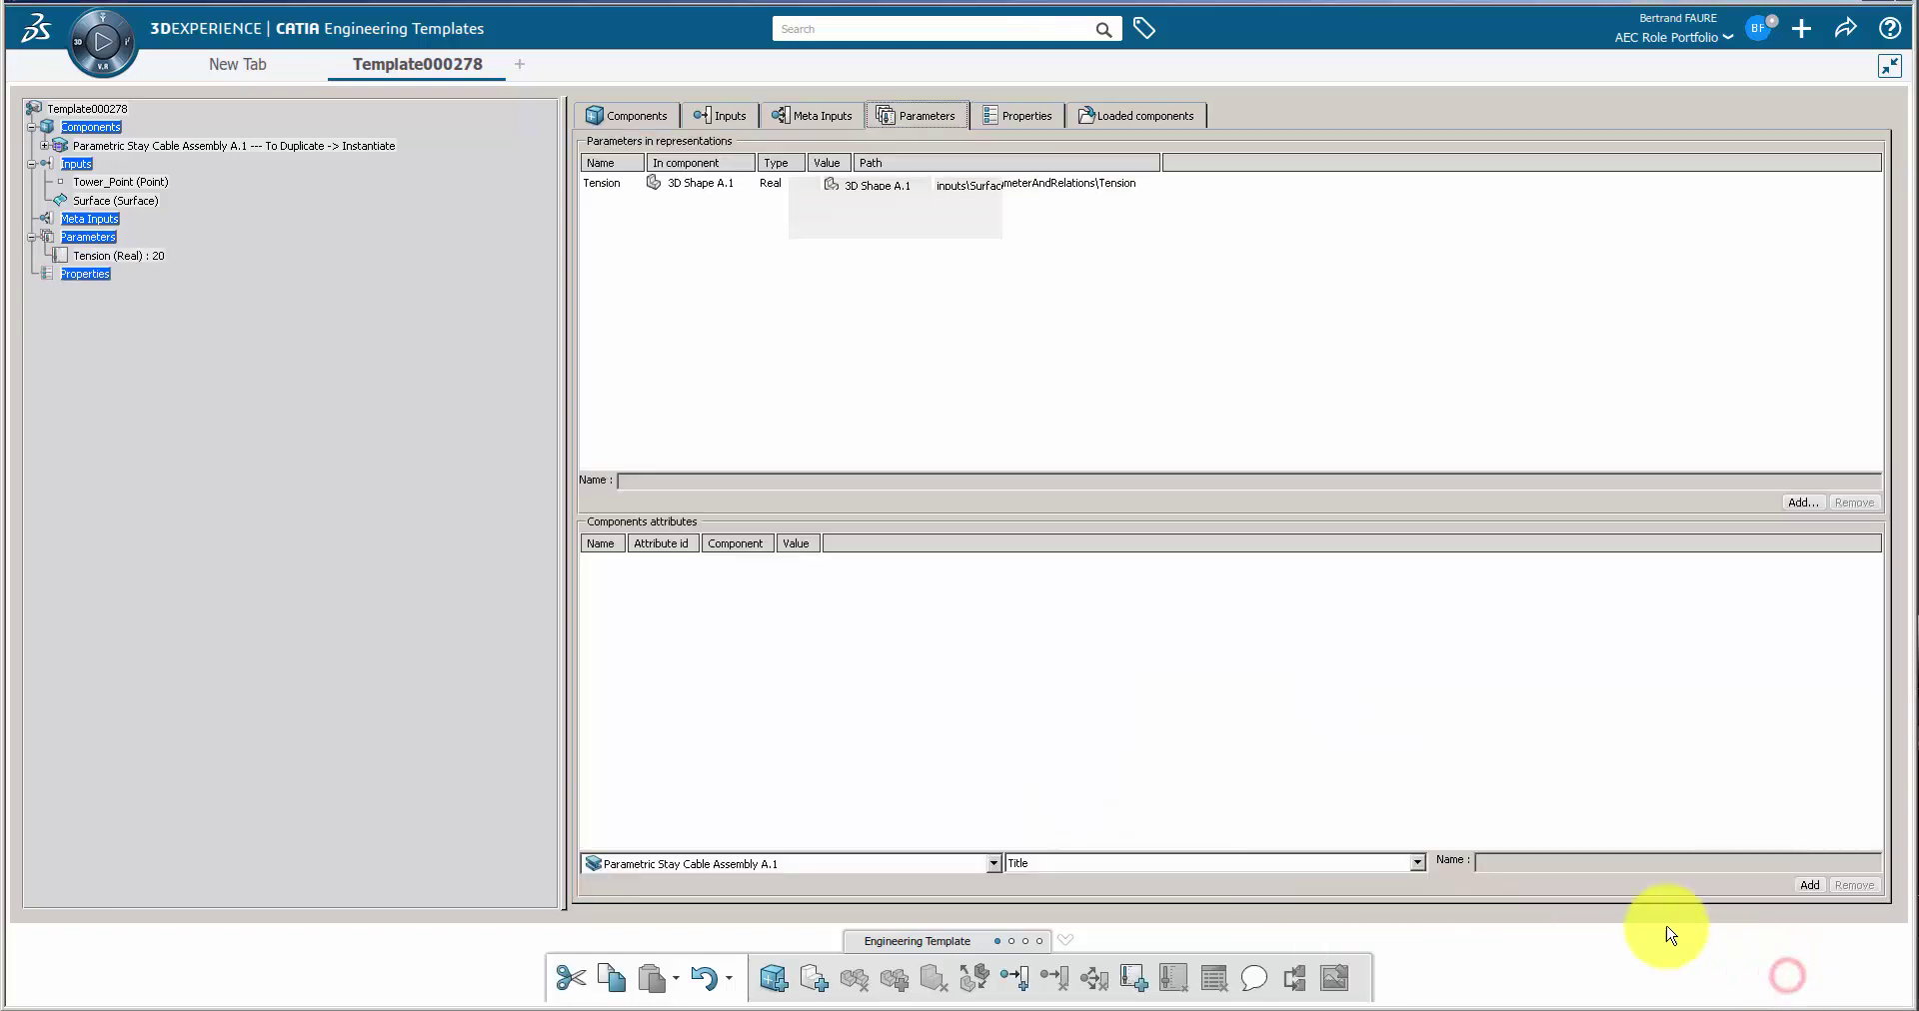
Step: Add the Title attributes of the stay cable assembly and drawing A.1
{"action": "left_click", "coordinate": [860, 863]}
{"action": "left_click", "coordinate": [859, 882]}
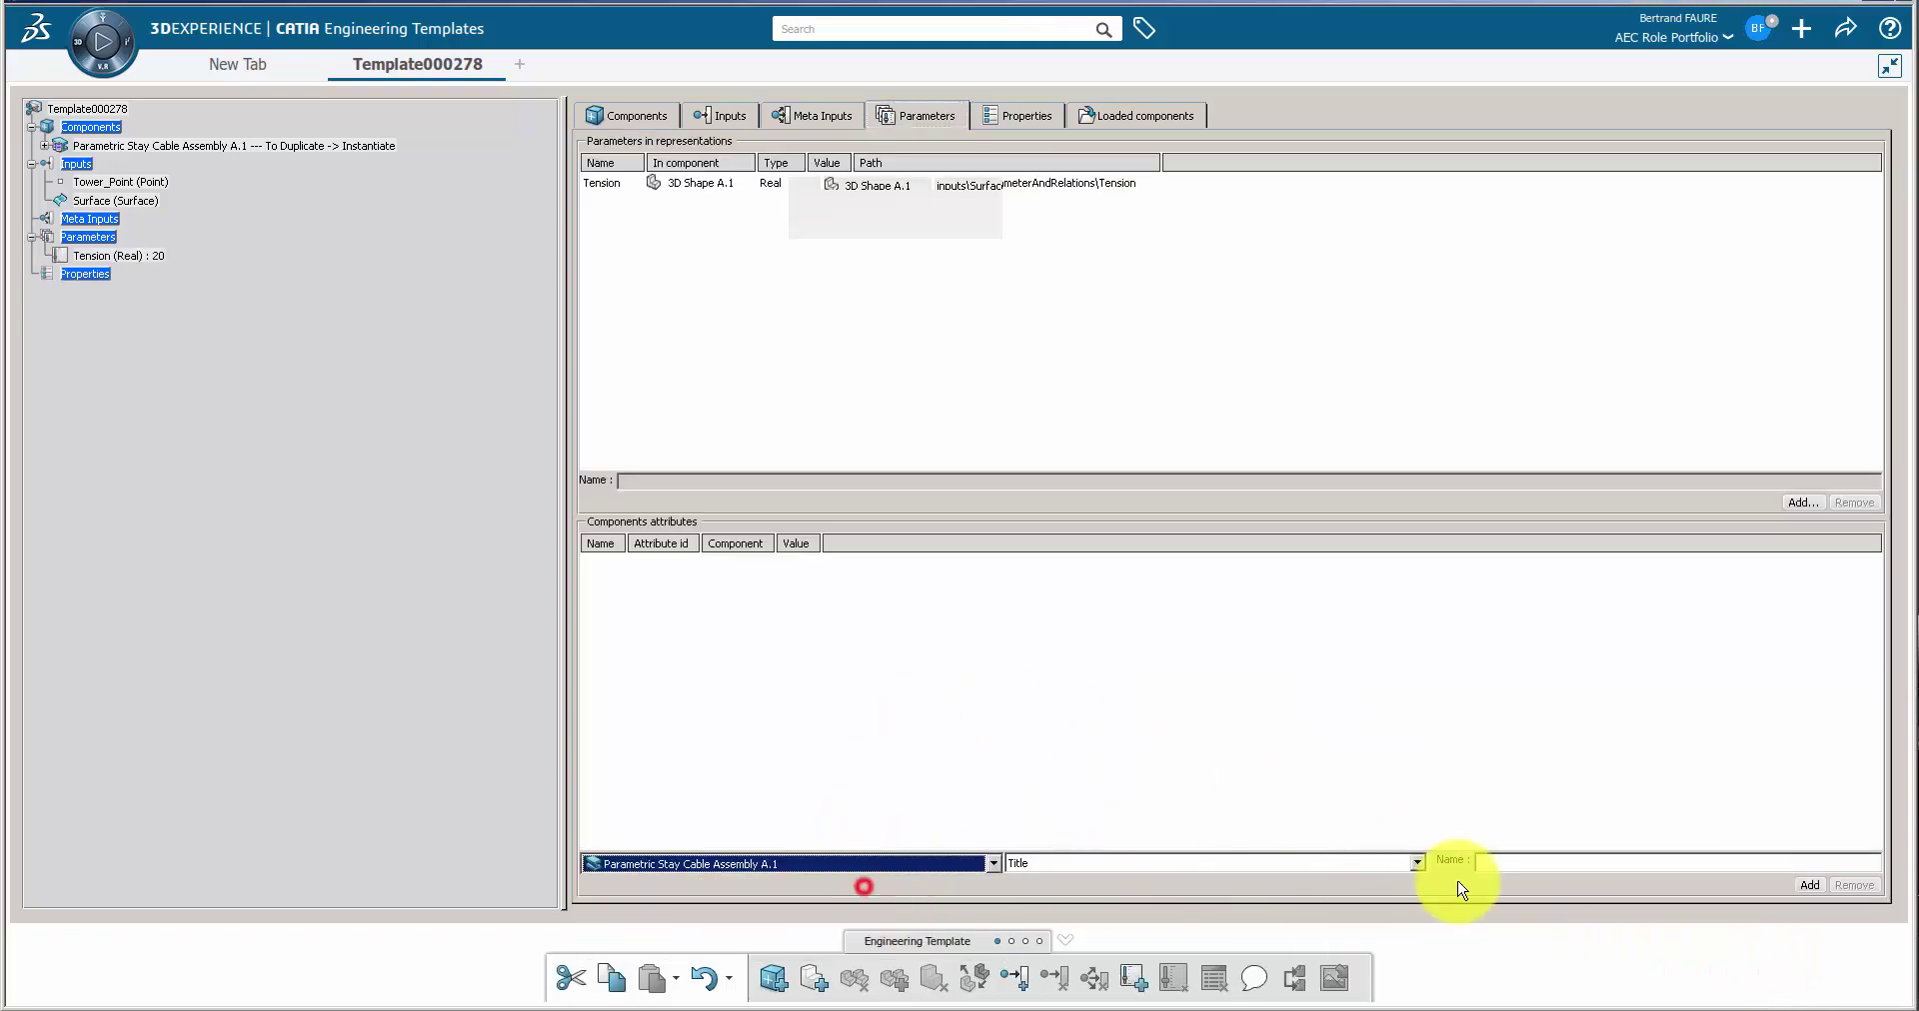
{"action": "left_click", "coordinate": [1811, 888]}
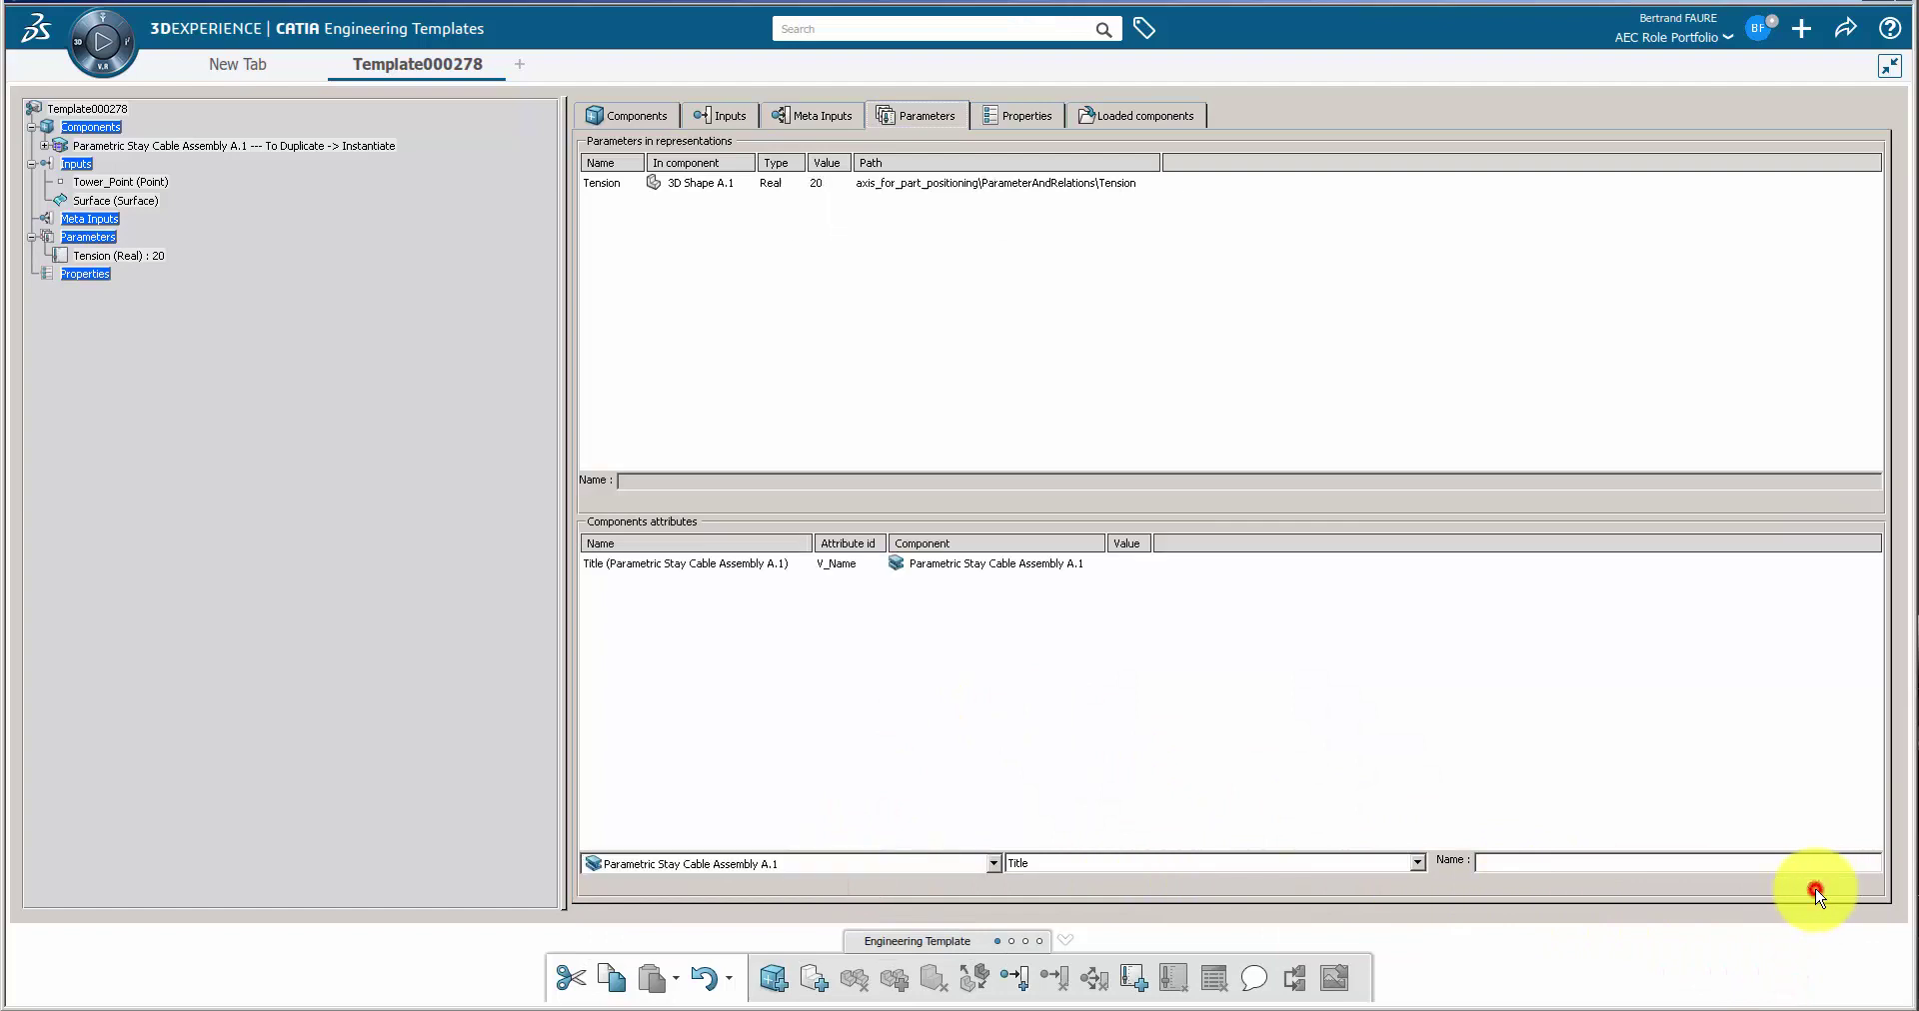
{"action": "left_click", "coordinate": [993, 863]}
{"action": "left_click", "coordinate": [892, 946]}
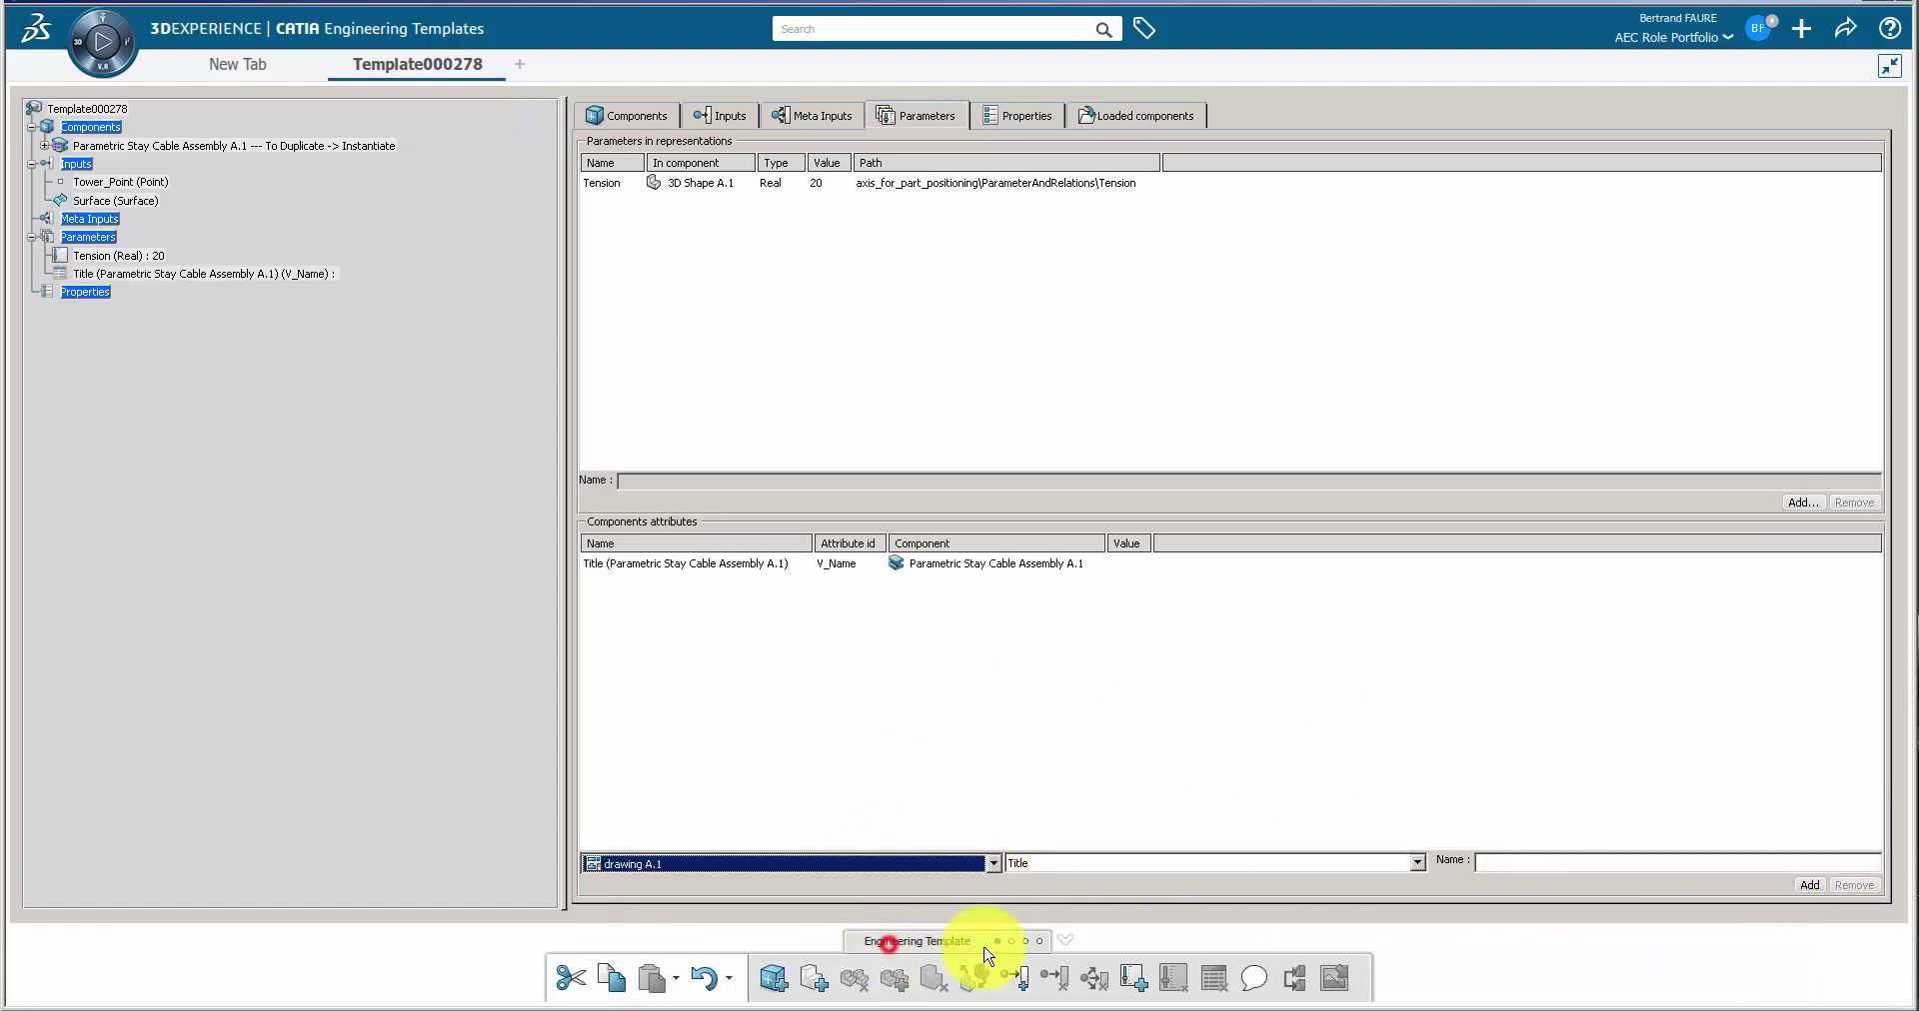
{"action": "left_click", "coordinate": [1812, 885]}
Step: Rename the drawing's attribute from 'Title (drawing A.1)' to 'Title'
{"action": "left_click", "coordinate": [1129, 566]}
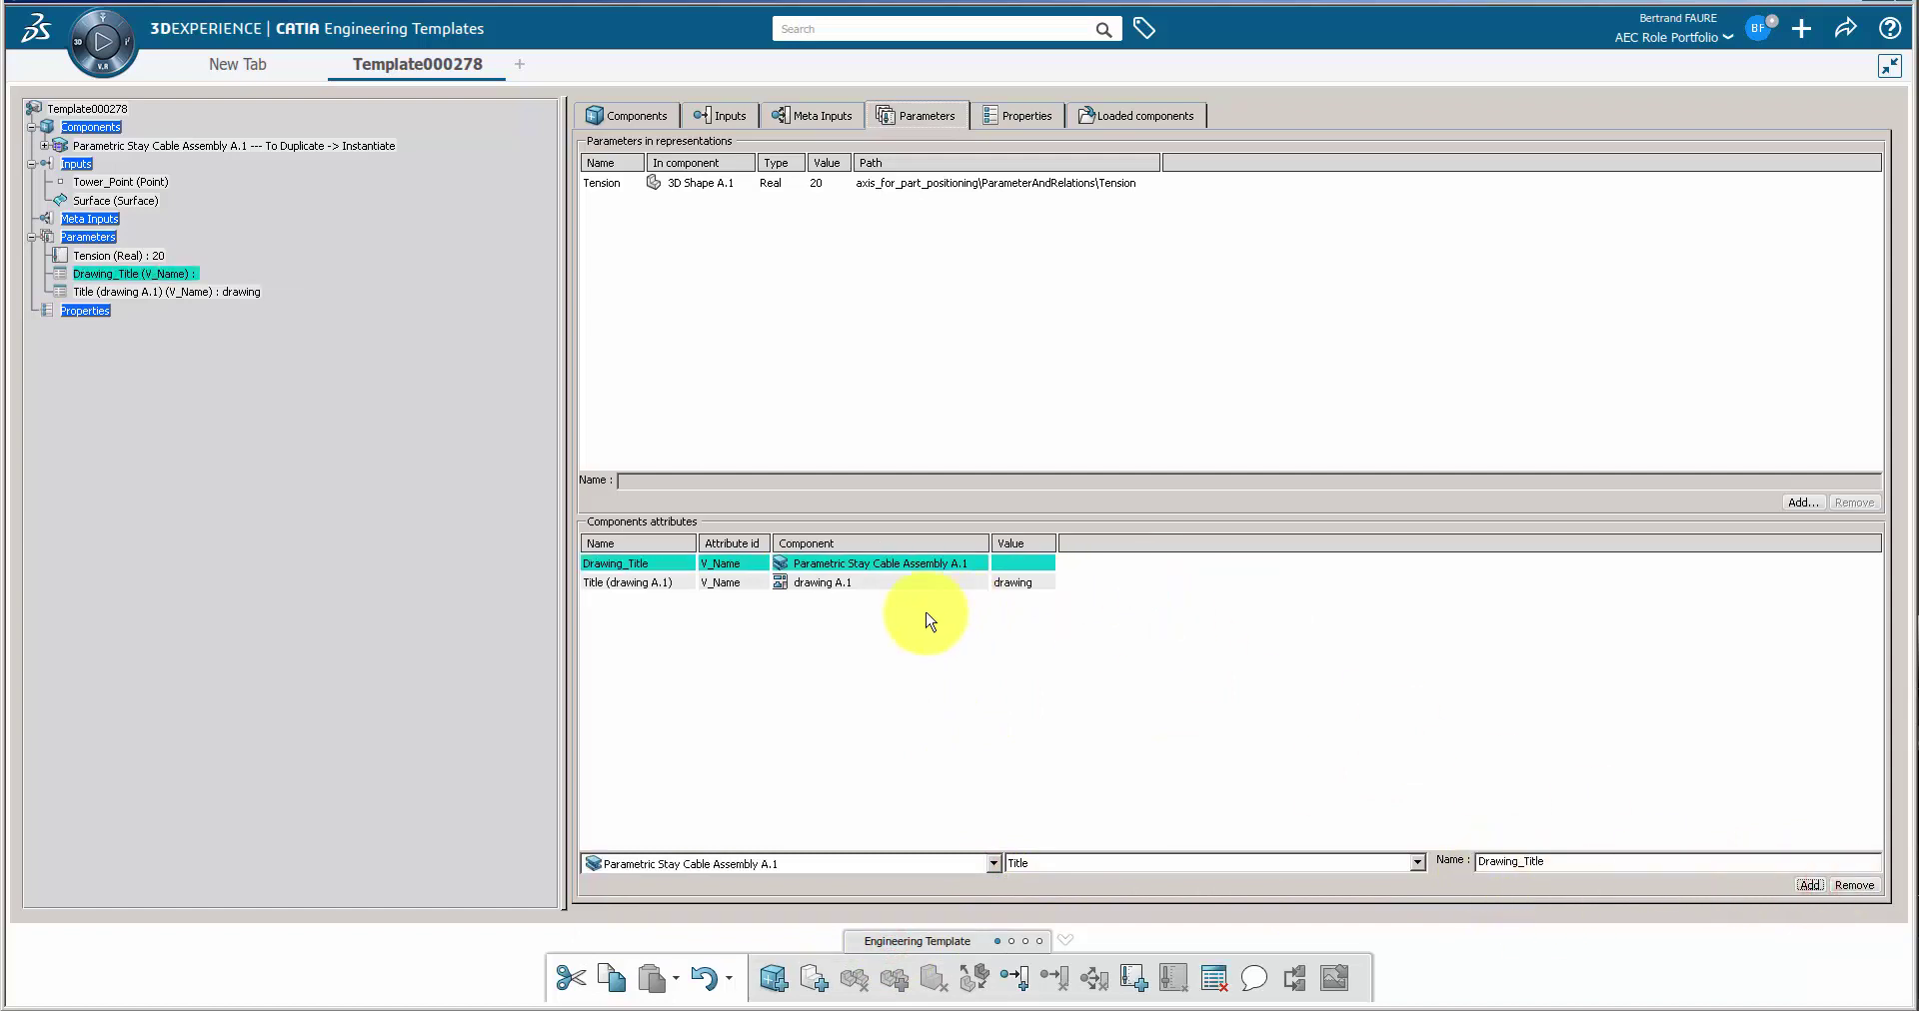
{"action": "left_click", "coordinate": [676, 579]}
{"action": "left_click", "coordinate": [1503, 865]}
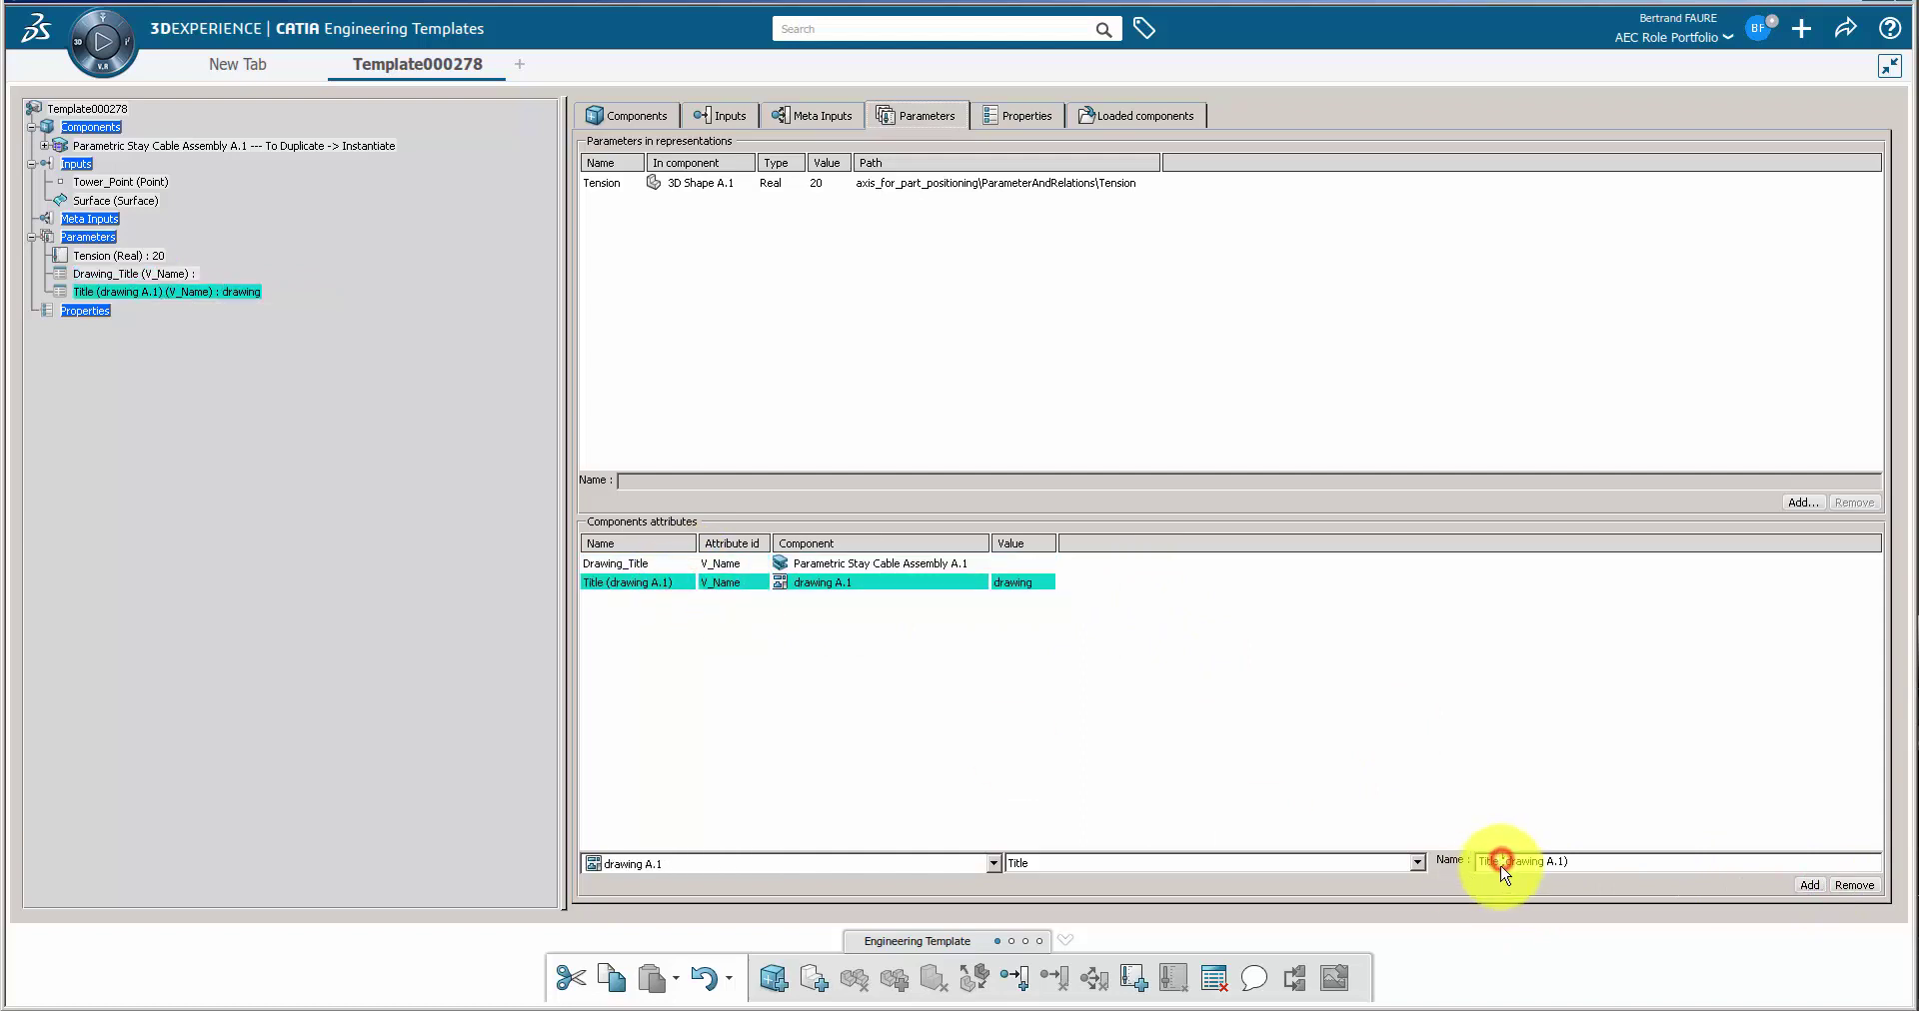
{"action": "key", "text": "BackSpace"}
{"action": "left_click", "coordinate": [1809, 885]}
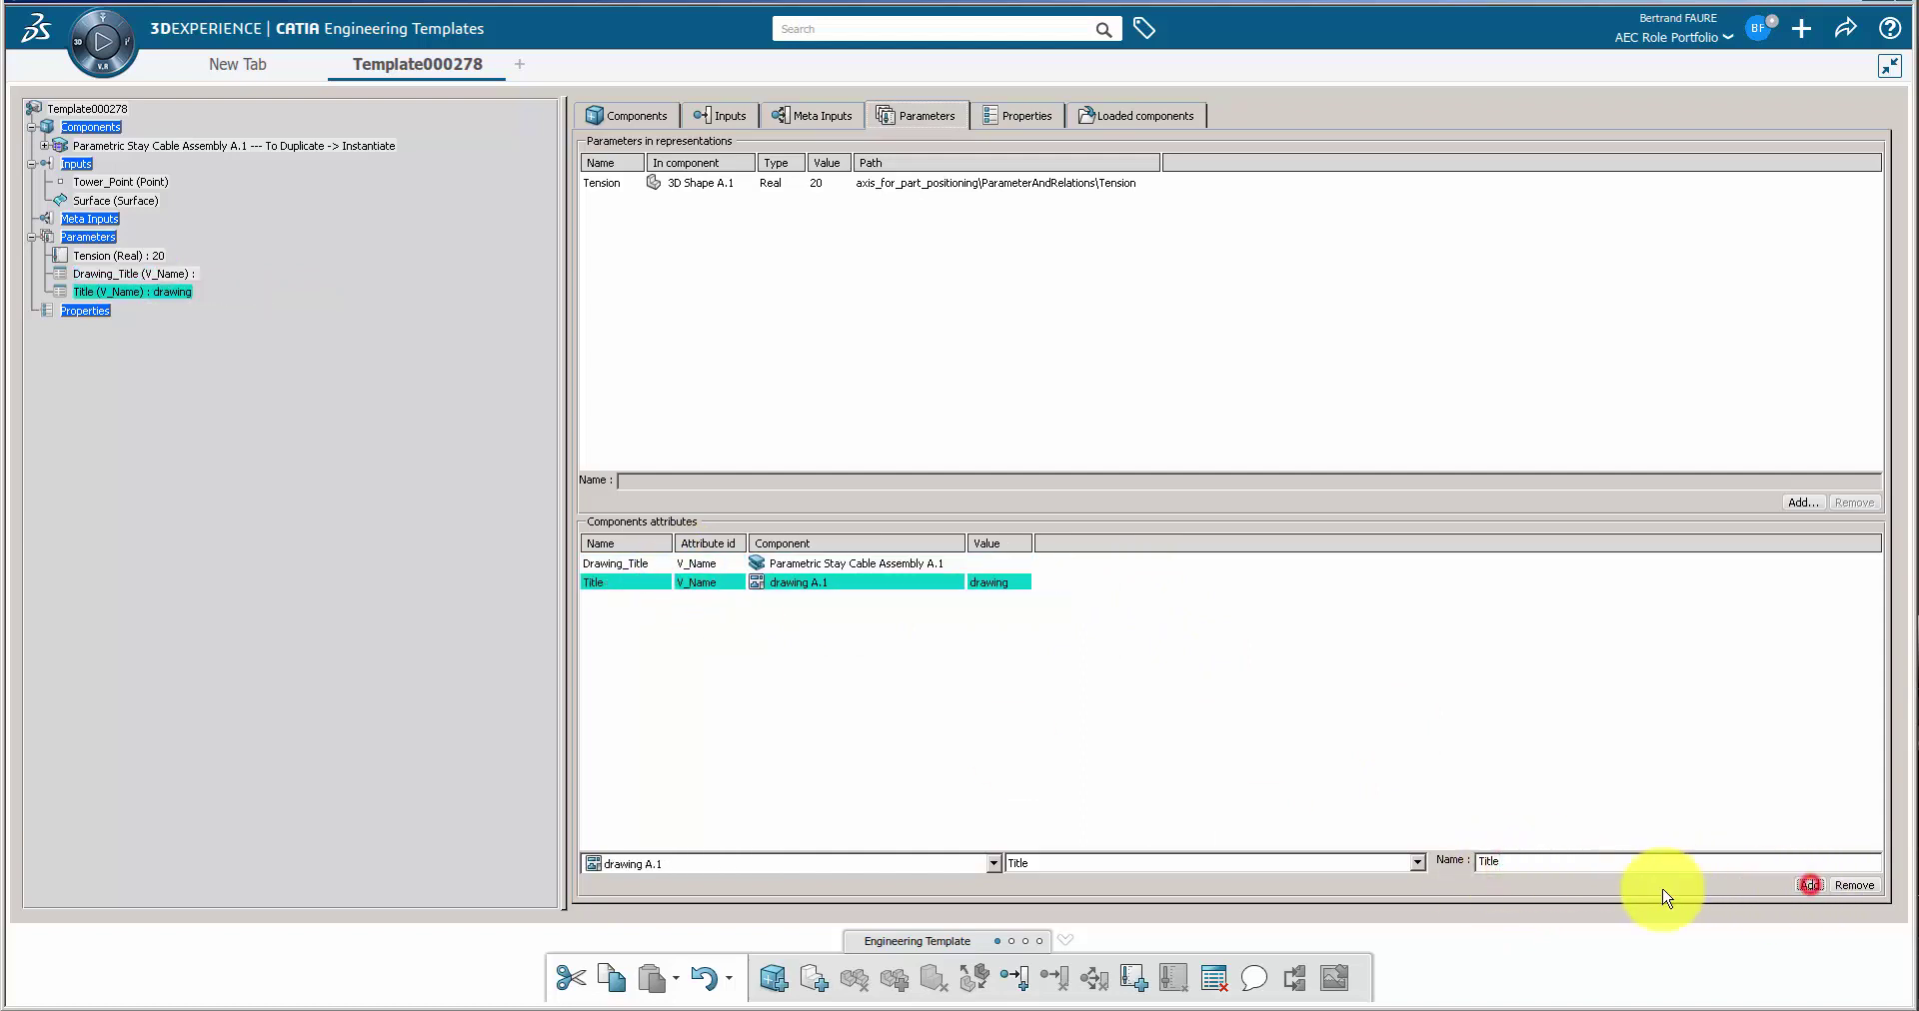
Step: Retitle the template to TemplatePLM in its properties
{"action": "right_click", "coordinate": [105, 112]}
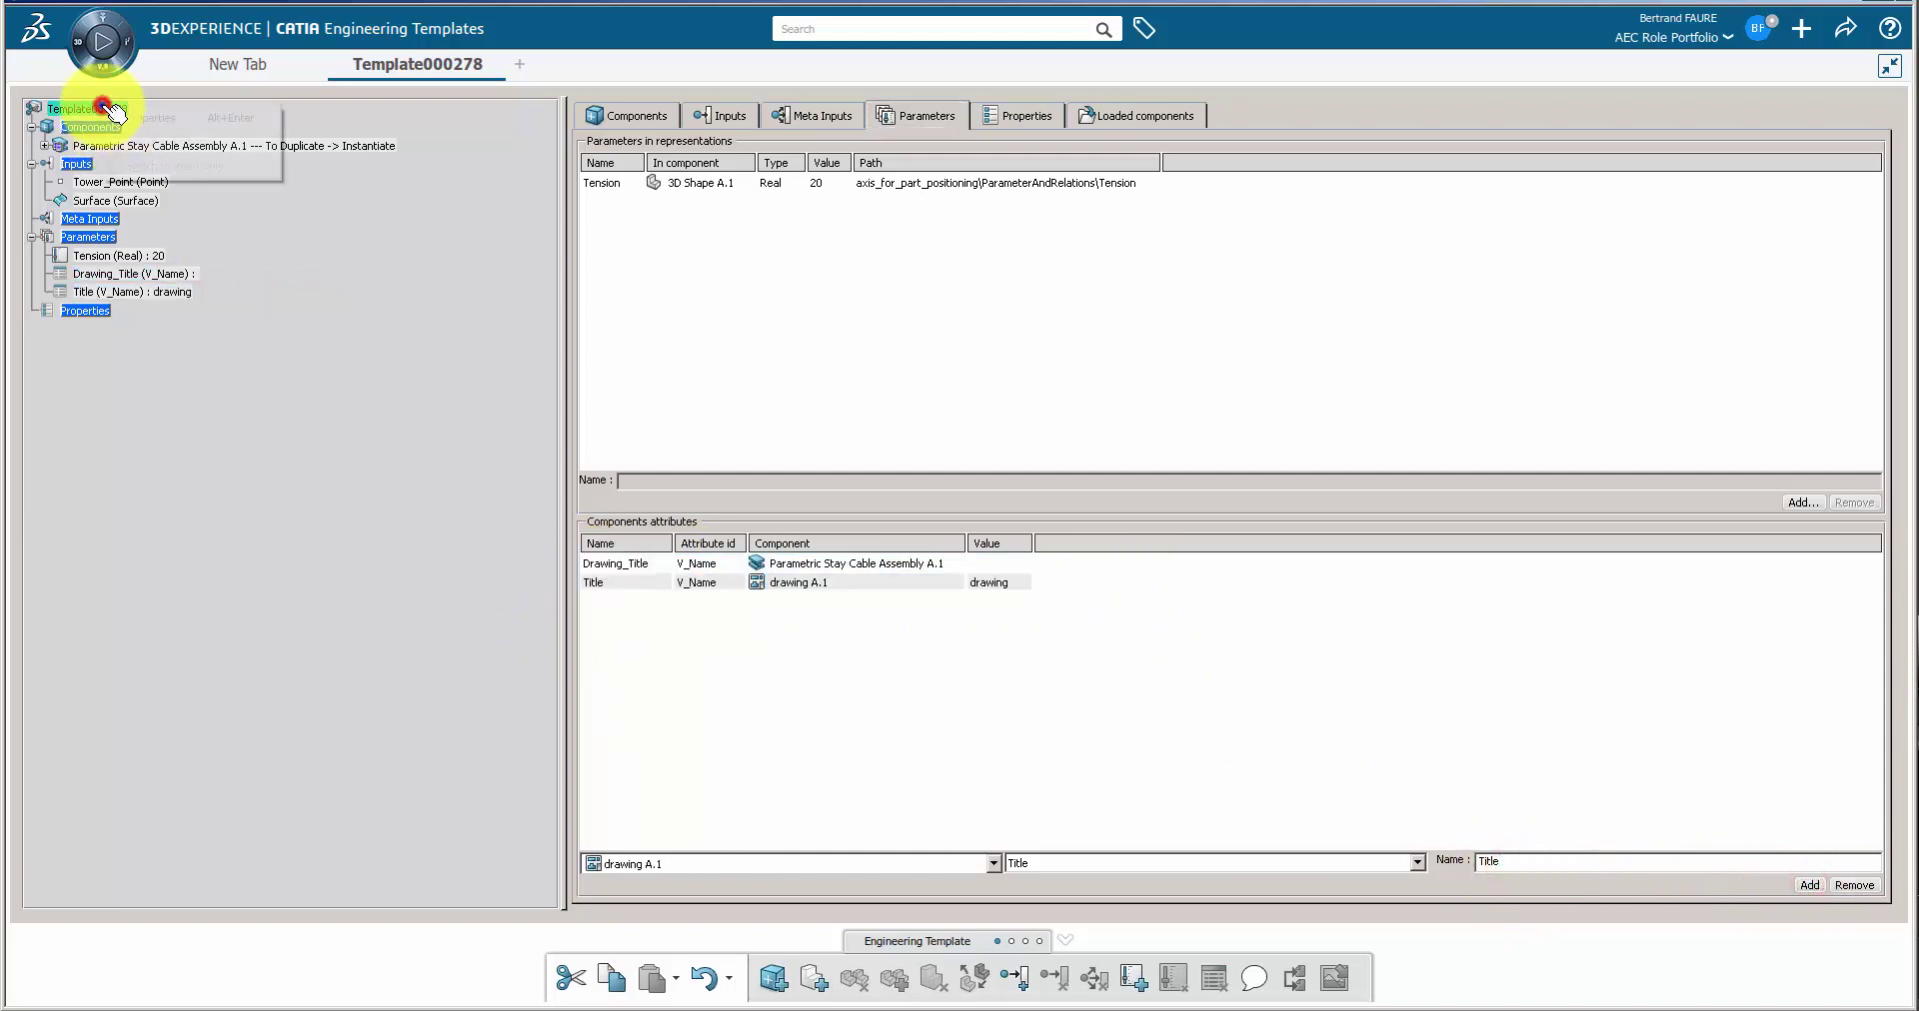
{"action": "left_click", "coordinate": [170, 113]}
{"action": "left_click_drag", "start_coordinate": [1494, 298], "coordinate": [1455, 298]}
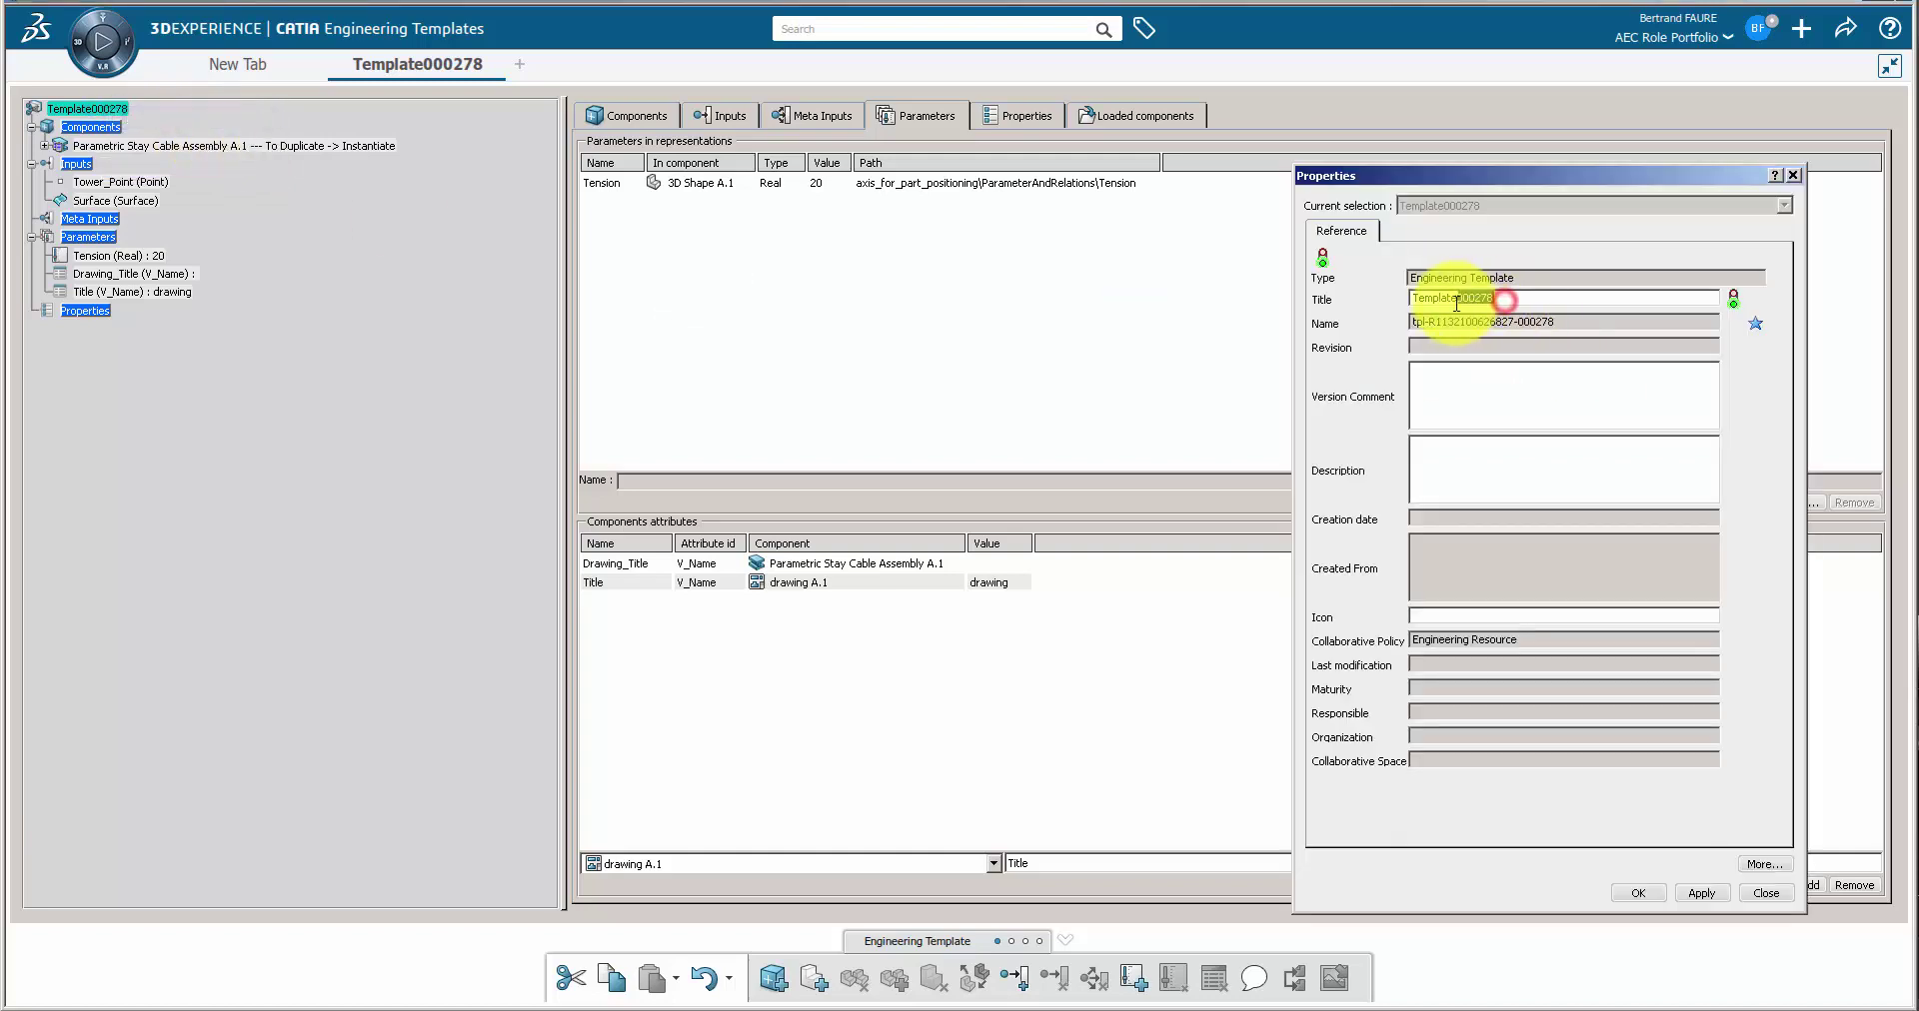
{"action": "type", "text": "PLM"}
{"action": "left_click", "coordinate": [1644, 891]}
Step: Save TemplatePLM and widen the tree so full names show
{"action": "left_click", "coordinate": [1846, 28]}
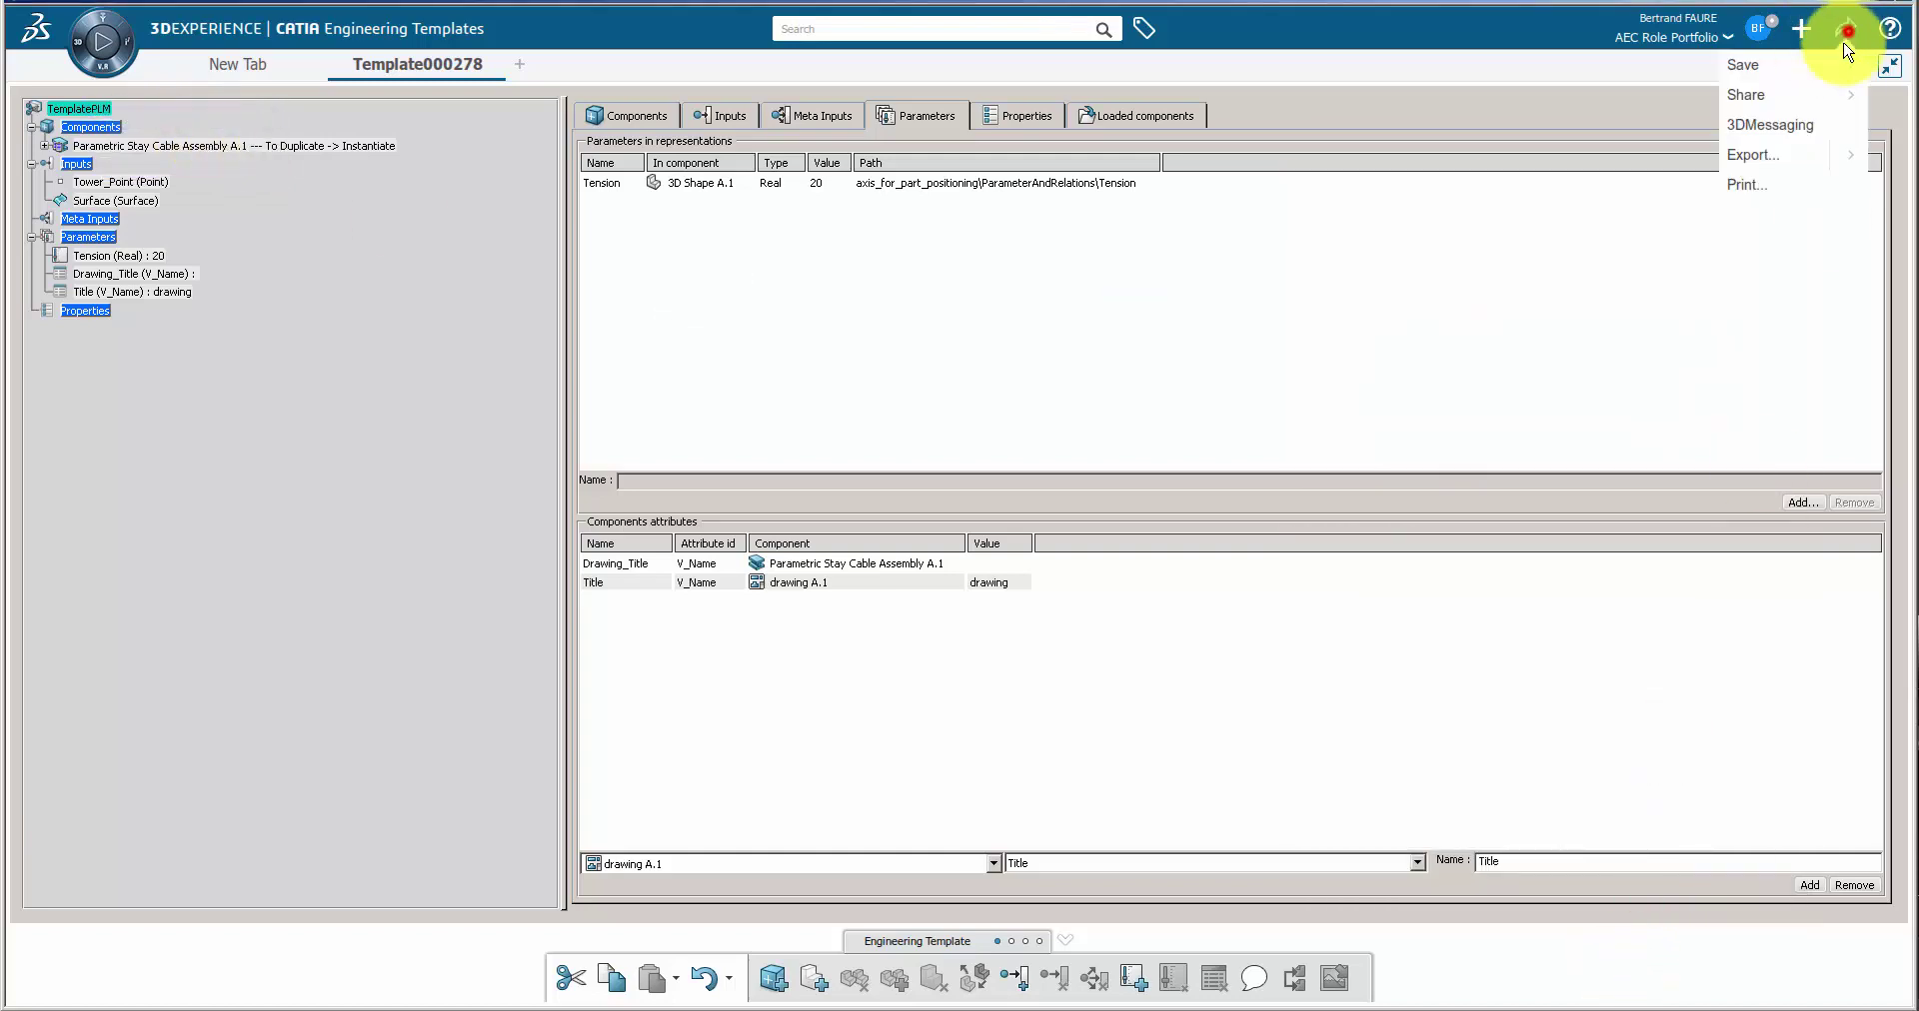
{"action": "left_click", "coordinate": [1798, 65]}
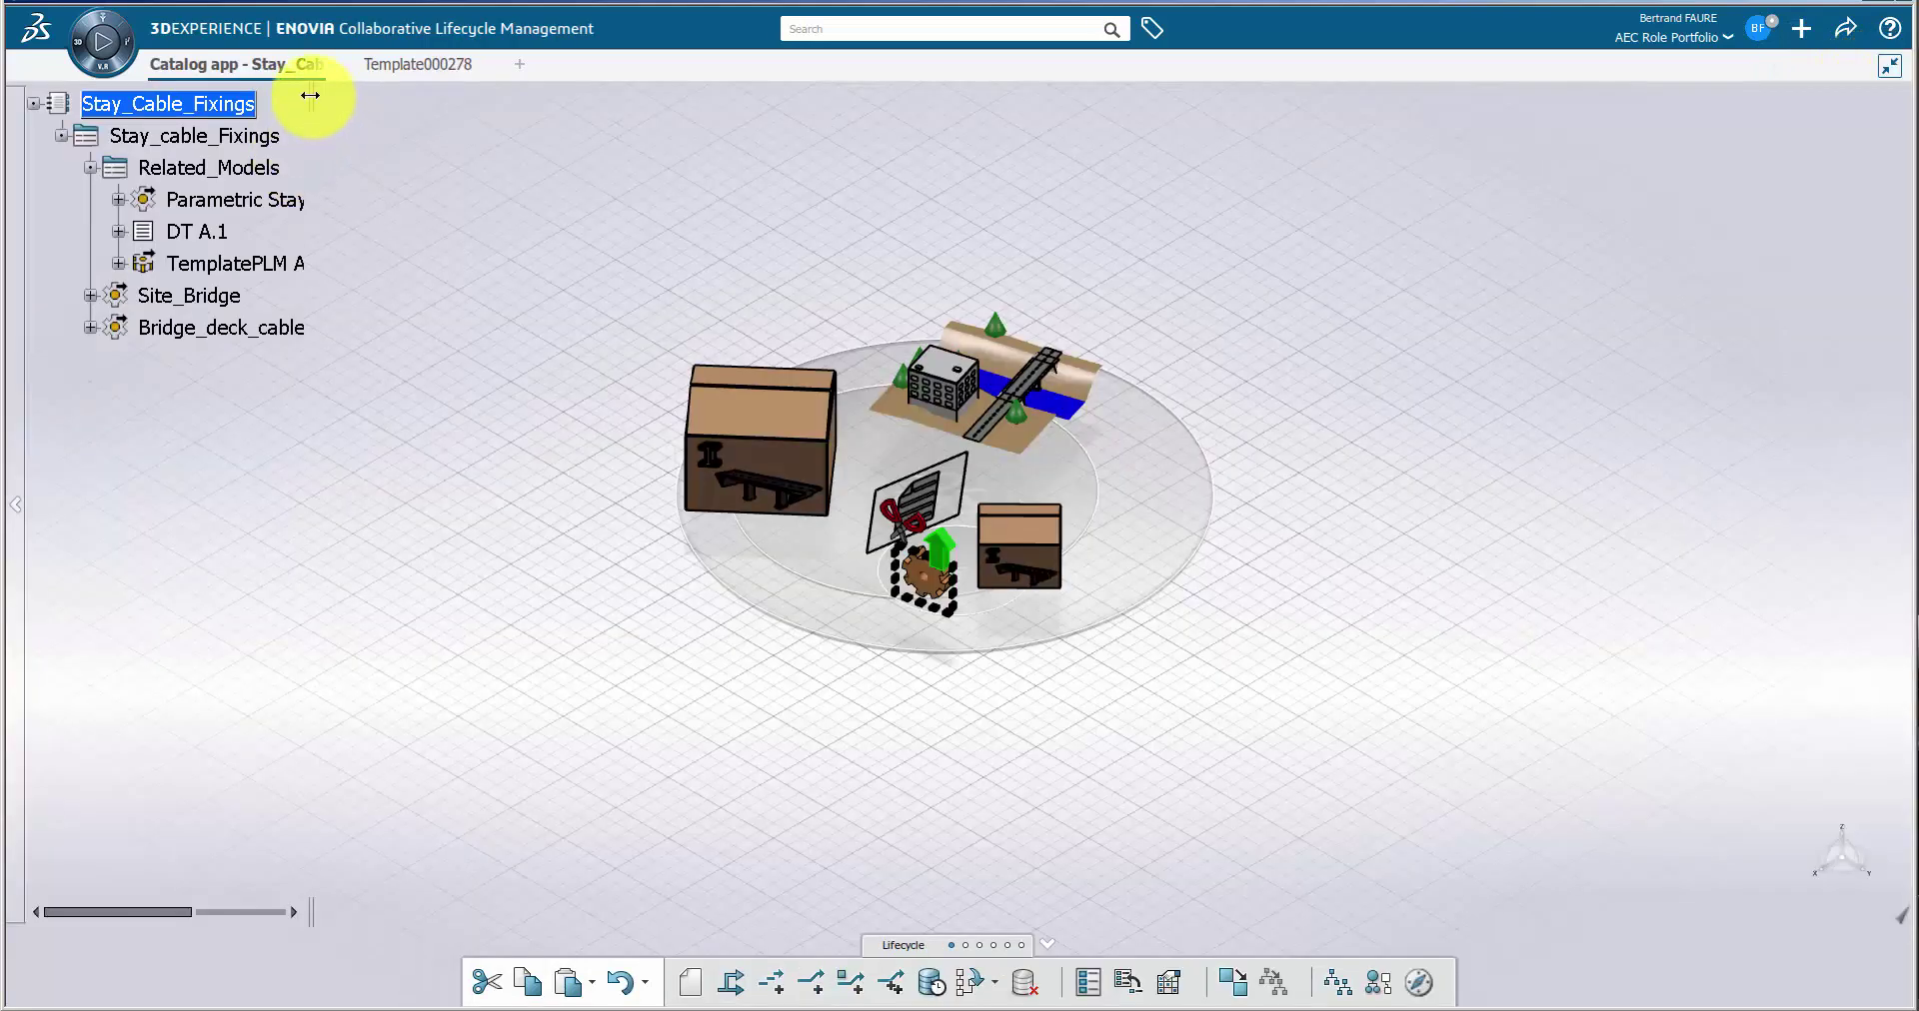
{"action": "left_click_drag", "start_coordinate": [310, 95], "coordinate": [494, 97]}
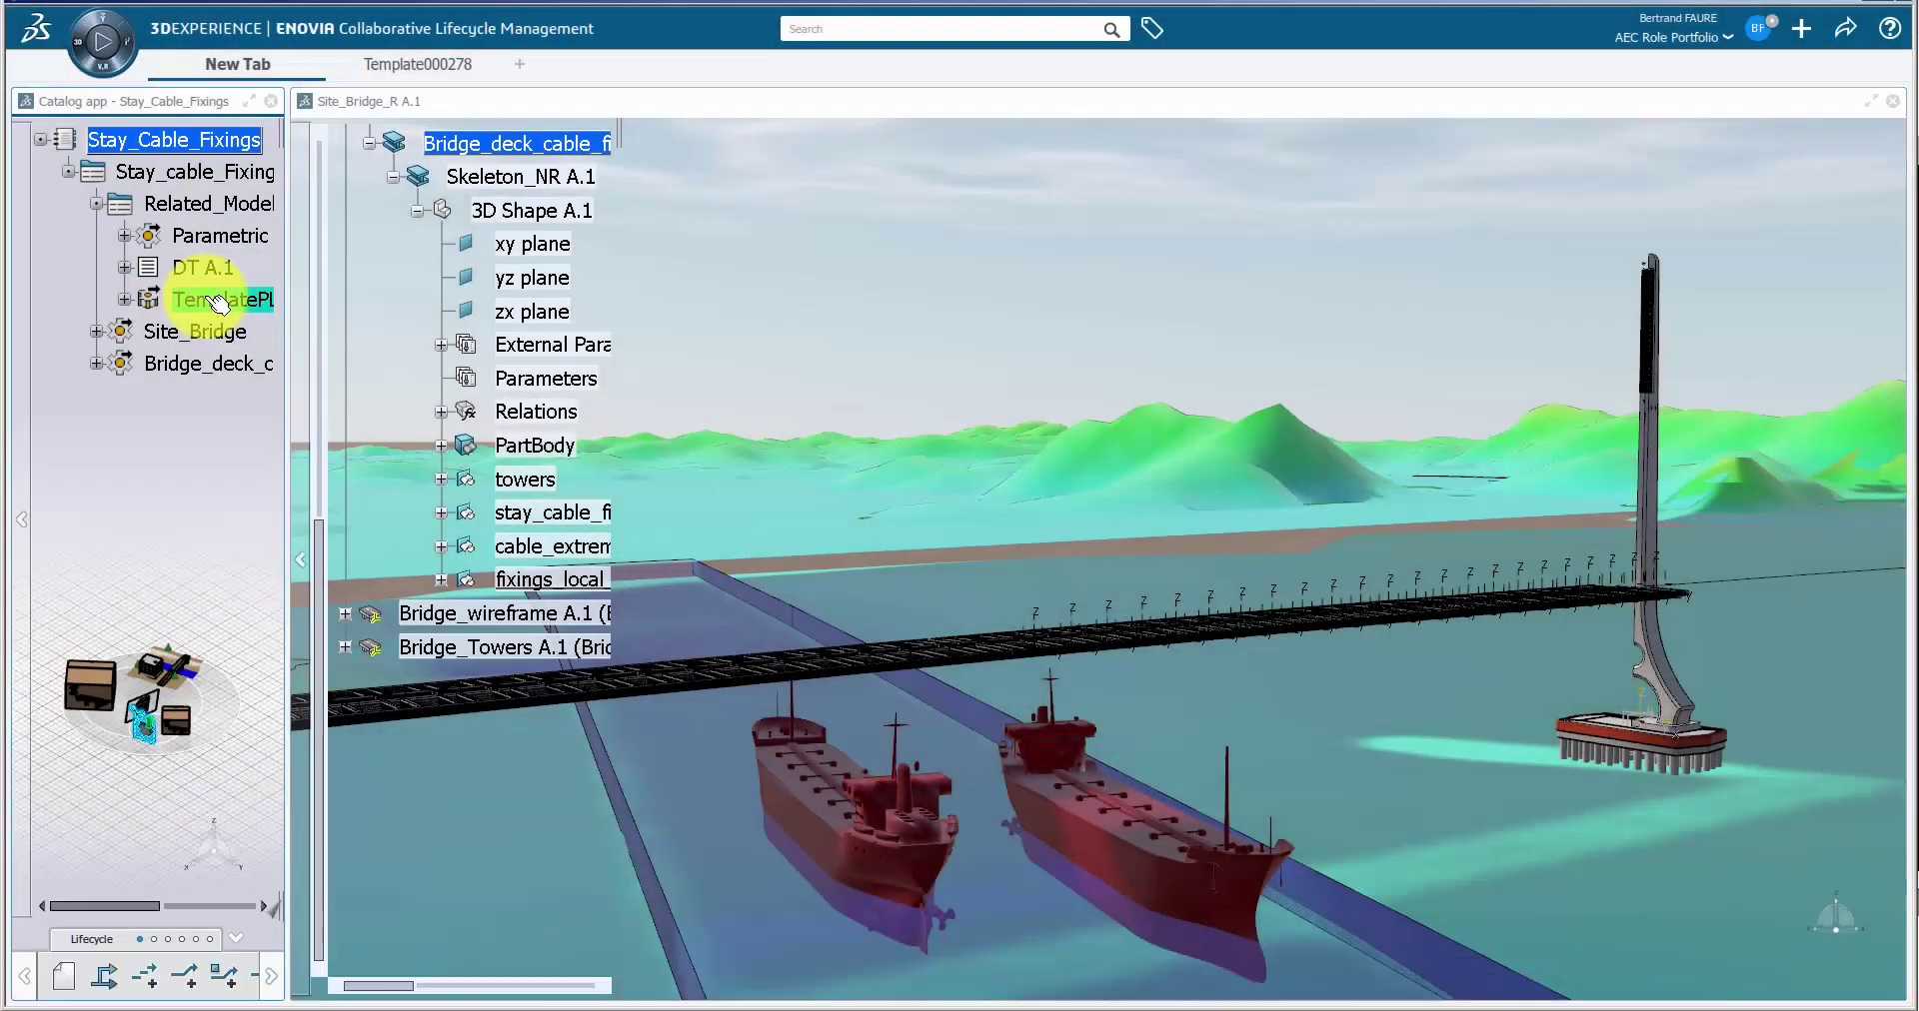
Step: Use the TemplatePLM catalog item in the Bridge_deck_cable model
{"action": "right_click", "coordinate": [206, 299]}
{"action": "mouse_move", "coordinate": [299, 537]}
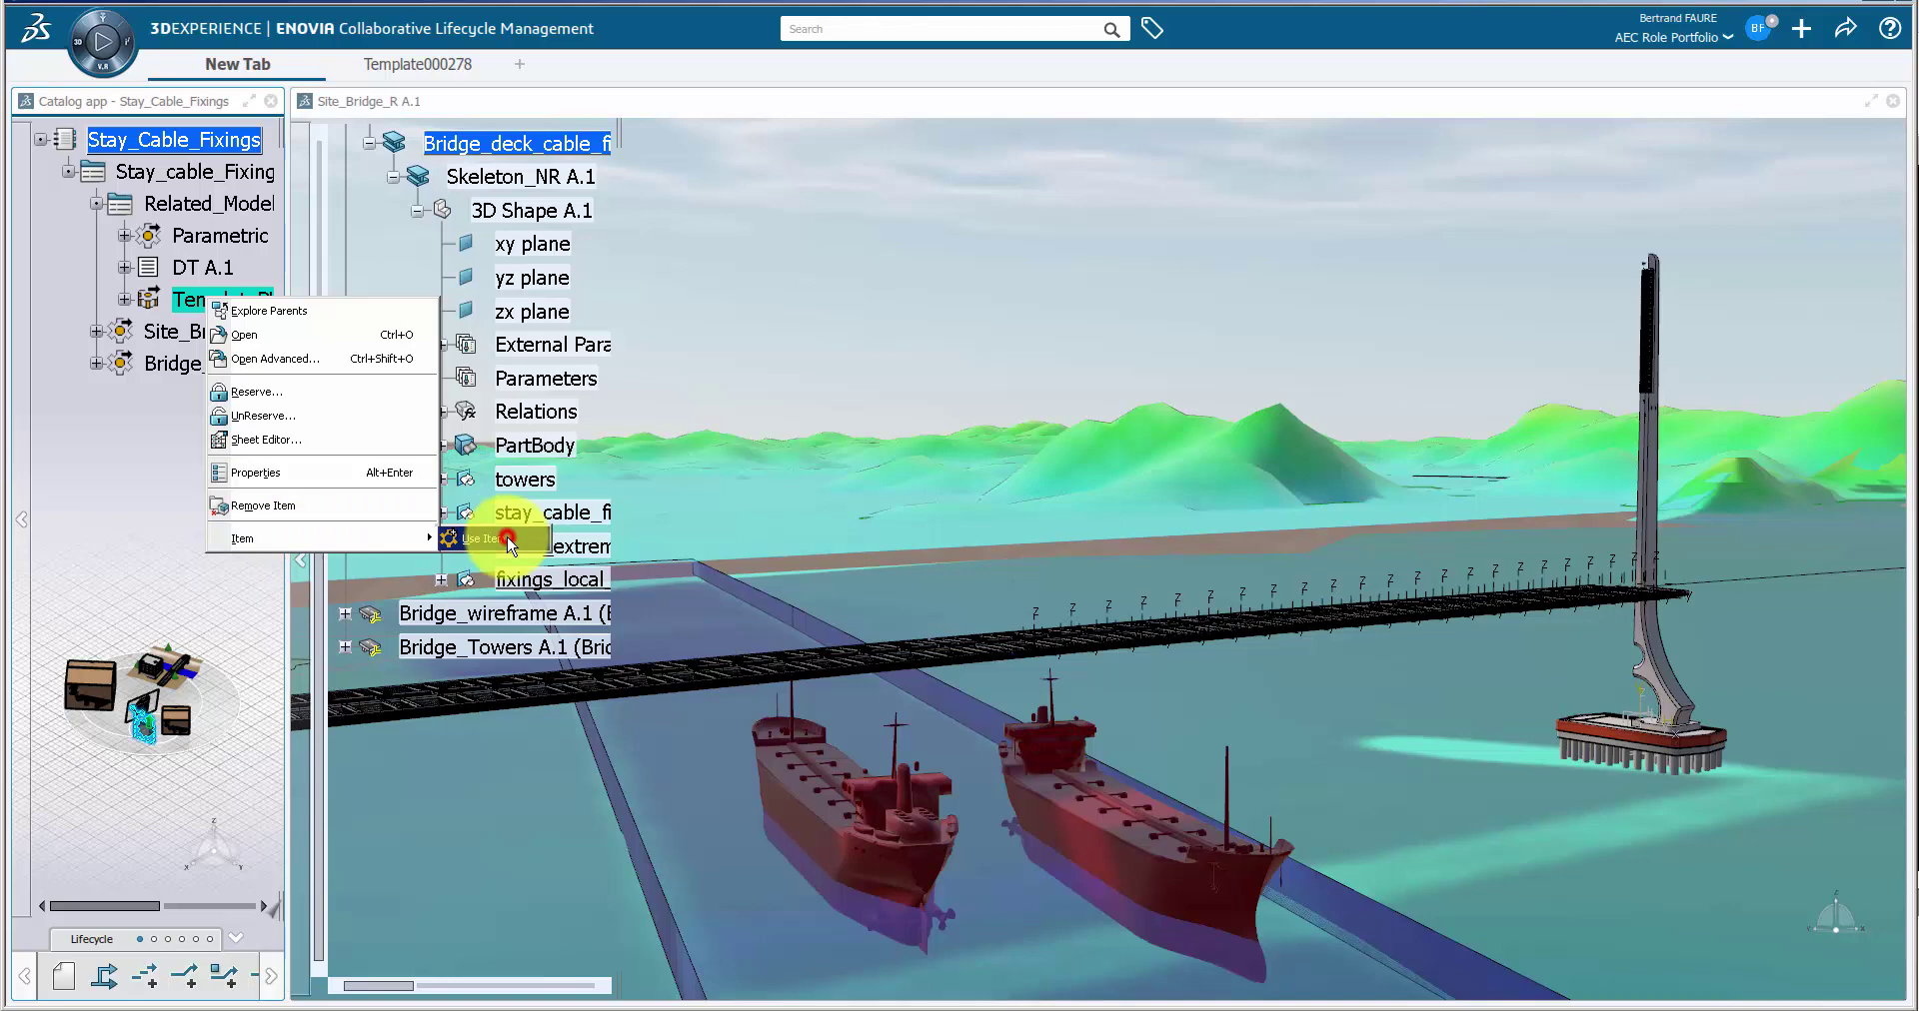
{"action": "left_click", "coordinate": [495, 539]}
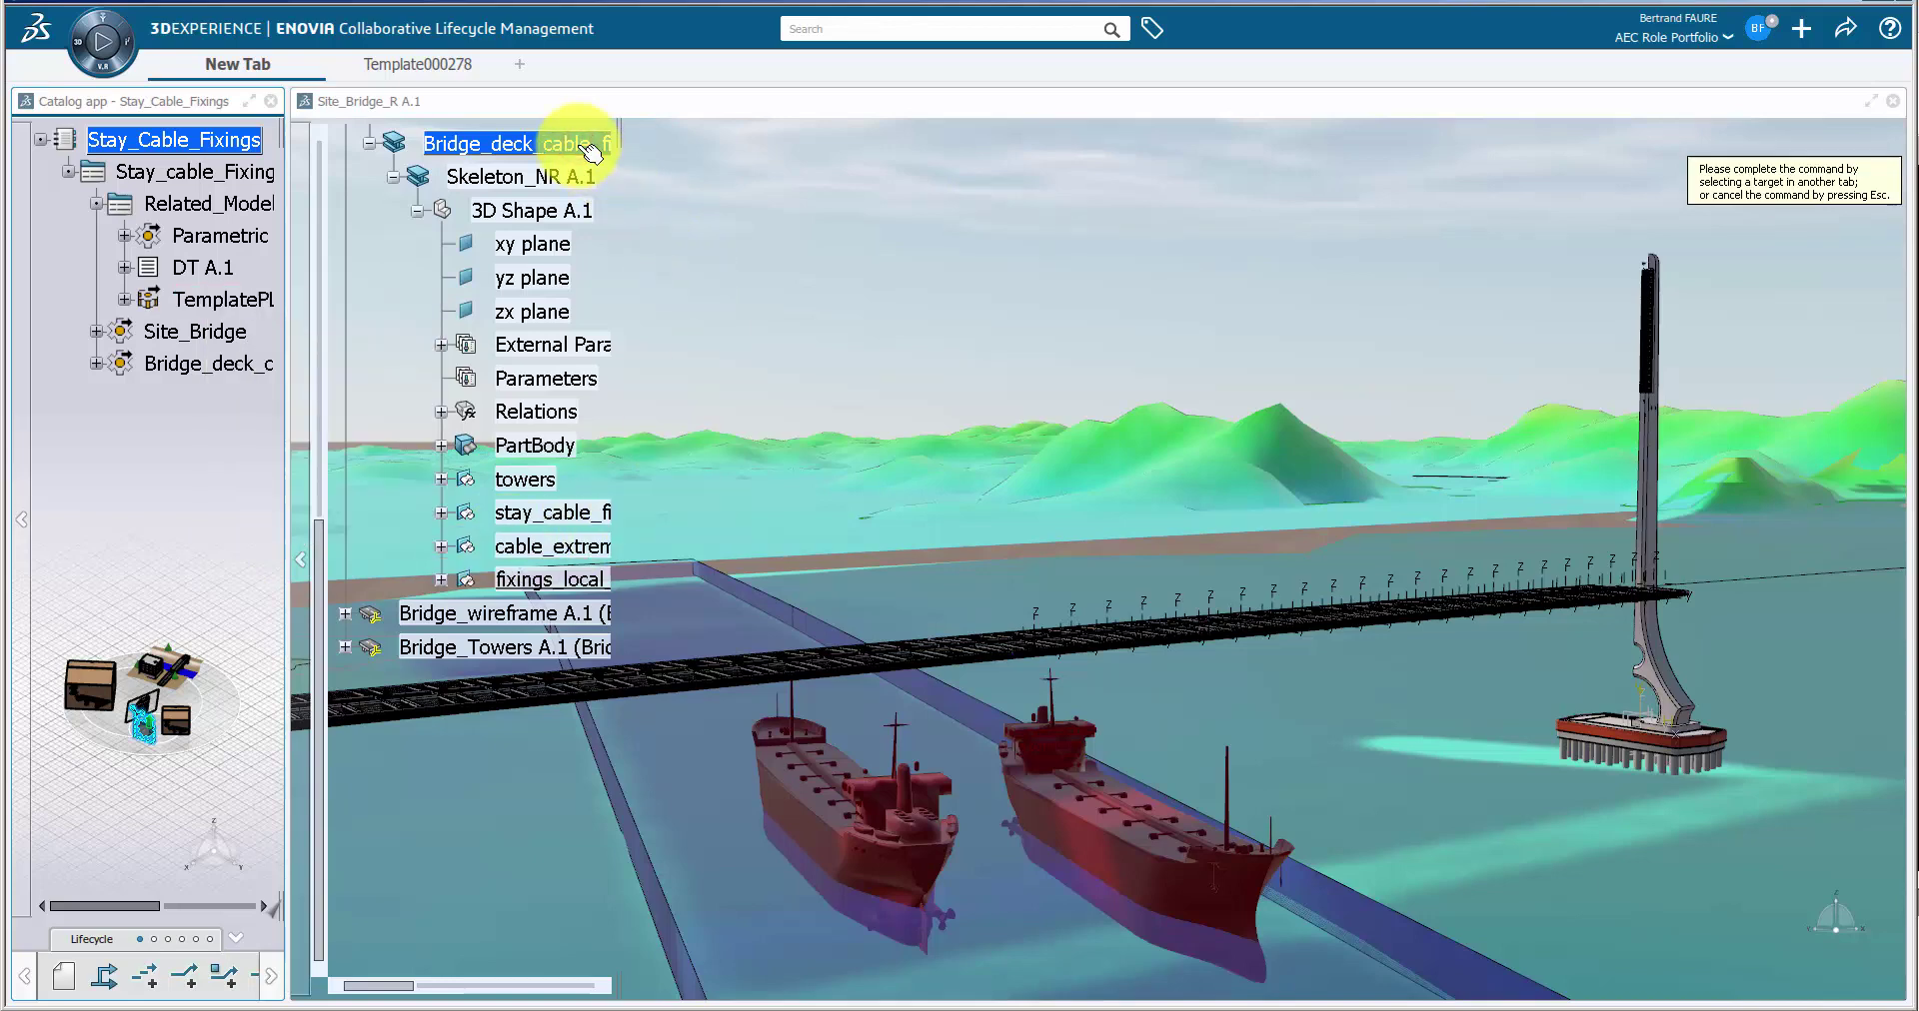
{"action": "left_click", "coordinate": [590, 150]}
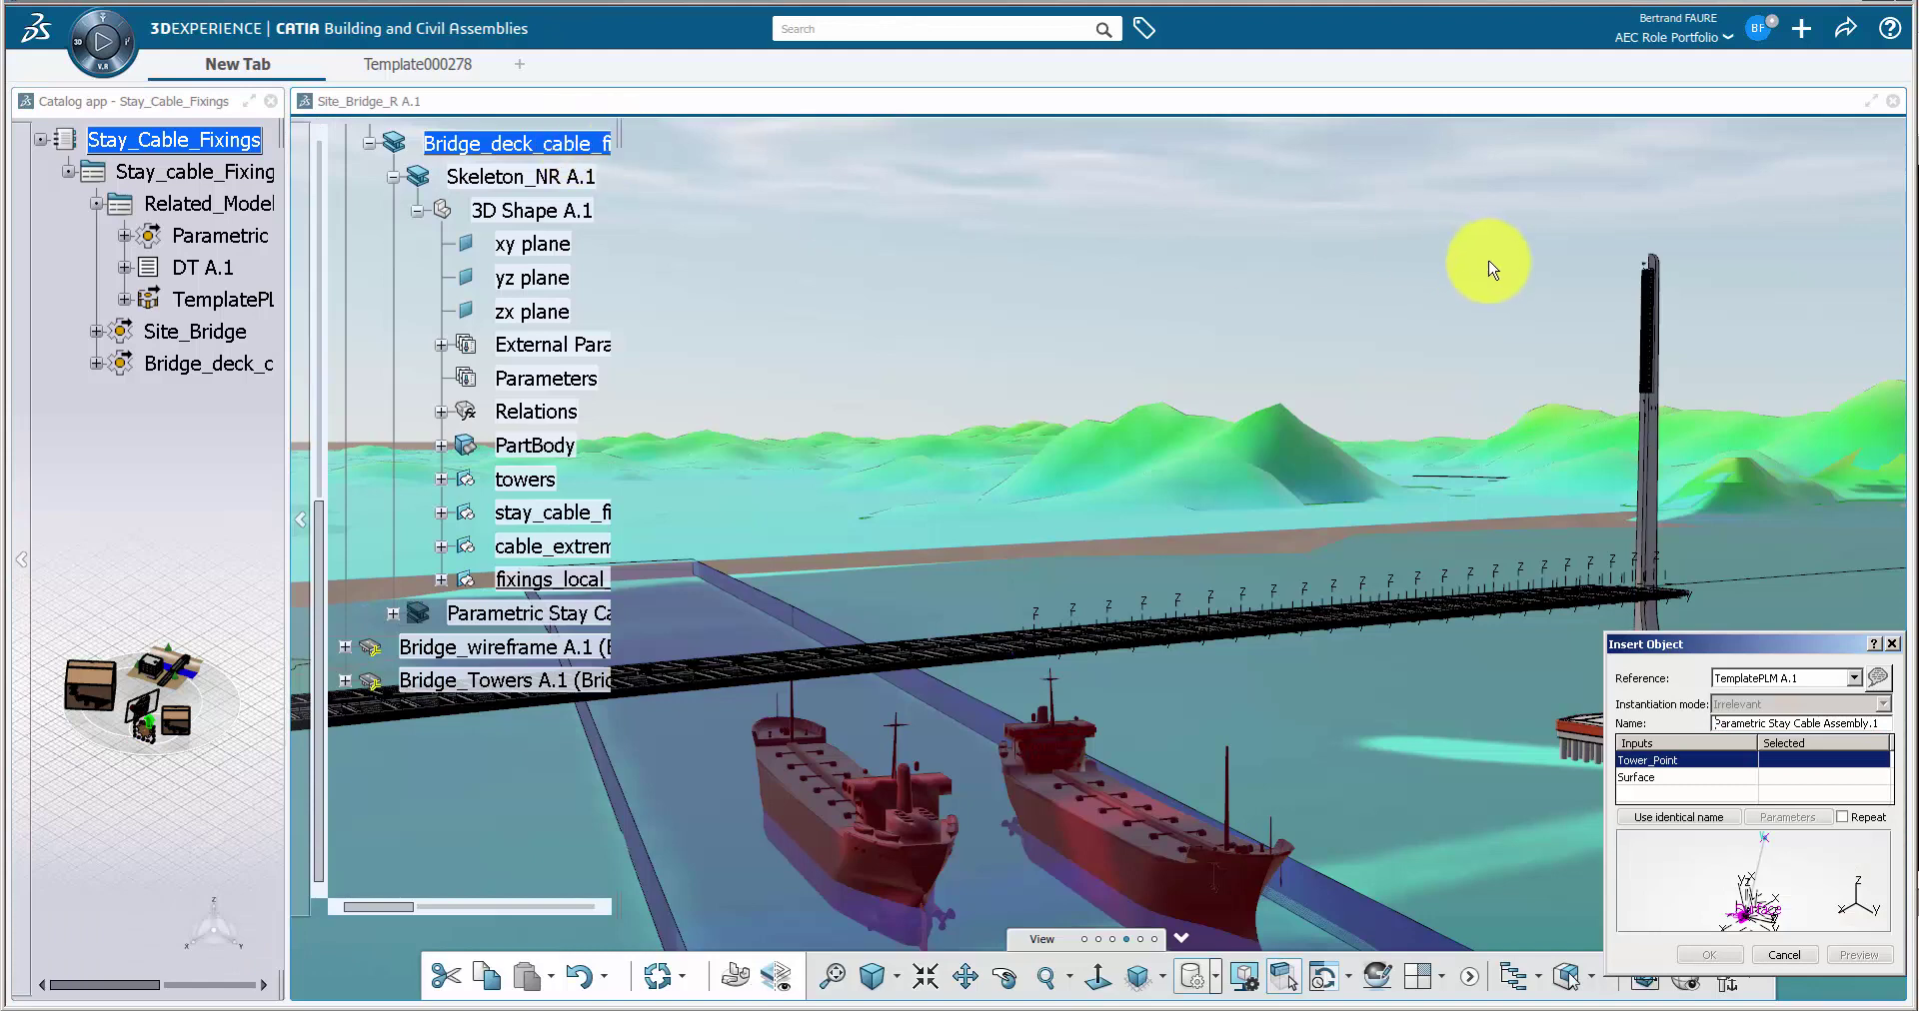
Step: Pick Point.12 on the tower as Tower_Point, then zoom to the deck surface
{"action": "middle_click", "coordinate": [1653, 343]}
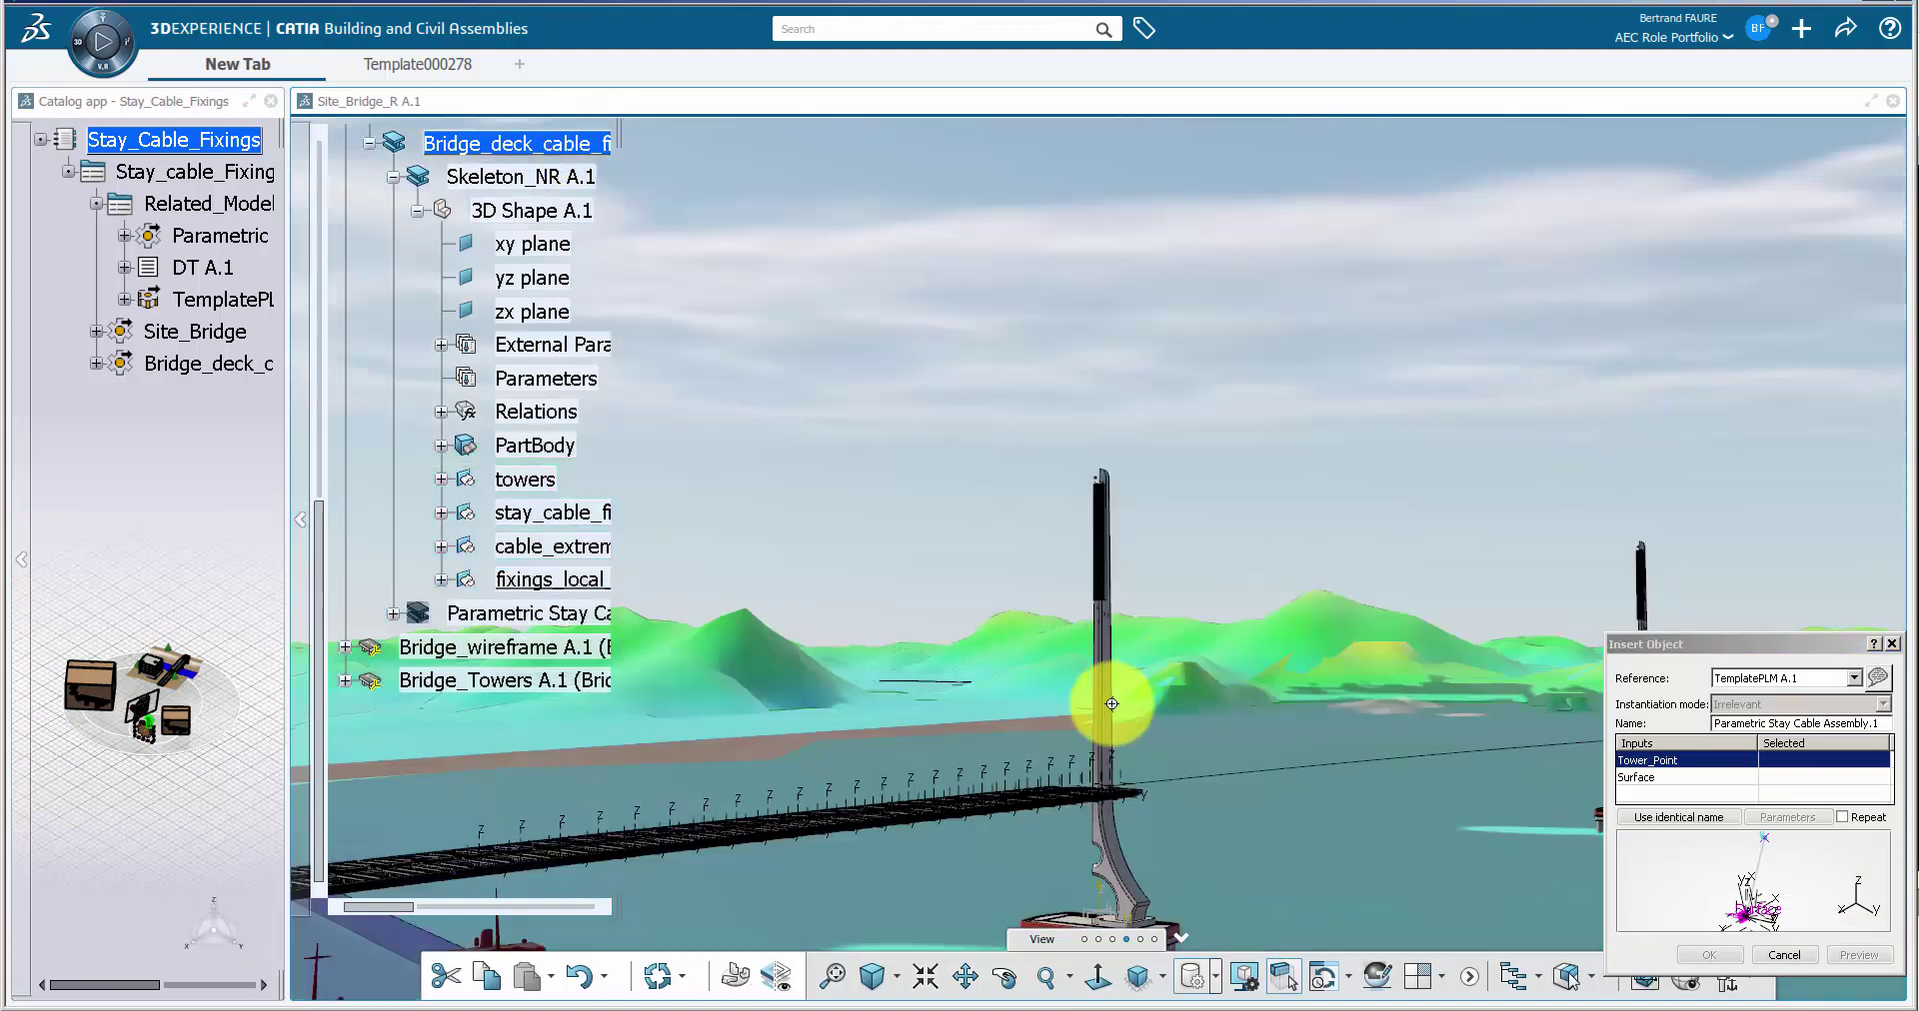
{"action": "mouse_move", "coordinate": [1109, 697]}
{"action": "middle_mouse_down", "text": "ctrl"}
{"action": "mouse_move", "coordinate": [1047, 394]}
{"action": "mouse_move", "coordinate": [1069, 530]}
{"action": "mouse_move", "coordinate": [1135, 446]}
{"action": "middle_mouse_up", "text": "ctrl"}
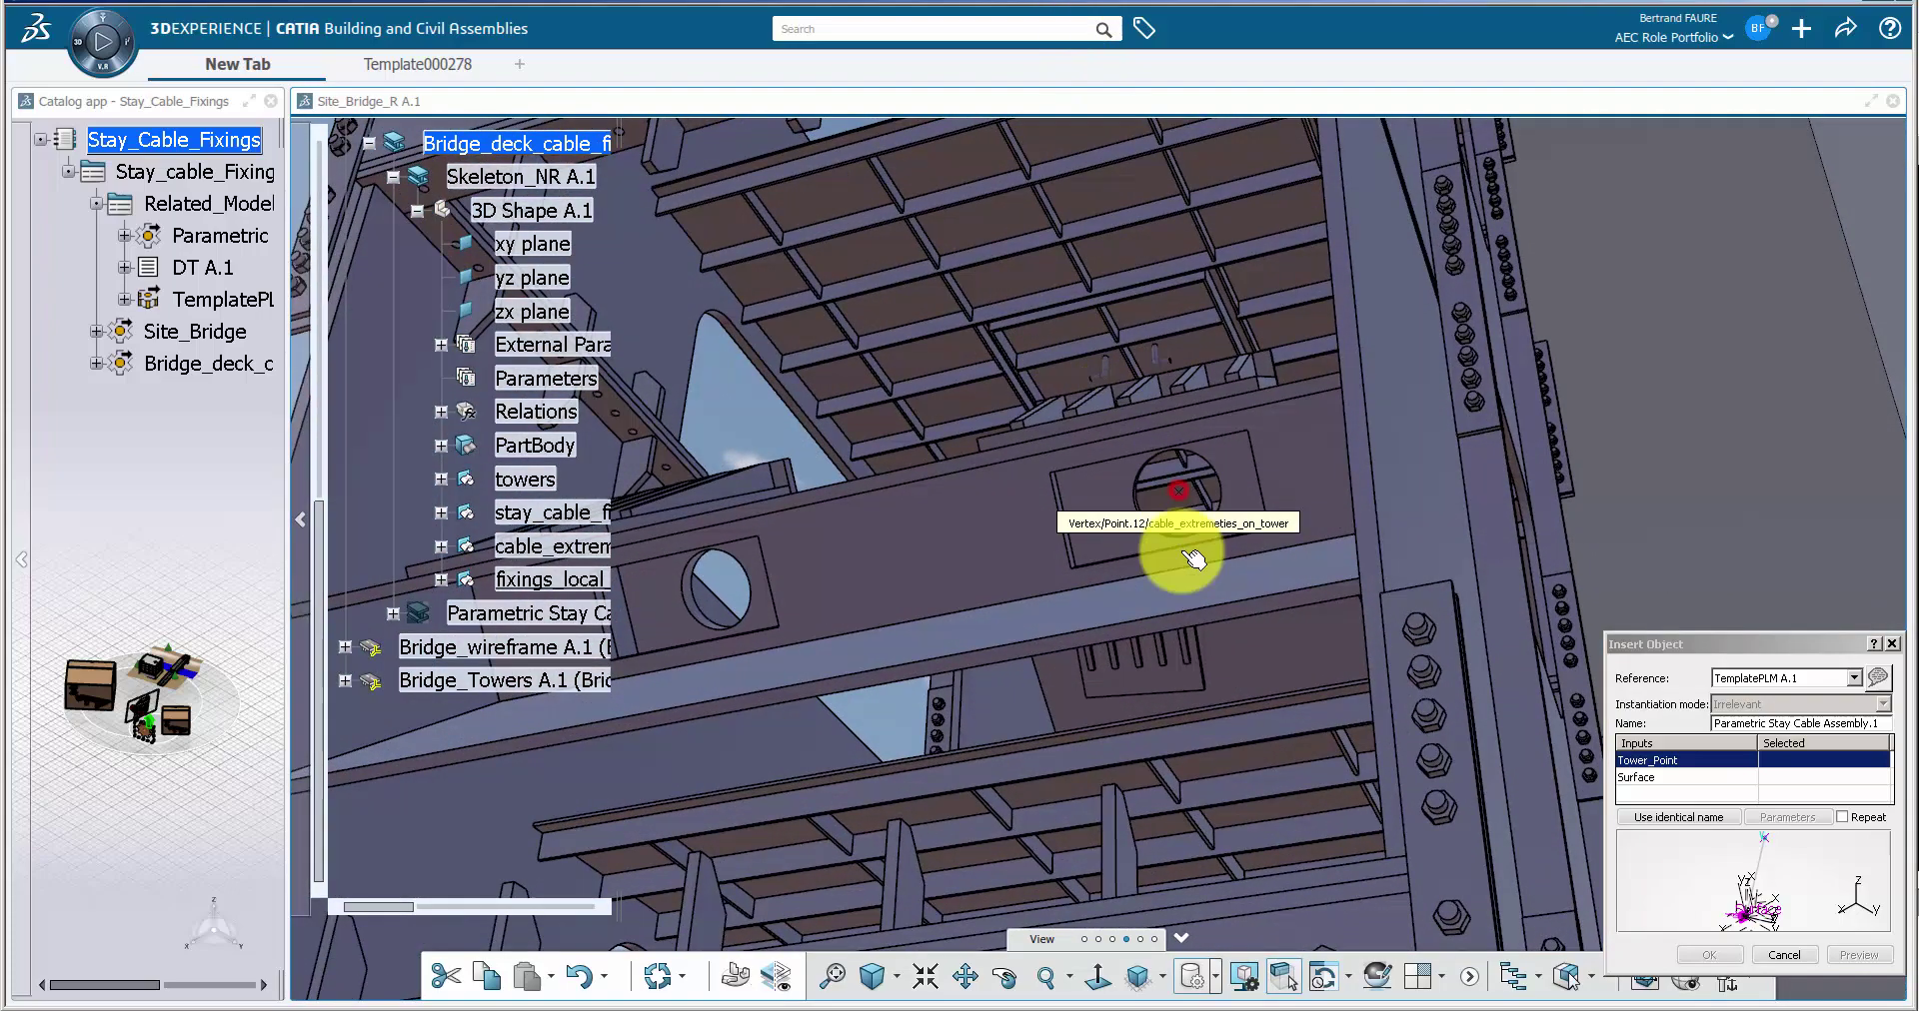
{"action": "left_click", "coordinate": [1190, 498]}
{"action": "mouse_move", "coordinate": [1174, 505]}
{"action": "middle_mouse_down", "text": "ctrl"}
{"action": "mouse_move", "coordinate": [888, 480]}
{"action": "mouse_move", "coordinate": [1101, 603]}
{"action": "middle_mouse_up", "text": "ctrl"}
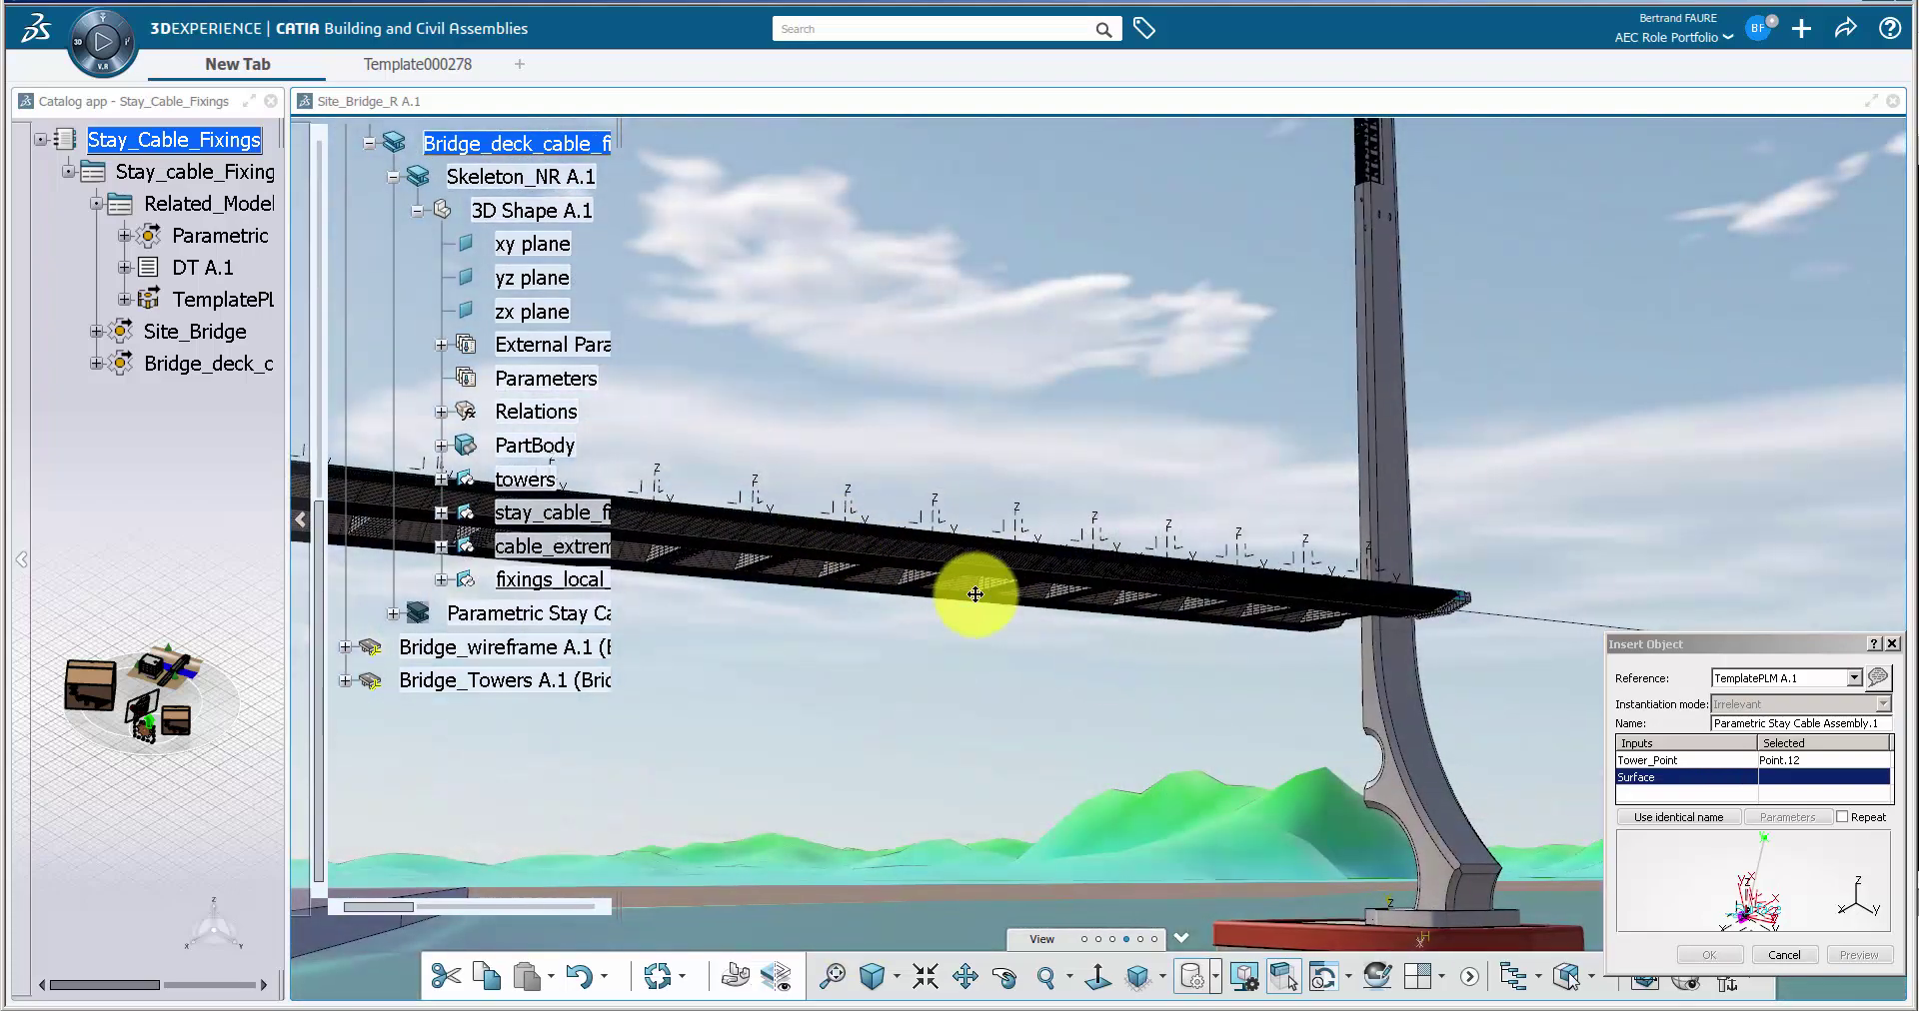
{"action": "mouse_move", "coordinate": [834, 547]}
{"action": "middle_mouse_down", "text": "ctrl"}
{"action": "mouse_move", "coordinate": [995, 683]}
{"action": "mouse_move", "coordinate": [1204, 487]}
{"action": "middle_mouse_up", "text": "ctrl"}
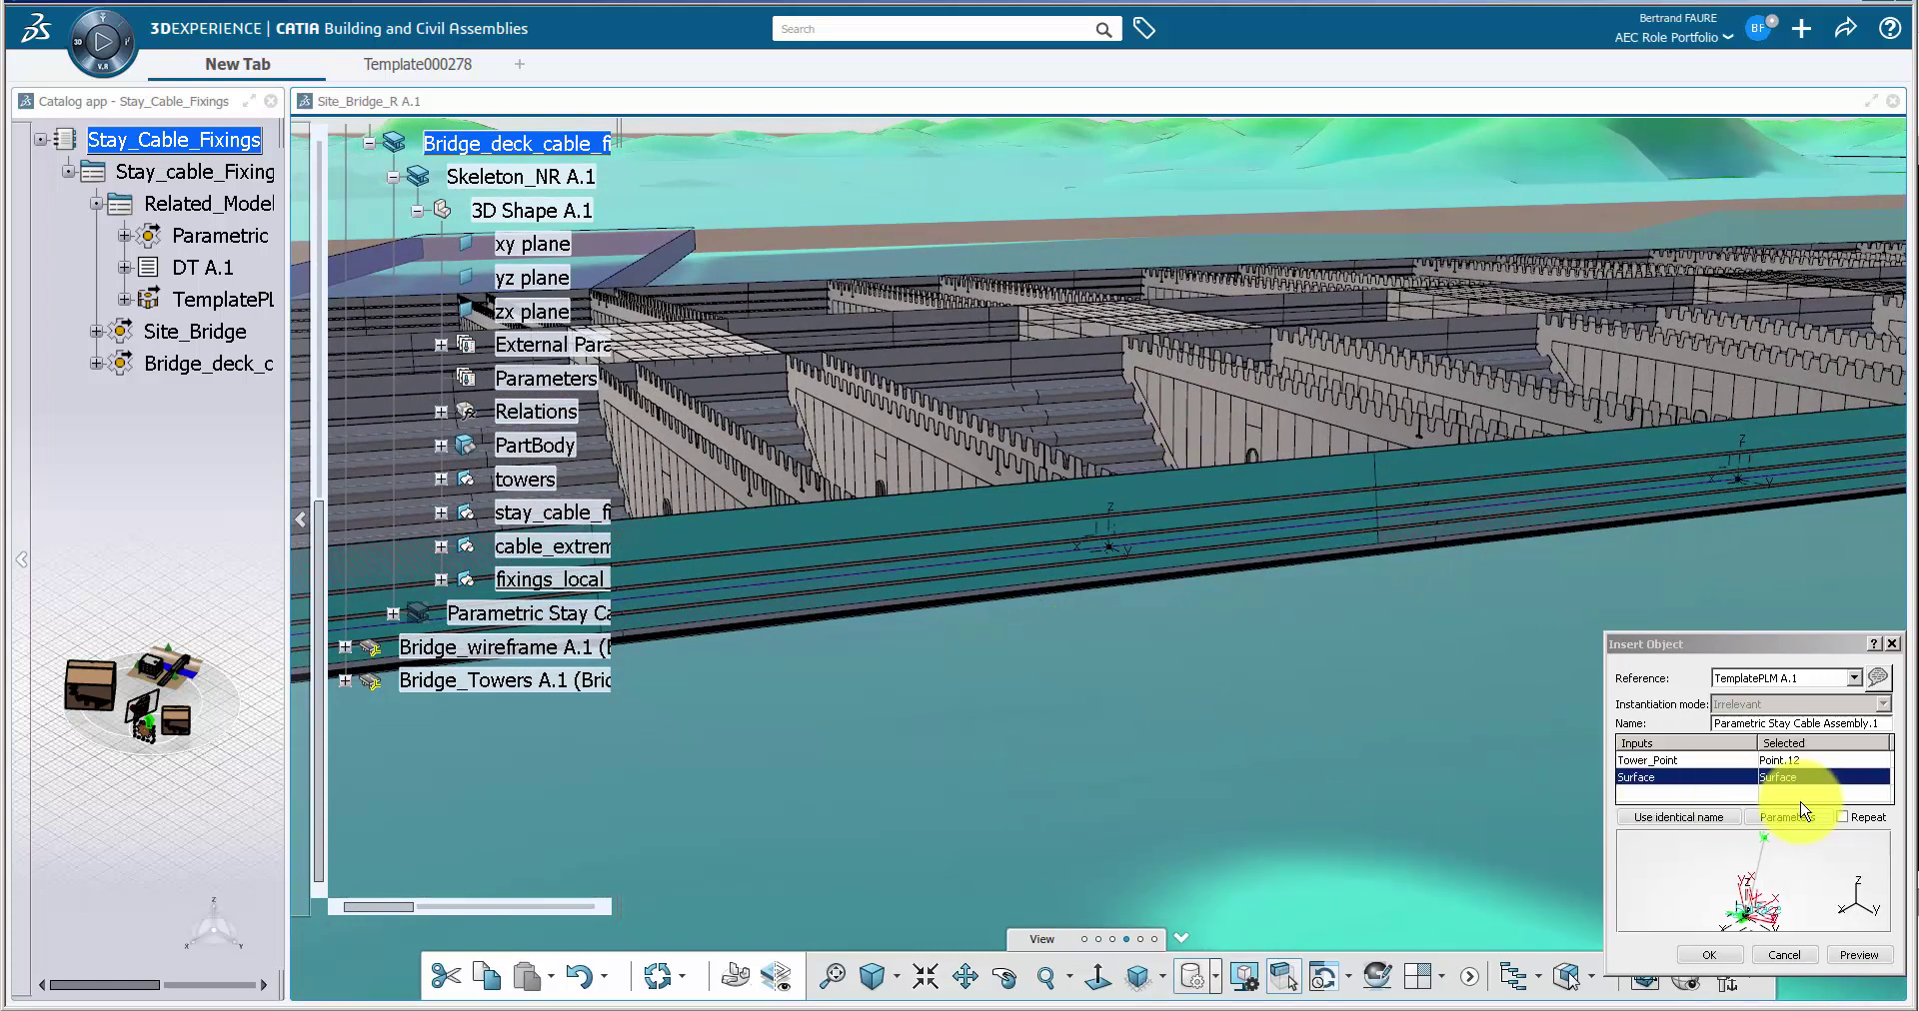
Step: Insert instance cable_6 with Tension 150 and Drawing_Title drawing_6
{"action": "left_click", "coordinate": [1799, 815]}
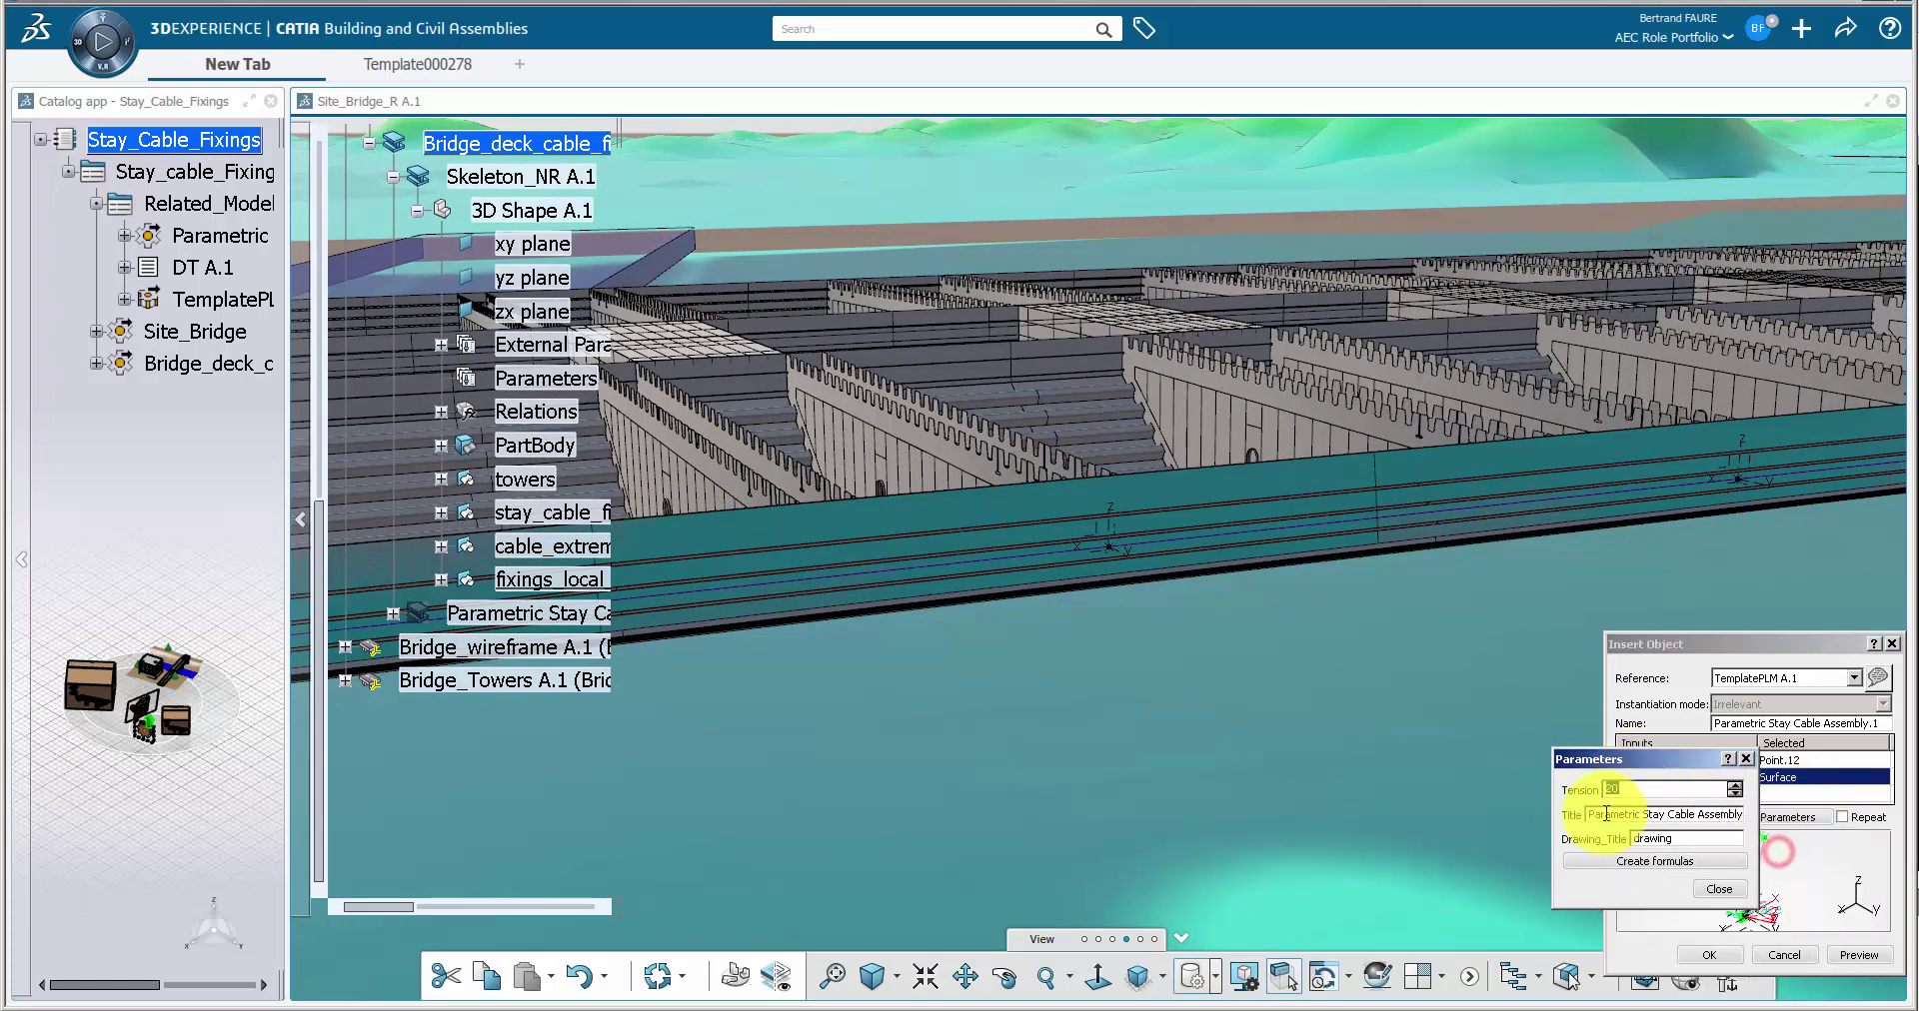
{"action": "left_click", "coordinate": [1591, 816]}
{"action": "type", "text": "cable_6"}
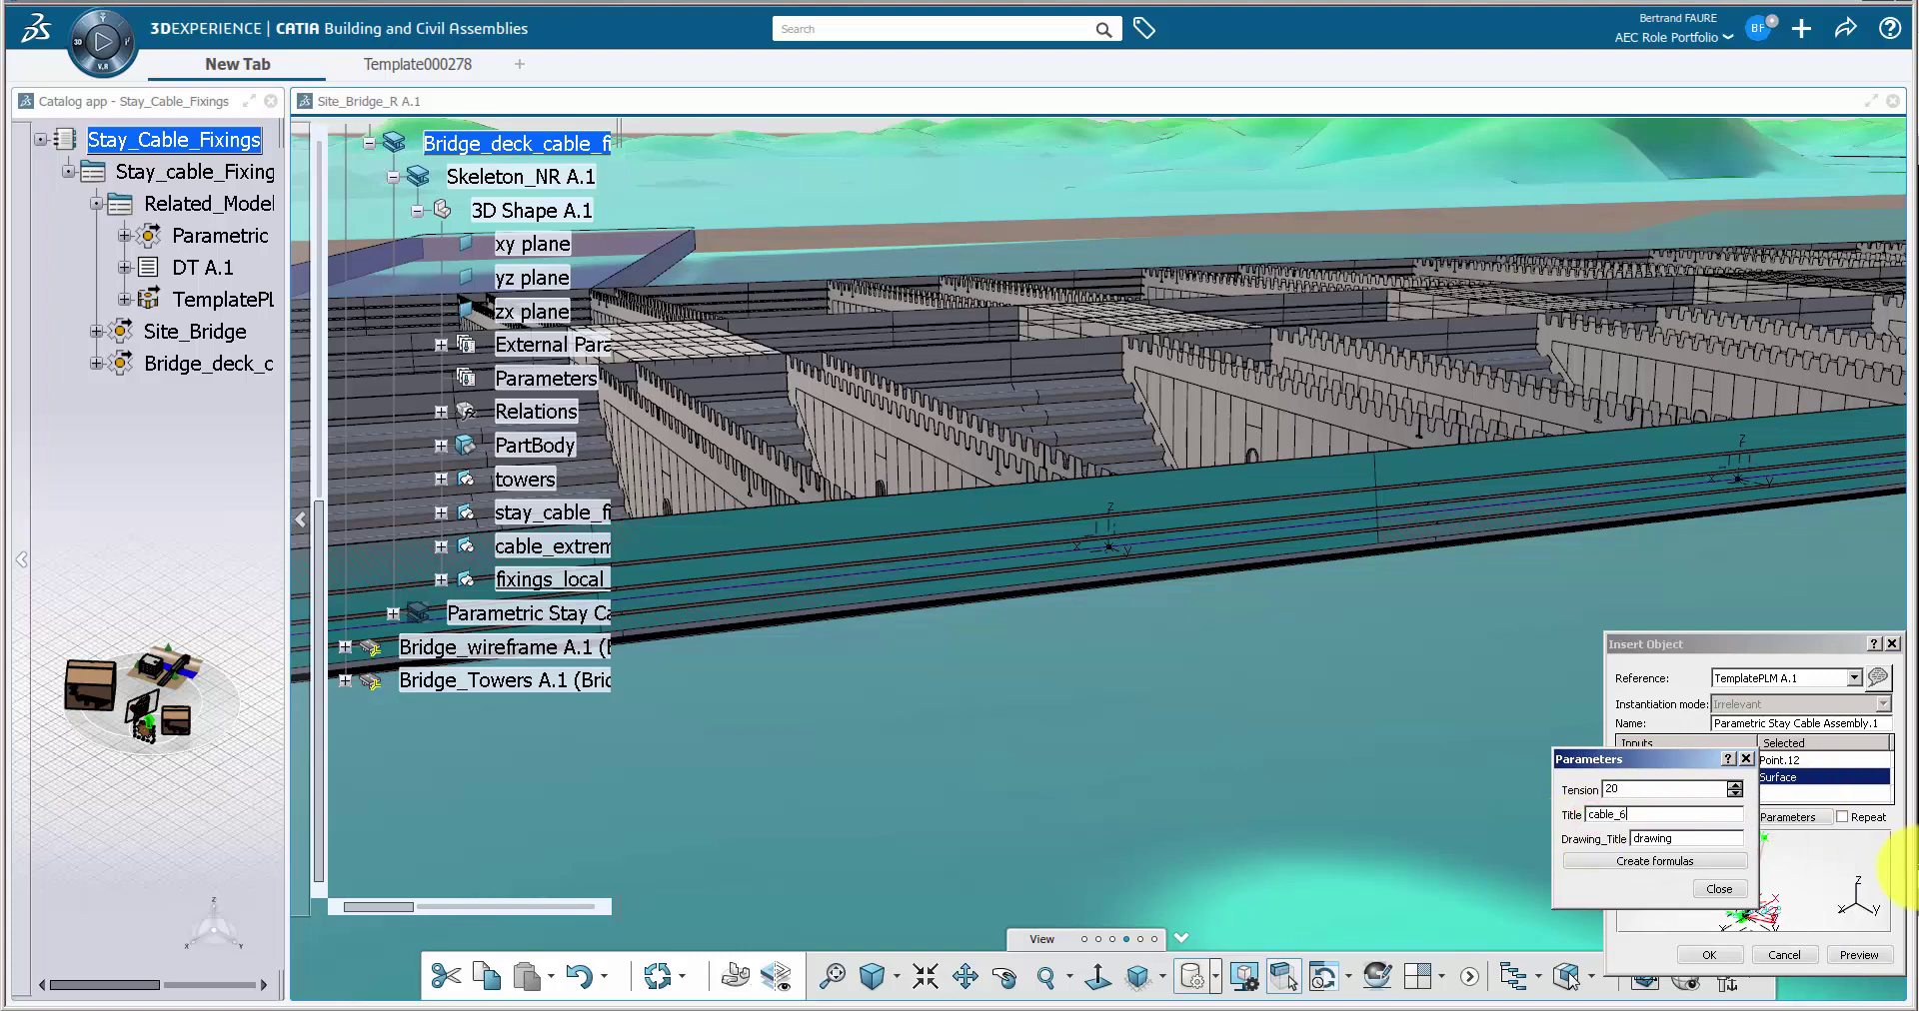
{"action": "double_click", "coordinate": [1654, 789]}
{"action": "type", "text": "150"}
{"action": "key", "text": "Tab"}
{"action": "type", "text": "_6"}
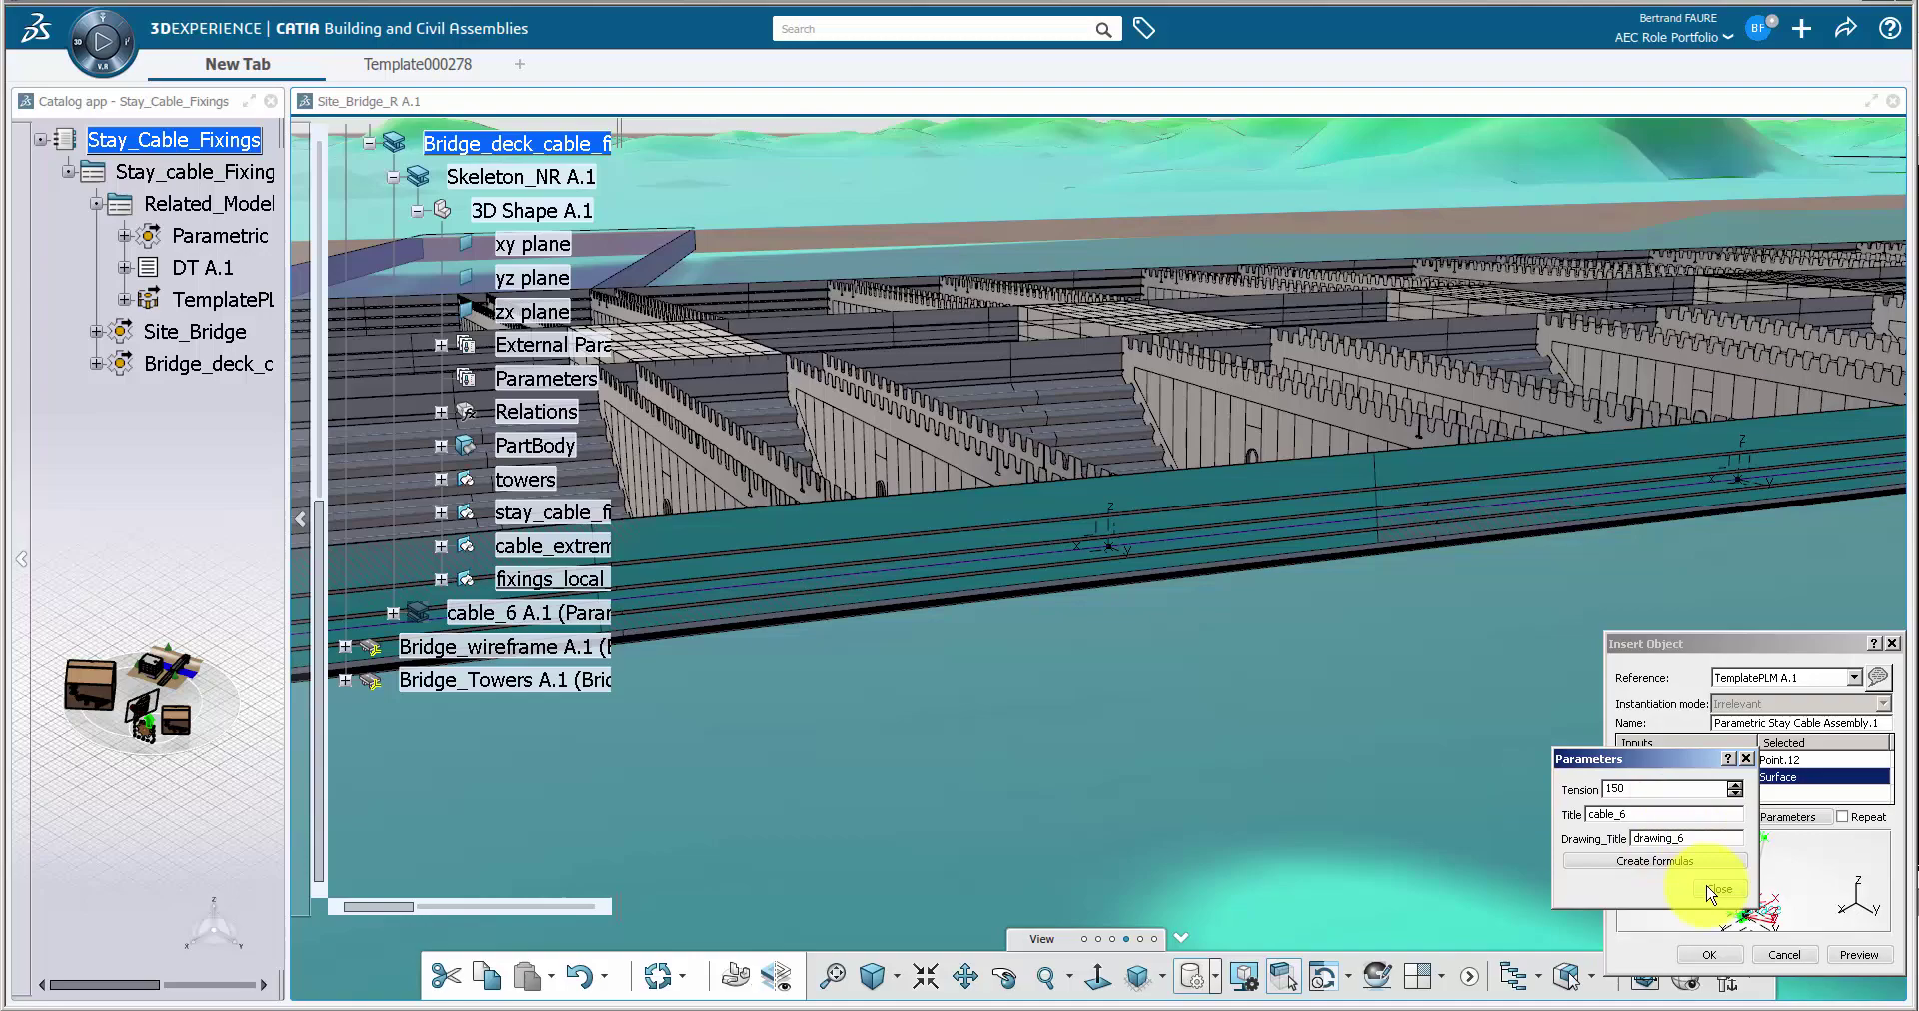
{"action": "left_click", "coordinate": [1707, 891]}
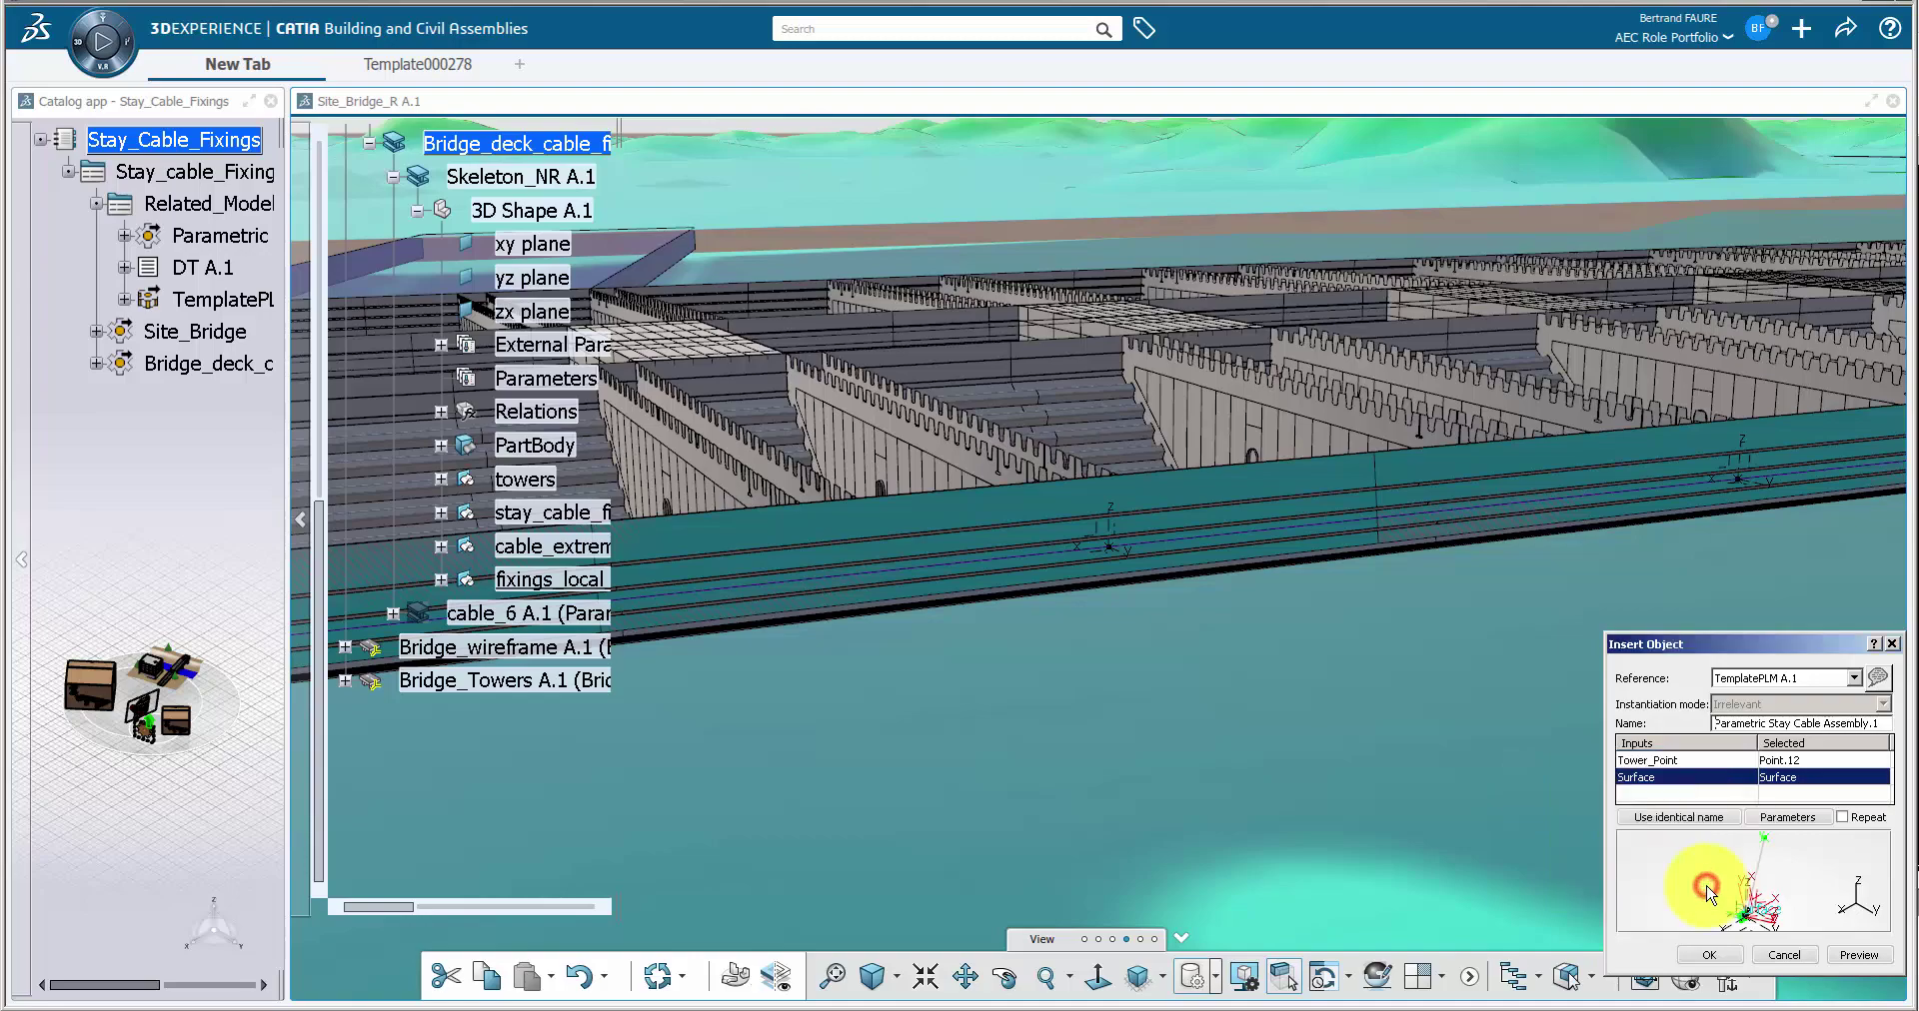
{"action": "left_click", "coordinate": [1709, 958]}
{"action": "middle_click_drag", "start_coordinate": [1472, 540], "coordinate": [1483, 872]}
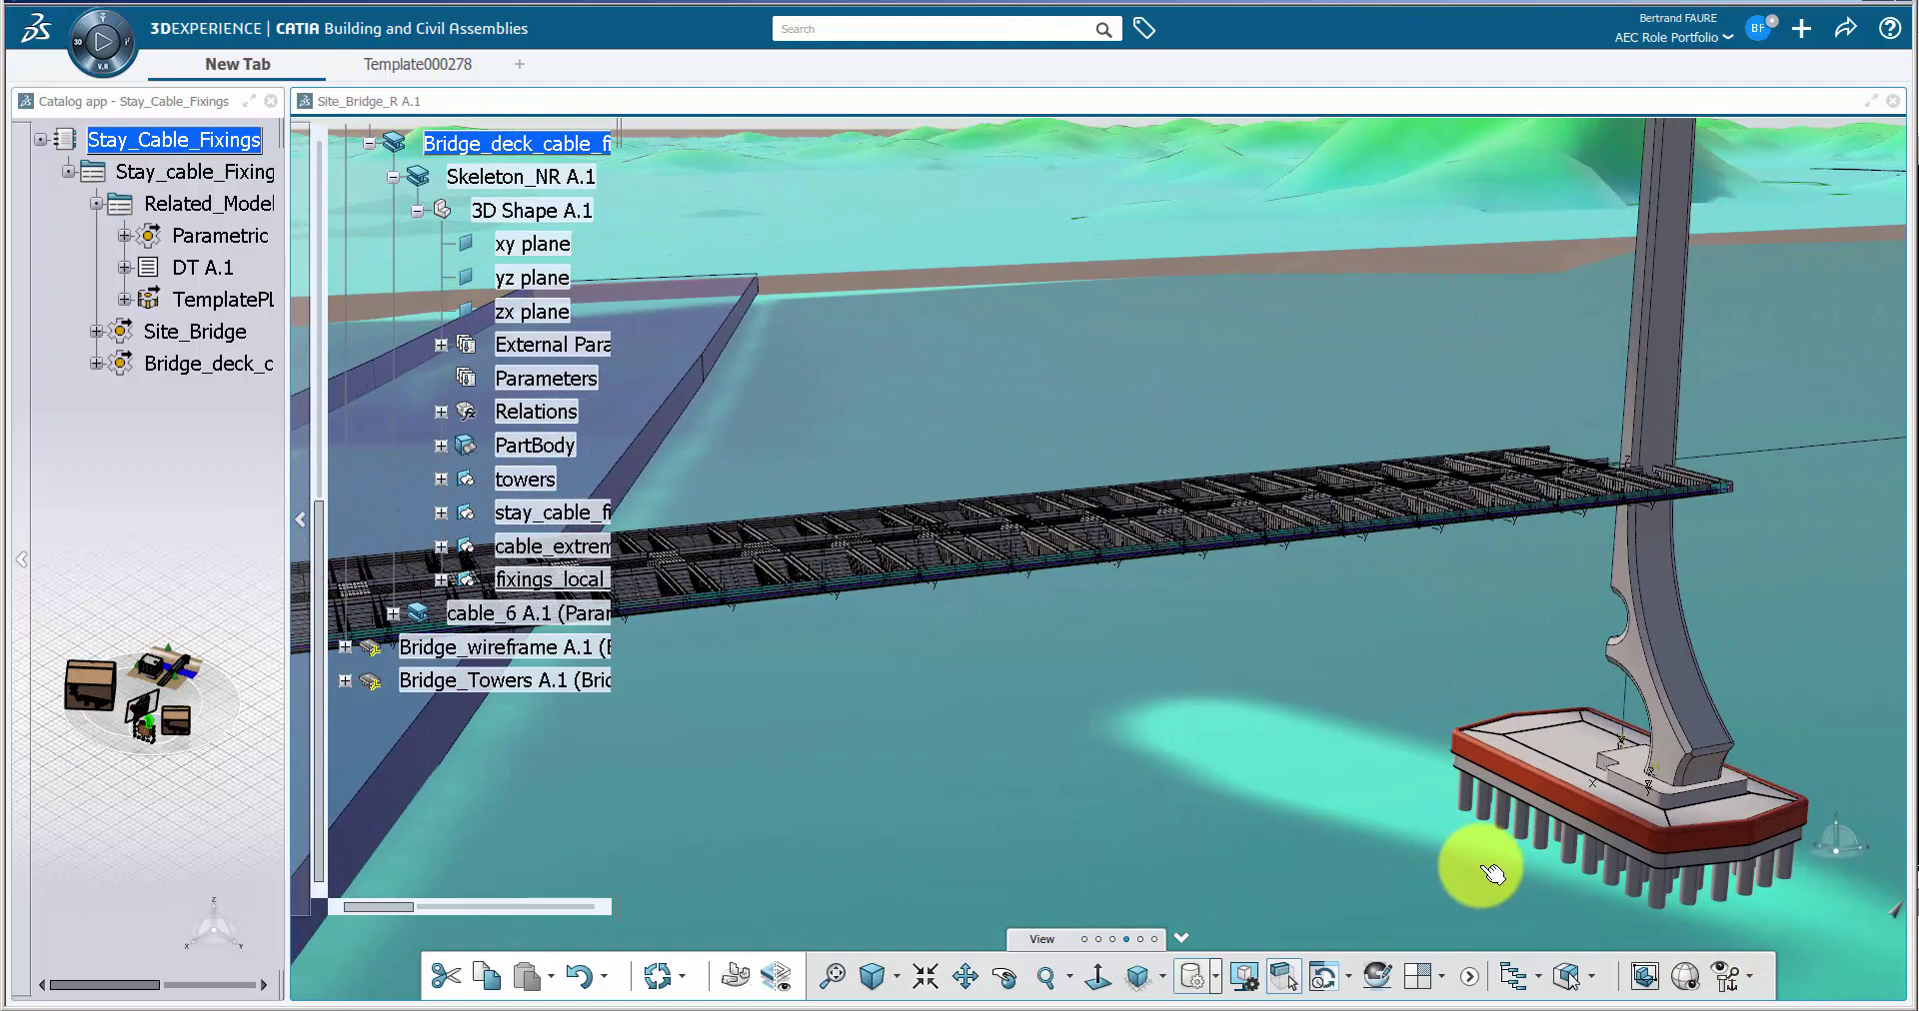
Step: In Assembly Design, start a Rigid engineering connection positioning the second component
{"action": "left_click", "coordinate": [85, 50]}
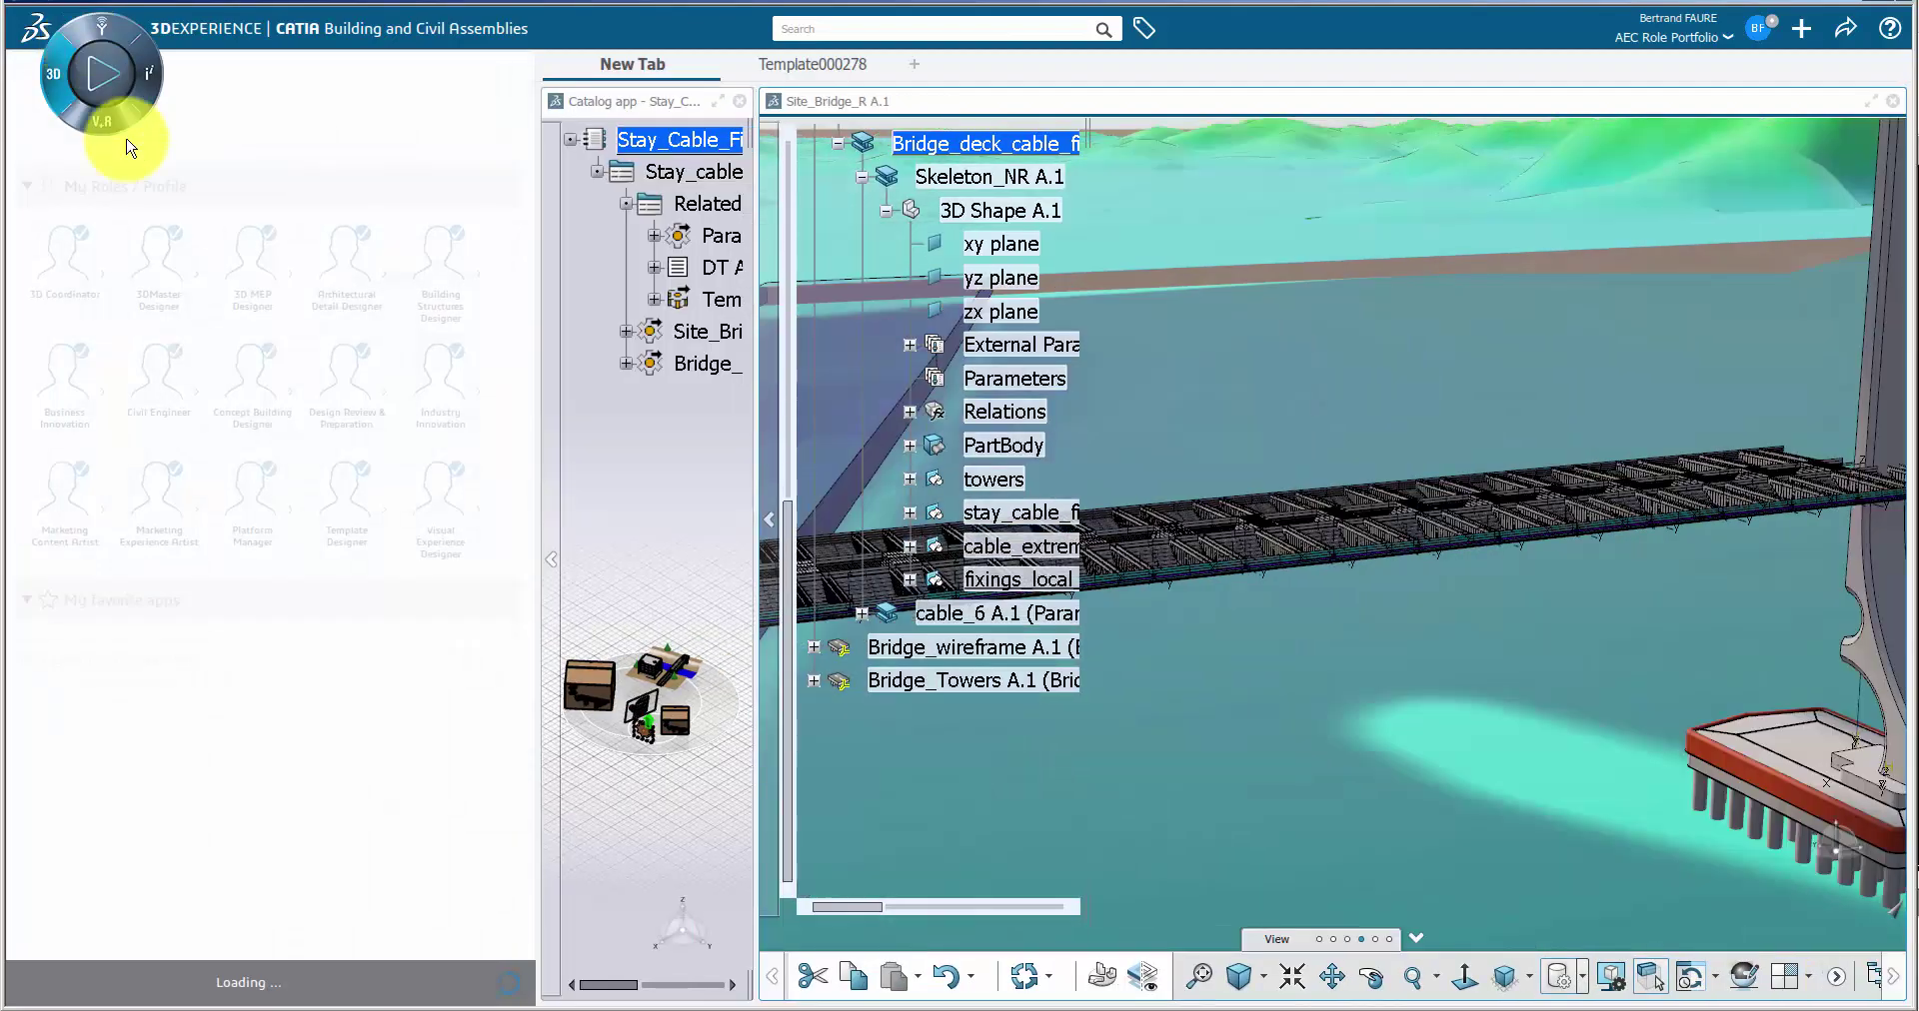
{"action": "left_click", "coordinate": [432, 896]}
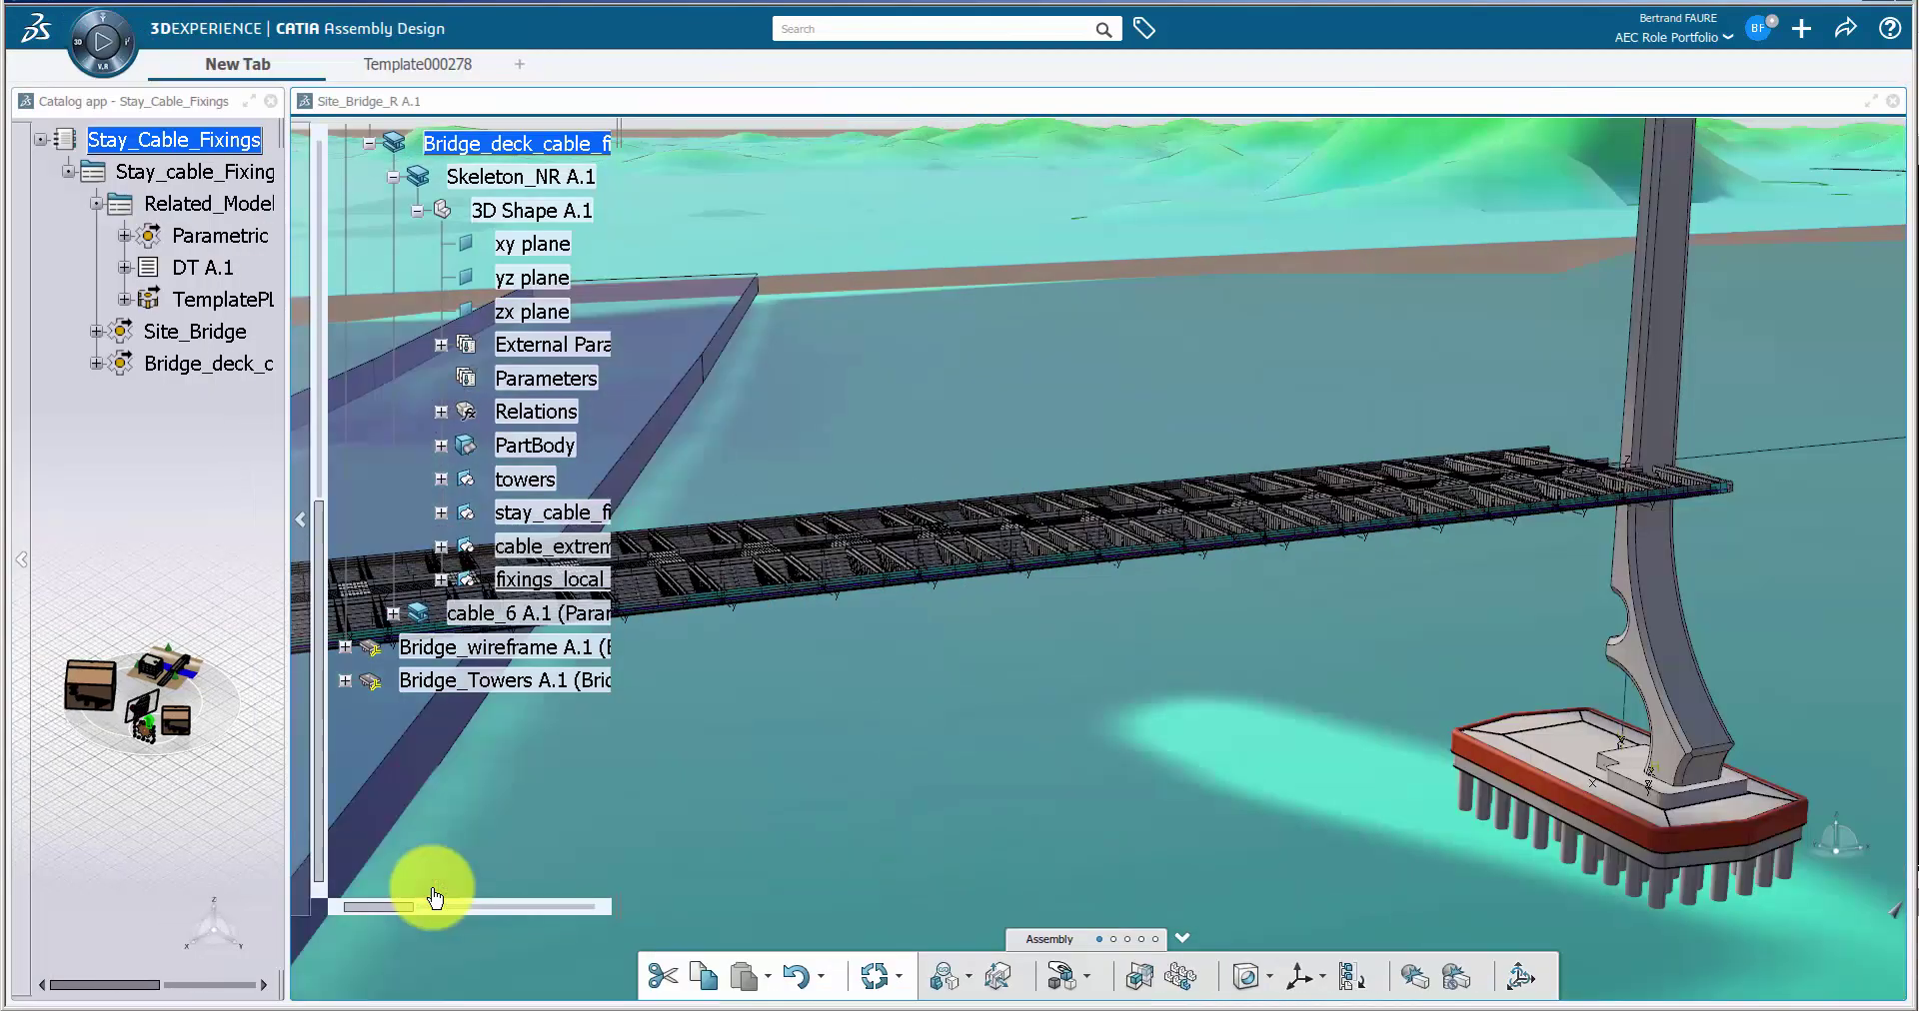
{"action": "left_click", "coordinate": [940, 976]}
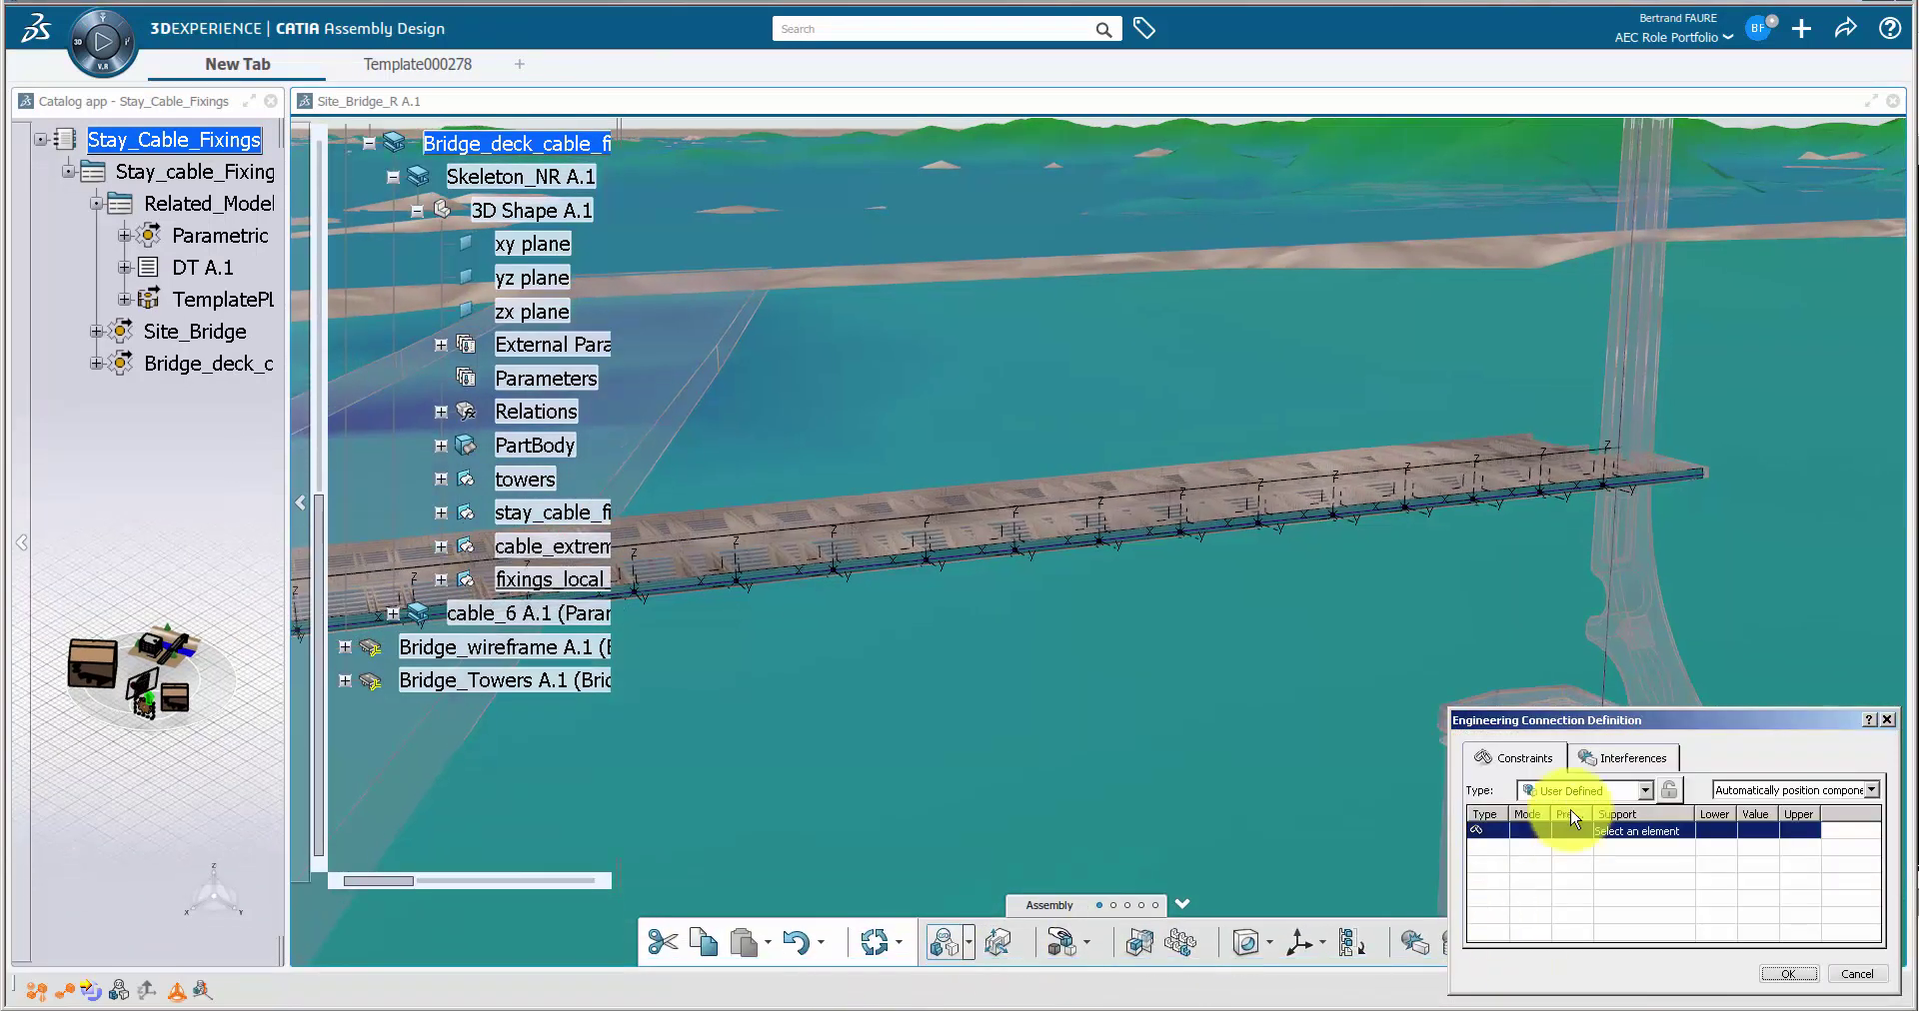
{"action": "left_click", "coordinate": [1646, 795]}
{"action": "left_click", "coordinate": [1604, 825]}
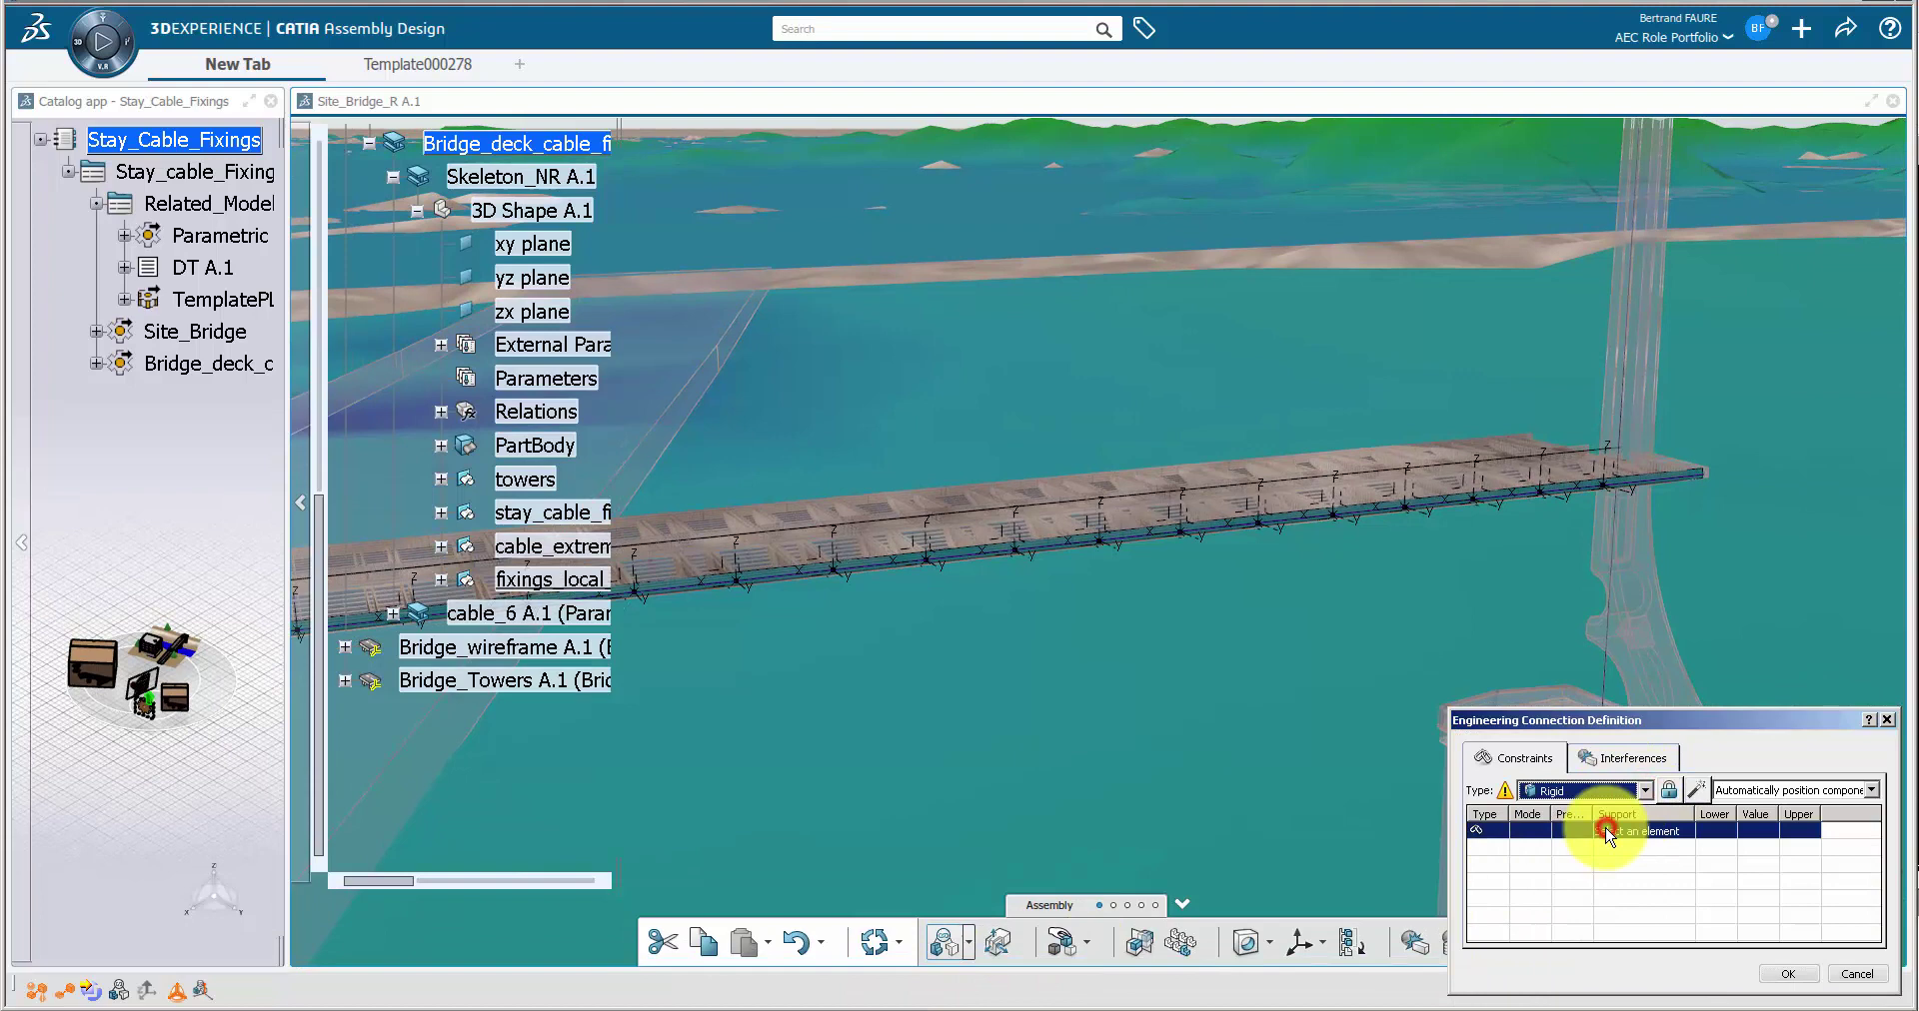
{"action": "left_click", "coordinate": [1751, 796]}
{"action": "left_click", "coordinate": [1759, 822]}
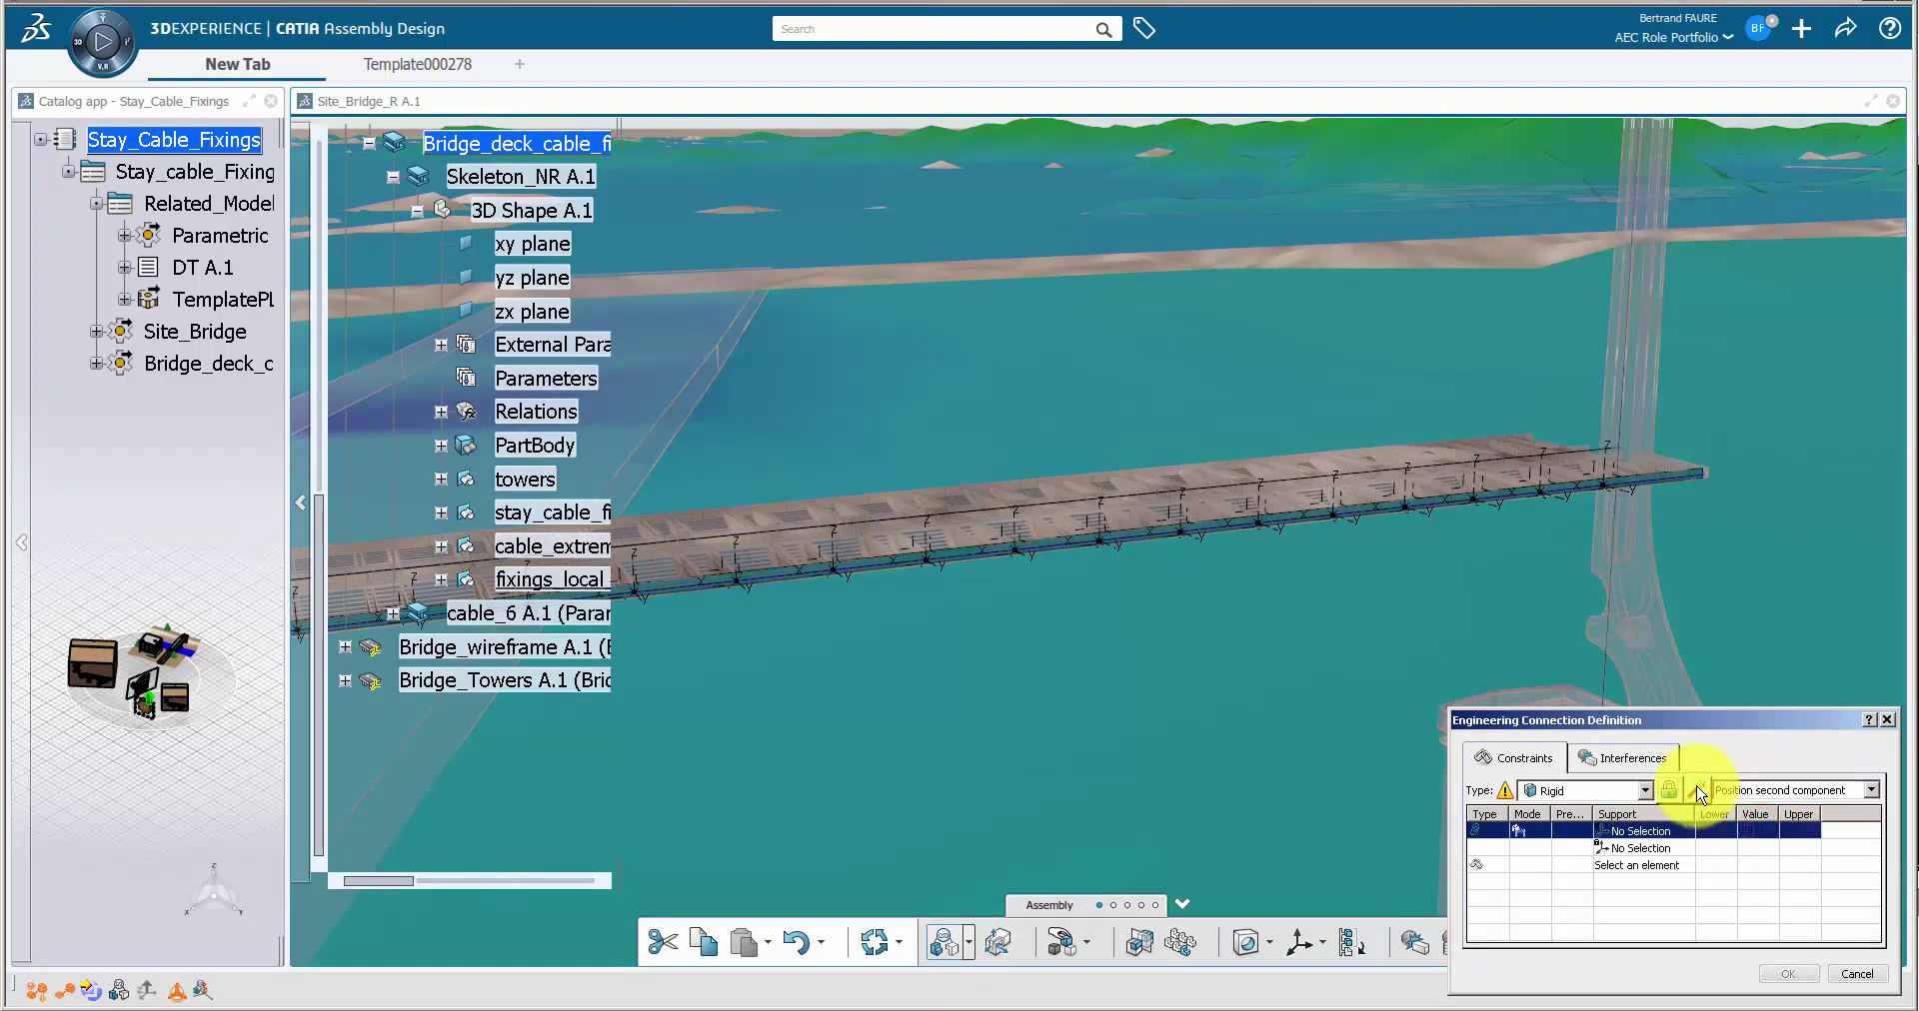
Step: Connect Axis System.13 to cable_6's published Position with translation offsets reset to zero
{"action": "left_click", "coordinate": [1277, 530]}
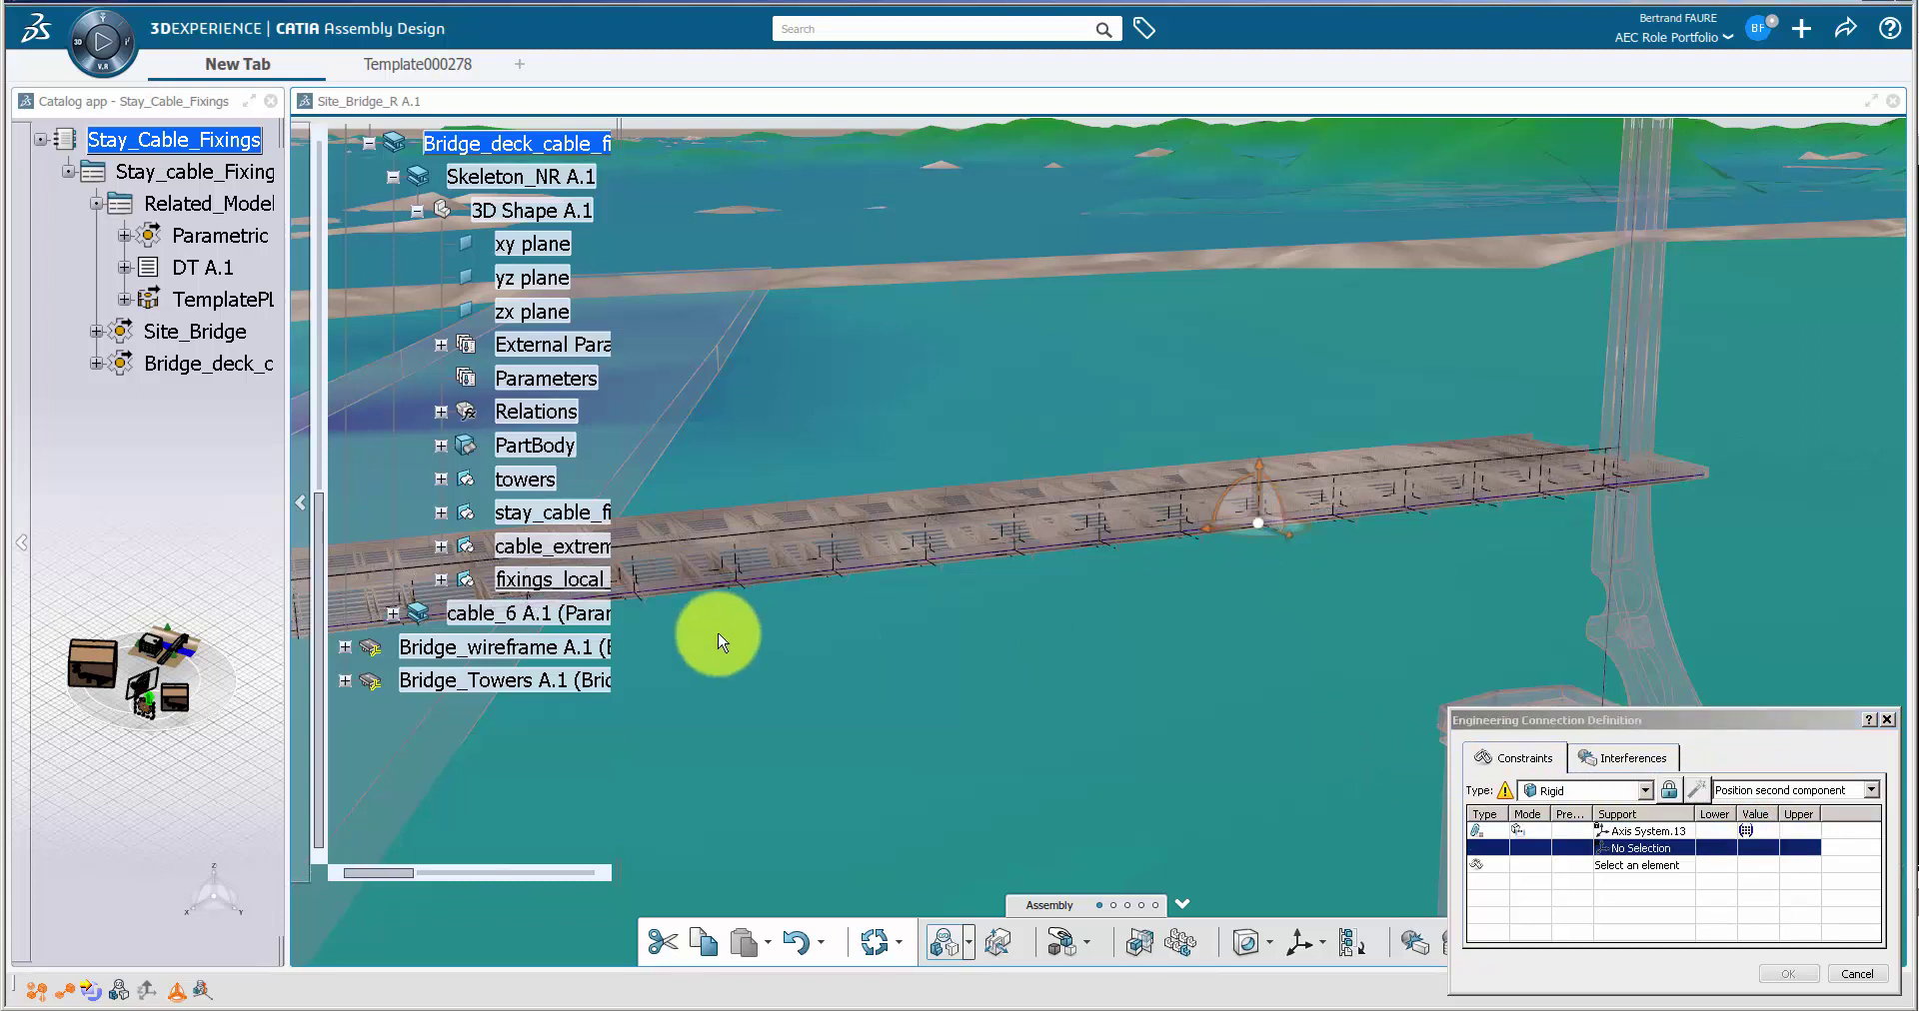
{"action": "left_click", "coordinate": [394, 613]}
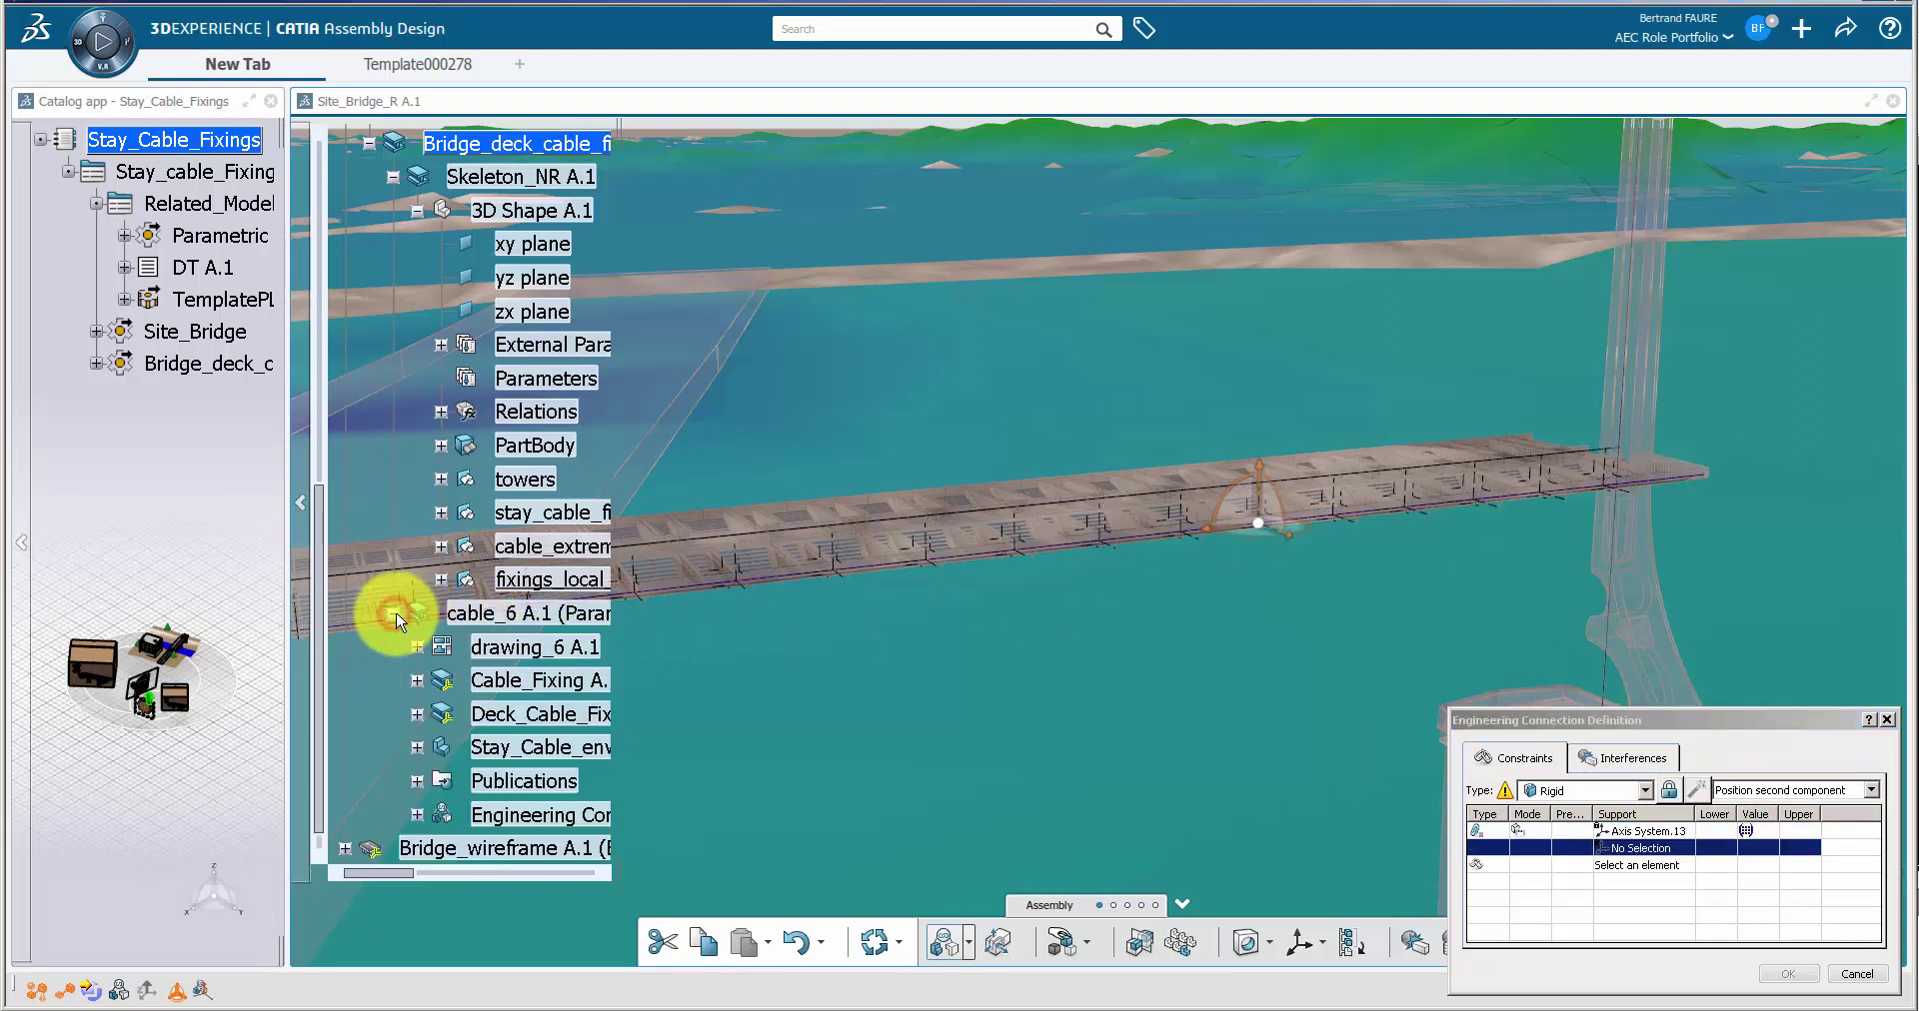
{"action": "left_click", "coordinate": [417, 782]}
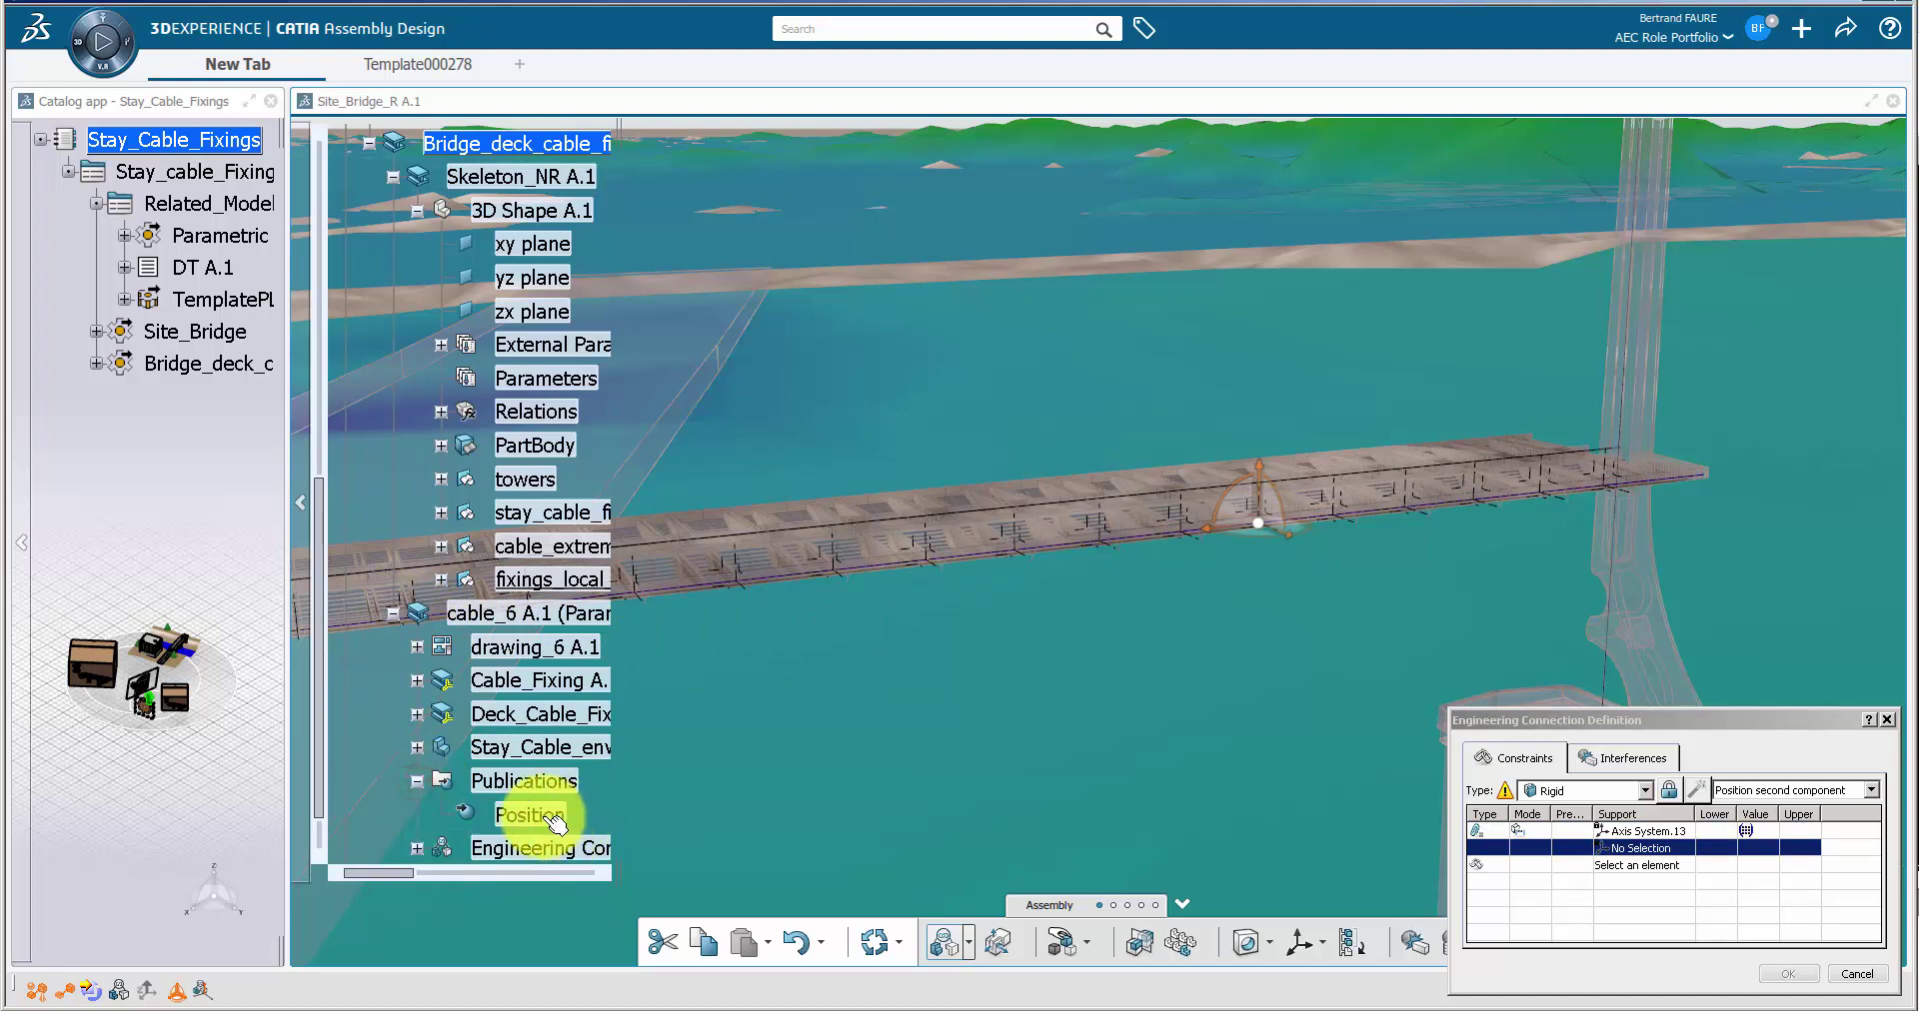
{"action": "left_click", "coordinate": [544, 815]}
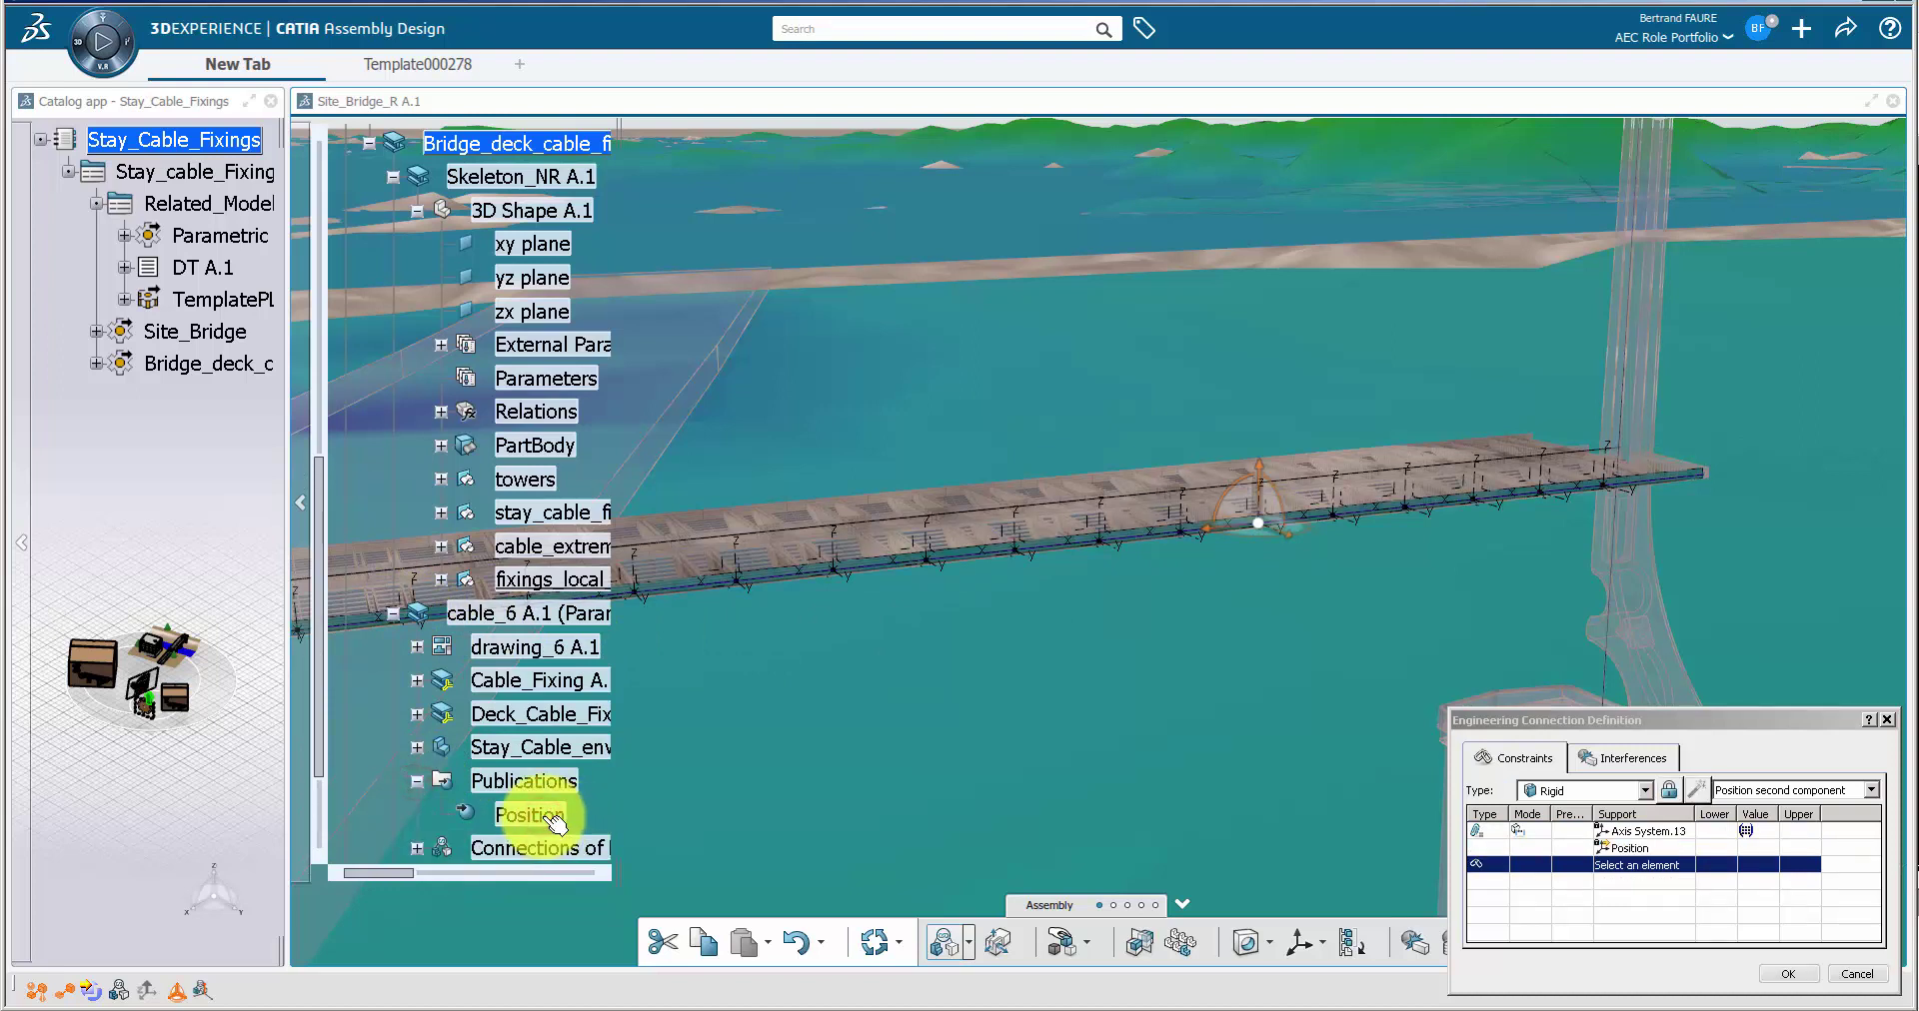
{"action": "left_click", "coordinate": [1752, 832]}
{"action": "double_click", "coordinate": [1751, 838]}
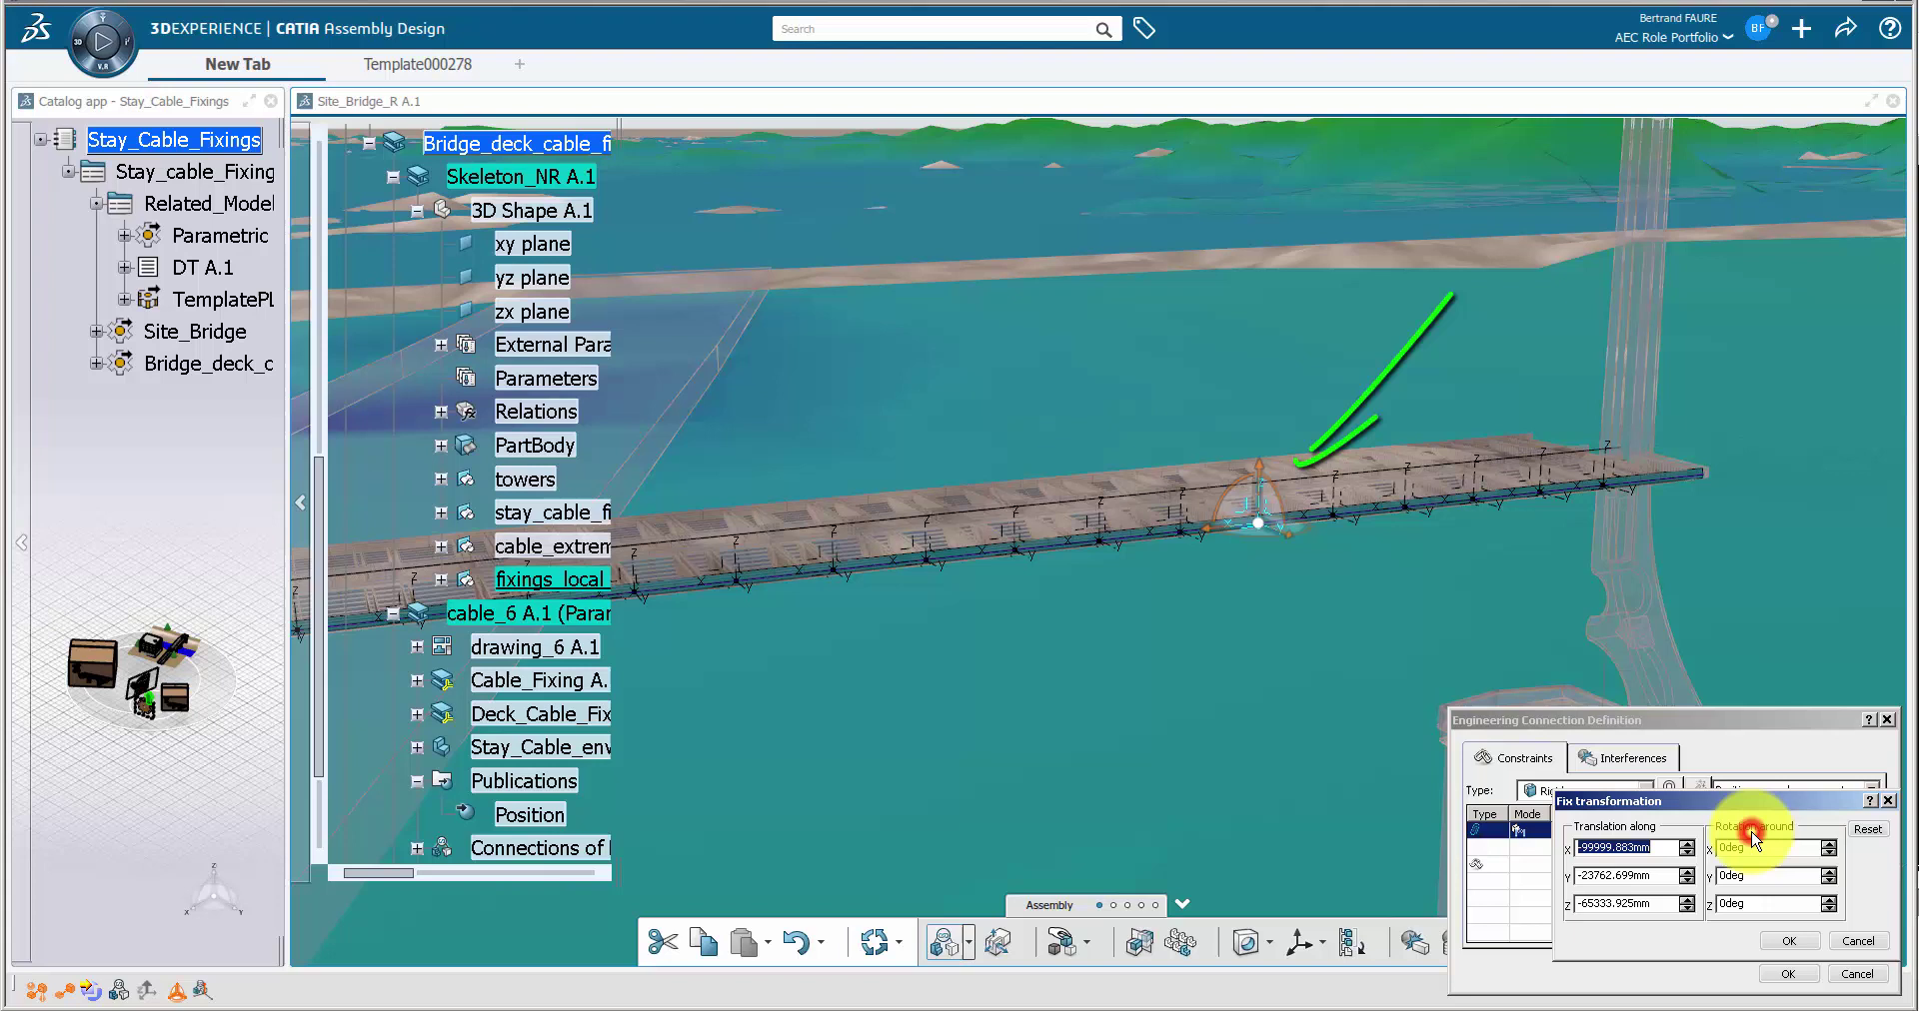
{"action": "left_click", "coordinate": [1861, 835]}
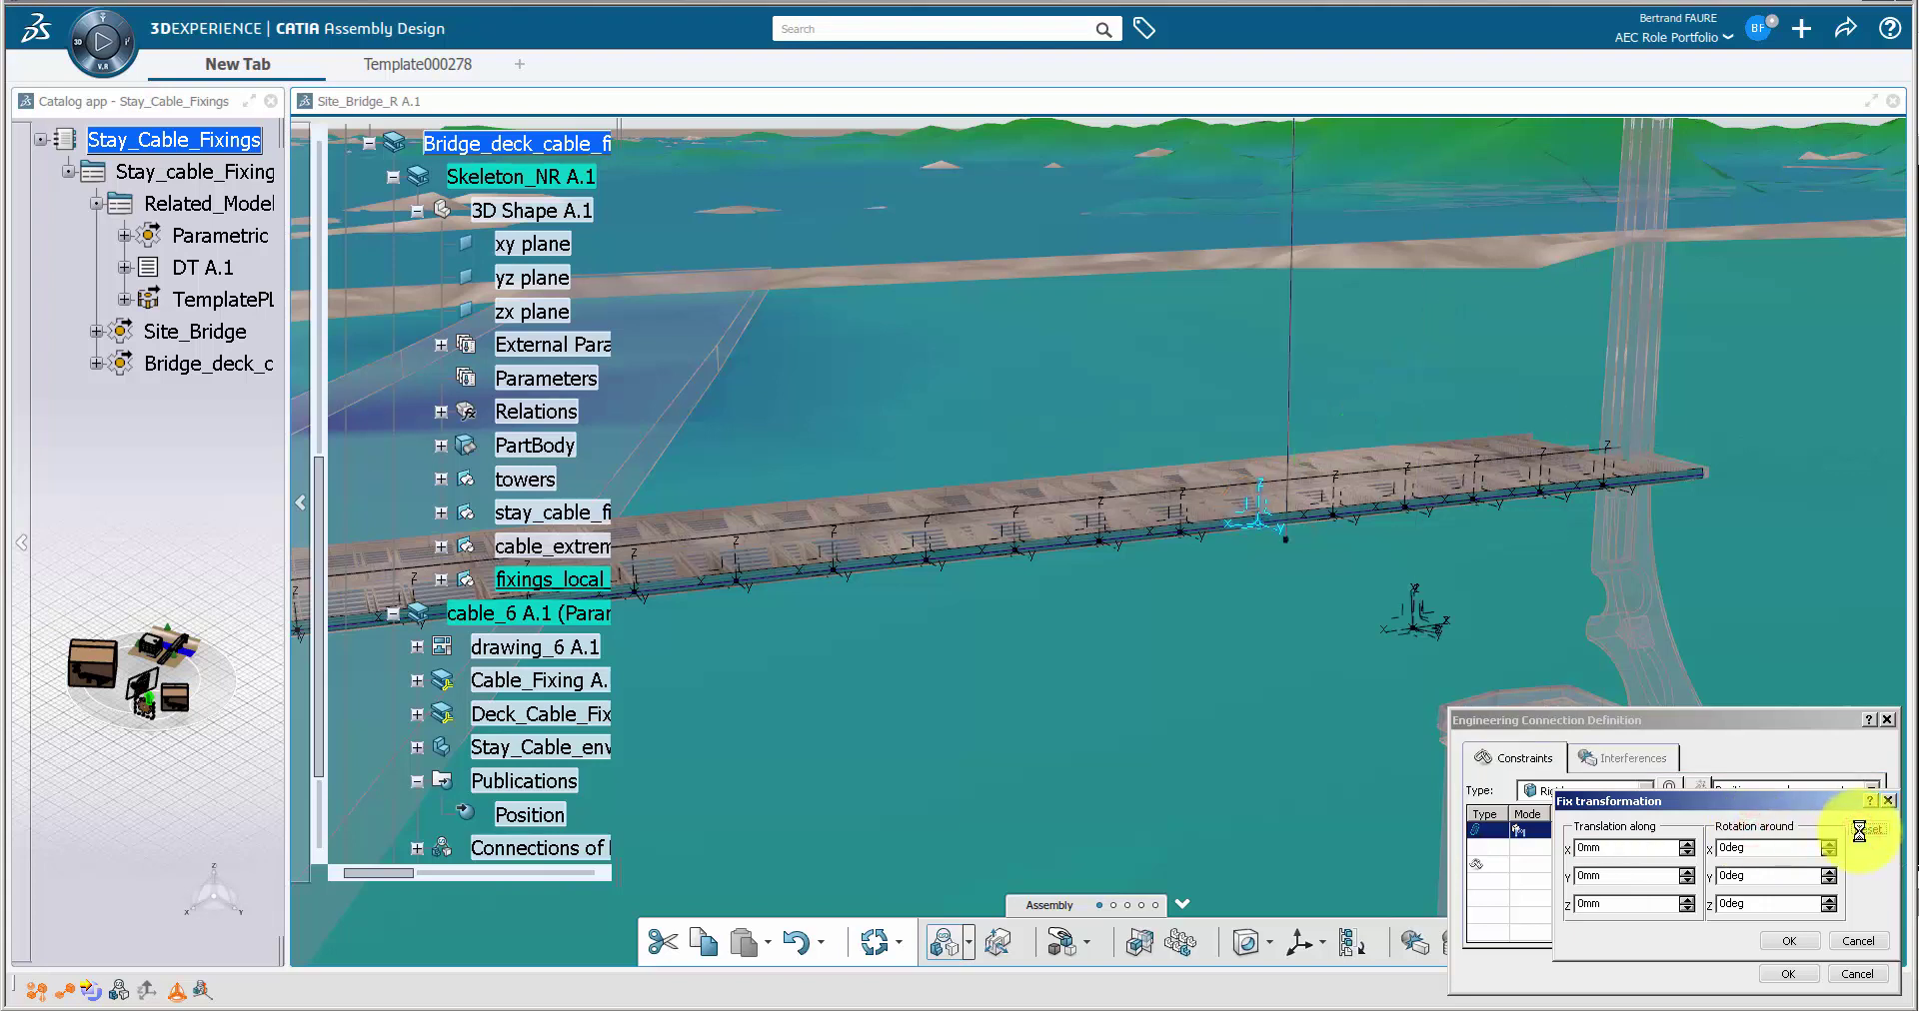
{"action": "left_click", "coordinate": [1788, 975]}
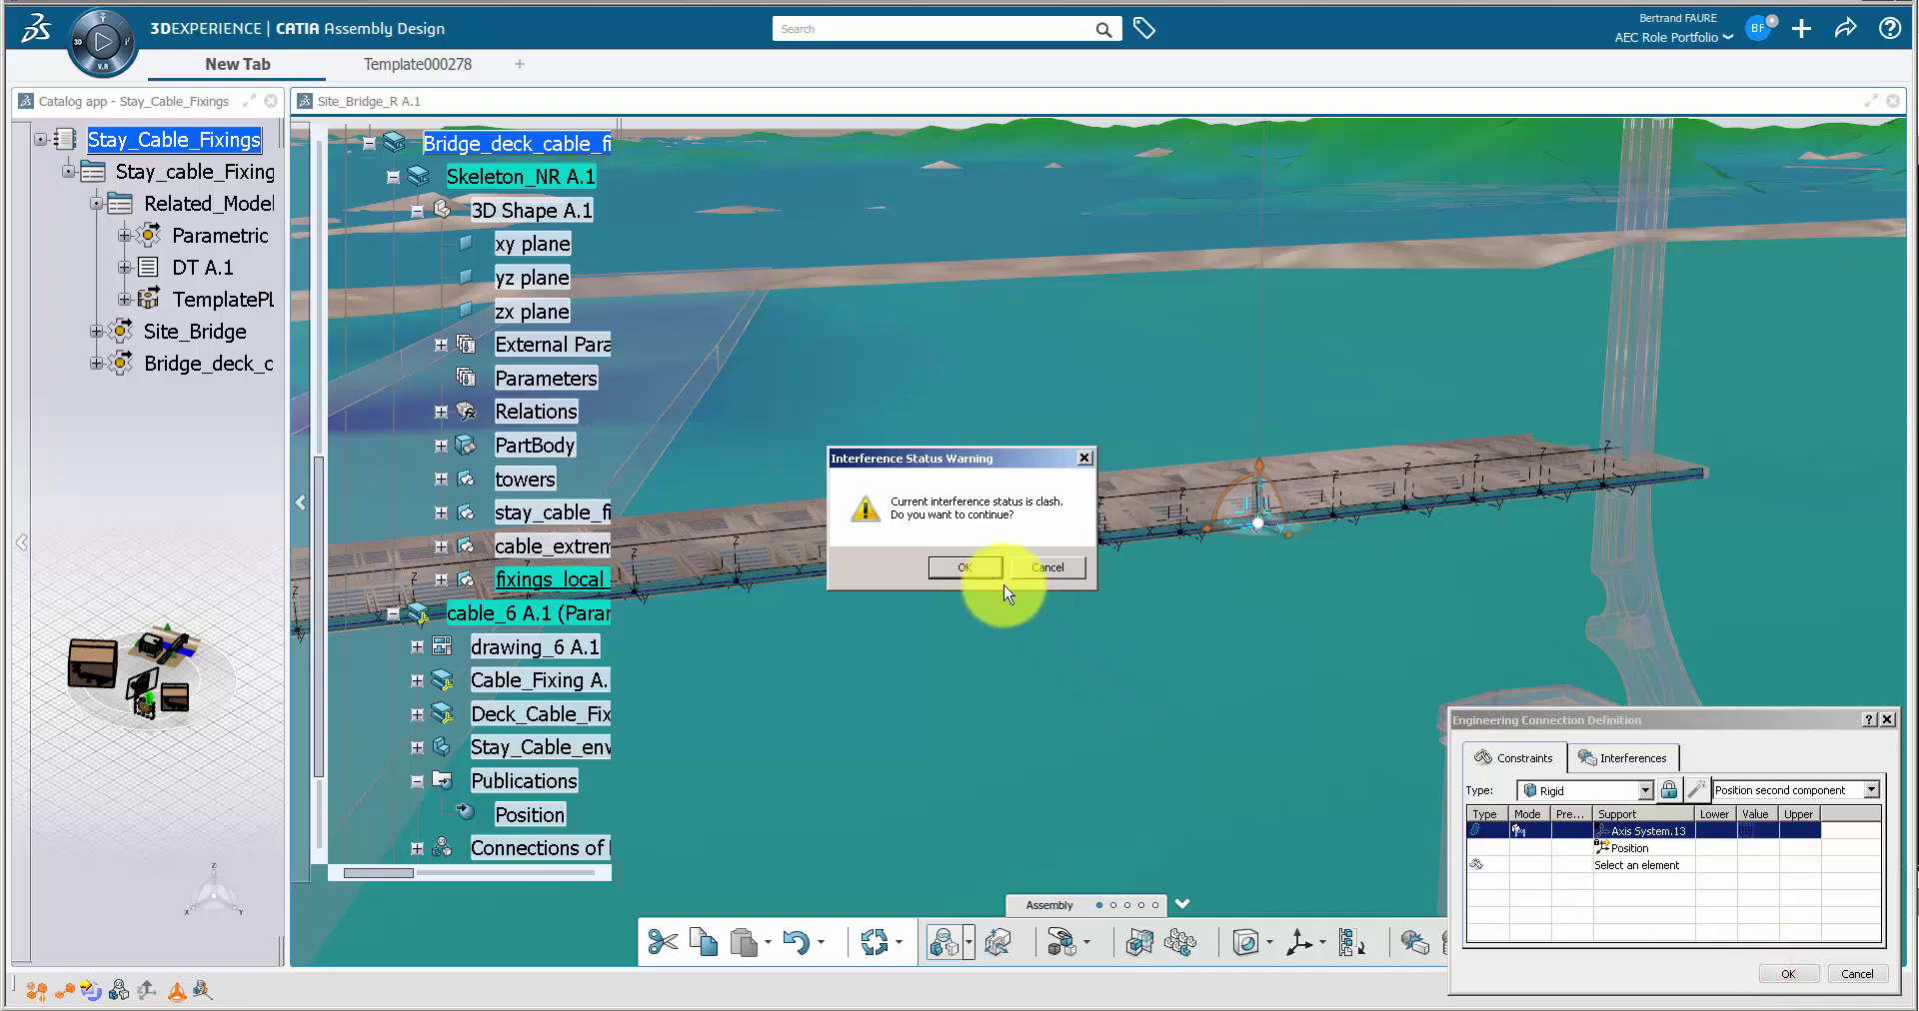
Step: Accept the clash warning and update the assembly so the cable_6 anchor seats on the deck
{"action": "left_click", "coordinate": [967, 565]}
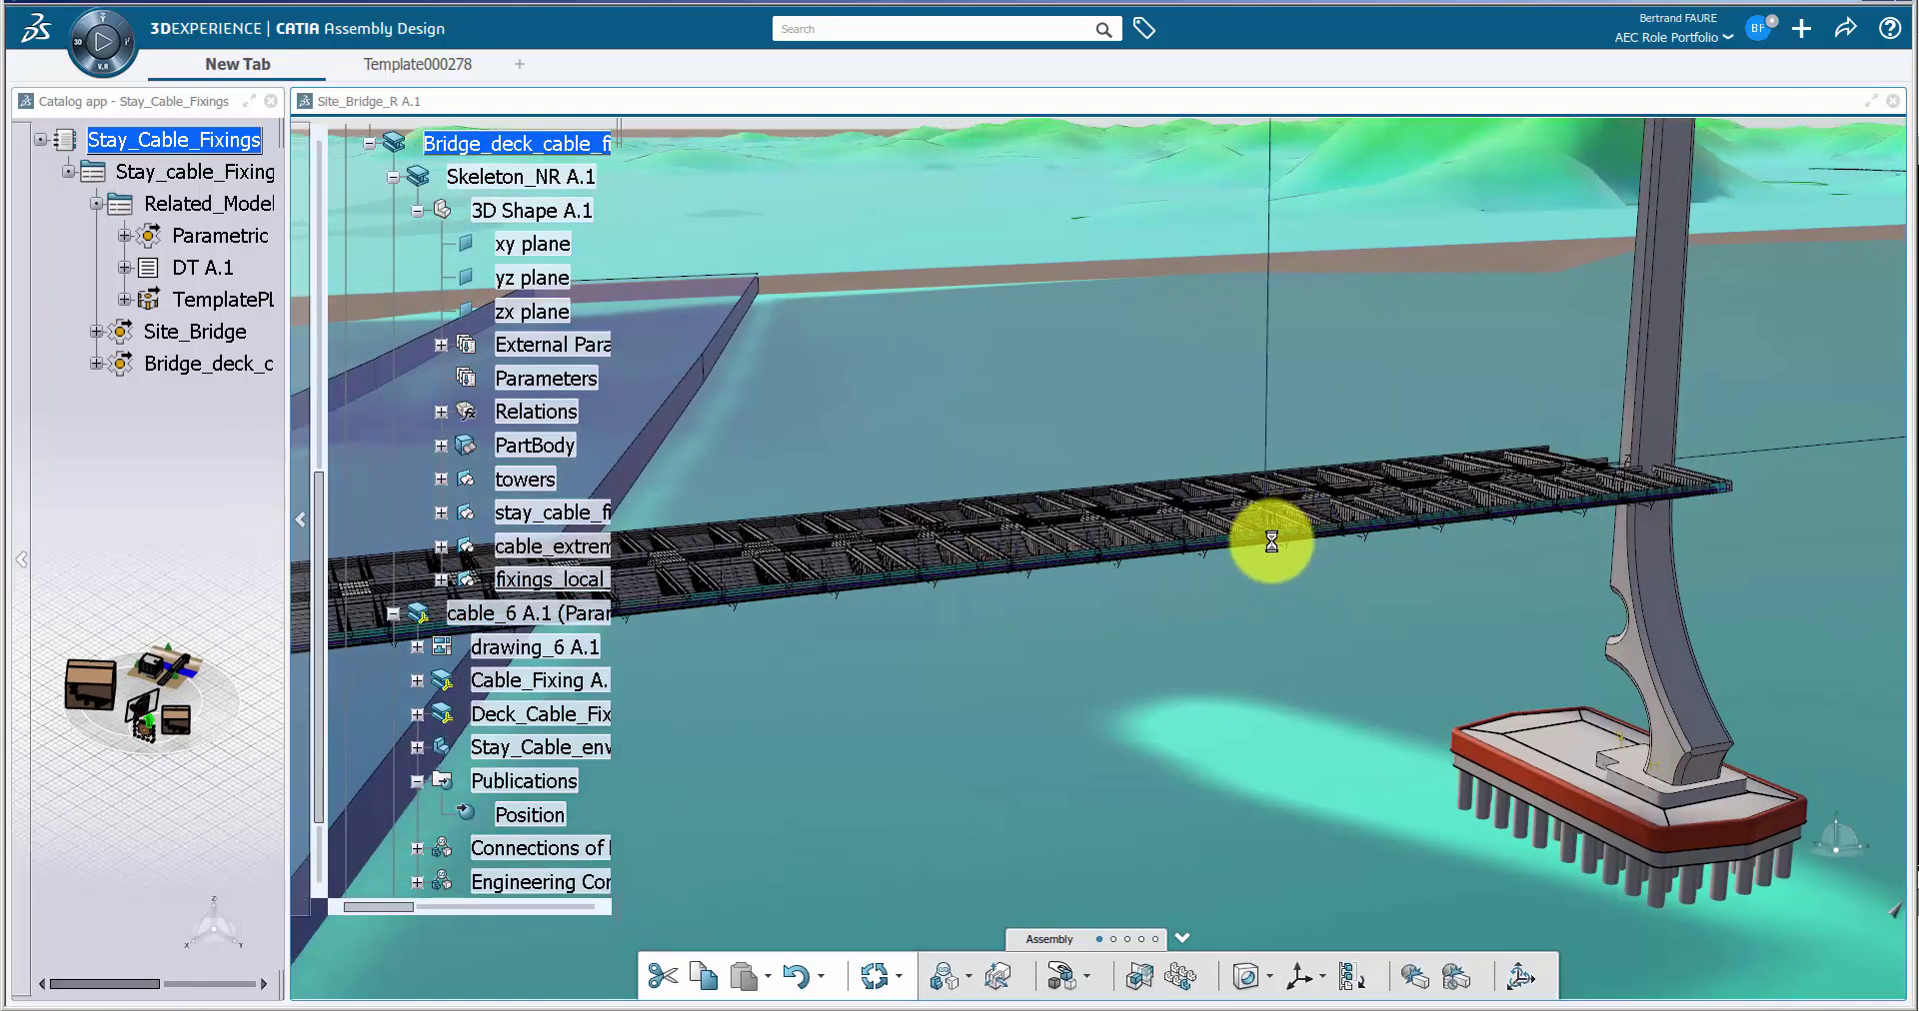
{"action": "scroll", "coordinate": [1247, 697], "scroll_direction": "up", "scroll_amount": 3}
{"action": "scroll", "coordinate": [1220, 600], "scroll_direction": "up", "scroll_amount": 3}
{"action": "scroll", "coordinate": [1173, 437], "scroll_direction": "up", "scroll_amount": 3}
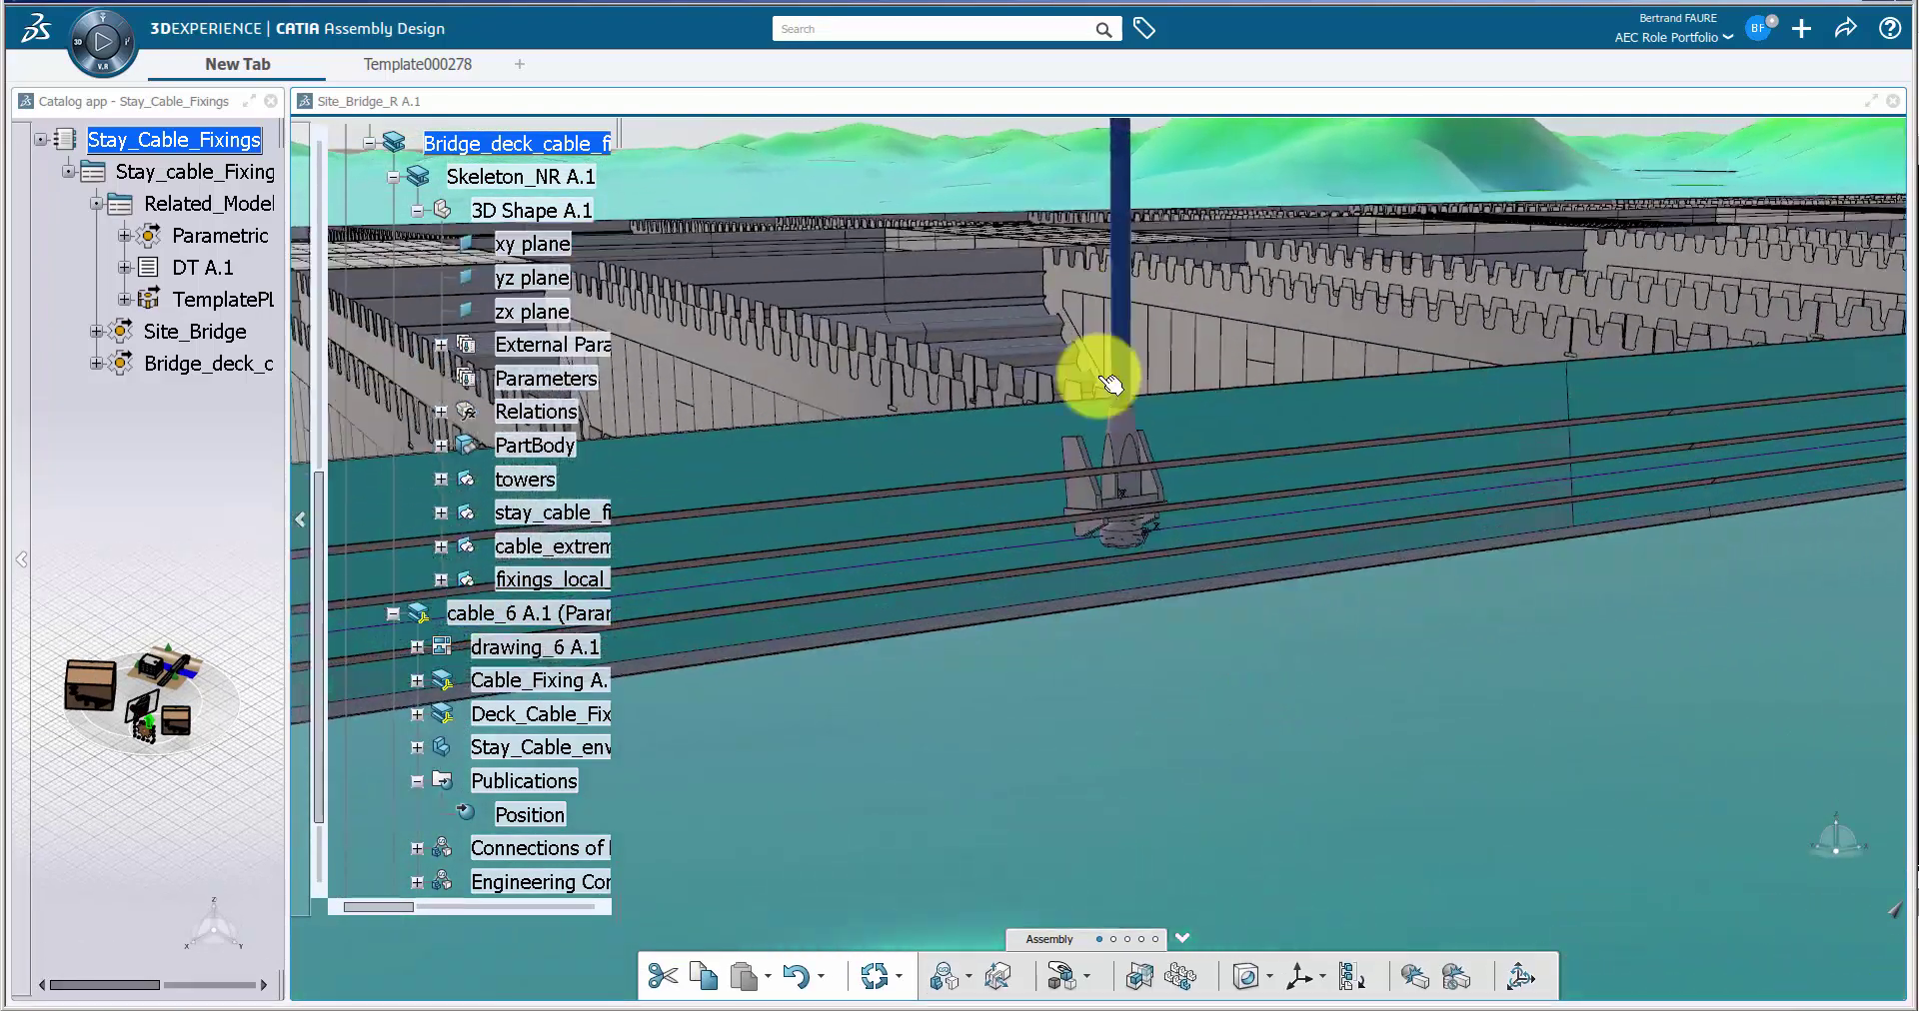
{"action": "mouse_move", "coordinate": [1110, 383]}
{"action": "middle_mouse_down"}
{"action": "mouse_move", "coordinate": [1028, 643]}
{"action": "mouse_move", "coordinate": [1105, 496]}
{"action": "mouse_move", "coordinate": [1071, 620]}
{"action": "mouse_move", "coordinate": [1189, 532]}
{"action": "mouse_move", "coordinate": [1230, 378]}
{"action": "mouse_move", "coordinate": [1206, 412]}
{"action": "middle_mouse_up"}
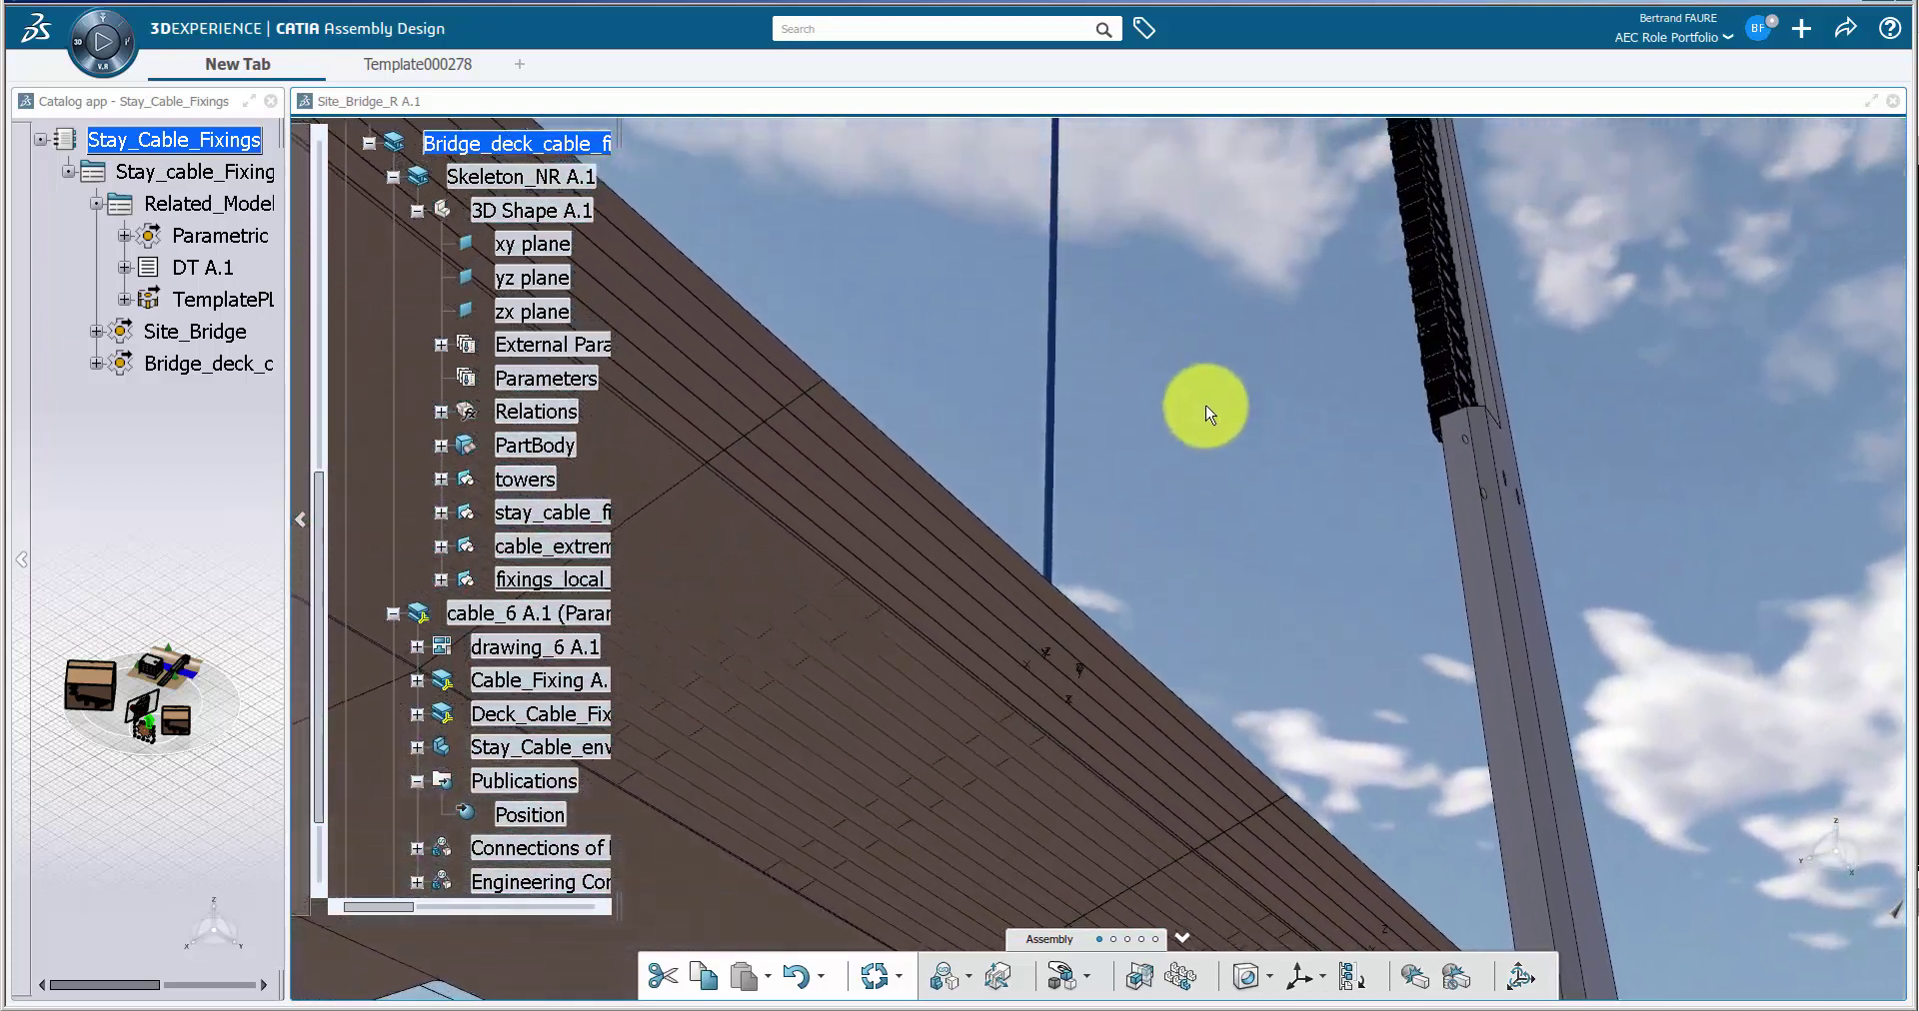
{"action": "left_click", "coordinate": [873, 976]}
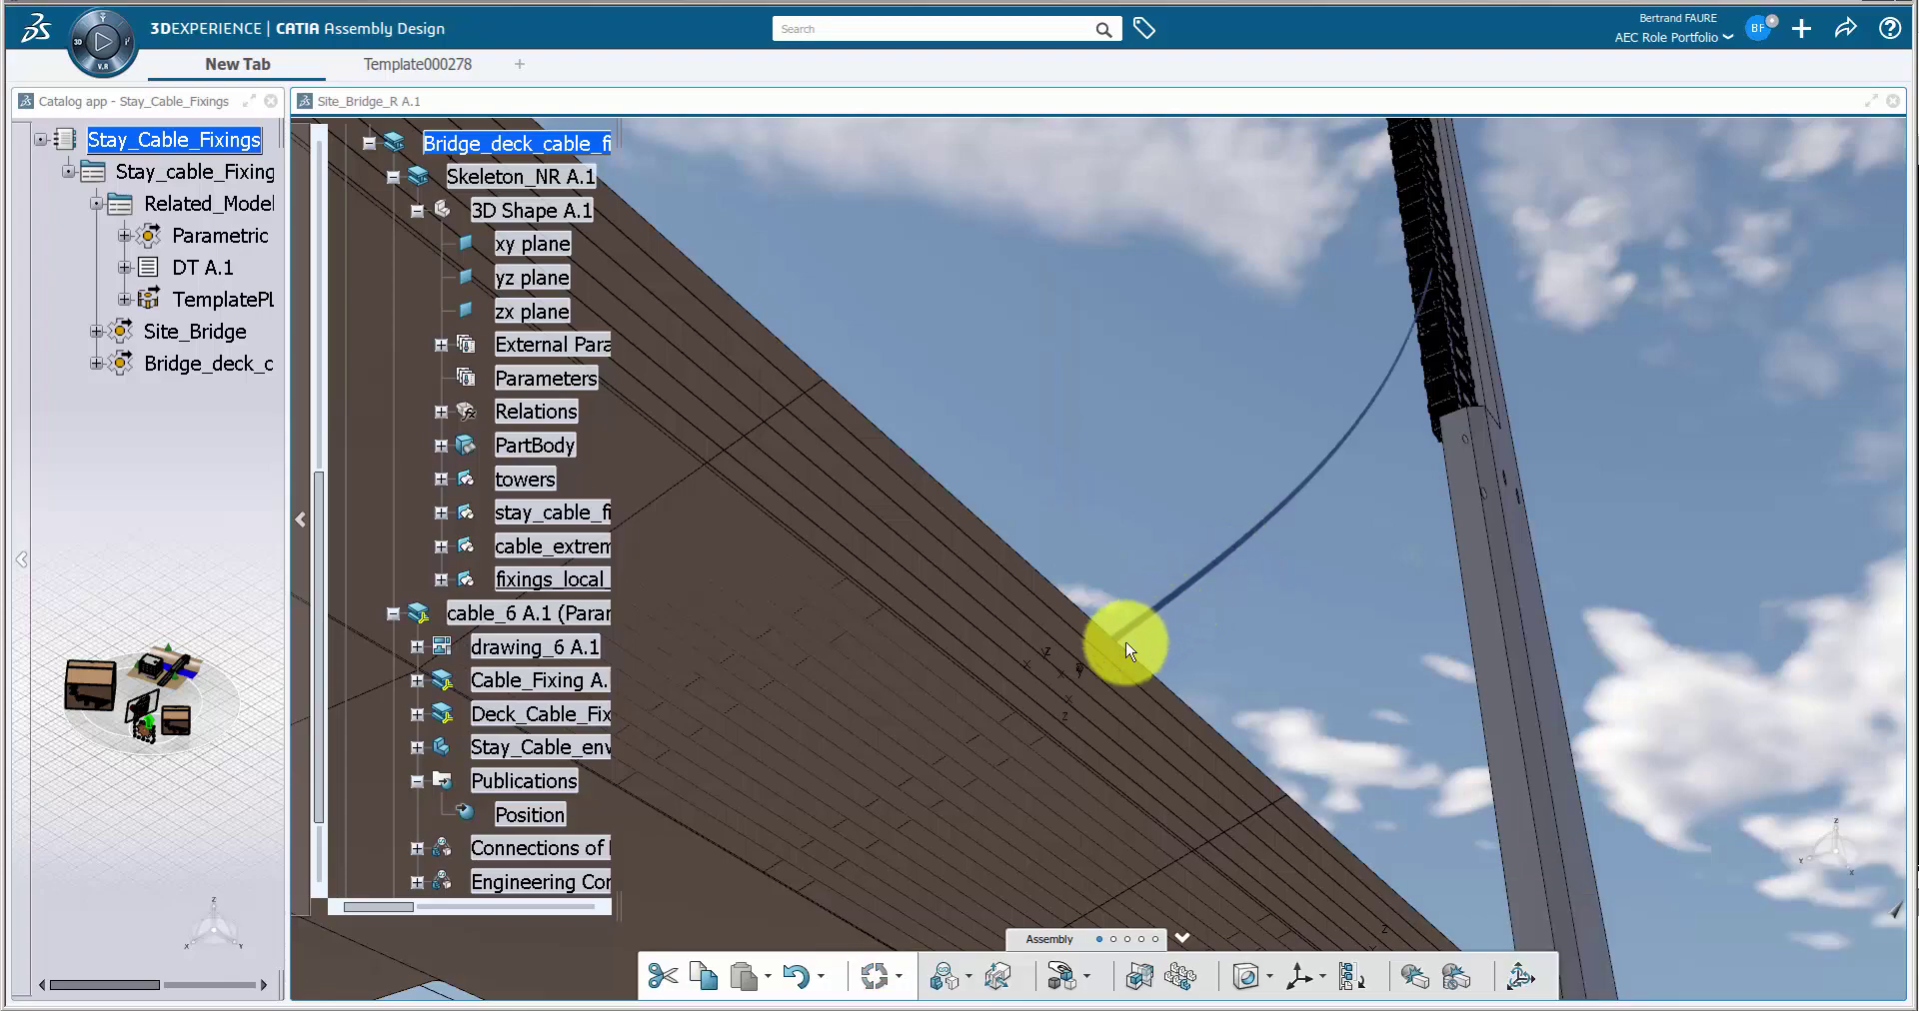
{"action": "mouse_move", "coordinate": [1092, 664]}
{"action": "middle_mouse_down"}
{"action": "mouse_move", "coordinate": [1199, 480]}
{"action": "mouse_move", "coordinate": [1066, 720]}
{"action": "mouse_move", "coordinate": [1049, 441]}
{"action": "mouse_move", "coordinate": [1075, 412]}
{"action": "mouse_move", "coordinate": [1148, 526]}
{"action": "middle_mouse_up"}
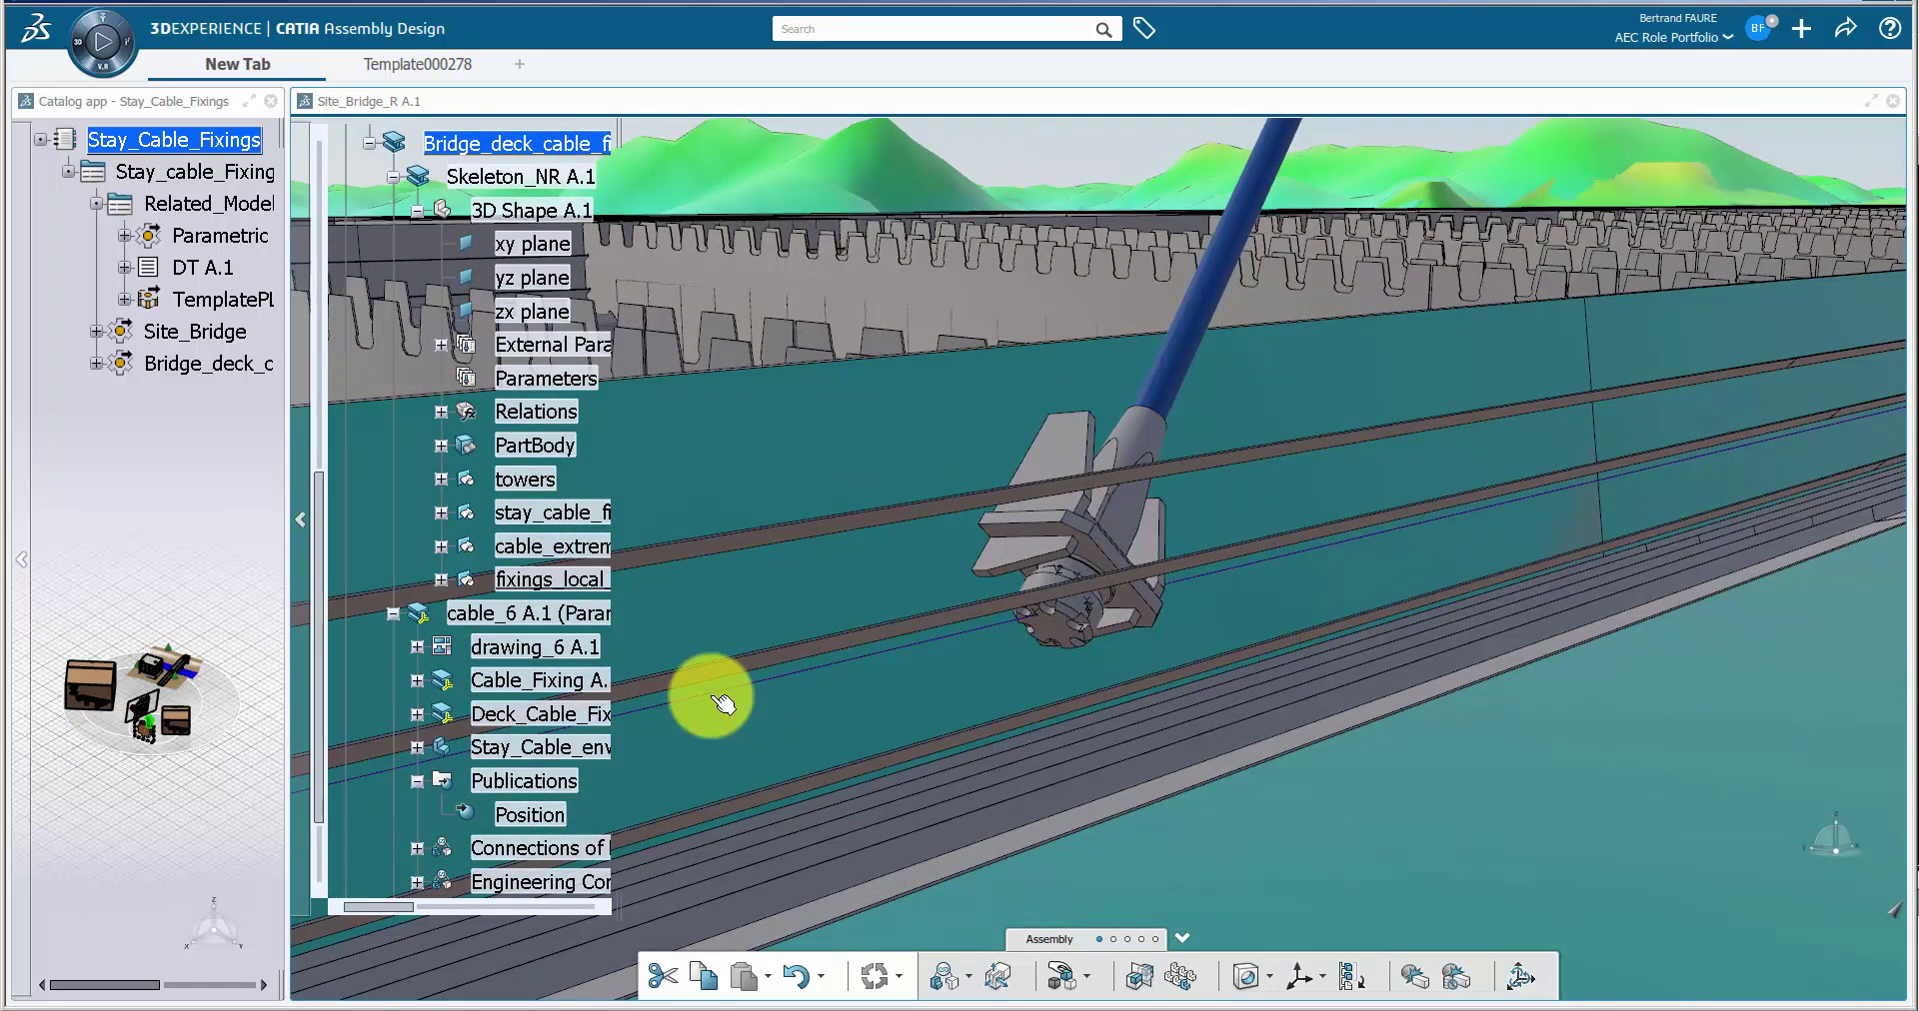
Step: Open drawing_6 in the drafting app and update it
{"action": "right_click", "coordinate": [537, 652]}
{"action": "mouse_move", "coordinate": [622, 510]}
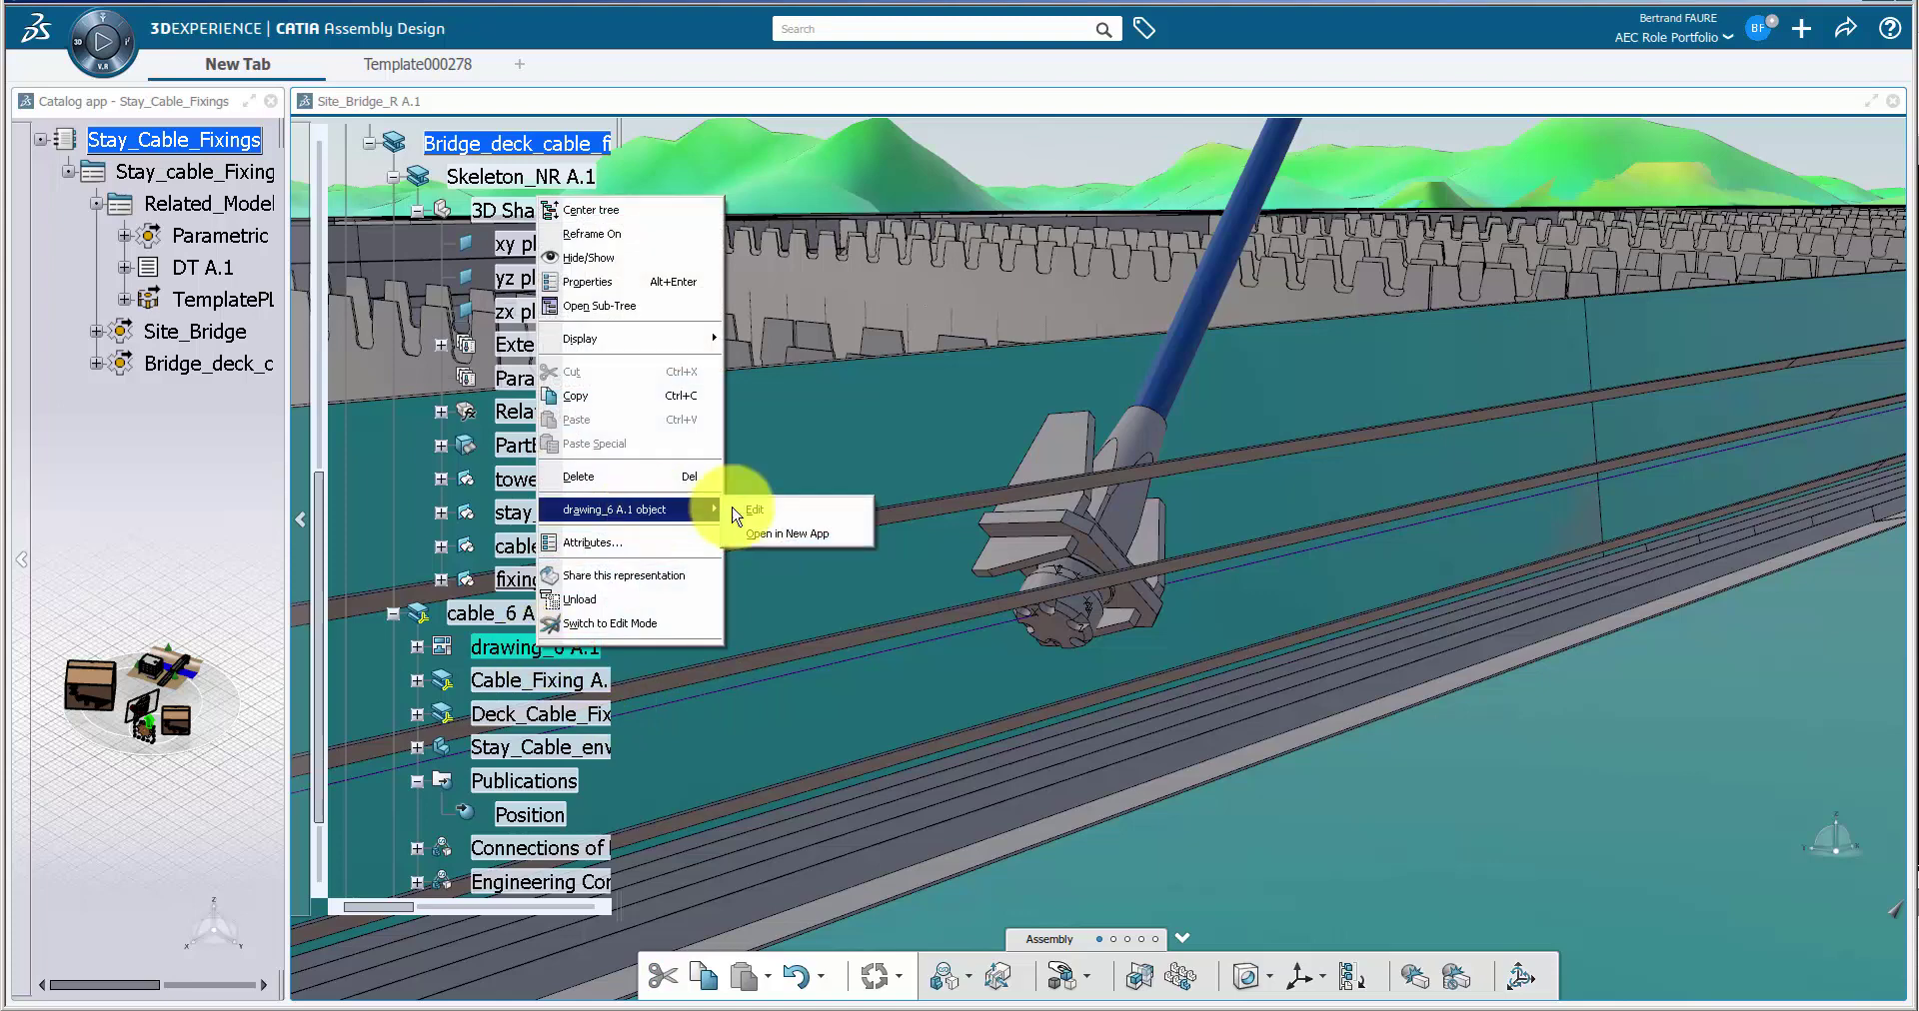
{"action": "left_click", "coordinate": [790, 535]}
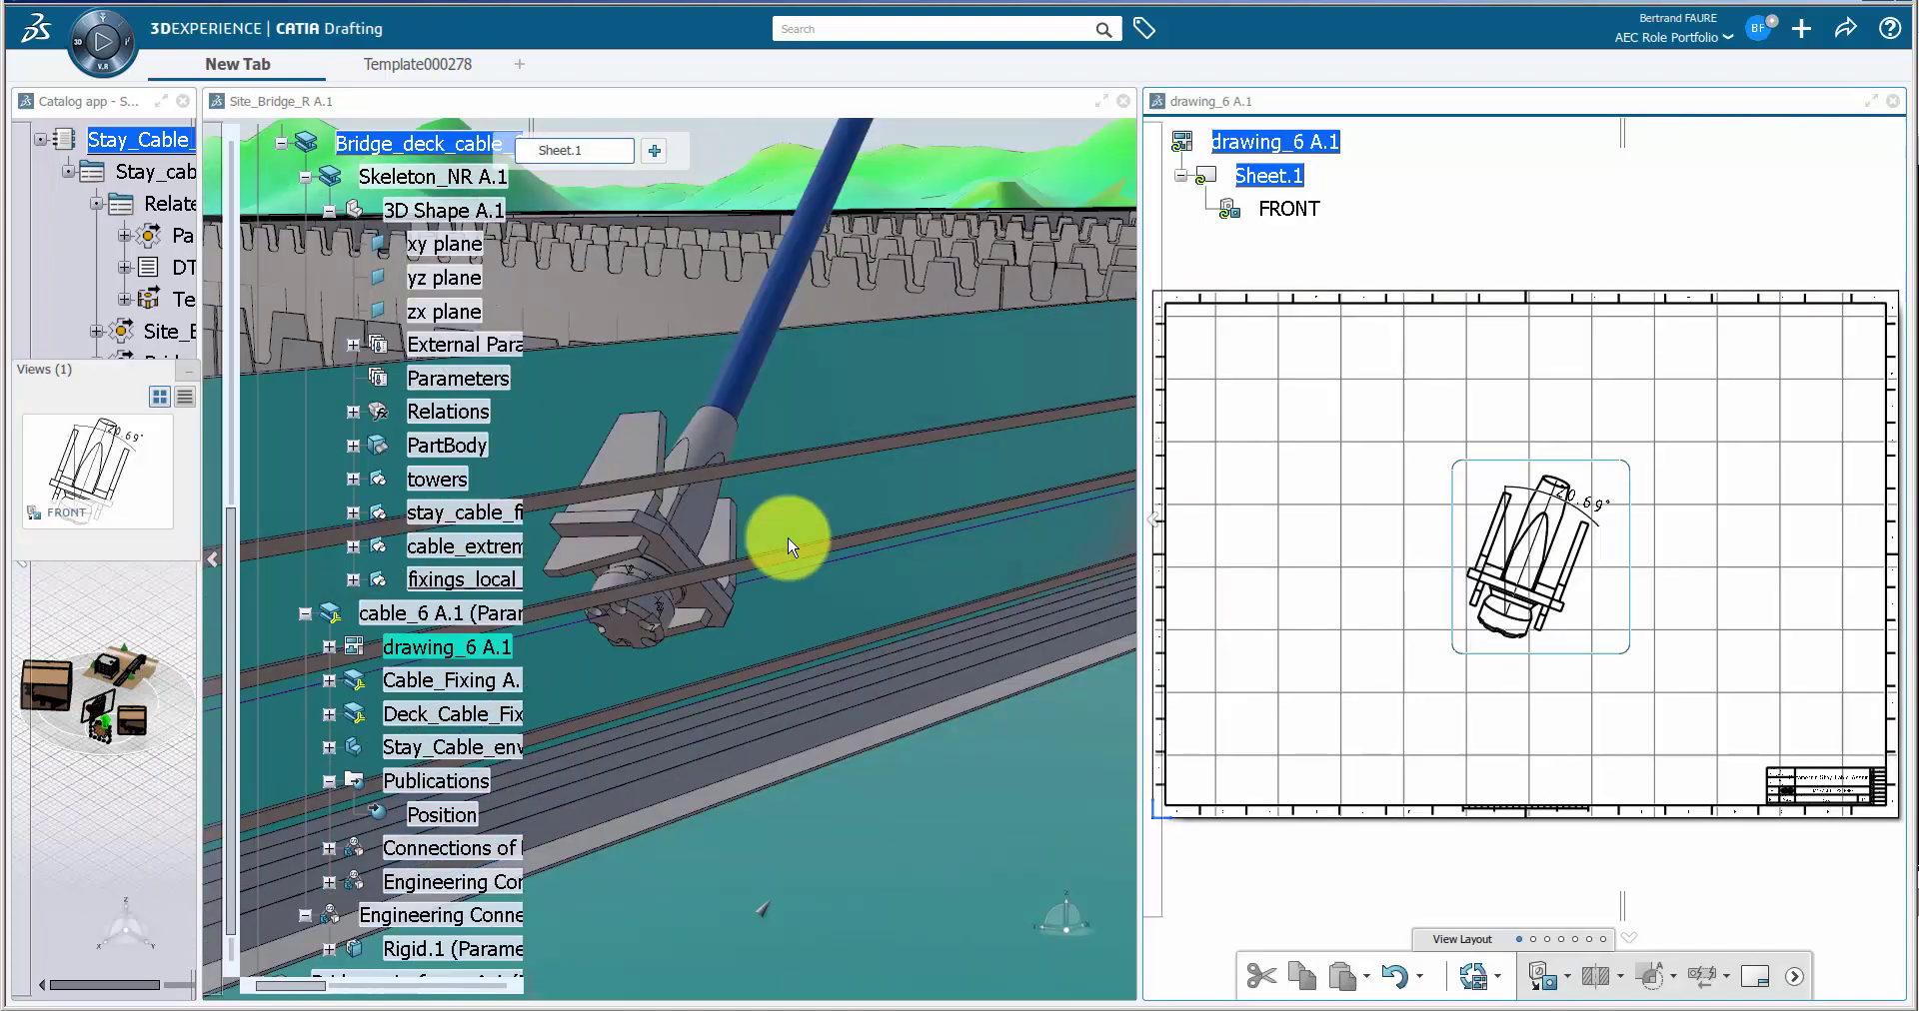
{"action": "left_click", "coordinate": [1473, 976]}
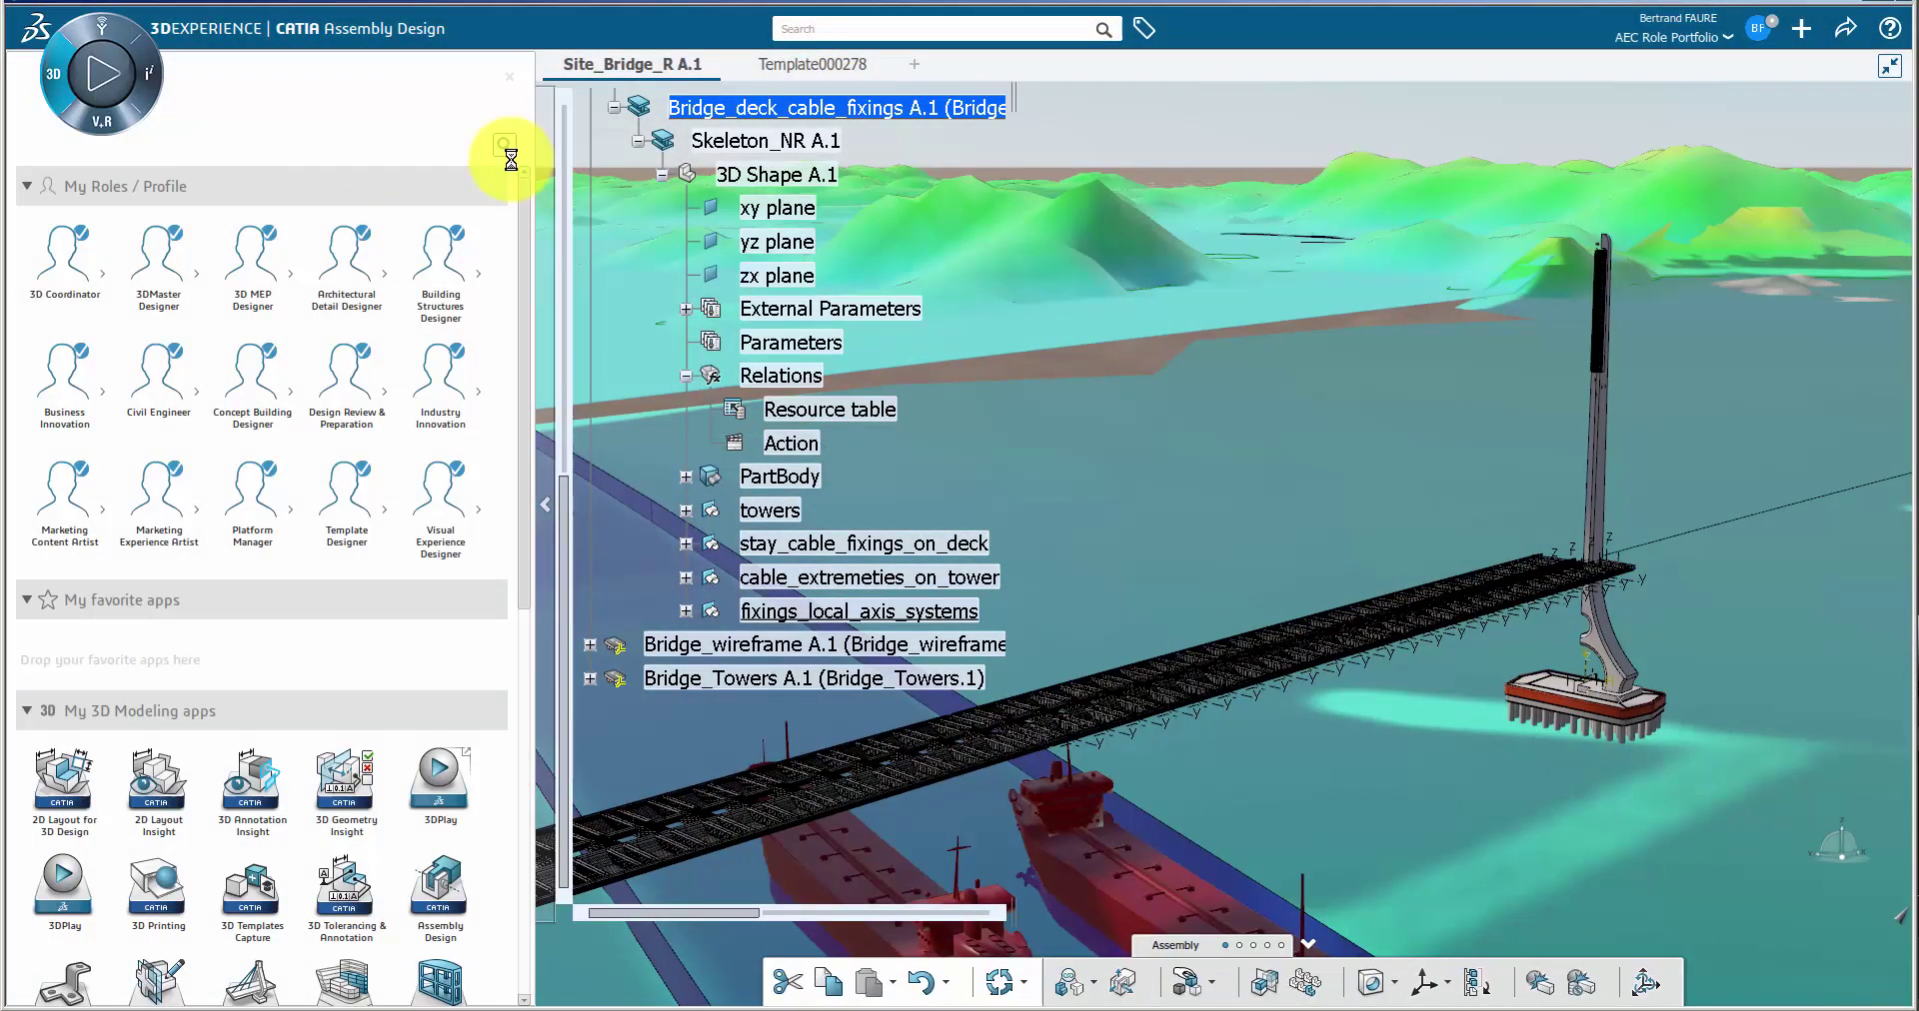
Step: Switch to Engineering Rules Capture, cancelling an accidental new action
{"action": "left_click", "coordinate": [165, 794]}
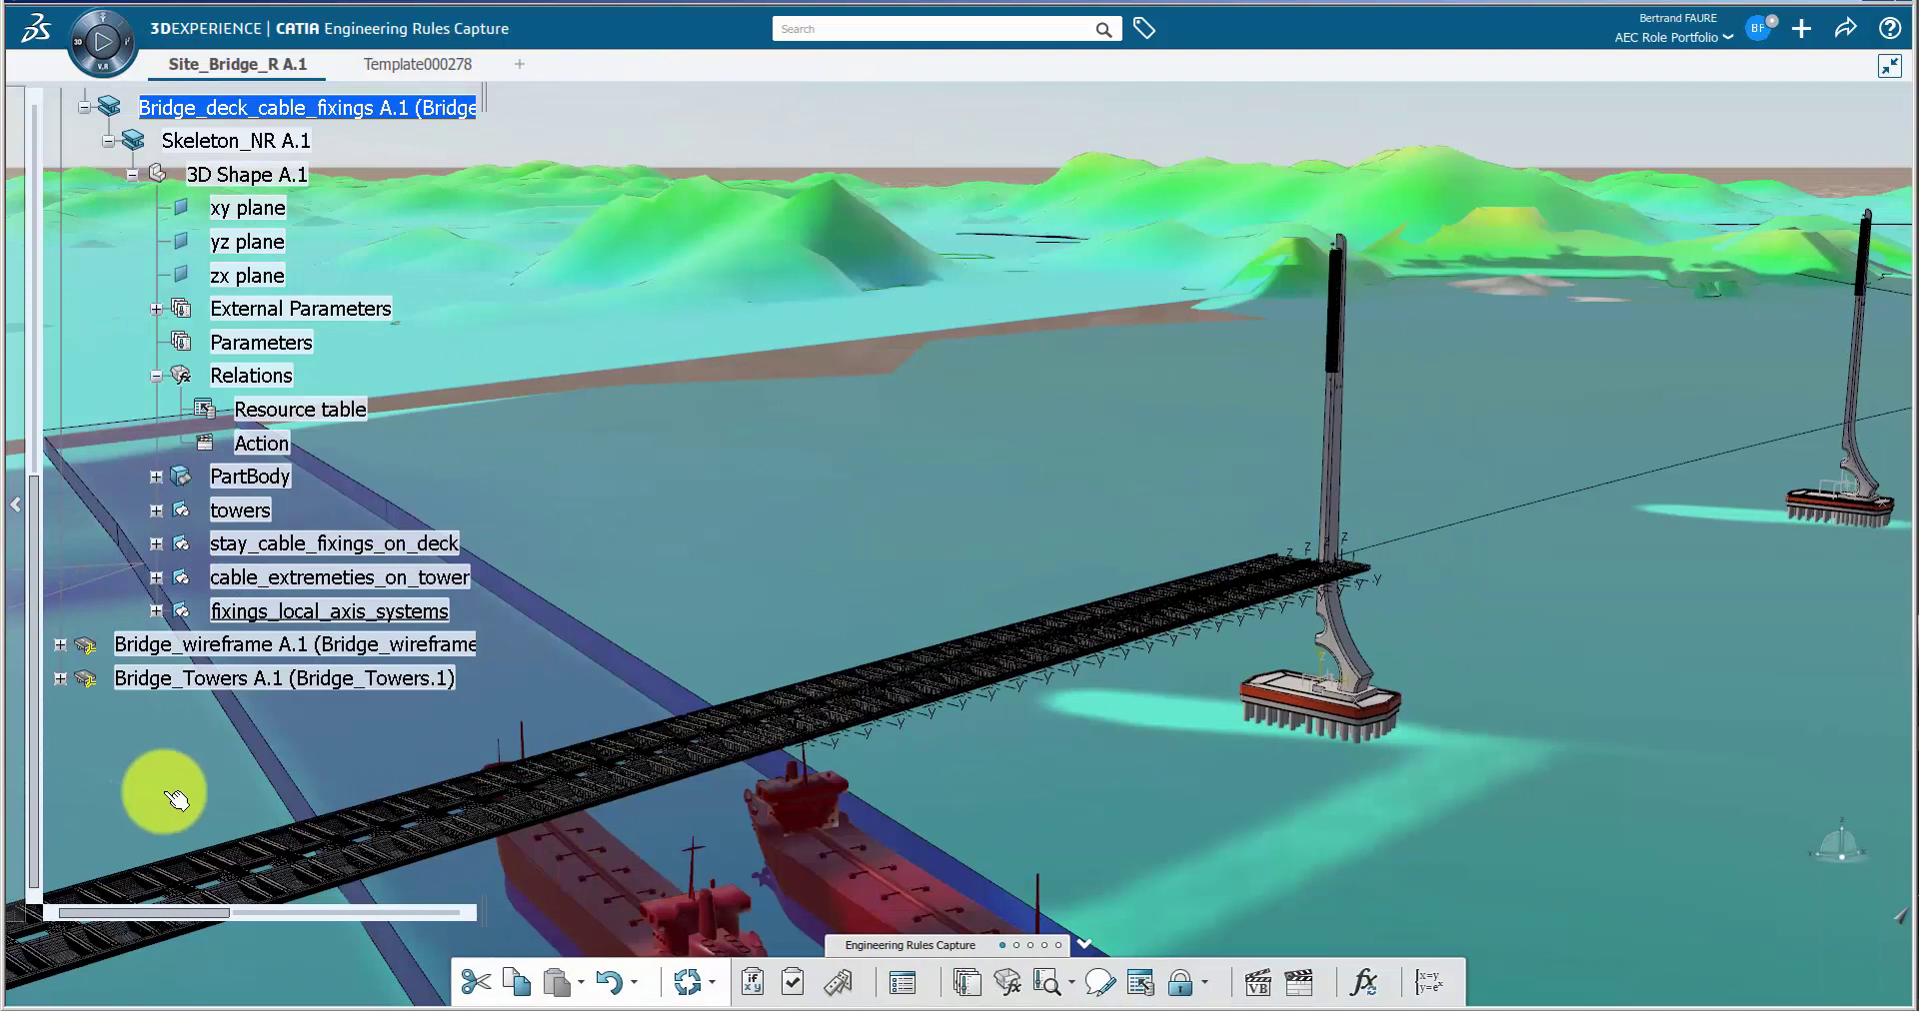
{"action": "left_click", "coordinate": [1296, 985]}
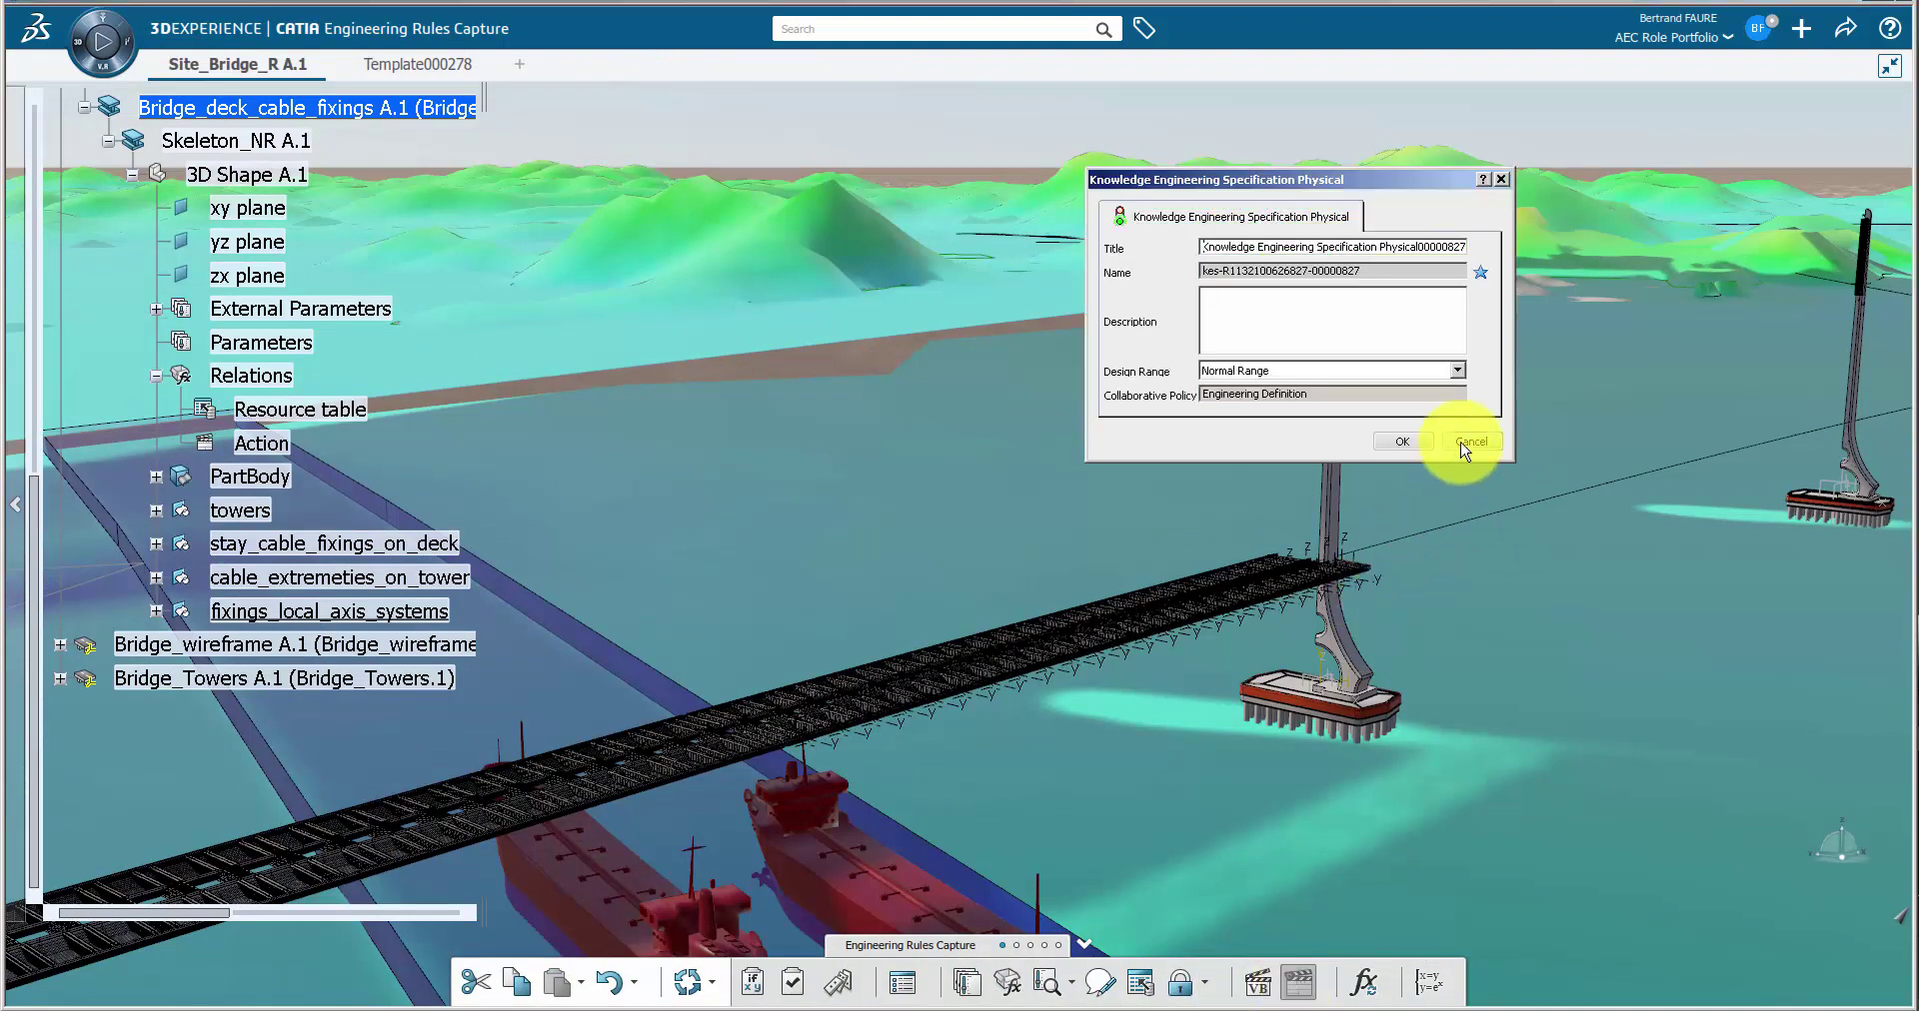
{"action": "left_click", "coordinate": [1469, 442]}
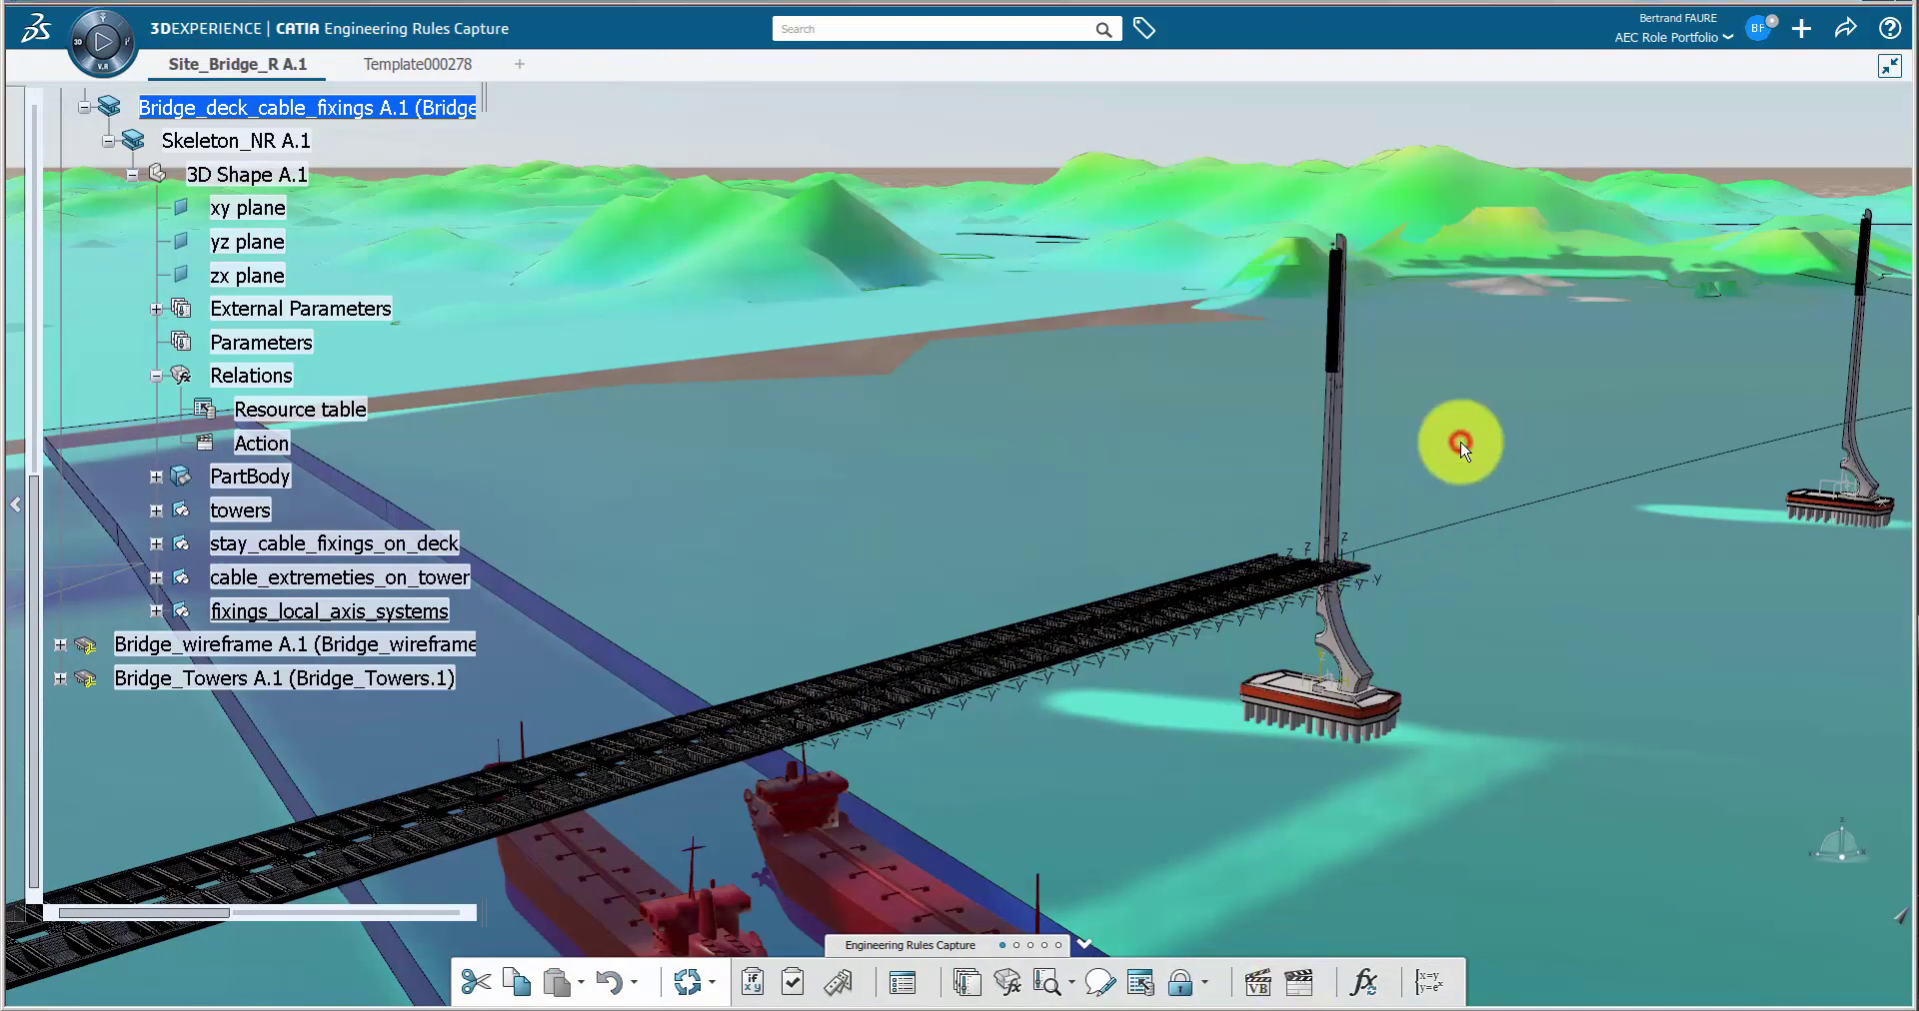
Step: Read the Action script, checking its Resource1 template instantiation and CreateSheet lines
{"action": "double_click", "coordinate": [262, 443]}
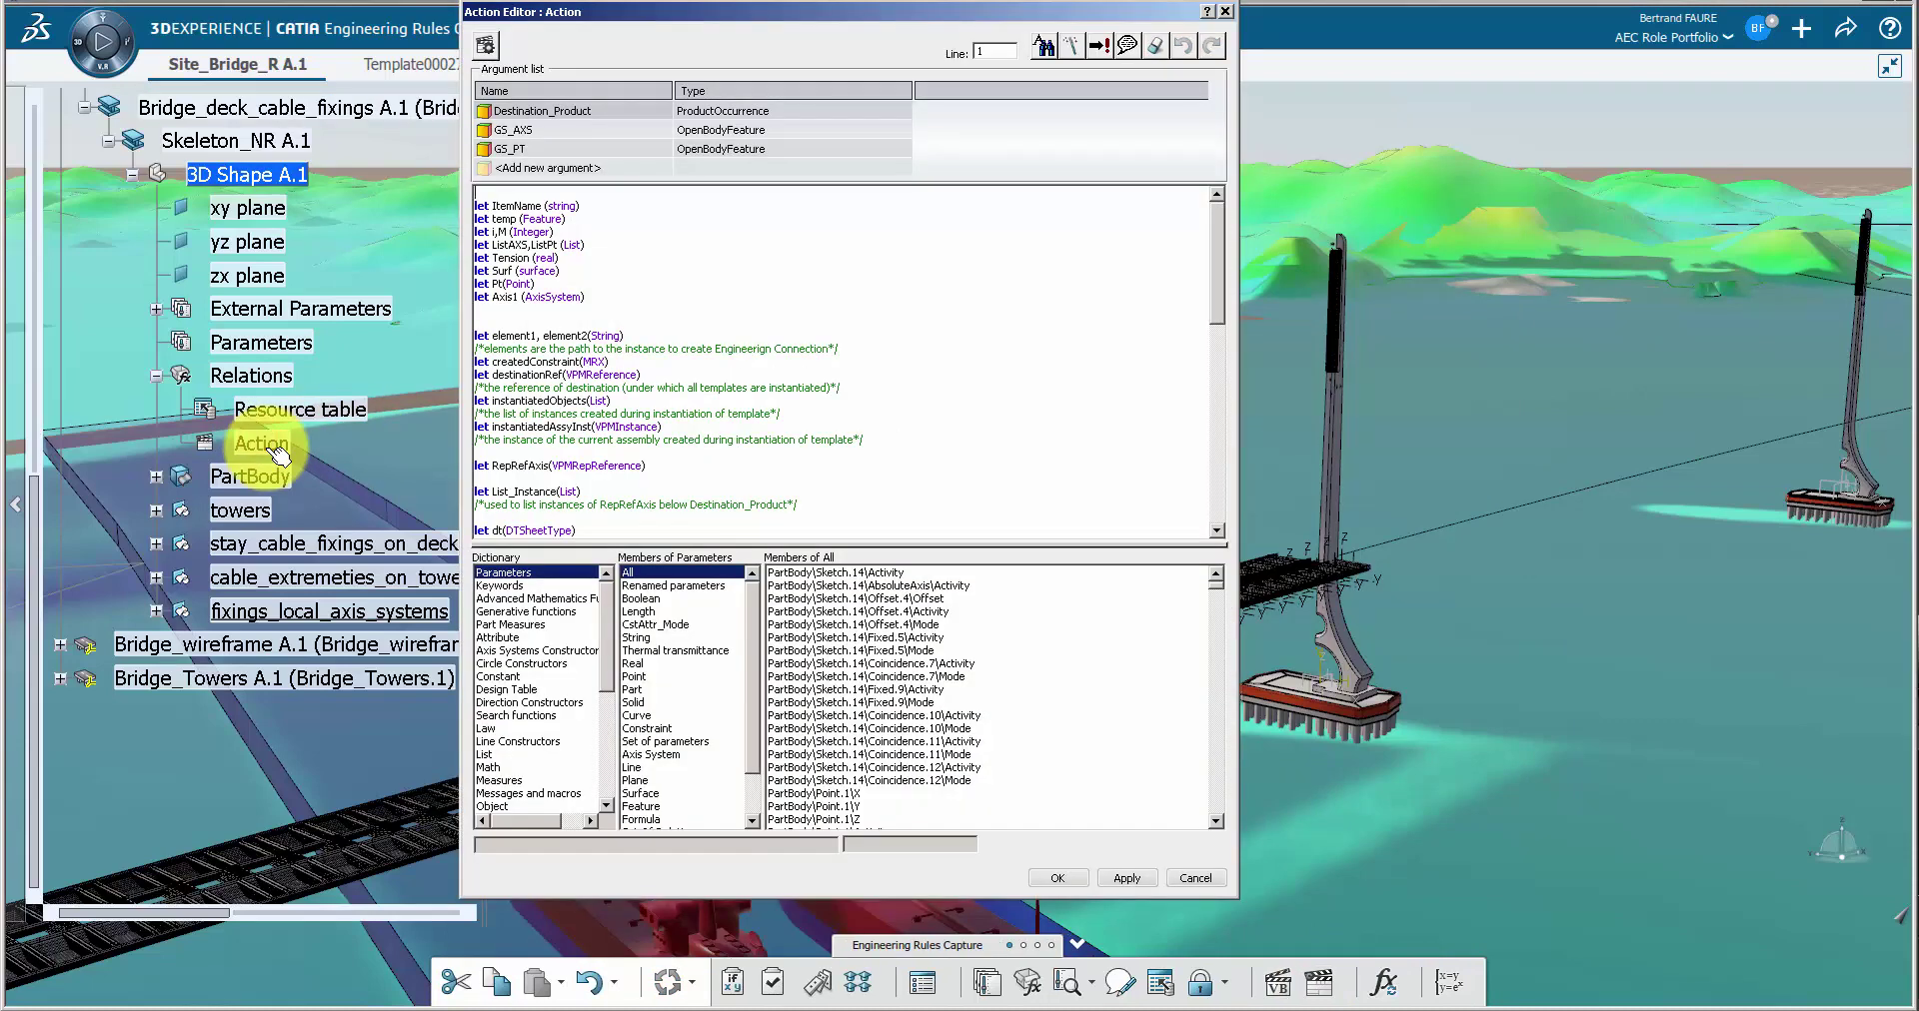
{"action": "left_click_drag", "start_coordinate": [1214, 270], "coordinate": [1209, 470]}
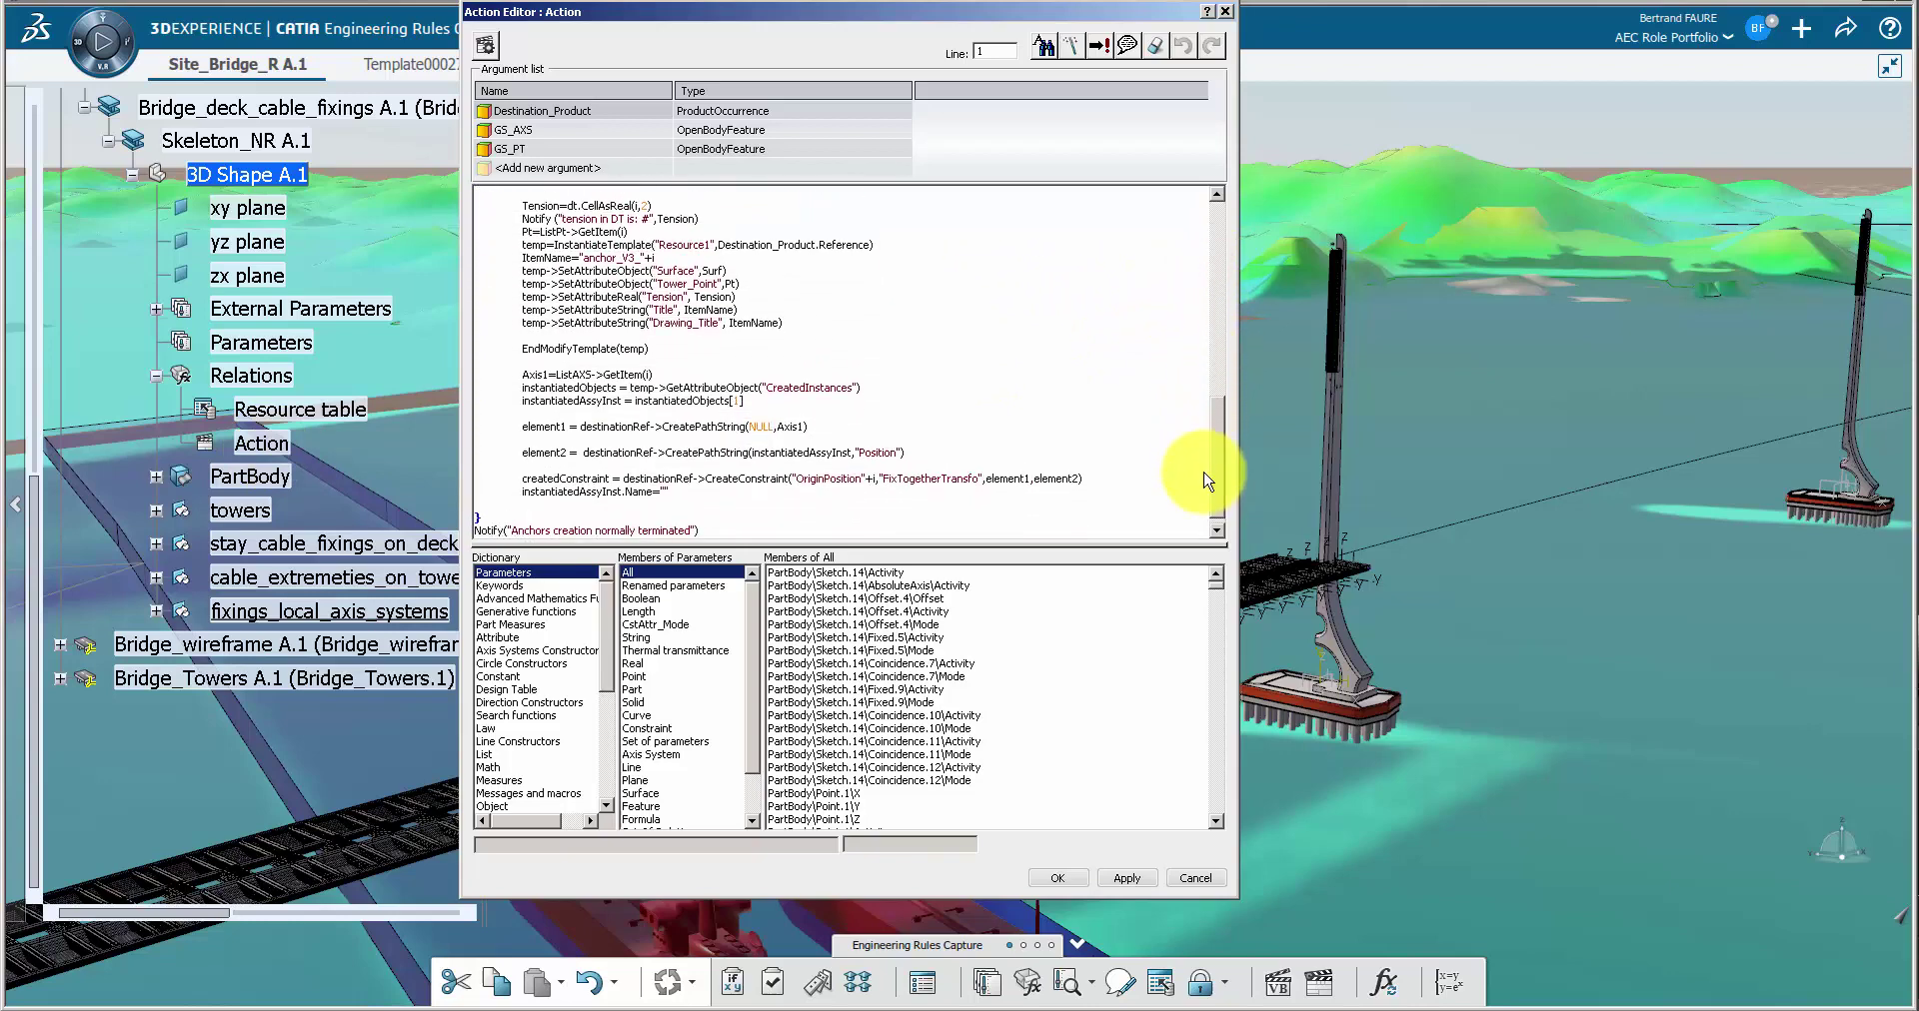
{"action": "left_click", "coordinate": [534, 397]}
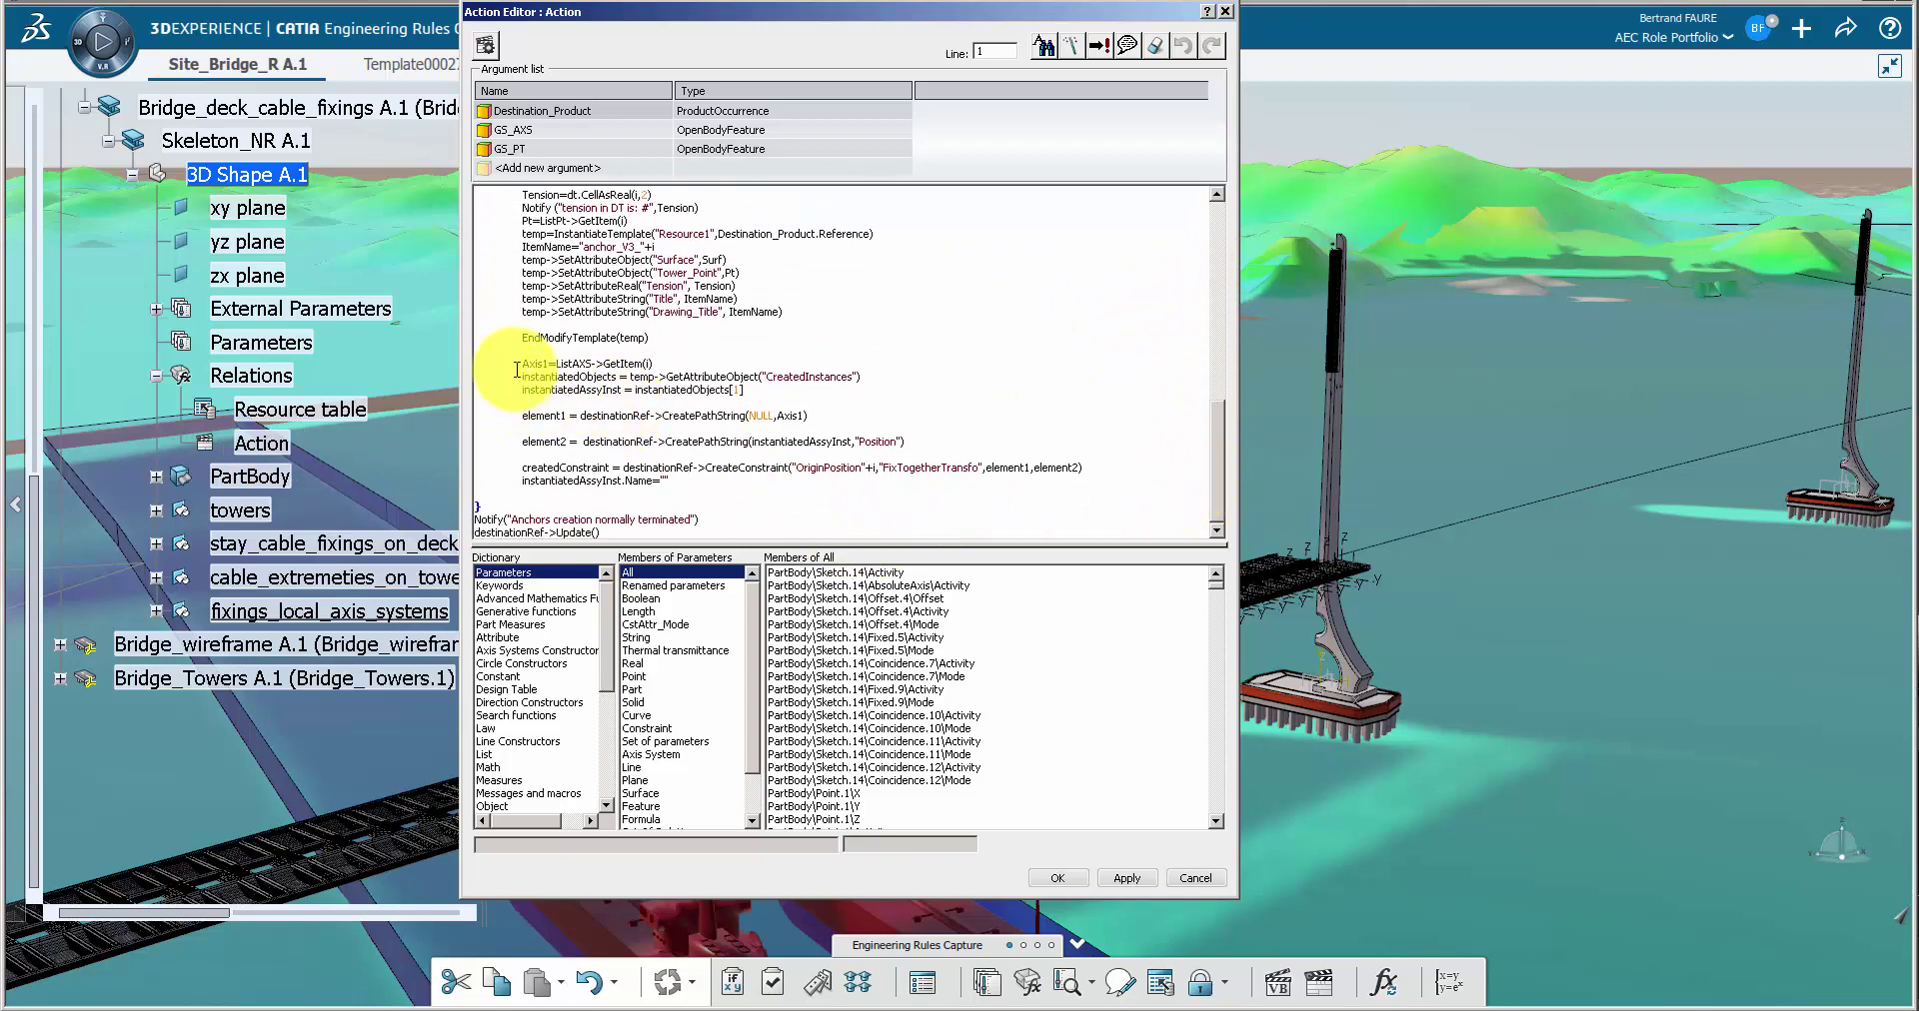
{"action": "left_click_drag", "start_coordinate": [521, 364], "coordinate": [721, 492]}
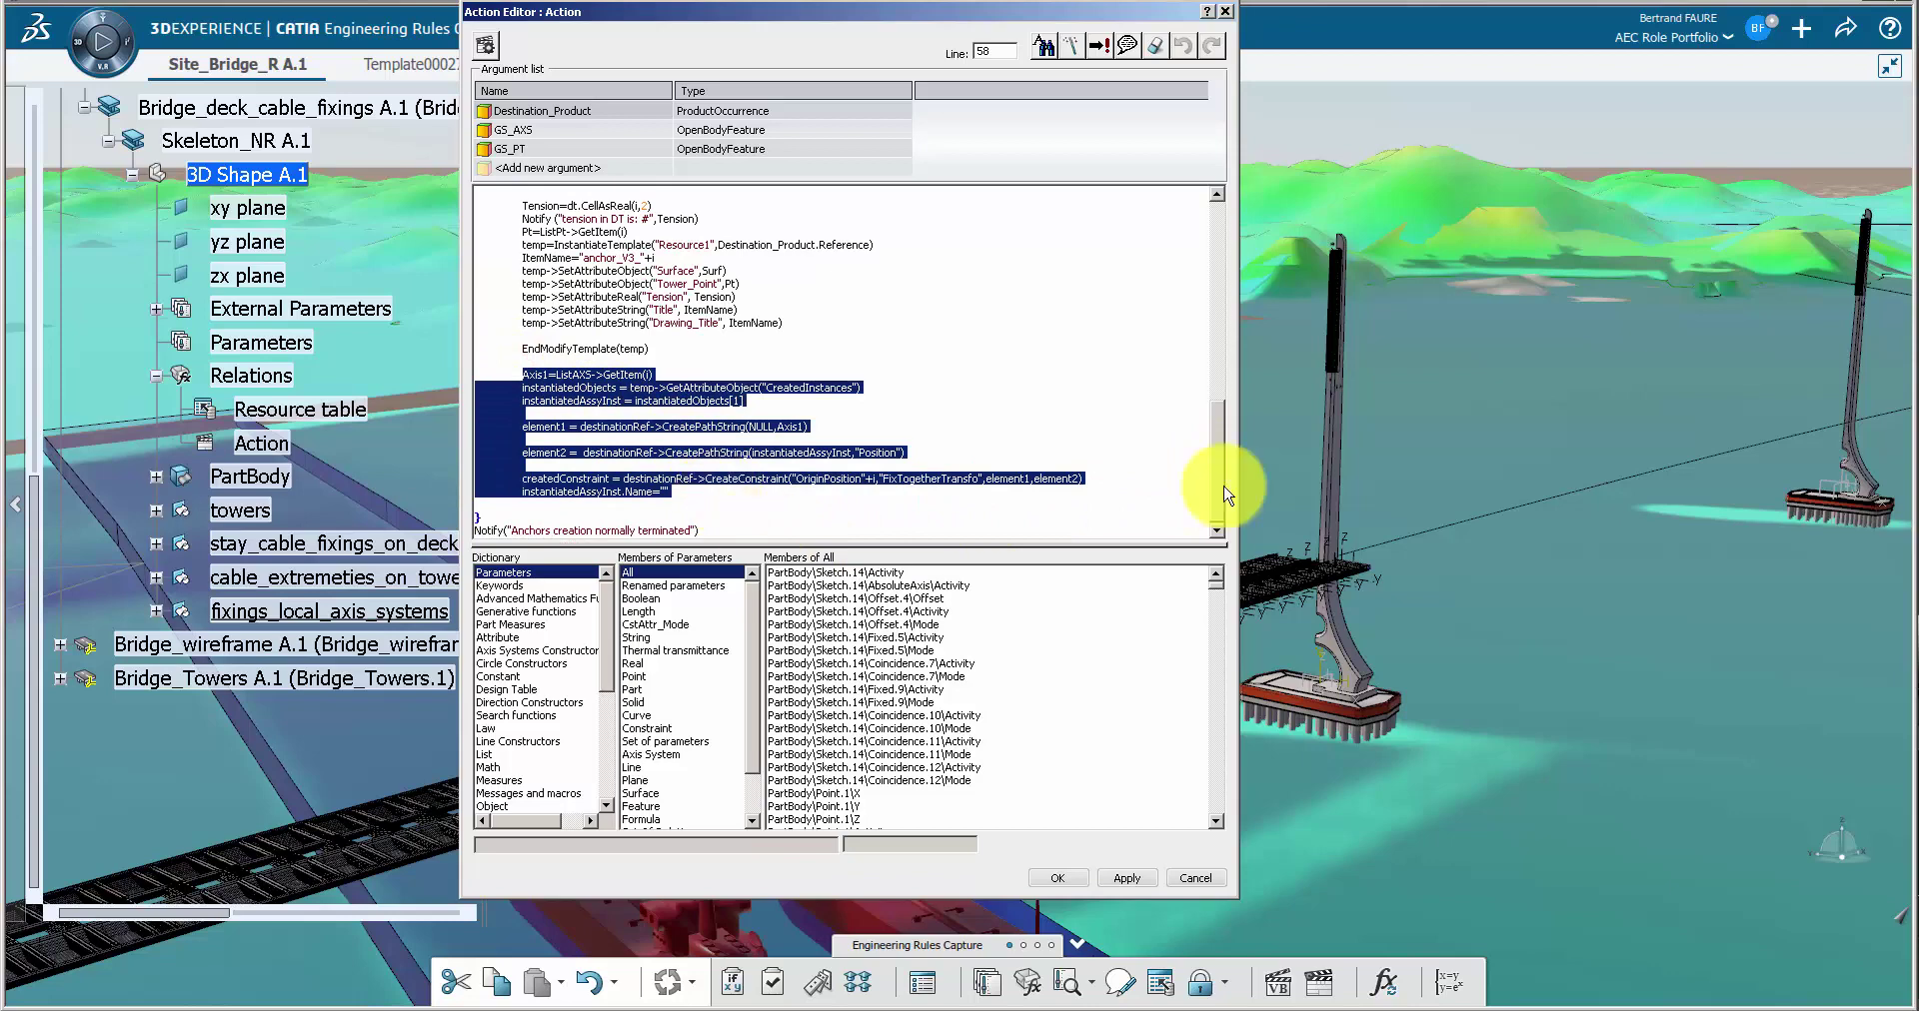
{"action": "left_click_drag", "start_coordinate": [1216, 480], "coordinate": [1217, 399]}
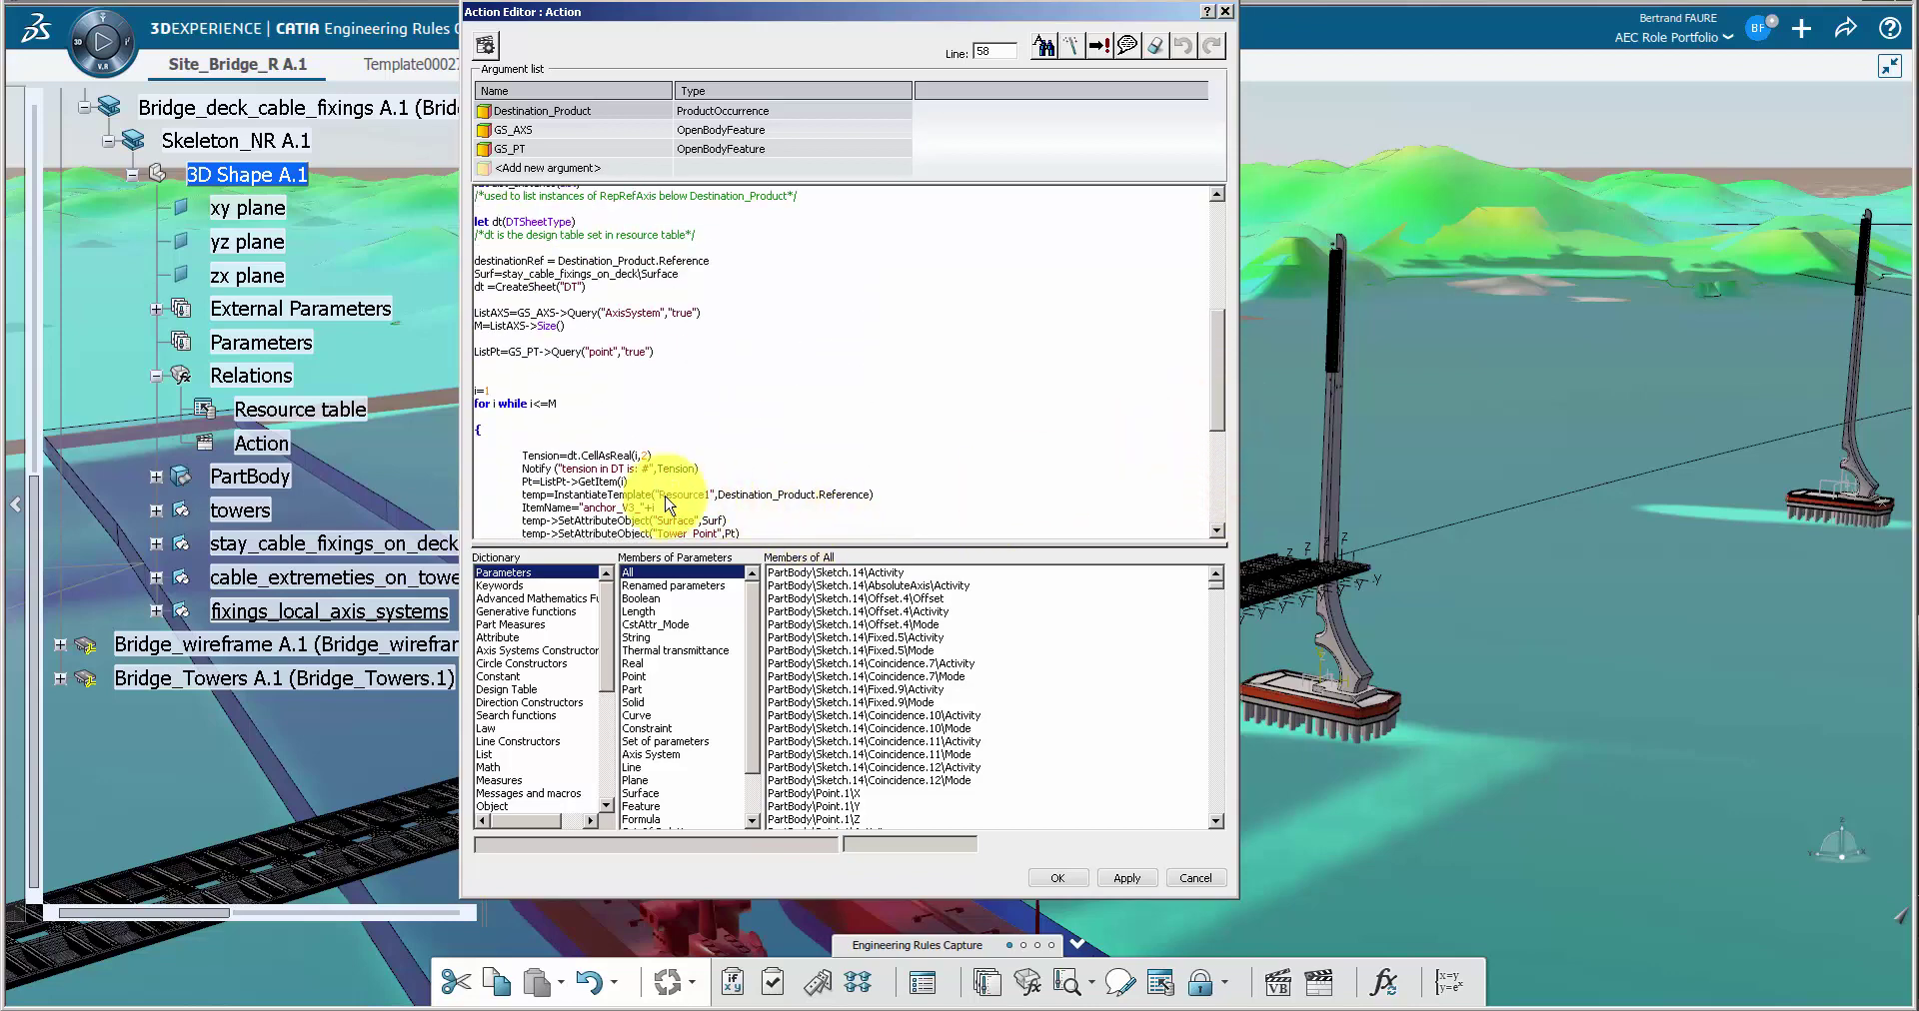
{"action": "scroll", "coordinate": [656, 494], "scroll_direction": "up", "scroll_amount": 1}
{"action": "left_click_drag", "start_coordinate": [659, 504], "coordinate": [715, 506]}
{"action": "left_click", "coordinate": [577, 298]}
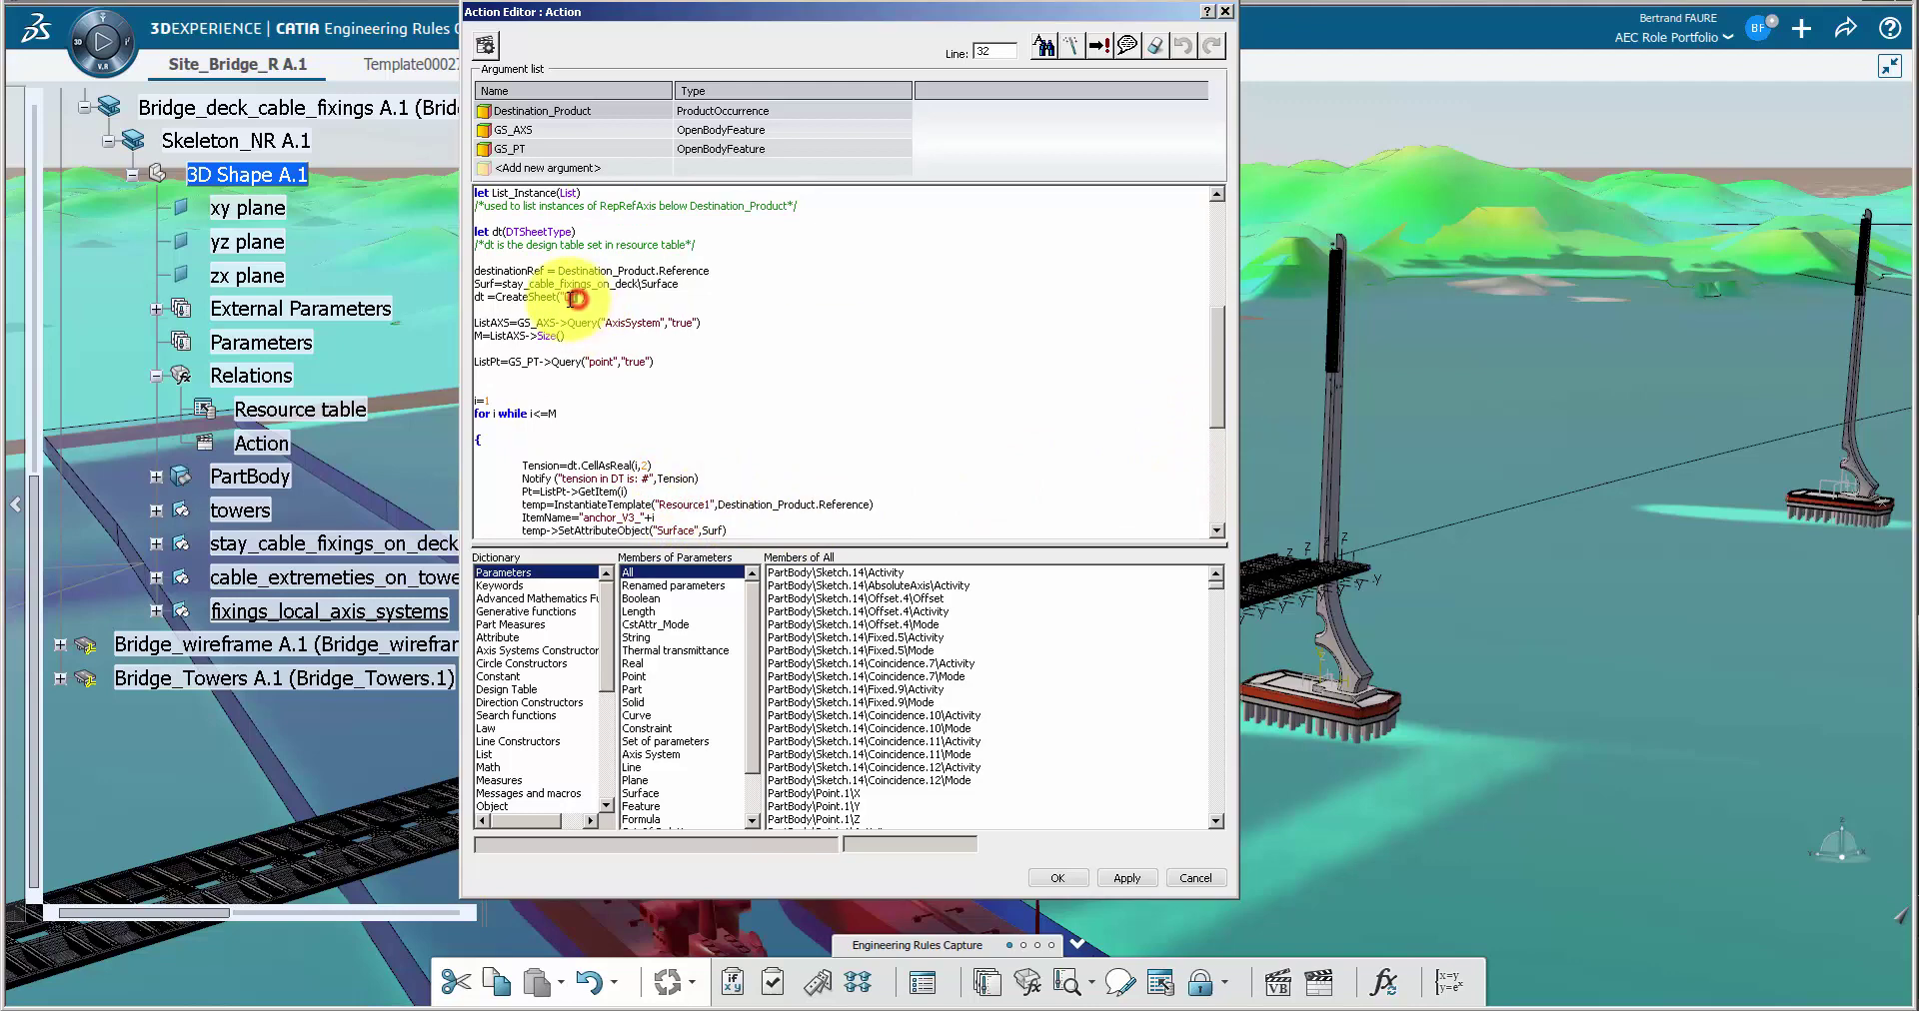
{"action": "left_click", "coordinate": [1051, 879]}
Step: Review the resource table's DT anchor-tension design table and Resource1 mapping
{"action": "left_click", "coordinate": [350, 407]}
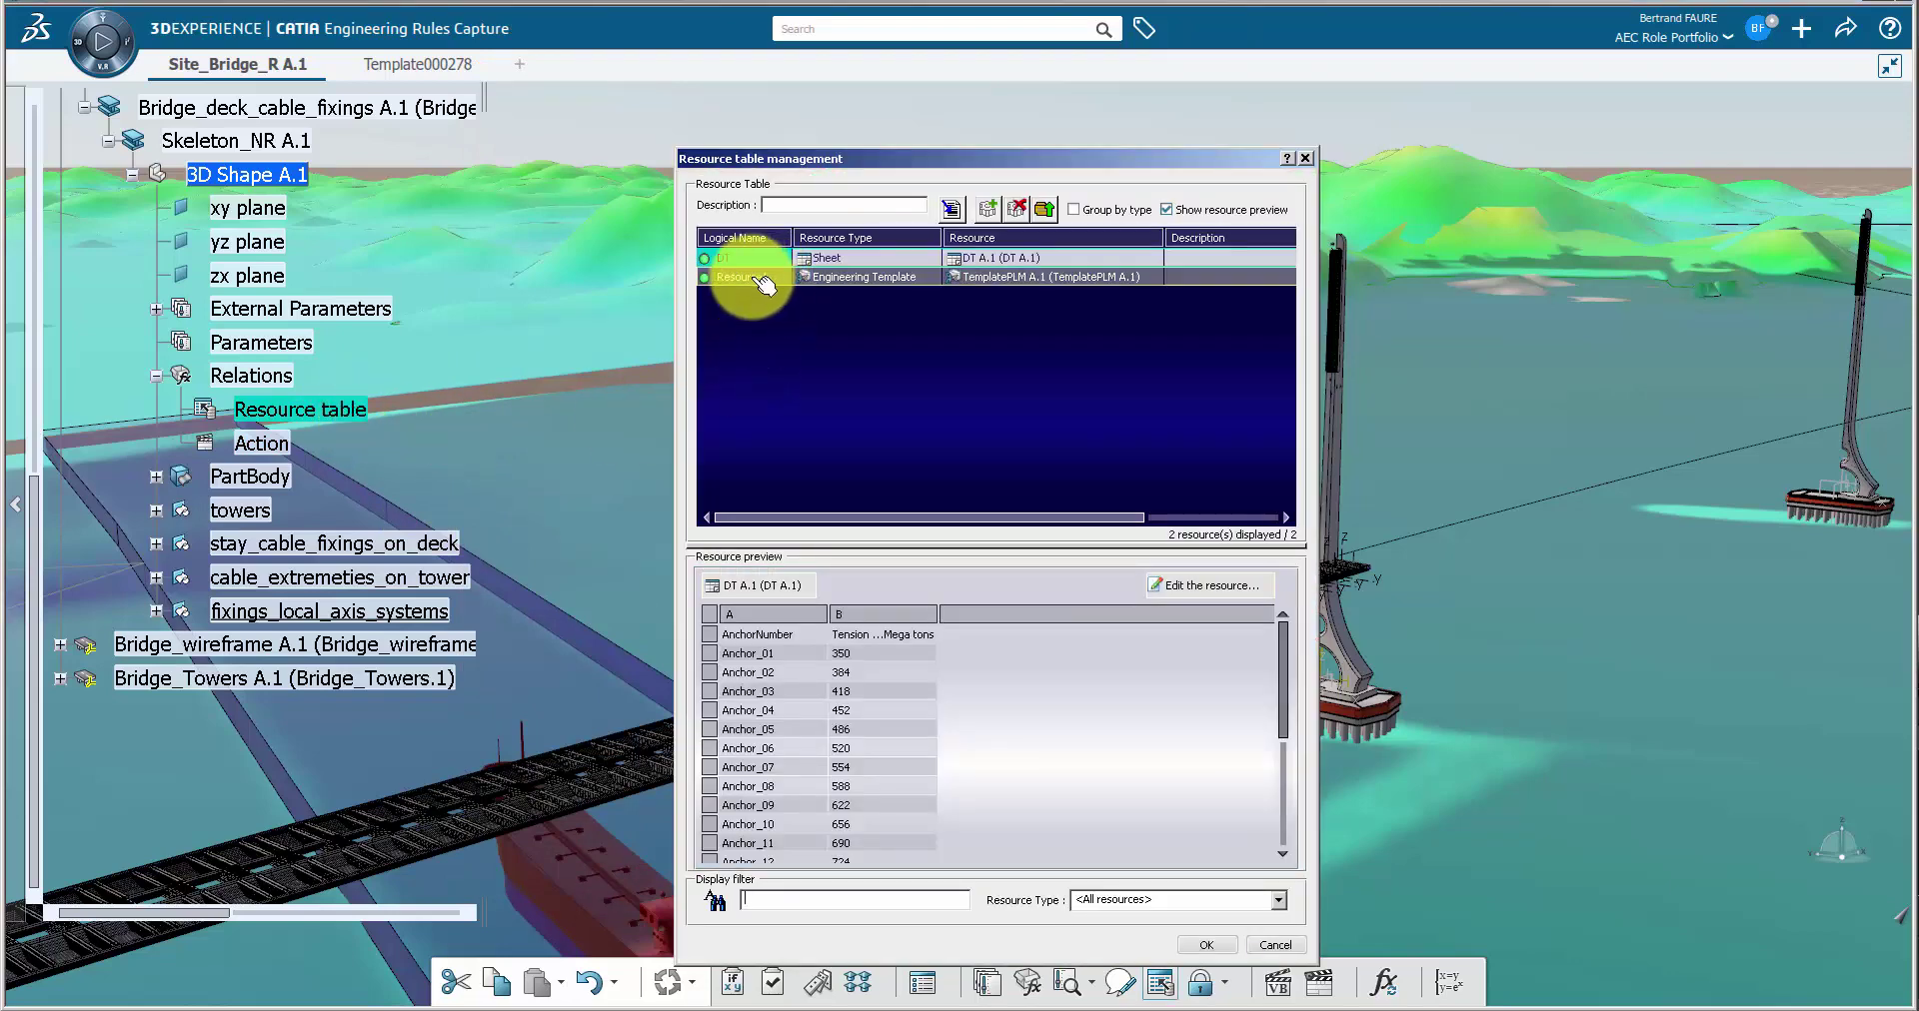
{"action": "left_click", "coordinate": [748, 259]}
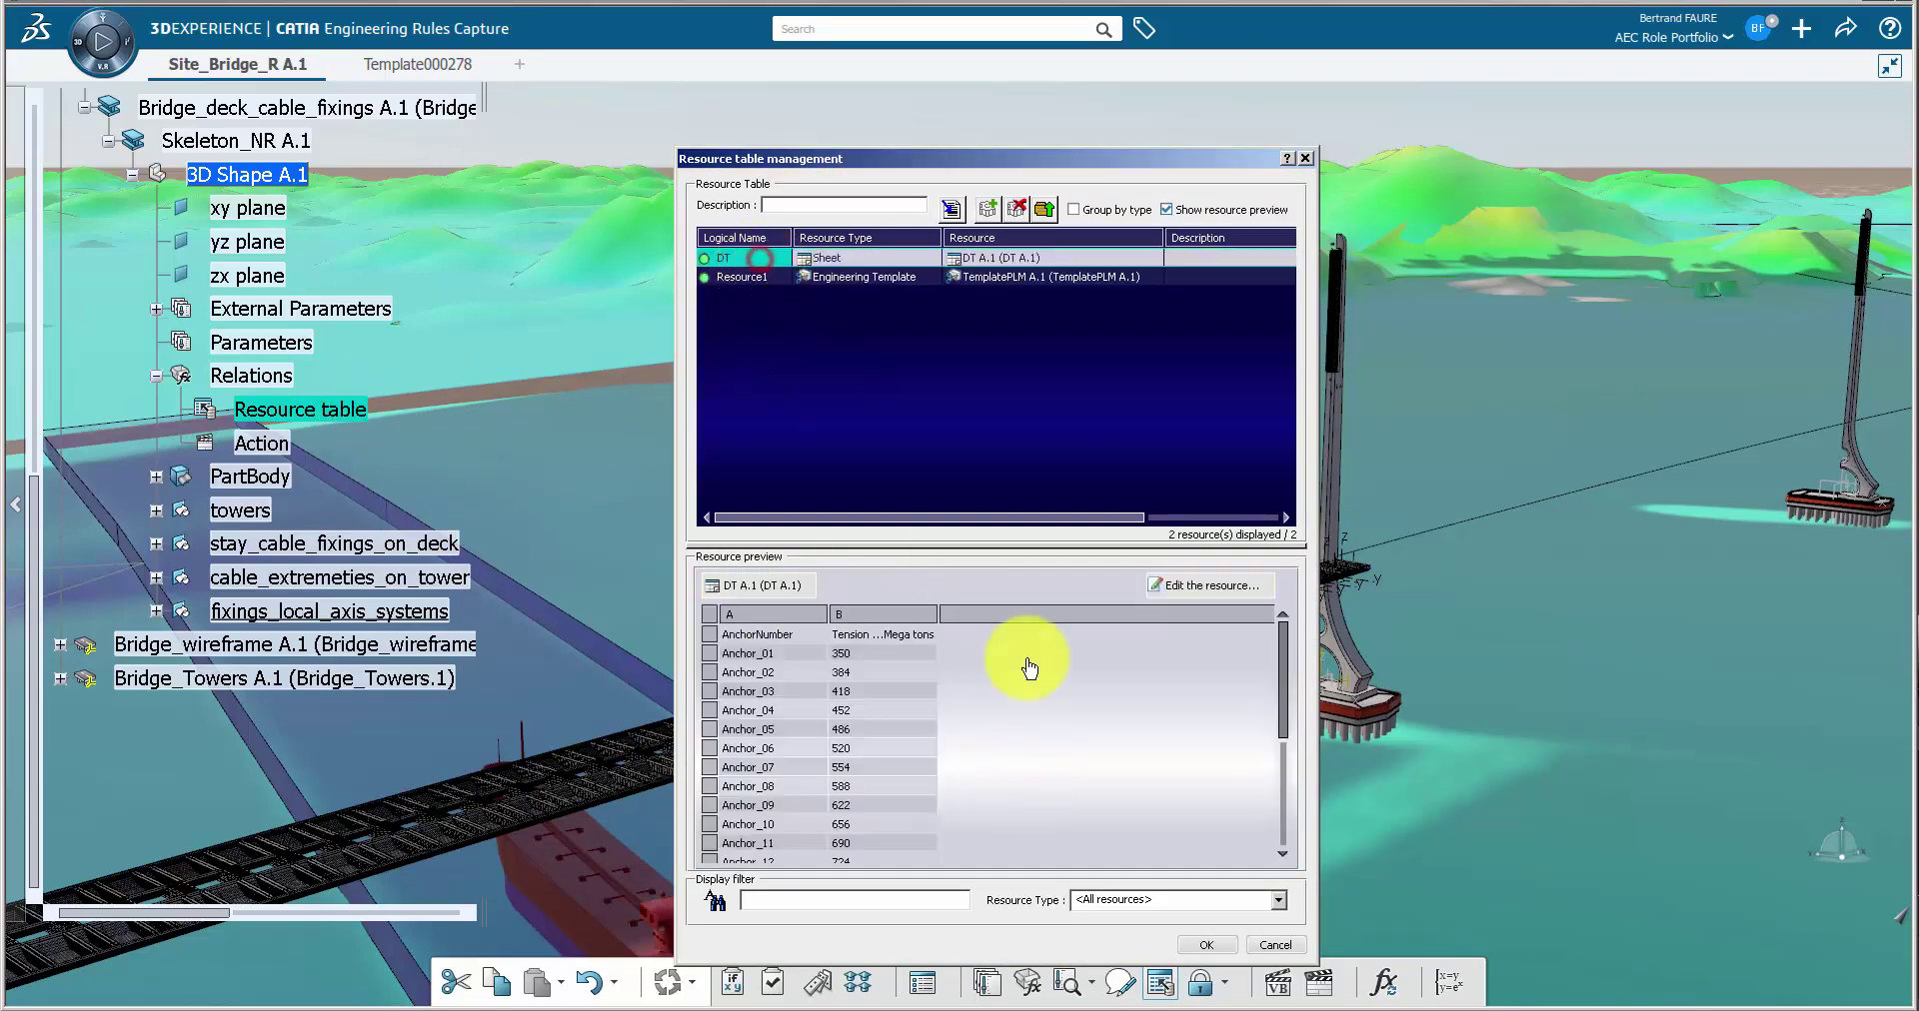
{"action": "left_click", "coordinate": [1231, 946]}
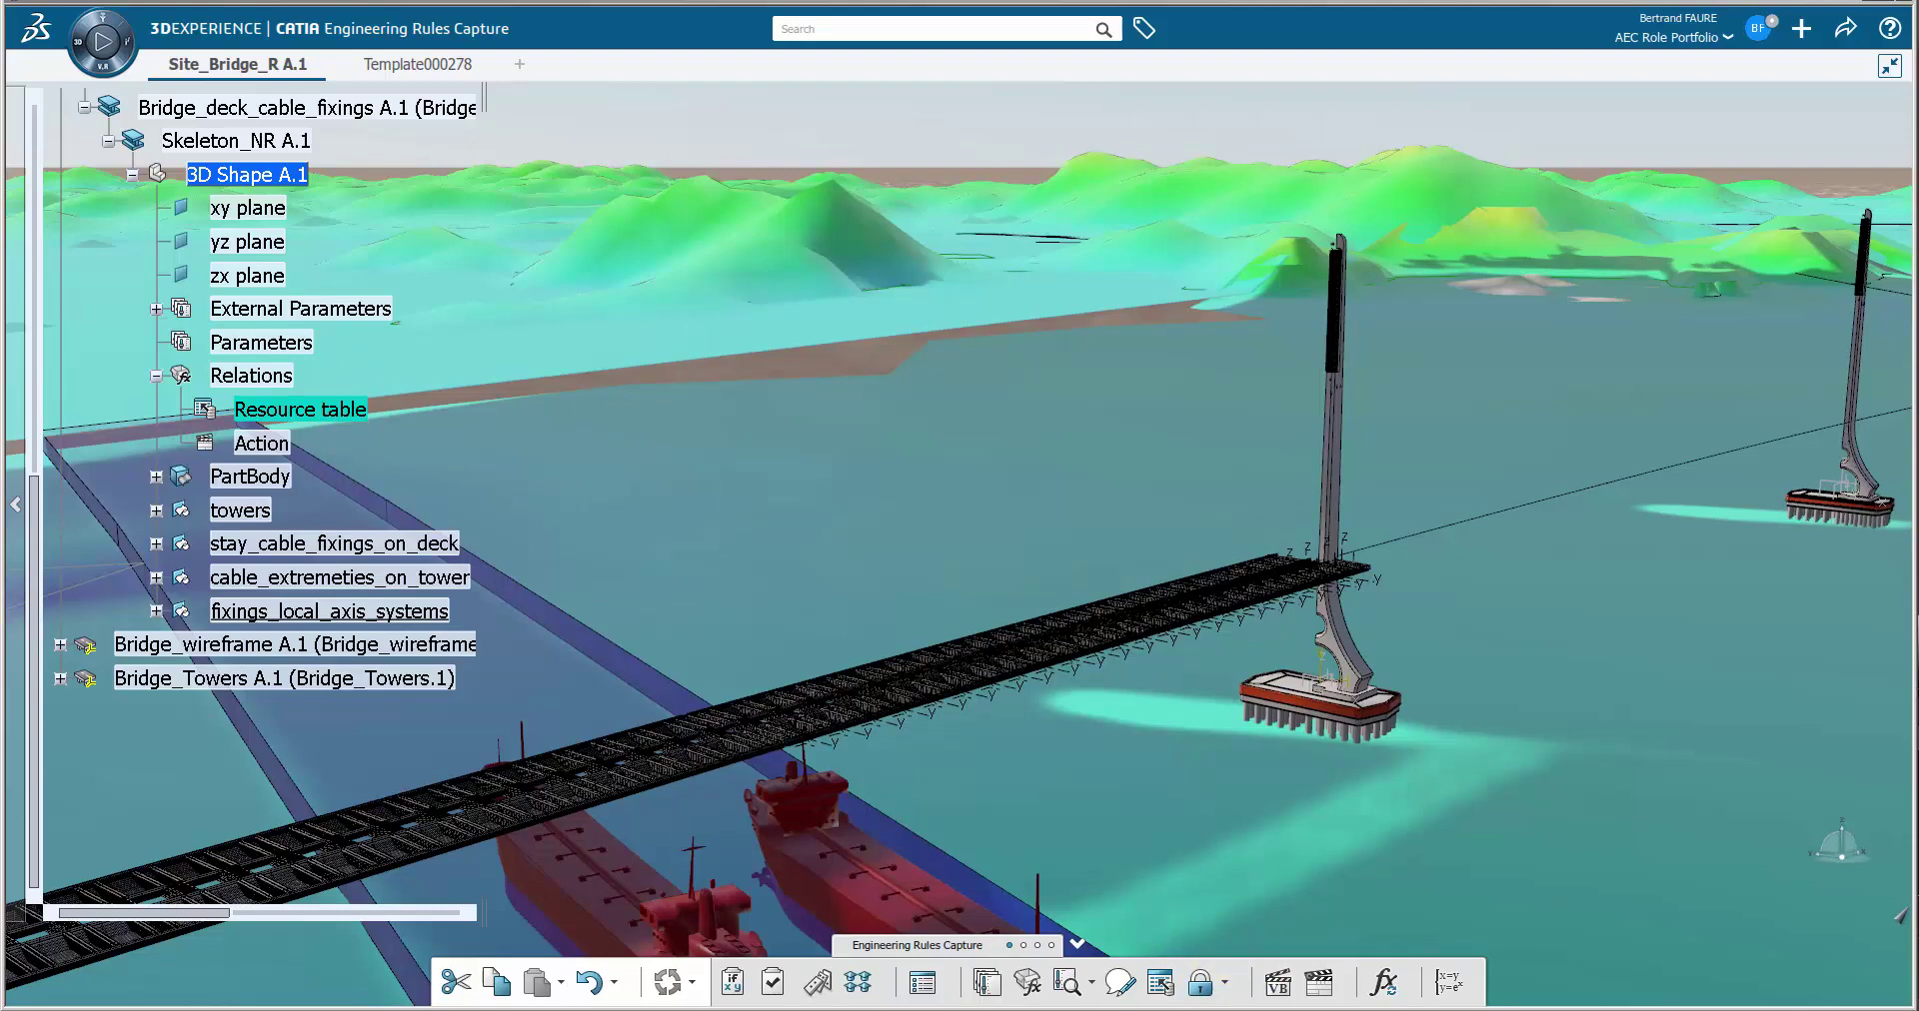
{"action": "left_click", "coordinate": [380, 105]}
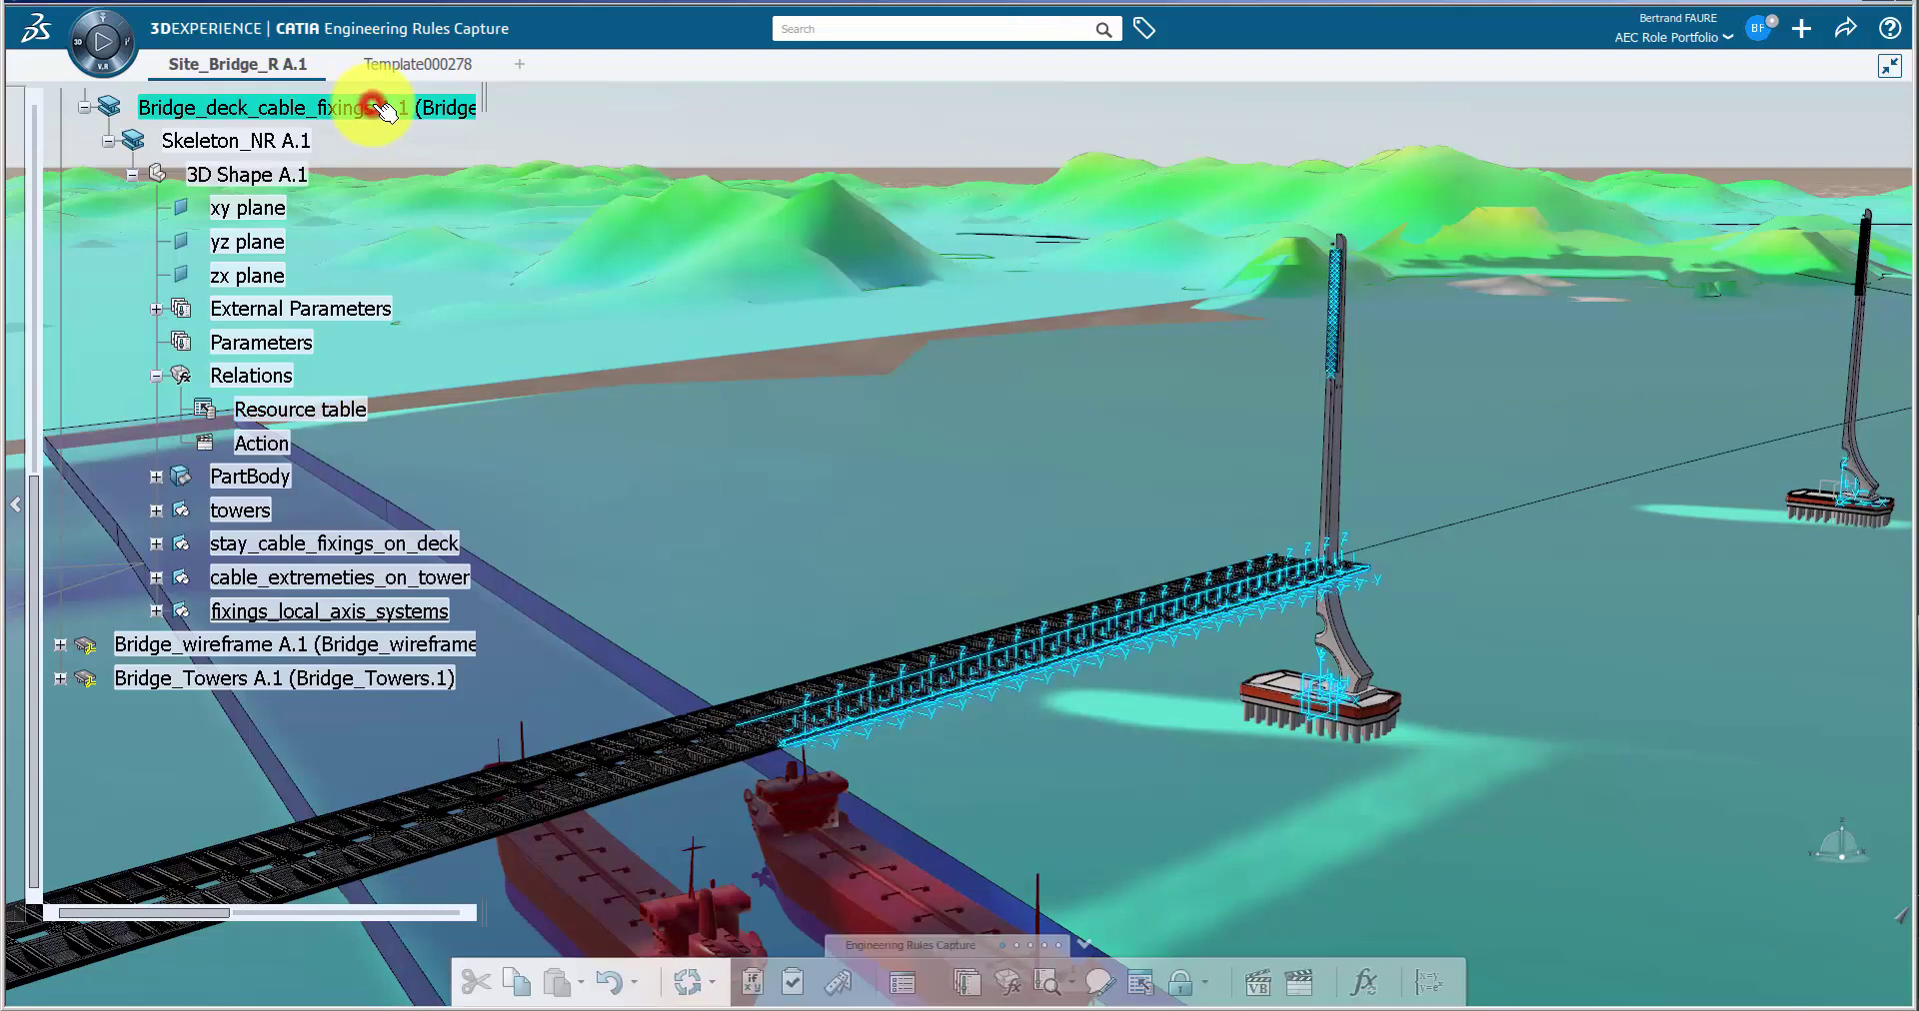
Step: Run the Action rule script from its context menu
{"action": "right_click", "coordinate": [271, 446]}
{"action": "left_click", "coordinate": [336, 755]}
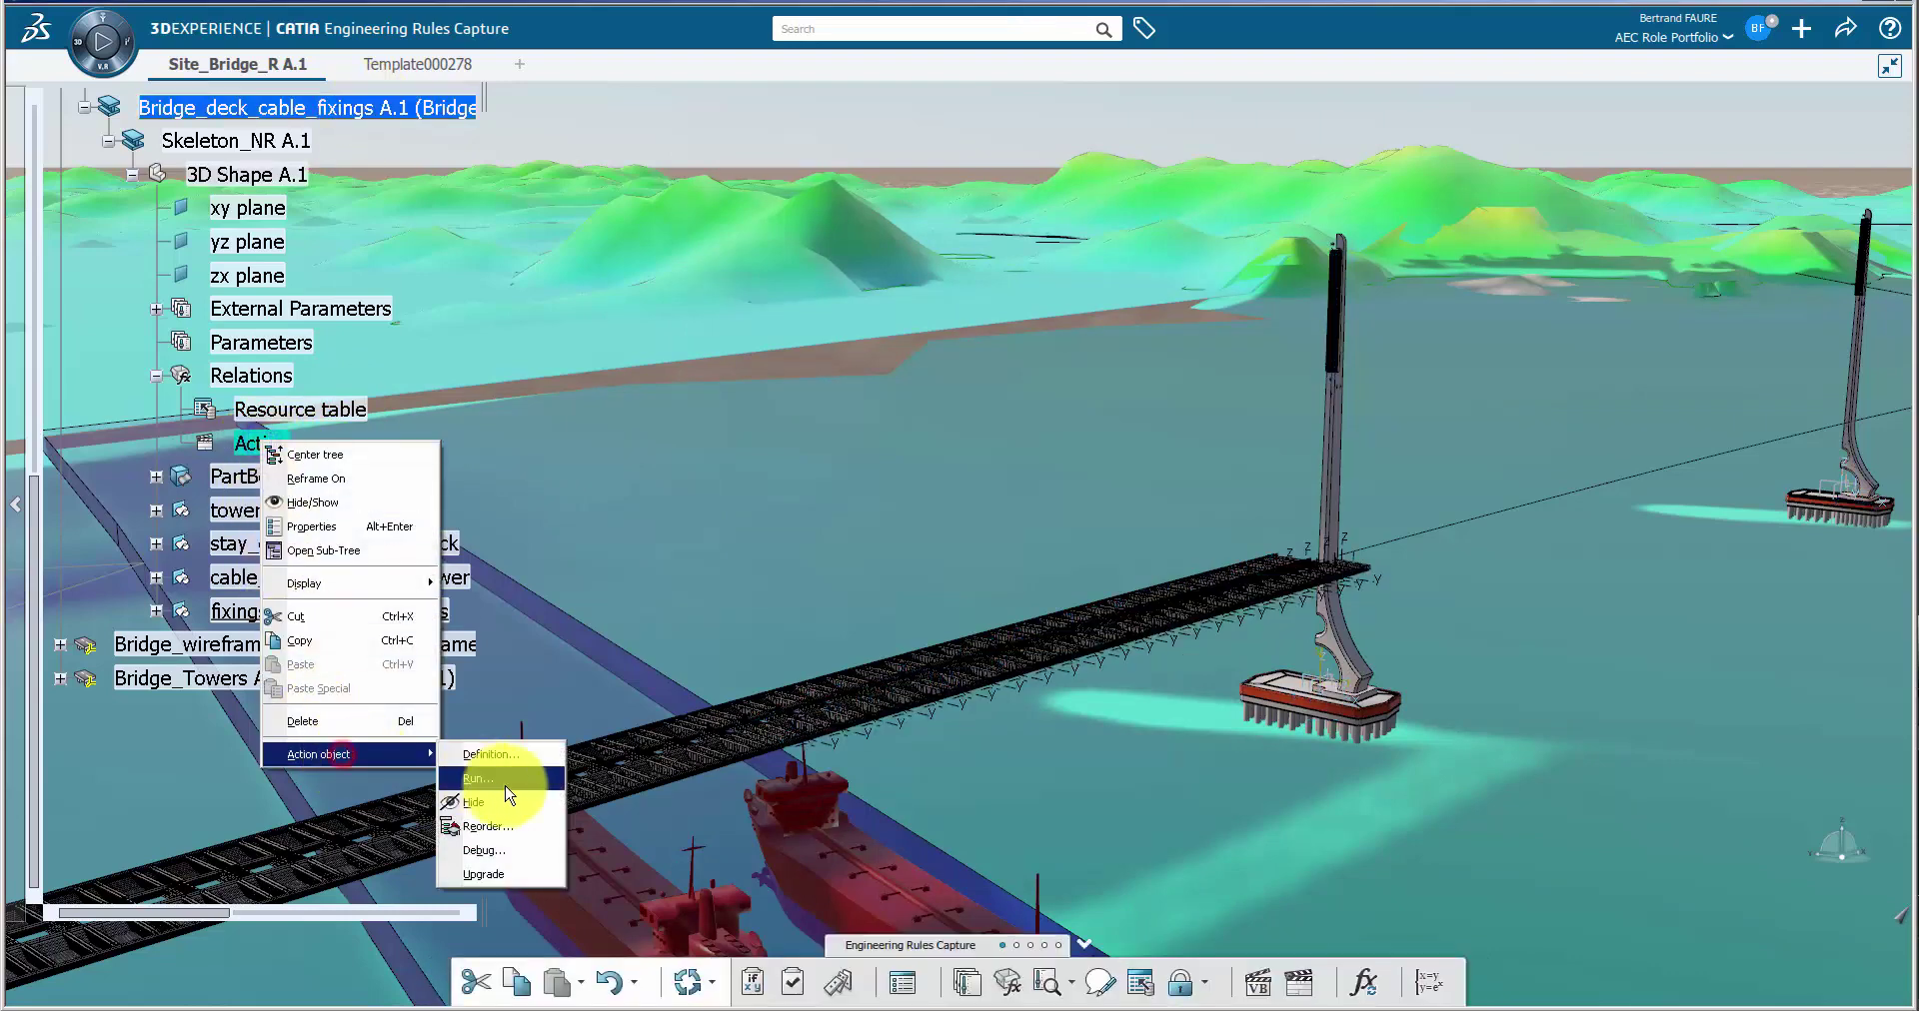
{"action": "left_click", "coordinate": [490, 779]}
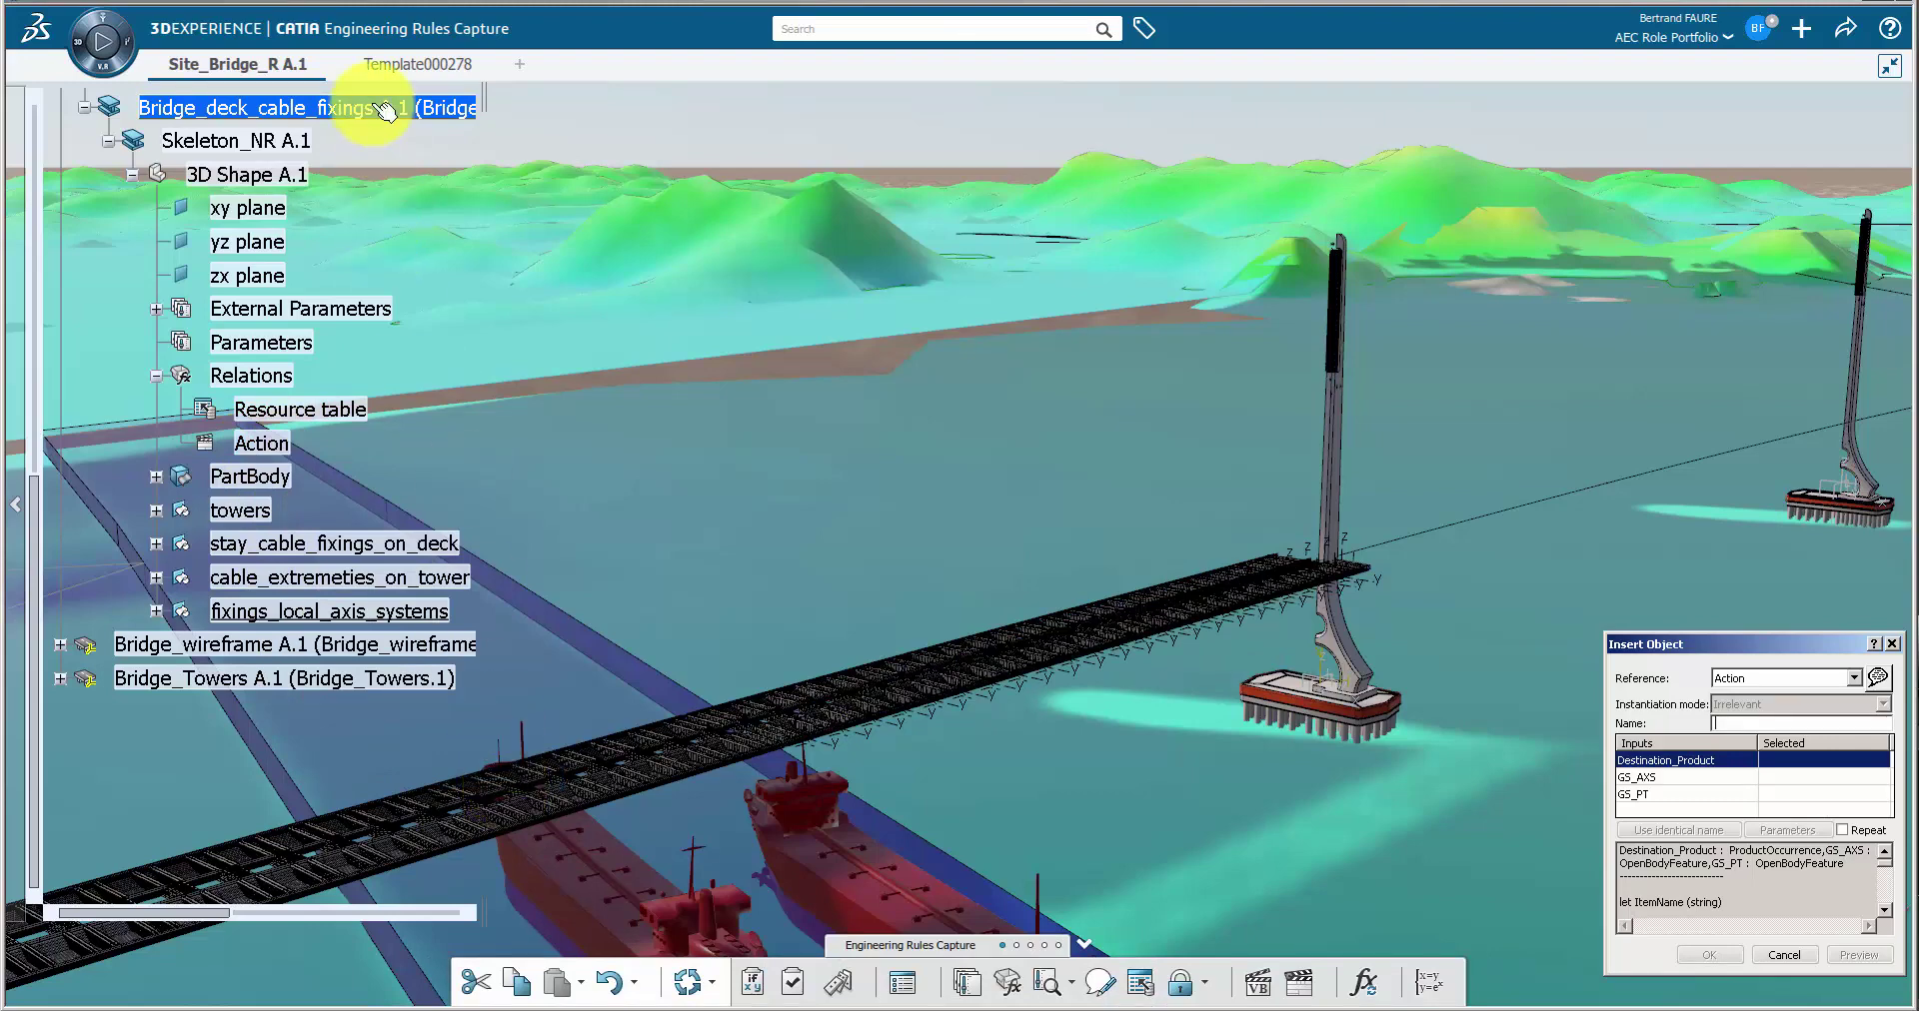
Step: Insert the template with Bridge_deck_cable_fixings as destination and fixings_local_axis_systems as axes
{"action": "left_click", "coordinate": [380, 108]}
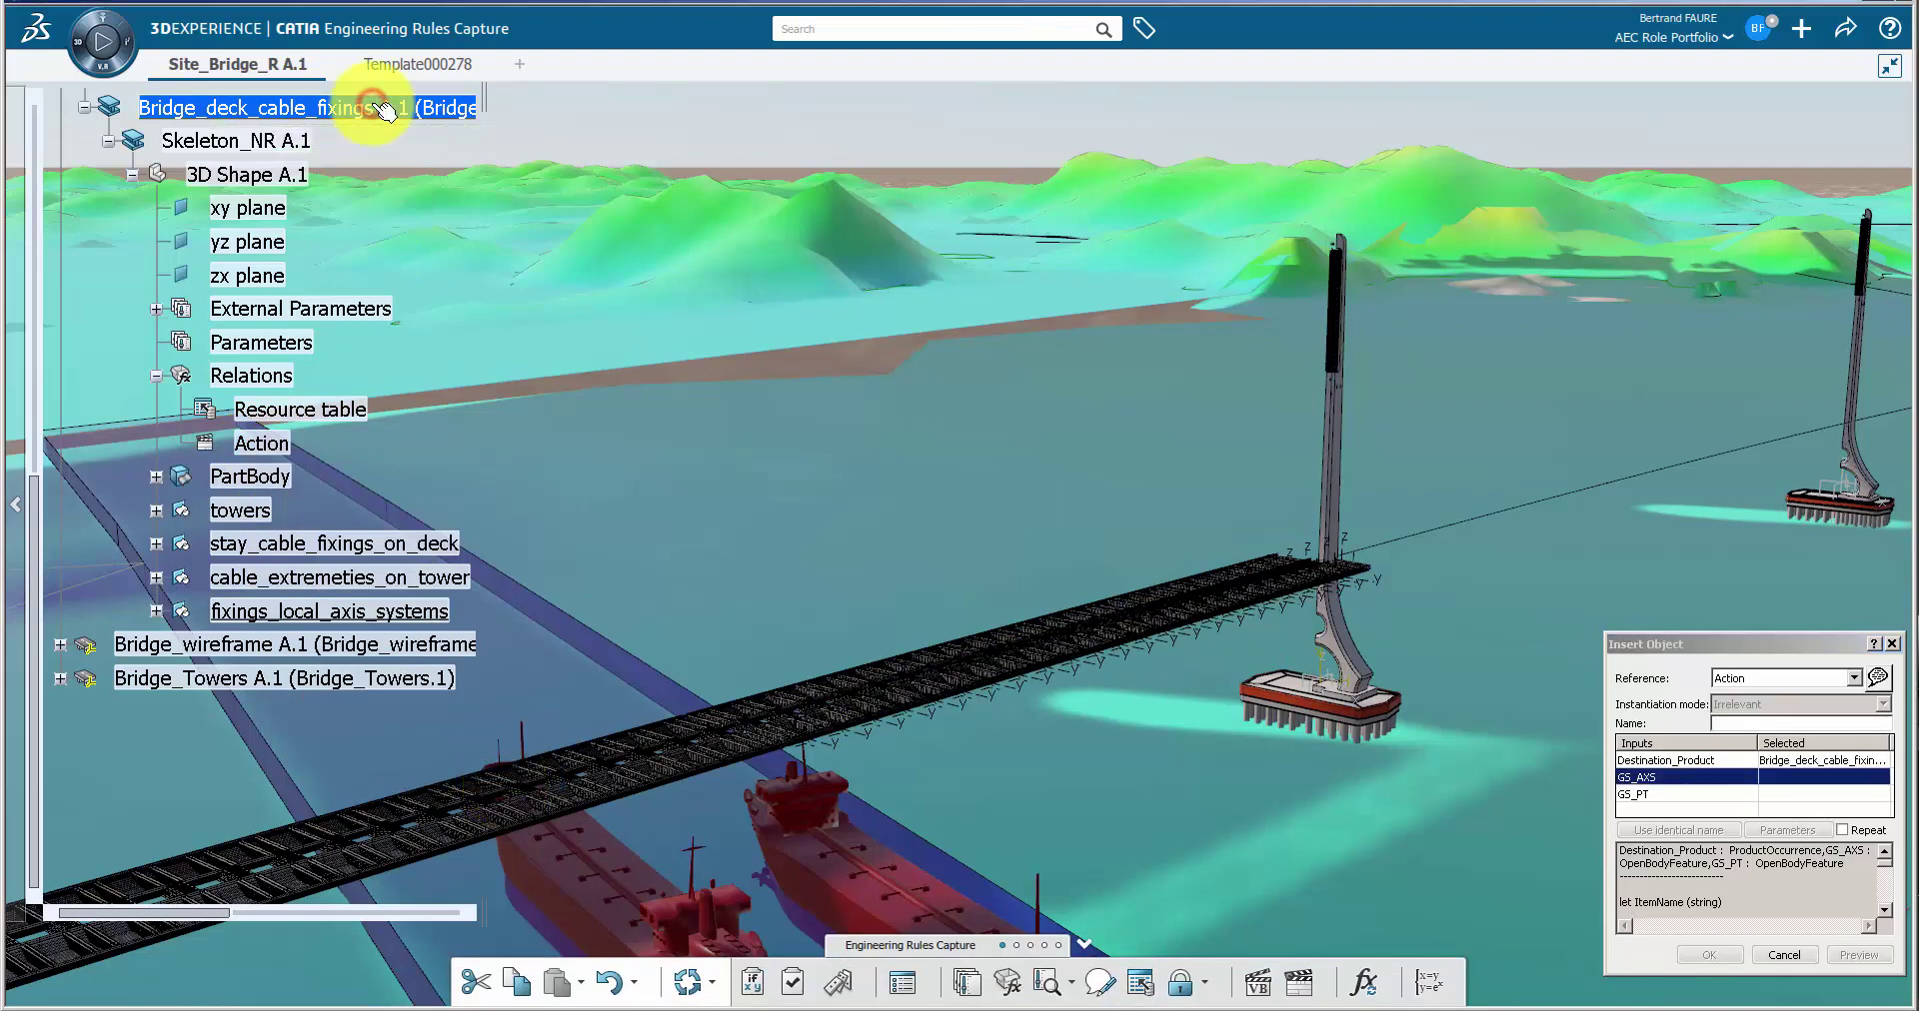
{"action": "left_click", "coordinate": [414, 608]}
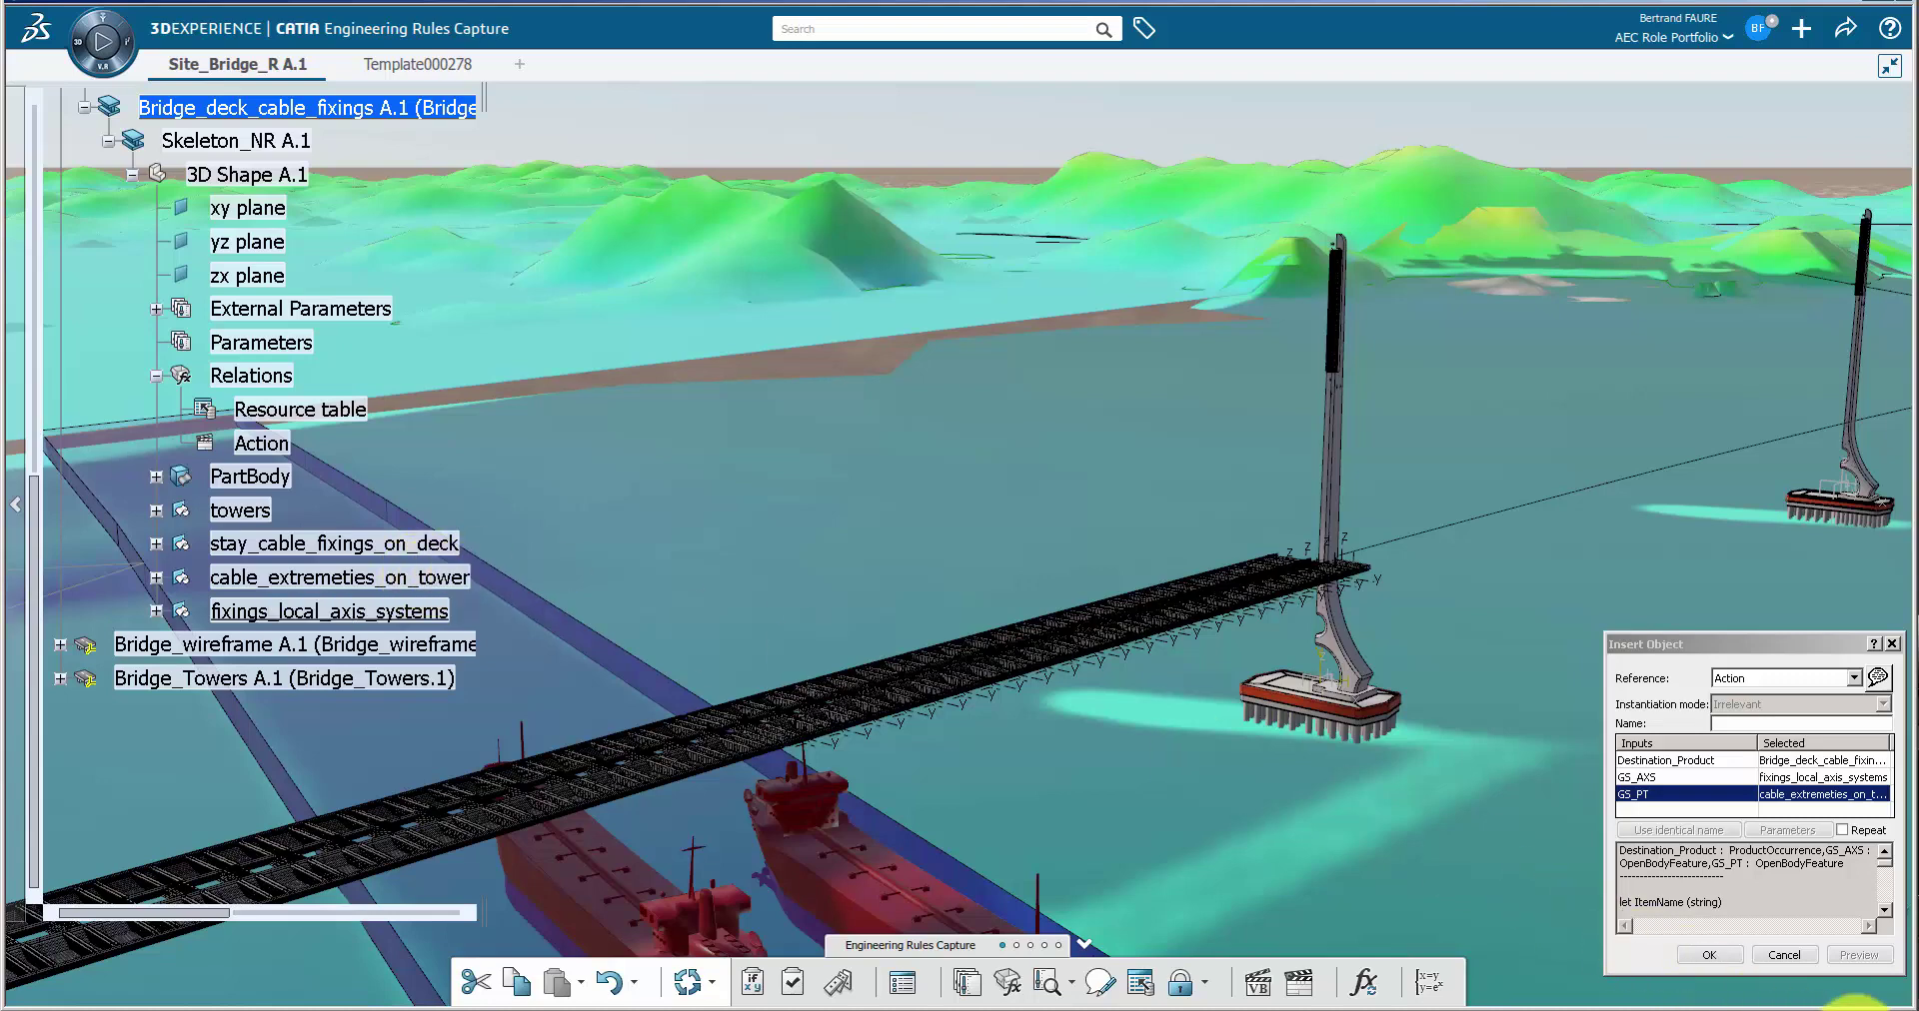
{"action": "left_click", "coordinate": [1855, 1005]}
{"action": "left_click", "coordinate": [1855, 1003]}
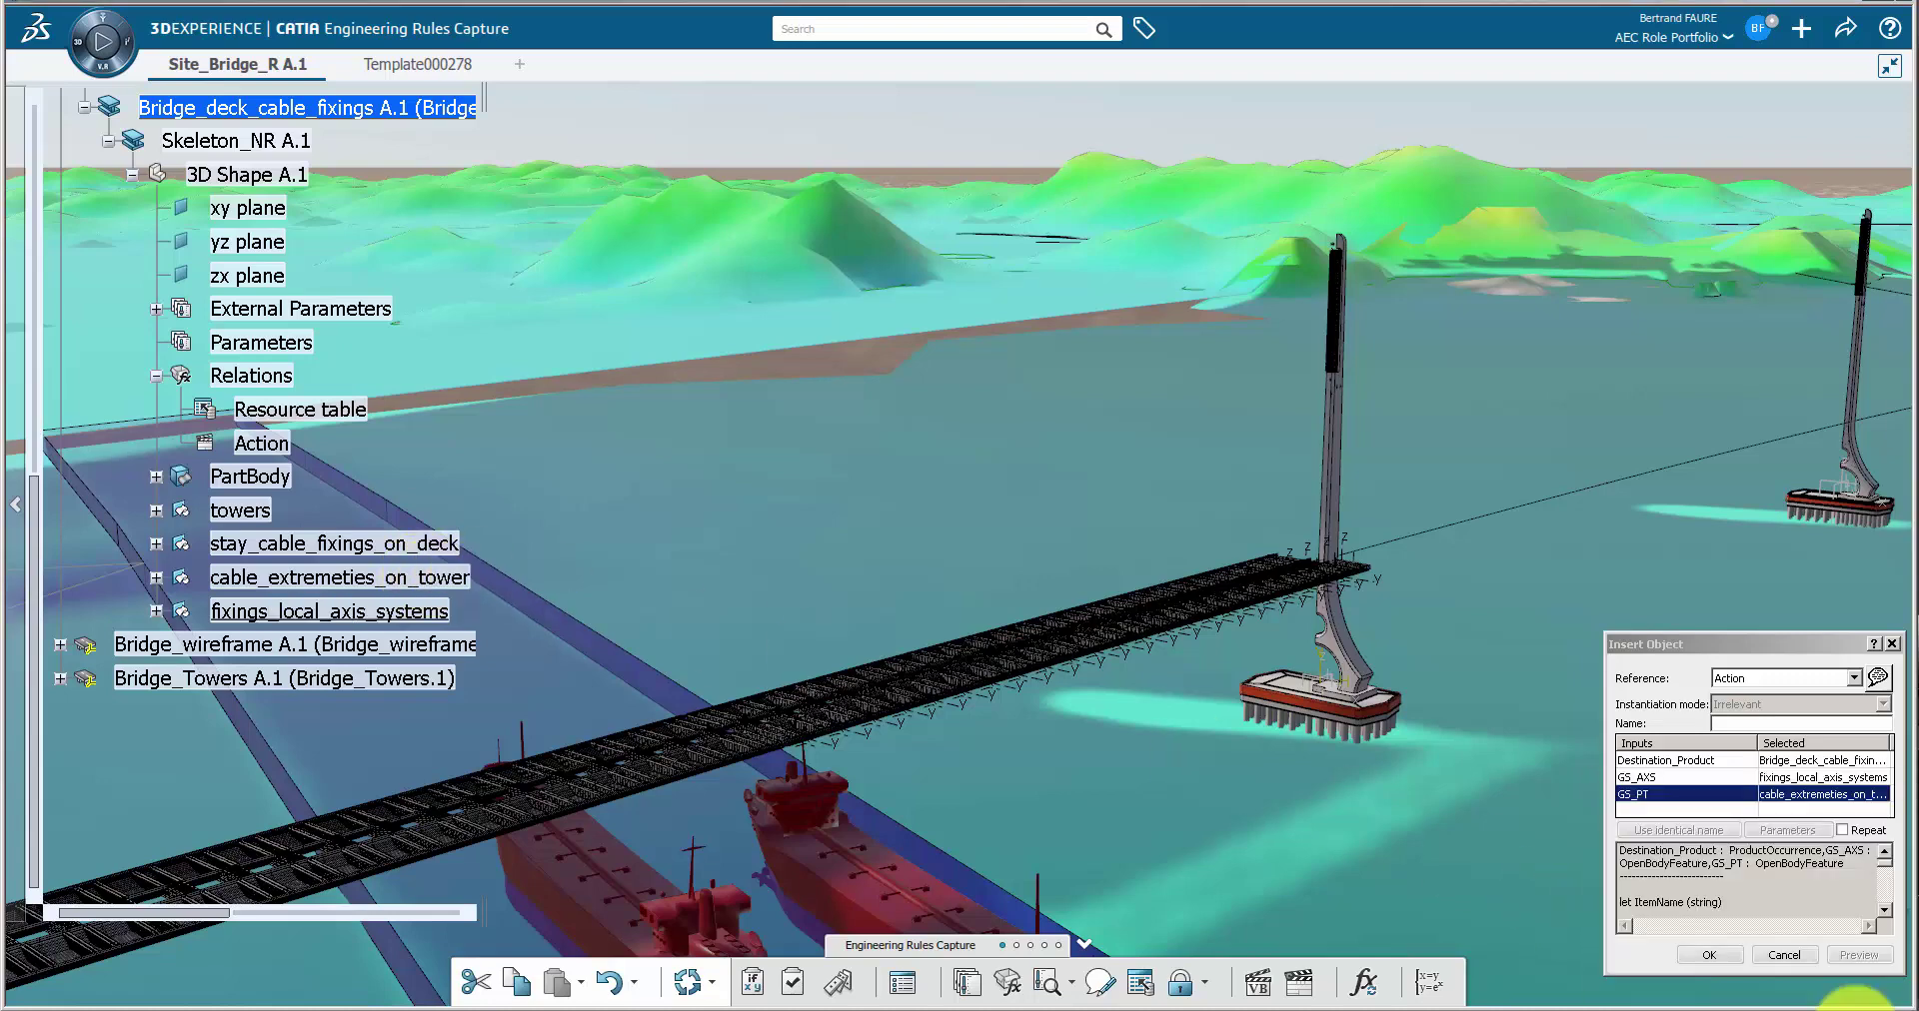
{"action": "left_click", "coordinate": [1732, 957]}
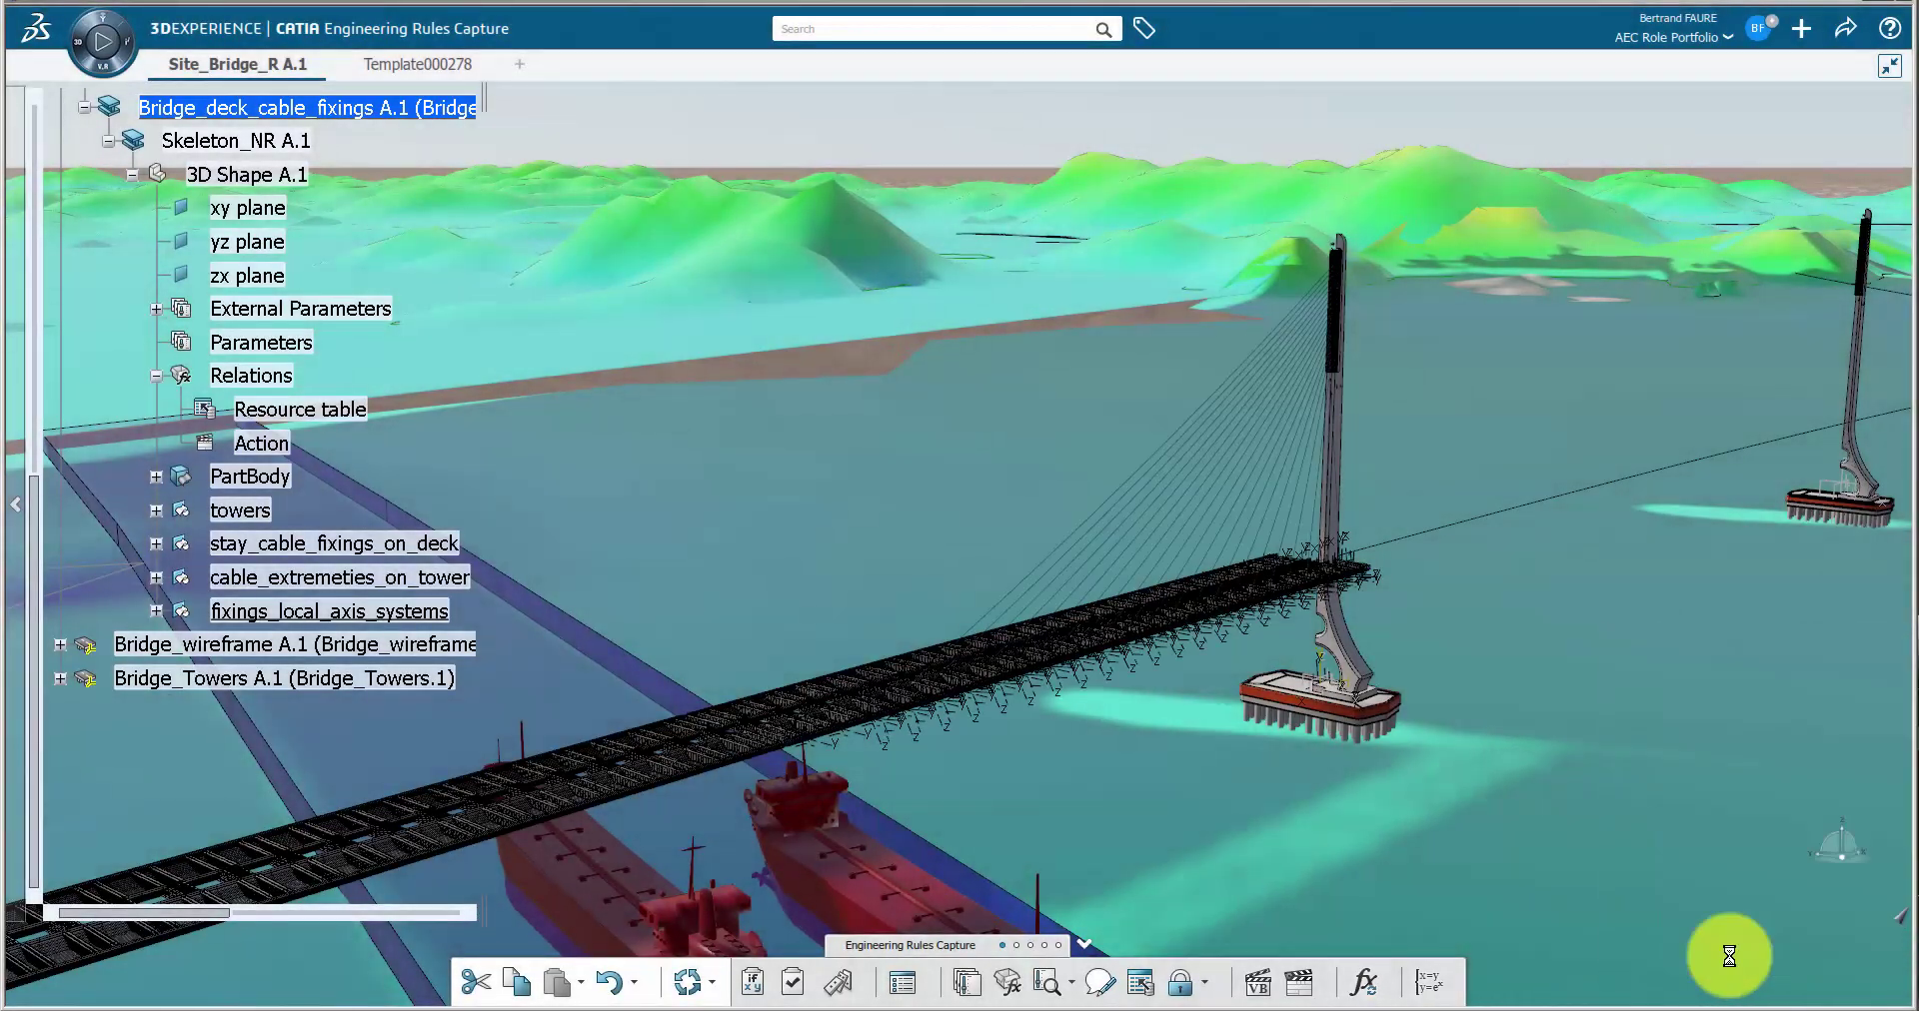
Step: Zoom in on the deck anchors and locate a picked stay cable in the tree
{"action": "left_click", "coordinate": [1856, 1006]}
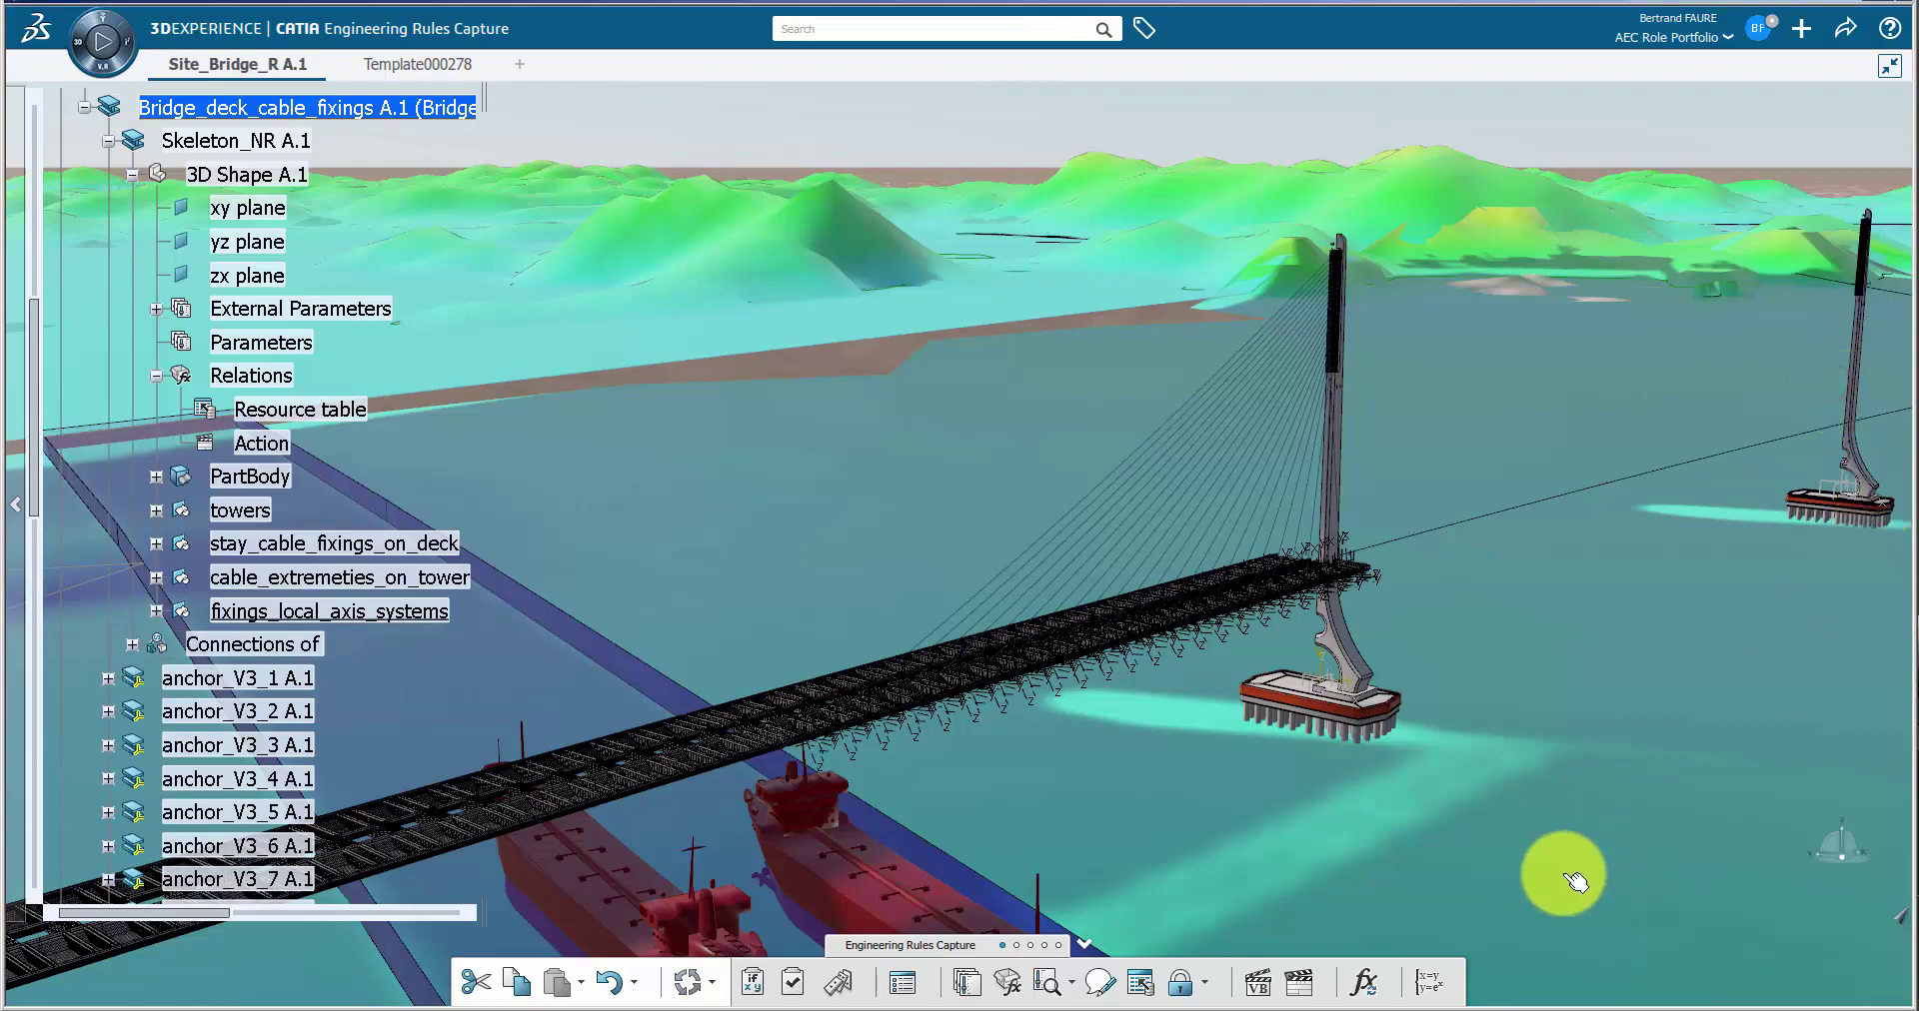
{"action": "mouse_move", "coordinate": [1132, 760]}
{"action": "middle_mouse_down"}
{"action": "mouse_move", "coordinate": [1047, 411]}
{"action": "mouse_move", "coordinate": [1049, 290]}
{"action": "middle_mouse_up"}
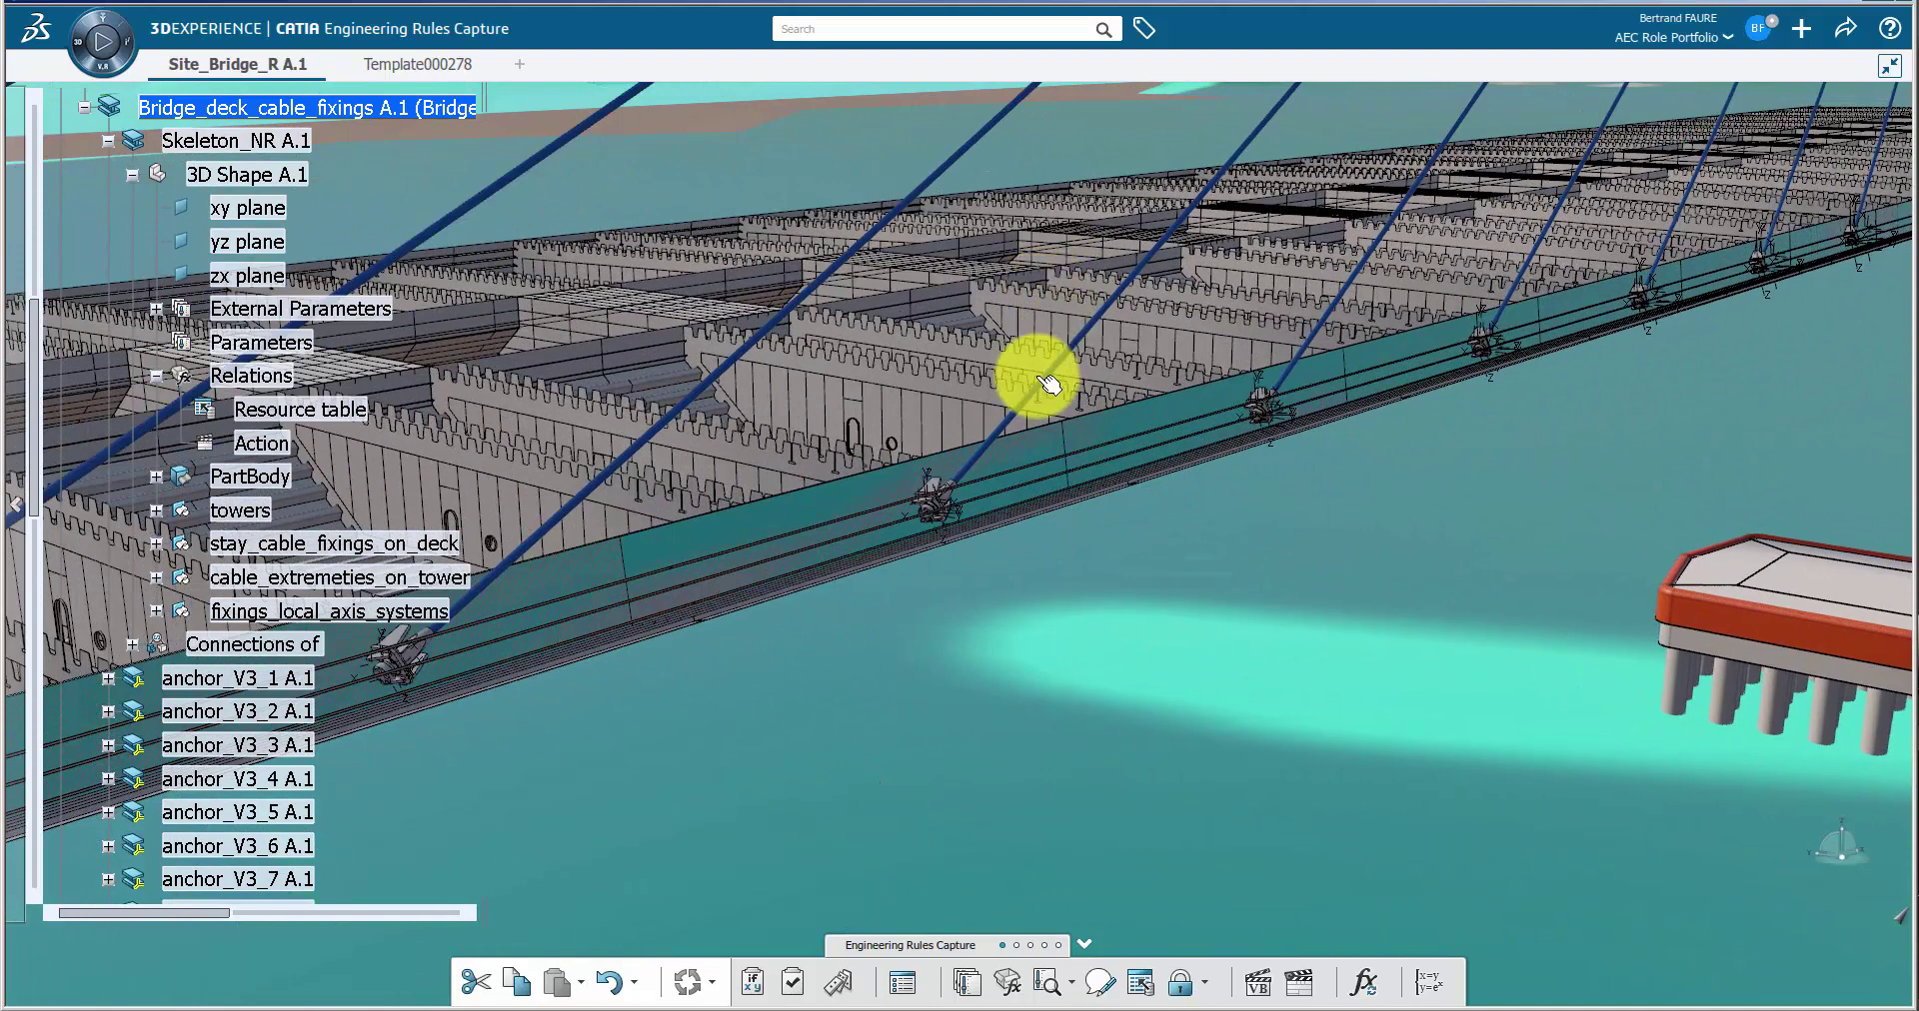
{"action": "right_click", "coordinate": [1052, 388]}
{"action": "left_click", "coordinate": [1068, 402]}
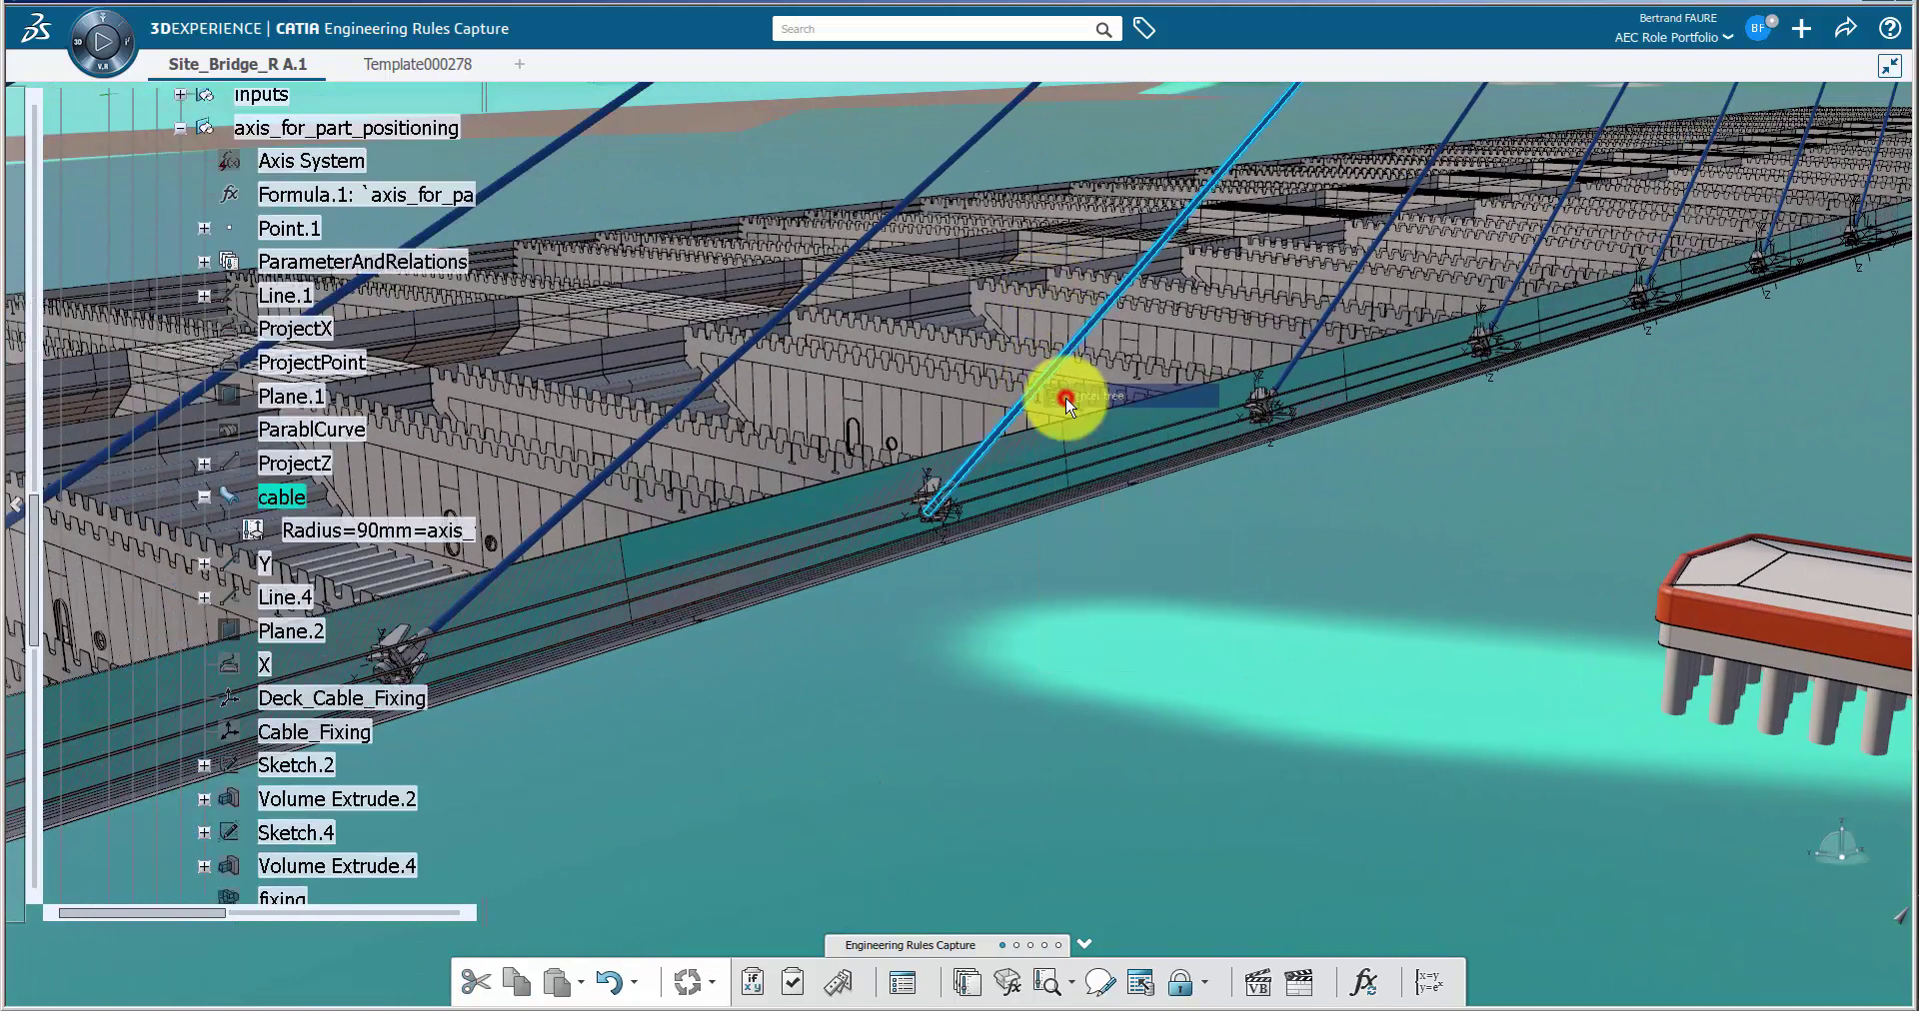
Step: Select anchor_V3_15 and its drawing node in the specification tree
{"action": "scroll", "coordinate": [343, 206], "scroll_direction": "up", "scroll_amount": 5}
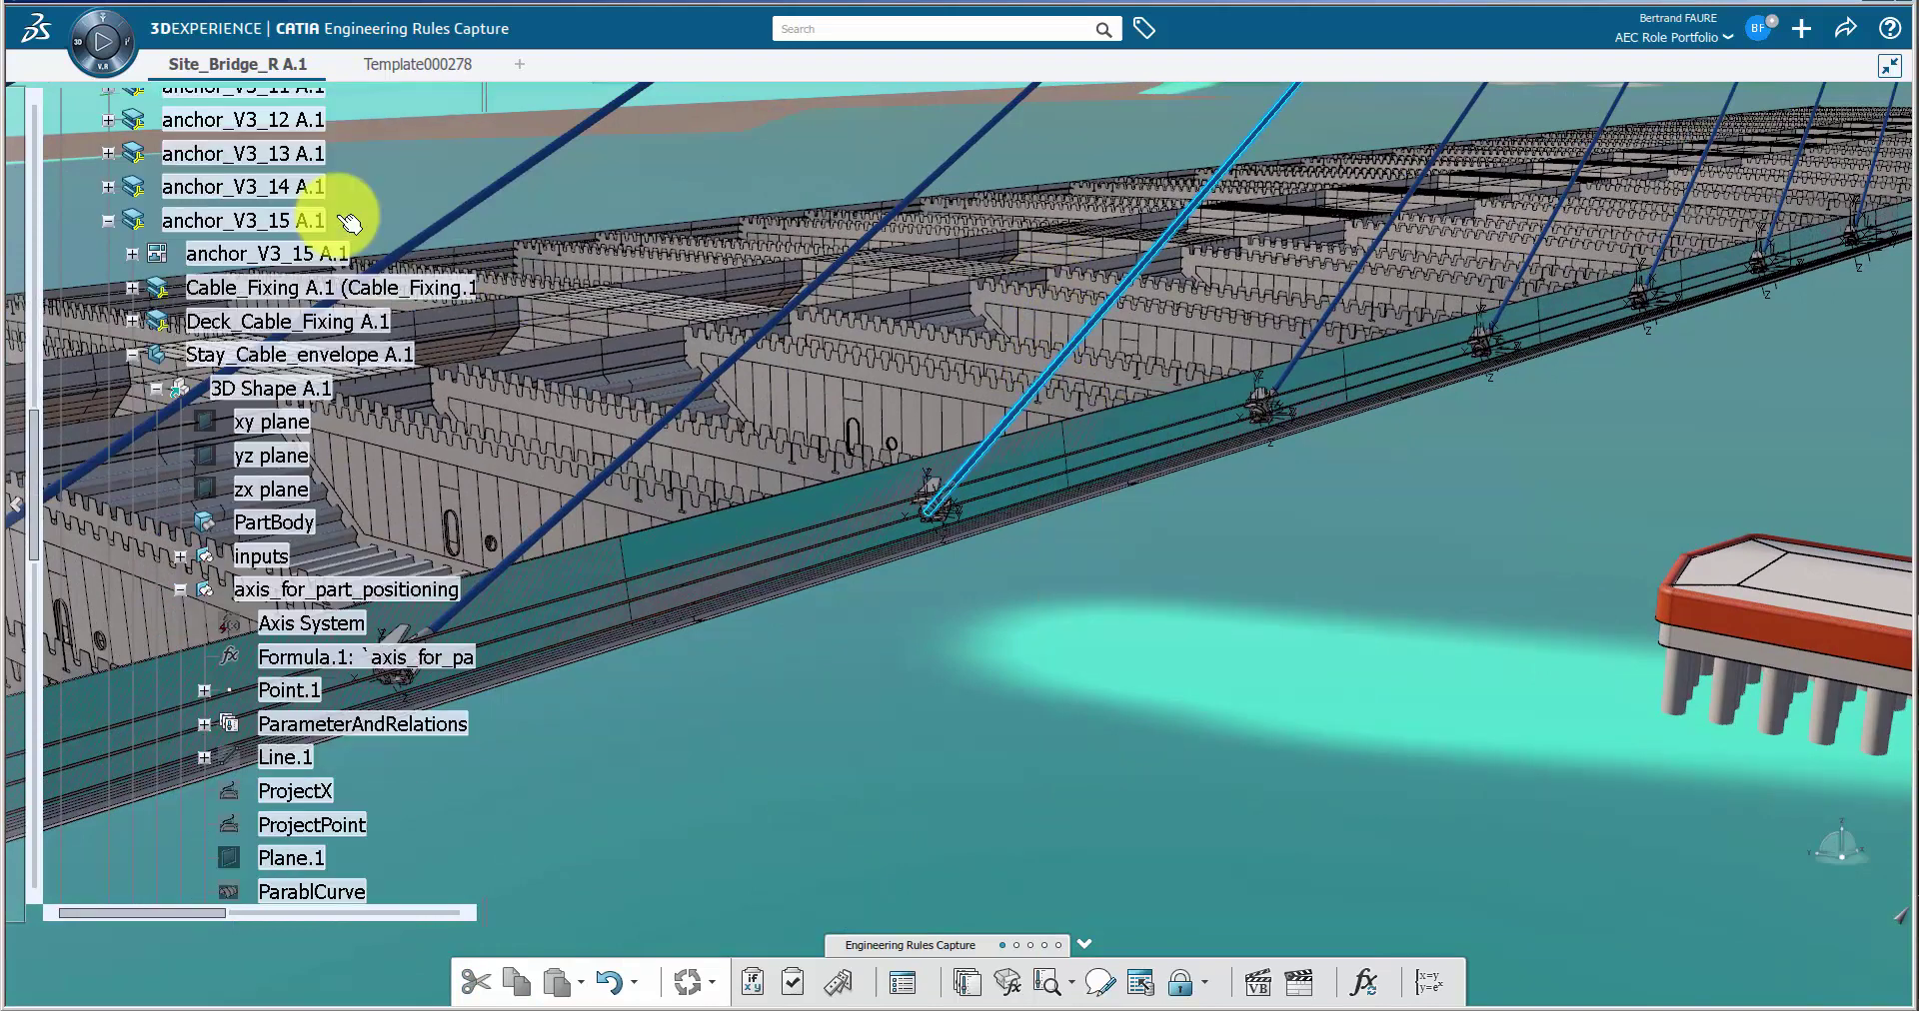
{"action": "left_click", "coordinate": [304, 254]}
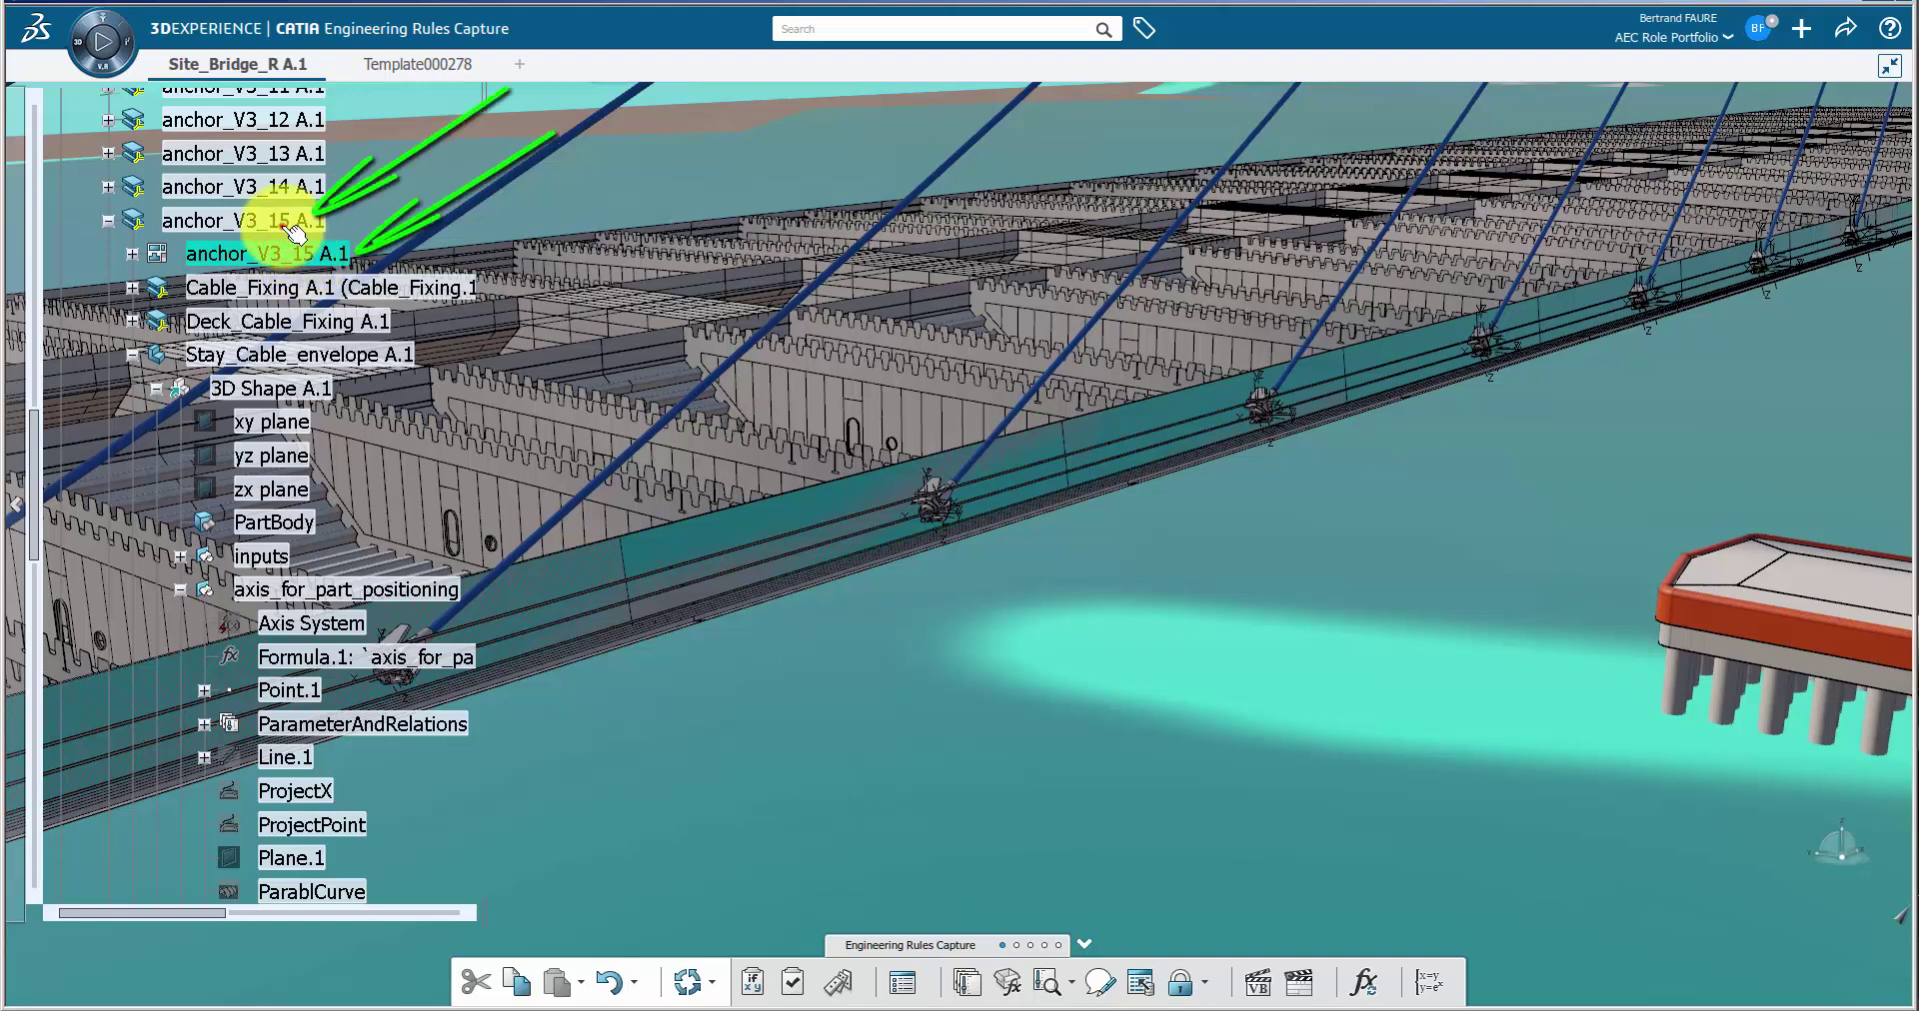
{"action": "left_click", "coordinate": [305, 221]}
{"action": "left_click", "coordinate": [318, 254]}
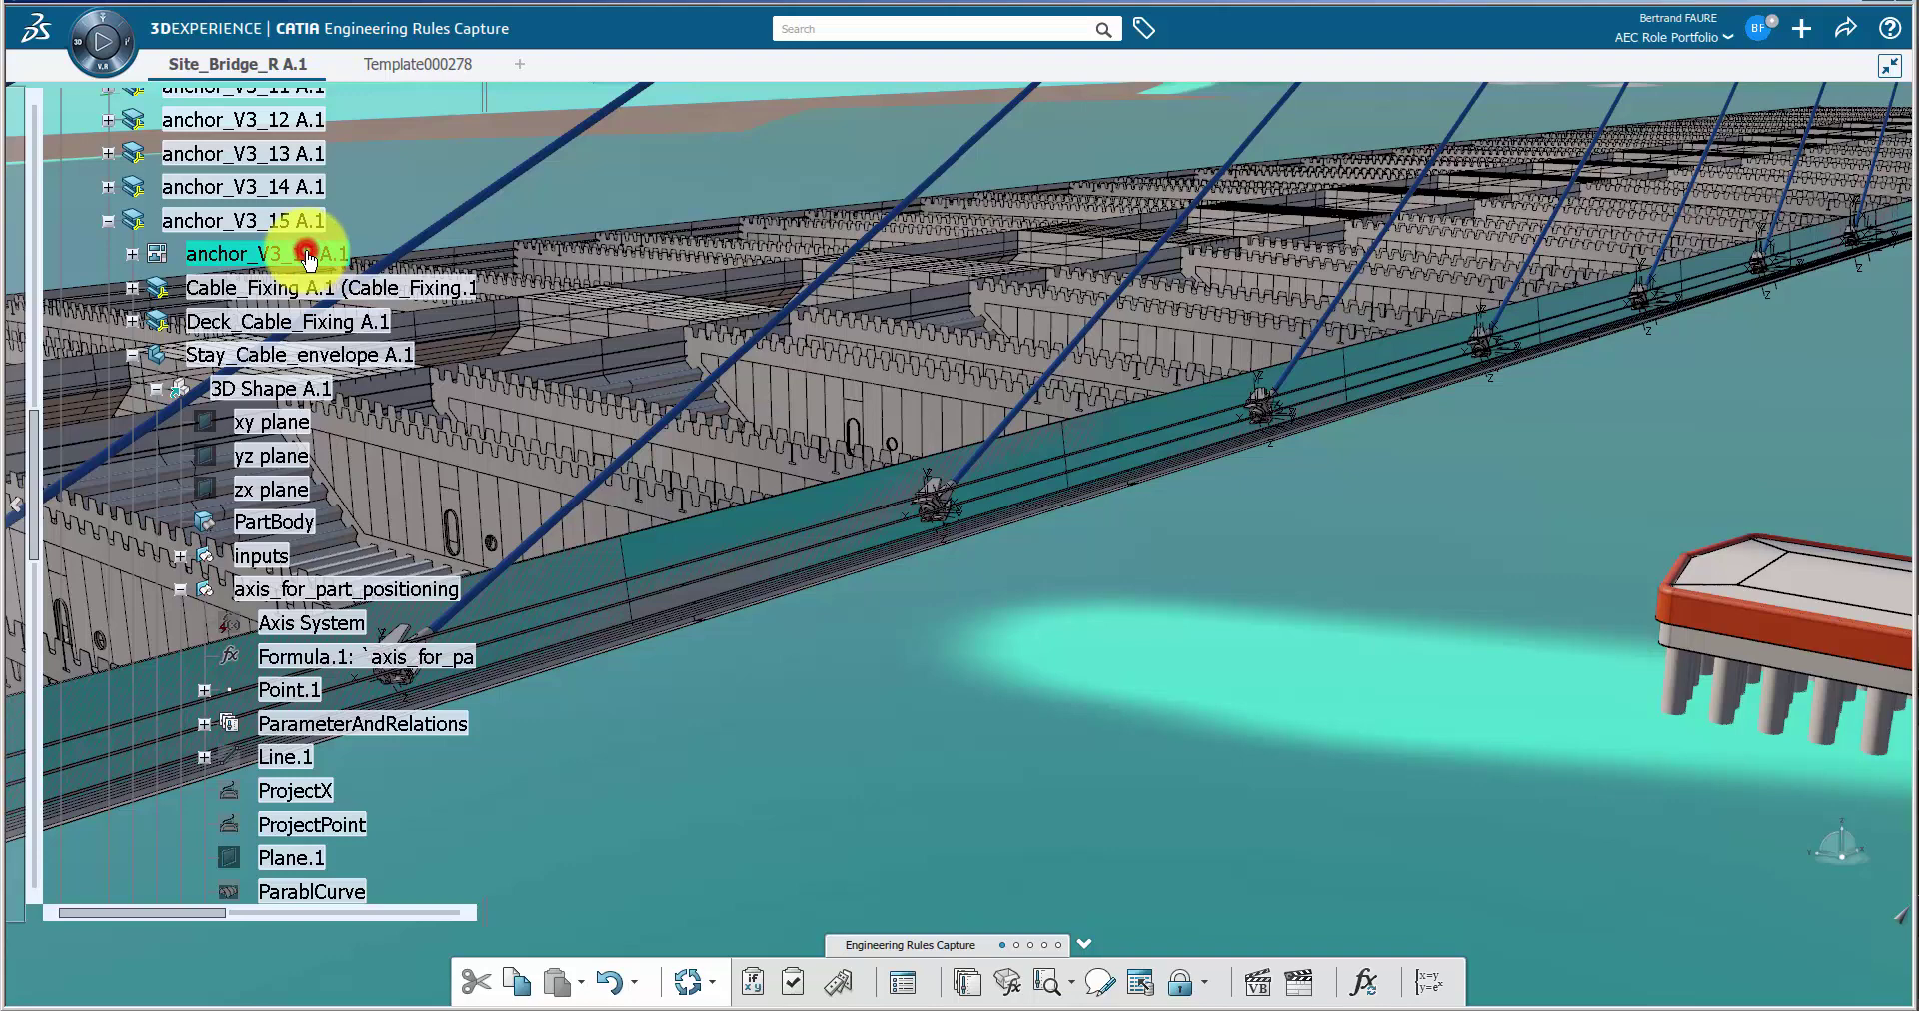
Step: Open anchor_V3_15's drawing and update its FRONT view to the 64.54° angle
{"action": "double_click", "coordinate": [307, 257]}
{"action": "right_click", "coordinate": [152, 175]}
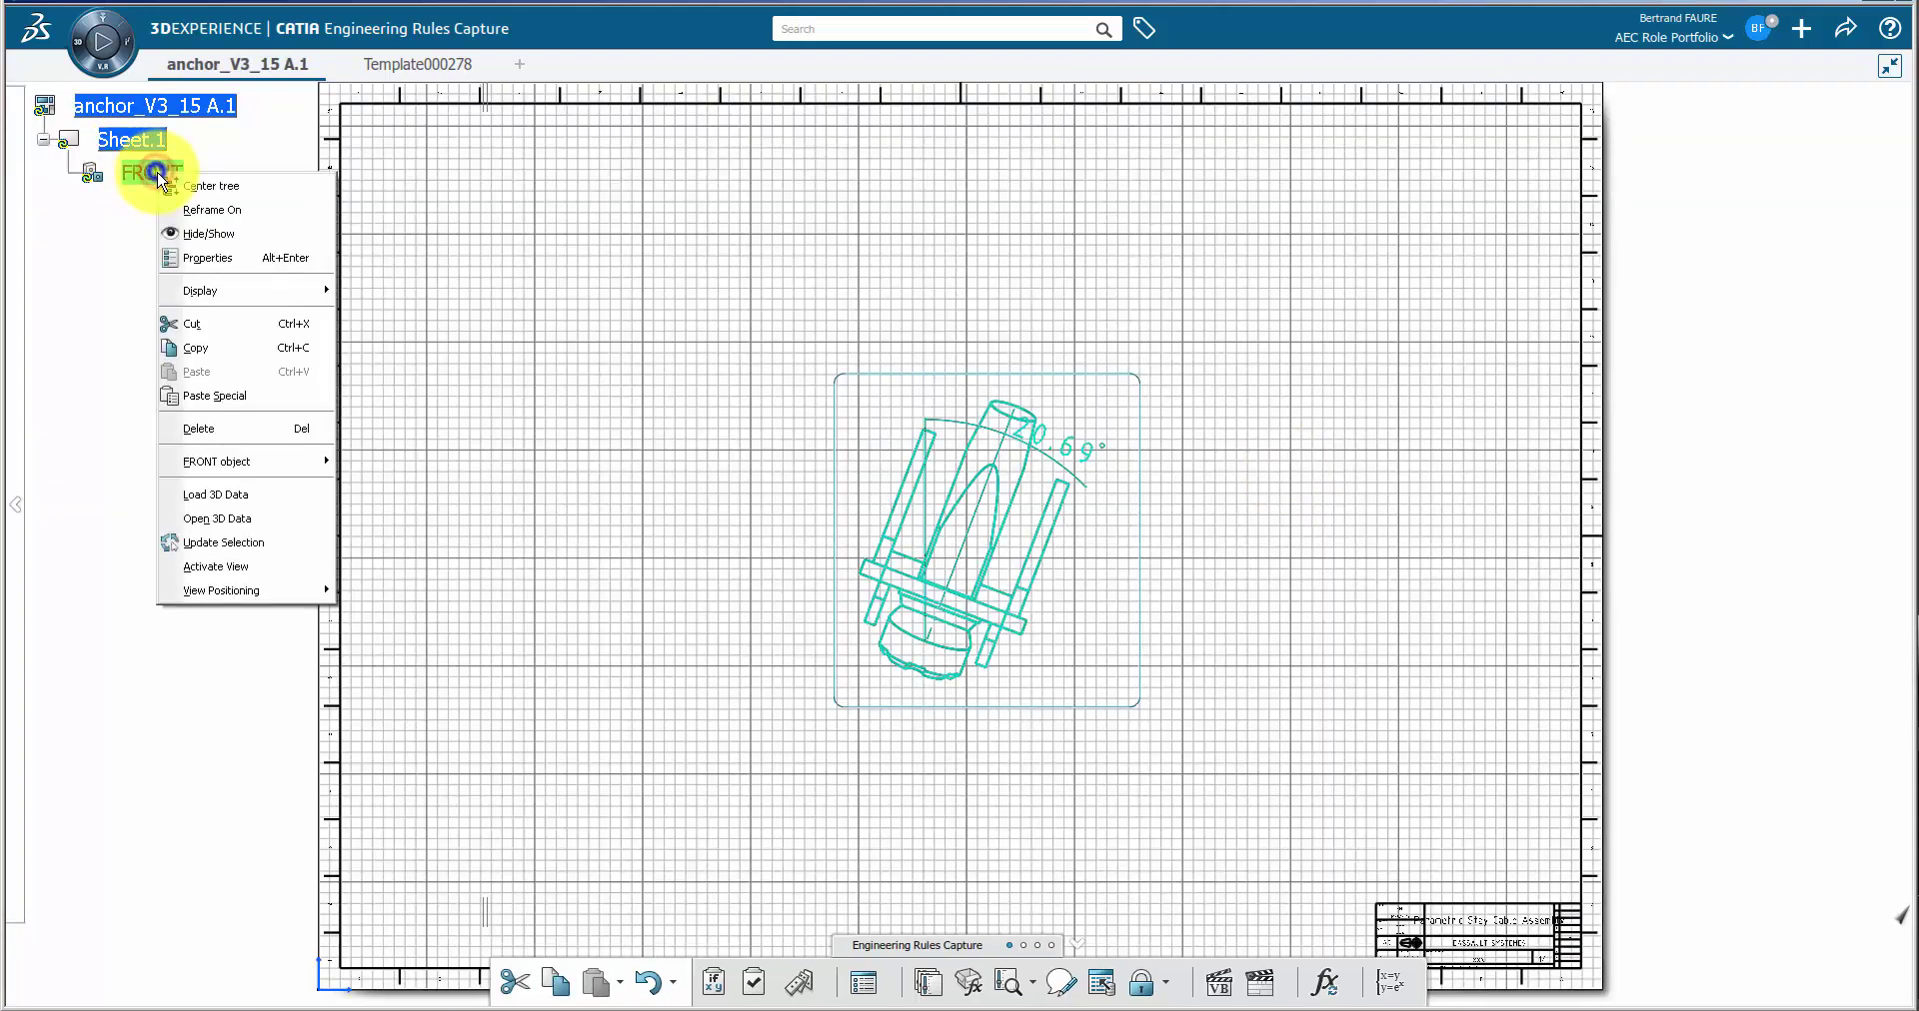
{"action": "left_click", "coordinate": [261, 543]}
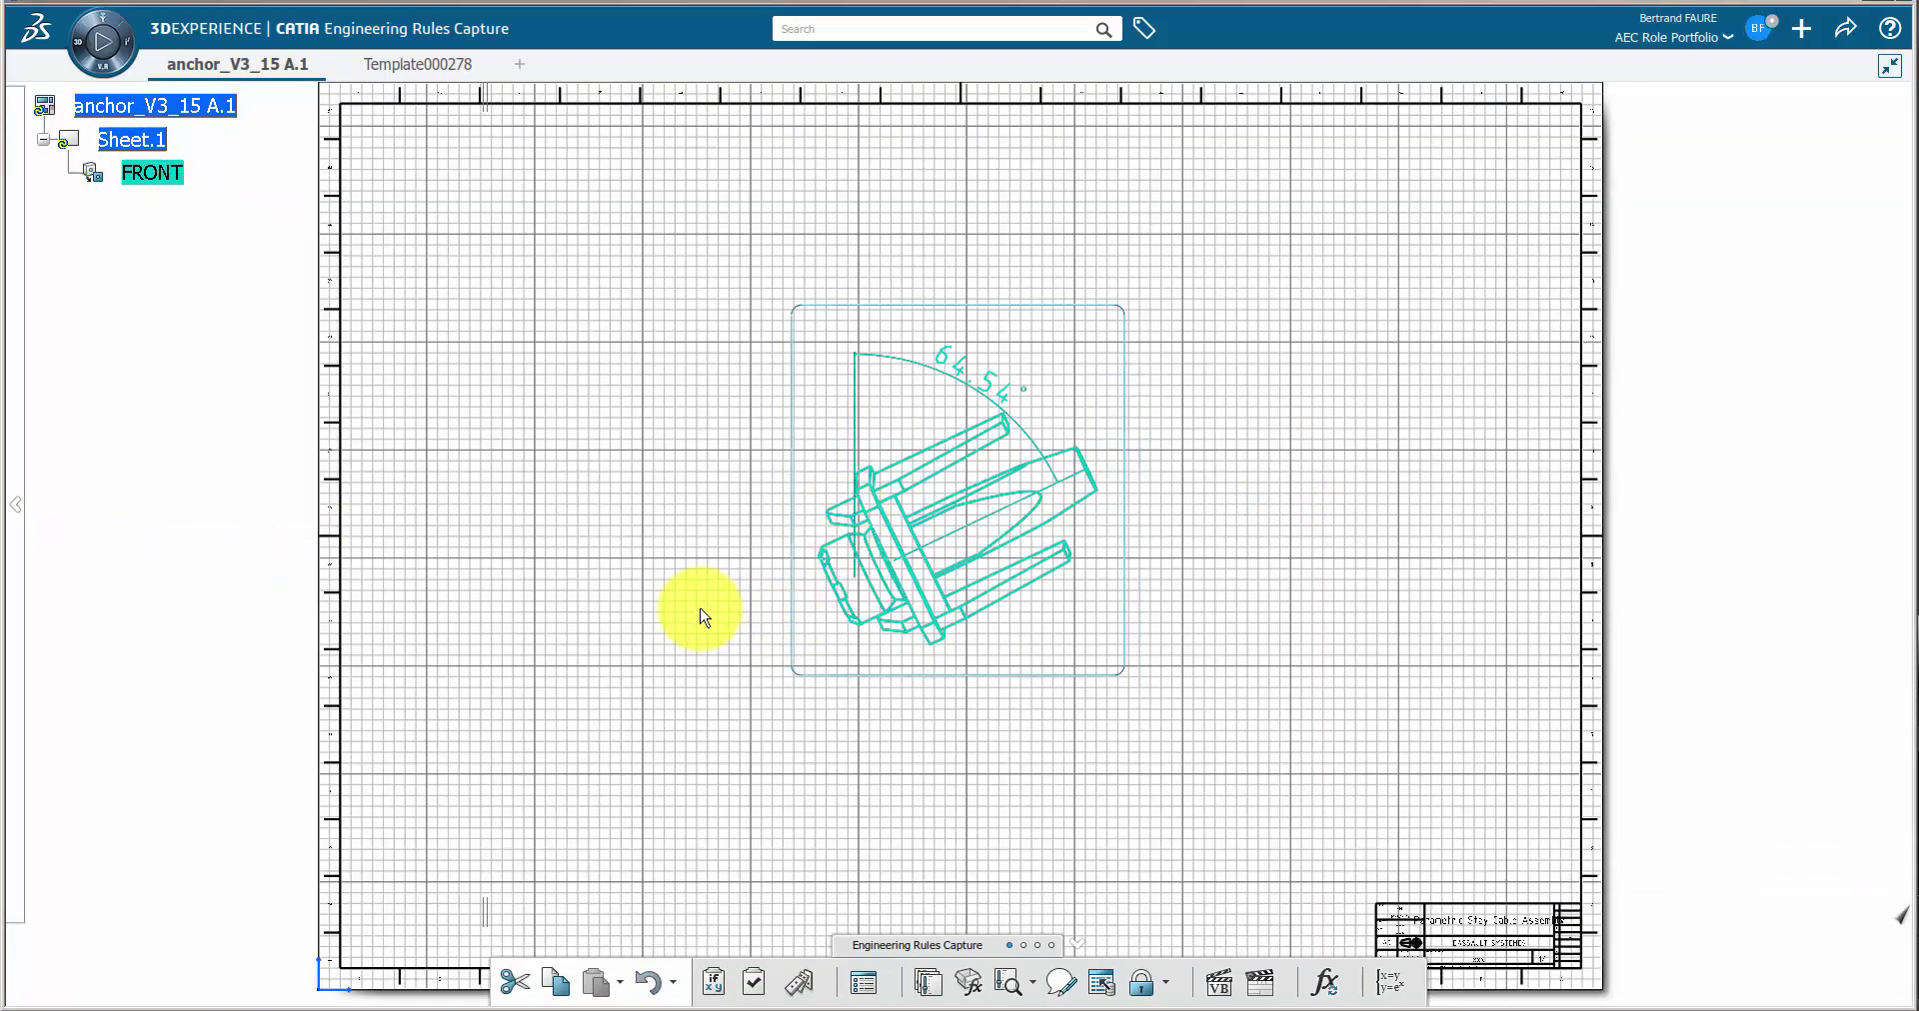
{"action": "left_click", "coordinate": [1889, 68]}
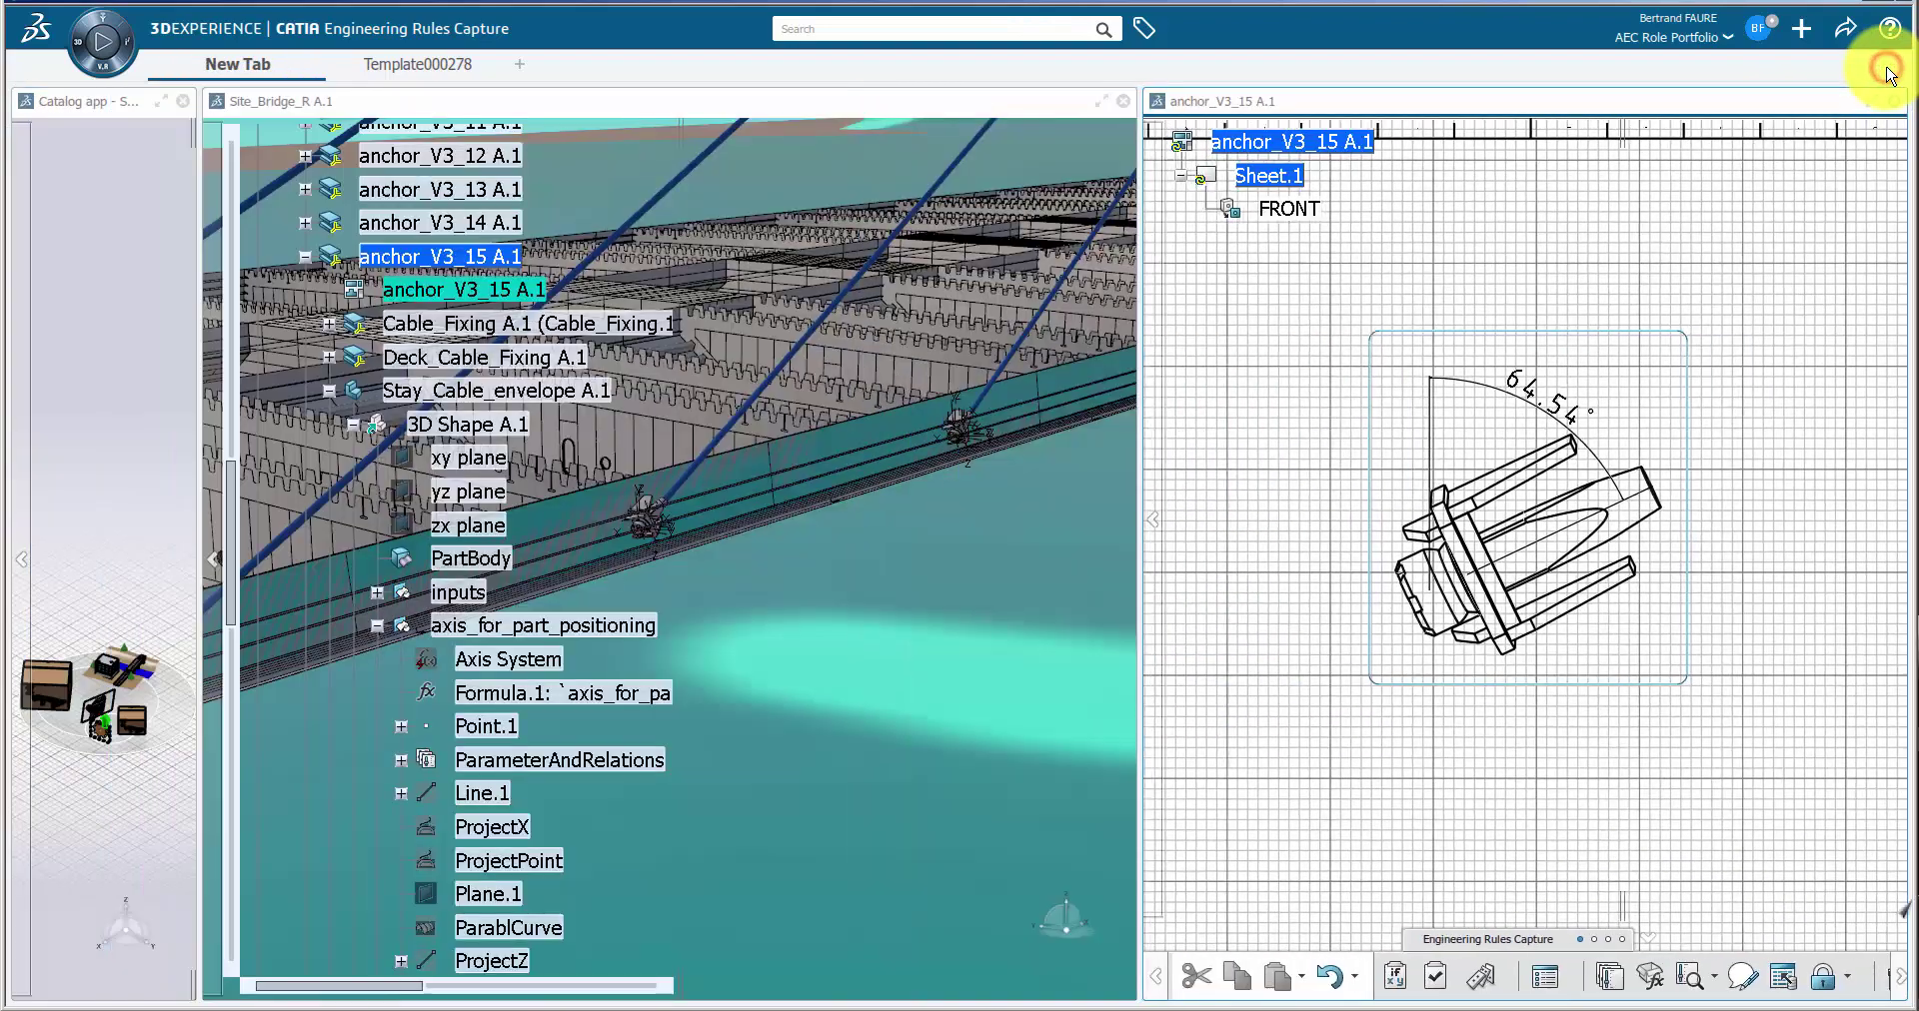
{"action": "left_click", "coordinate": [1604, 944]}
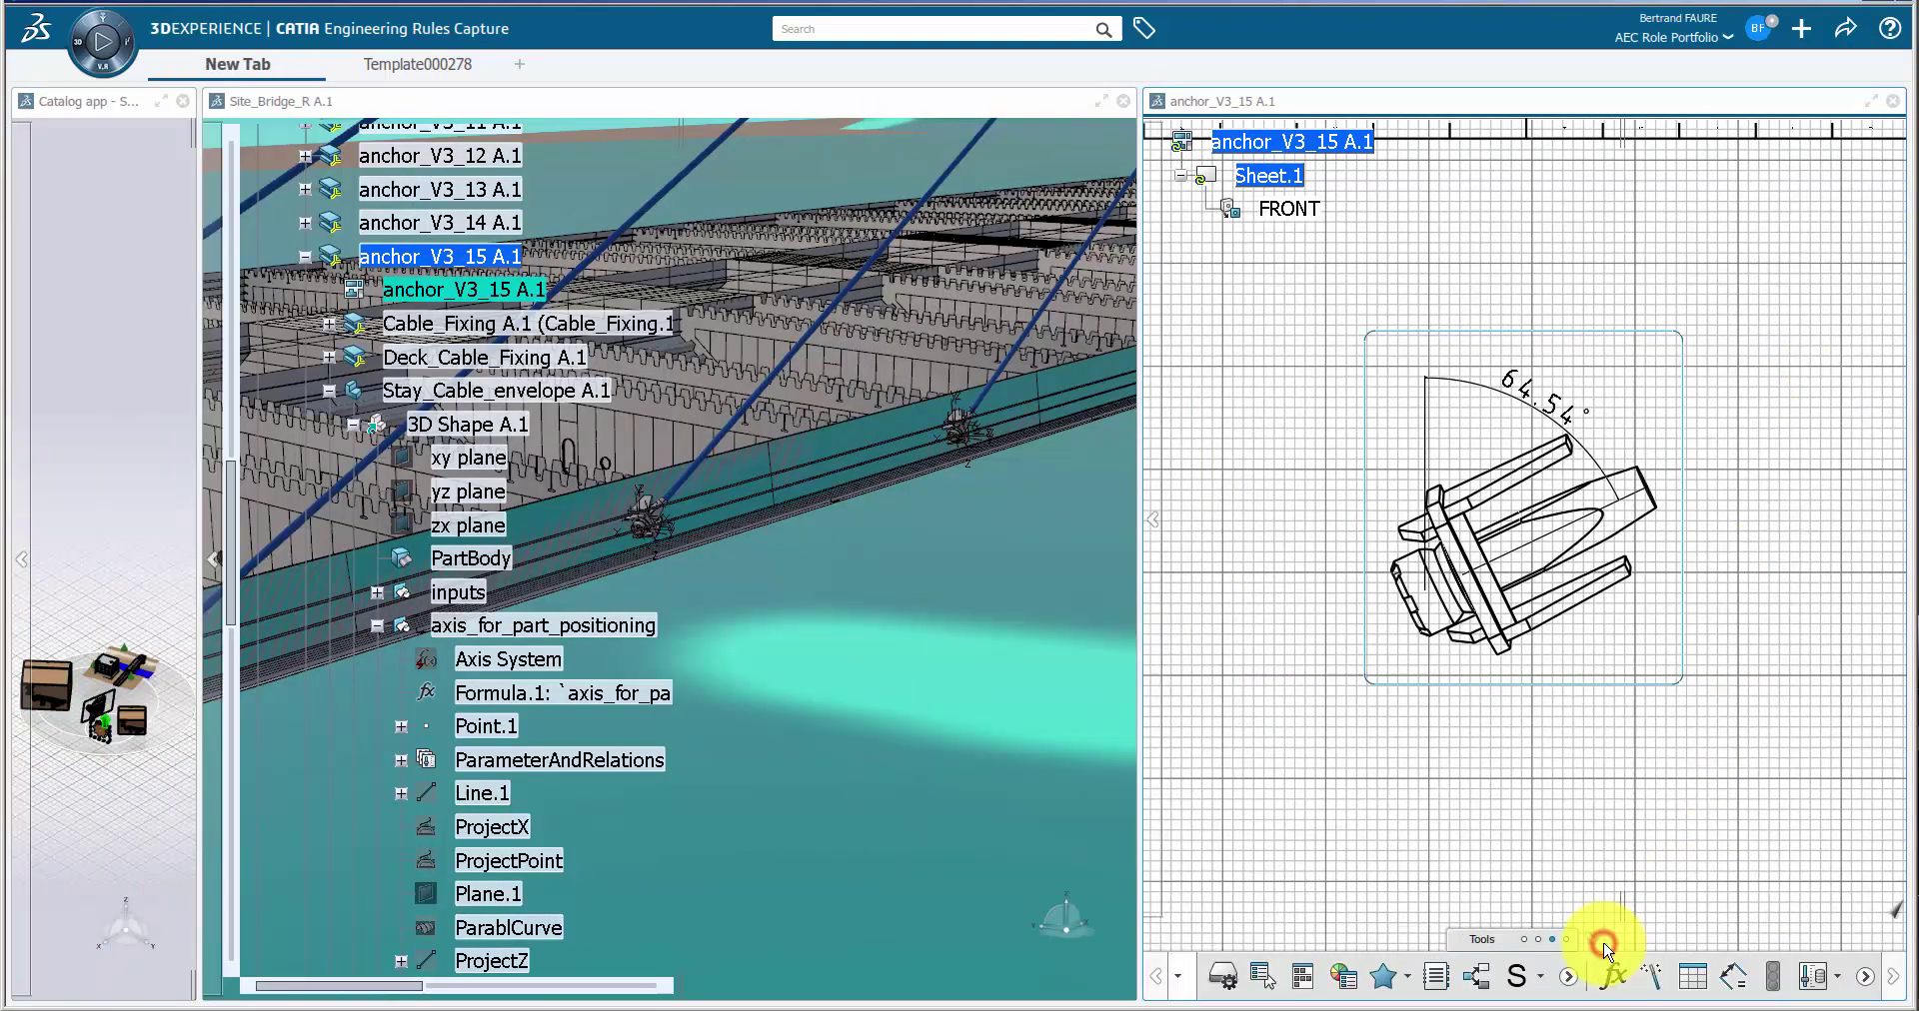
Step: Open the Drawing Batch update utility from Batch Monitor
{"action": "left_click", "coordinate": [1569, 979]}
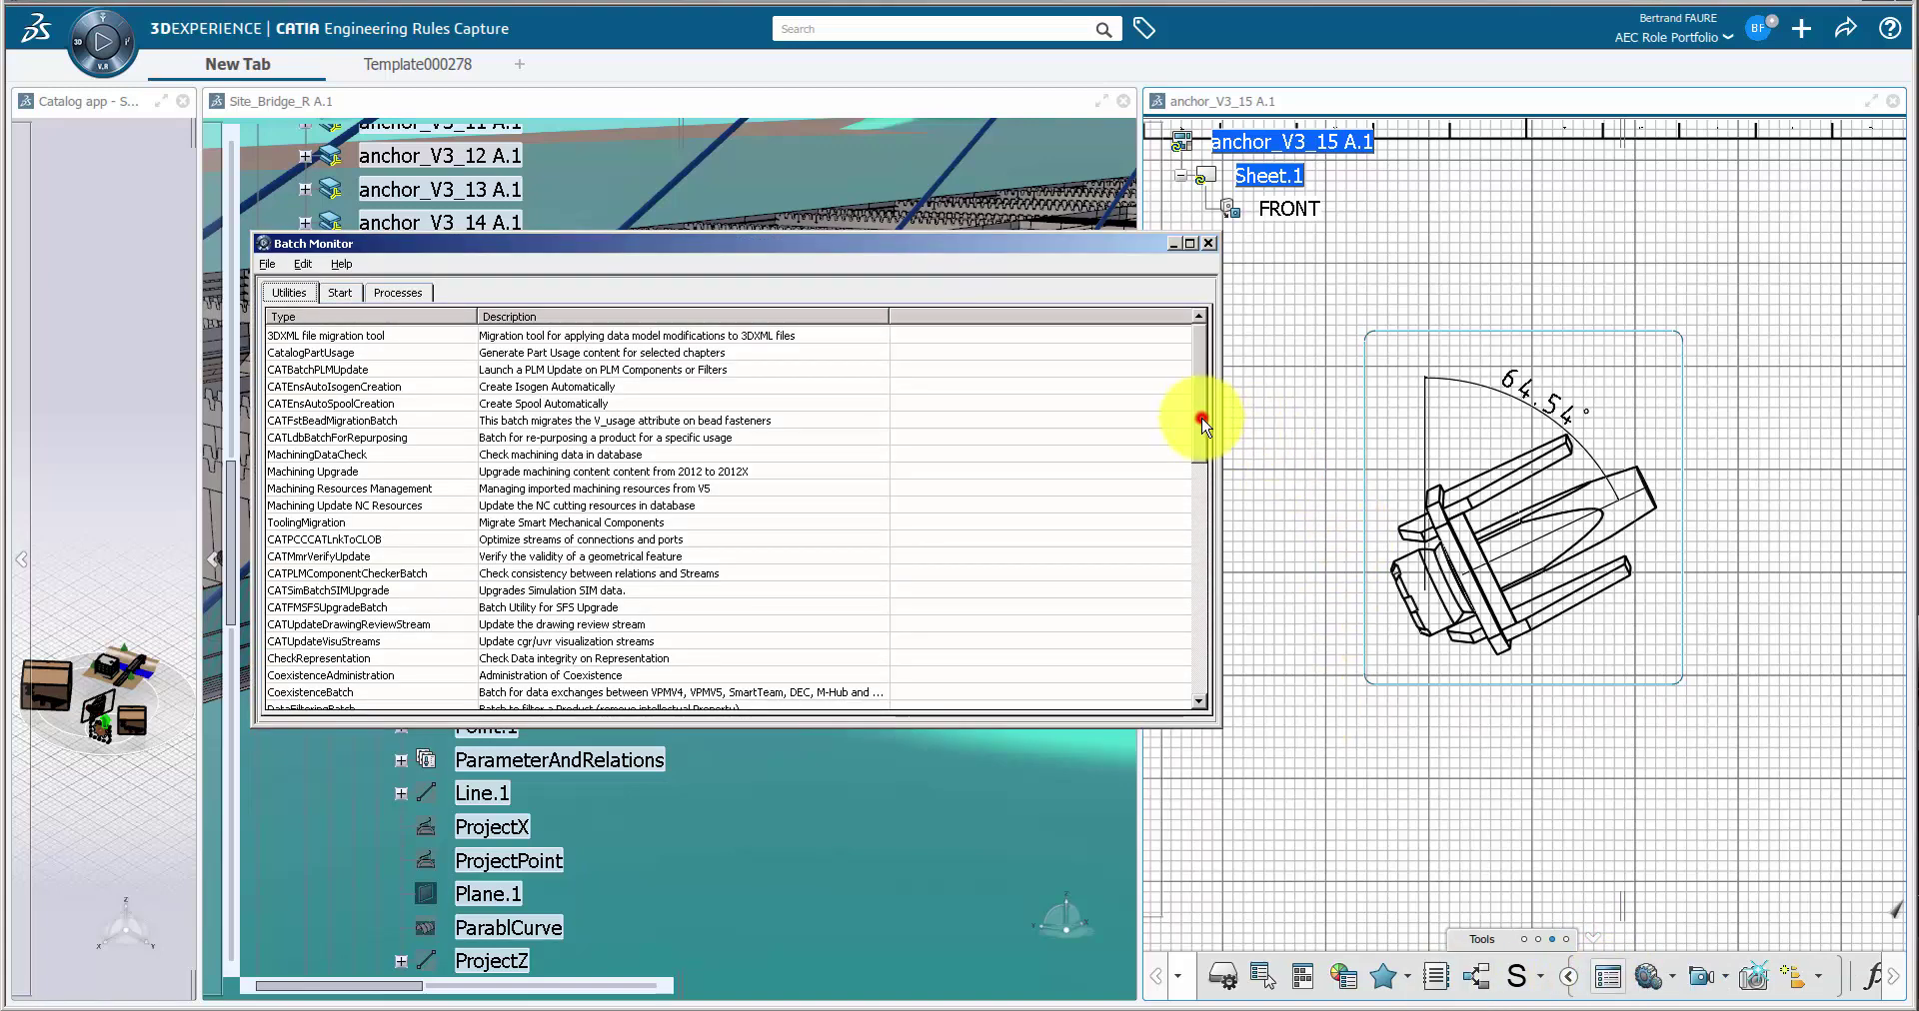
{"action": "left_click_drag", "start_coordinate": [1202, 423], "coordinate": [1207, 478]}
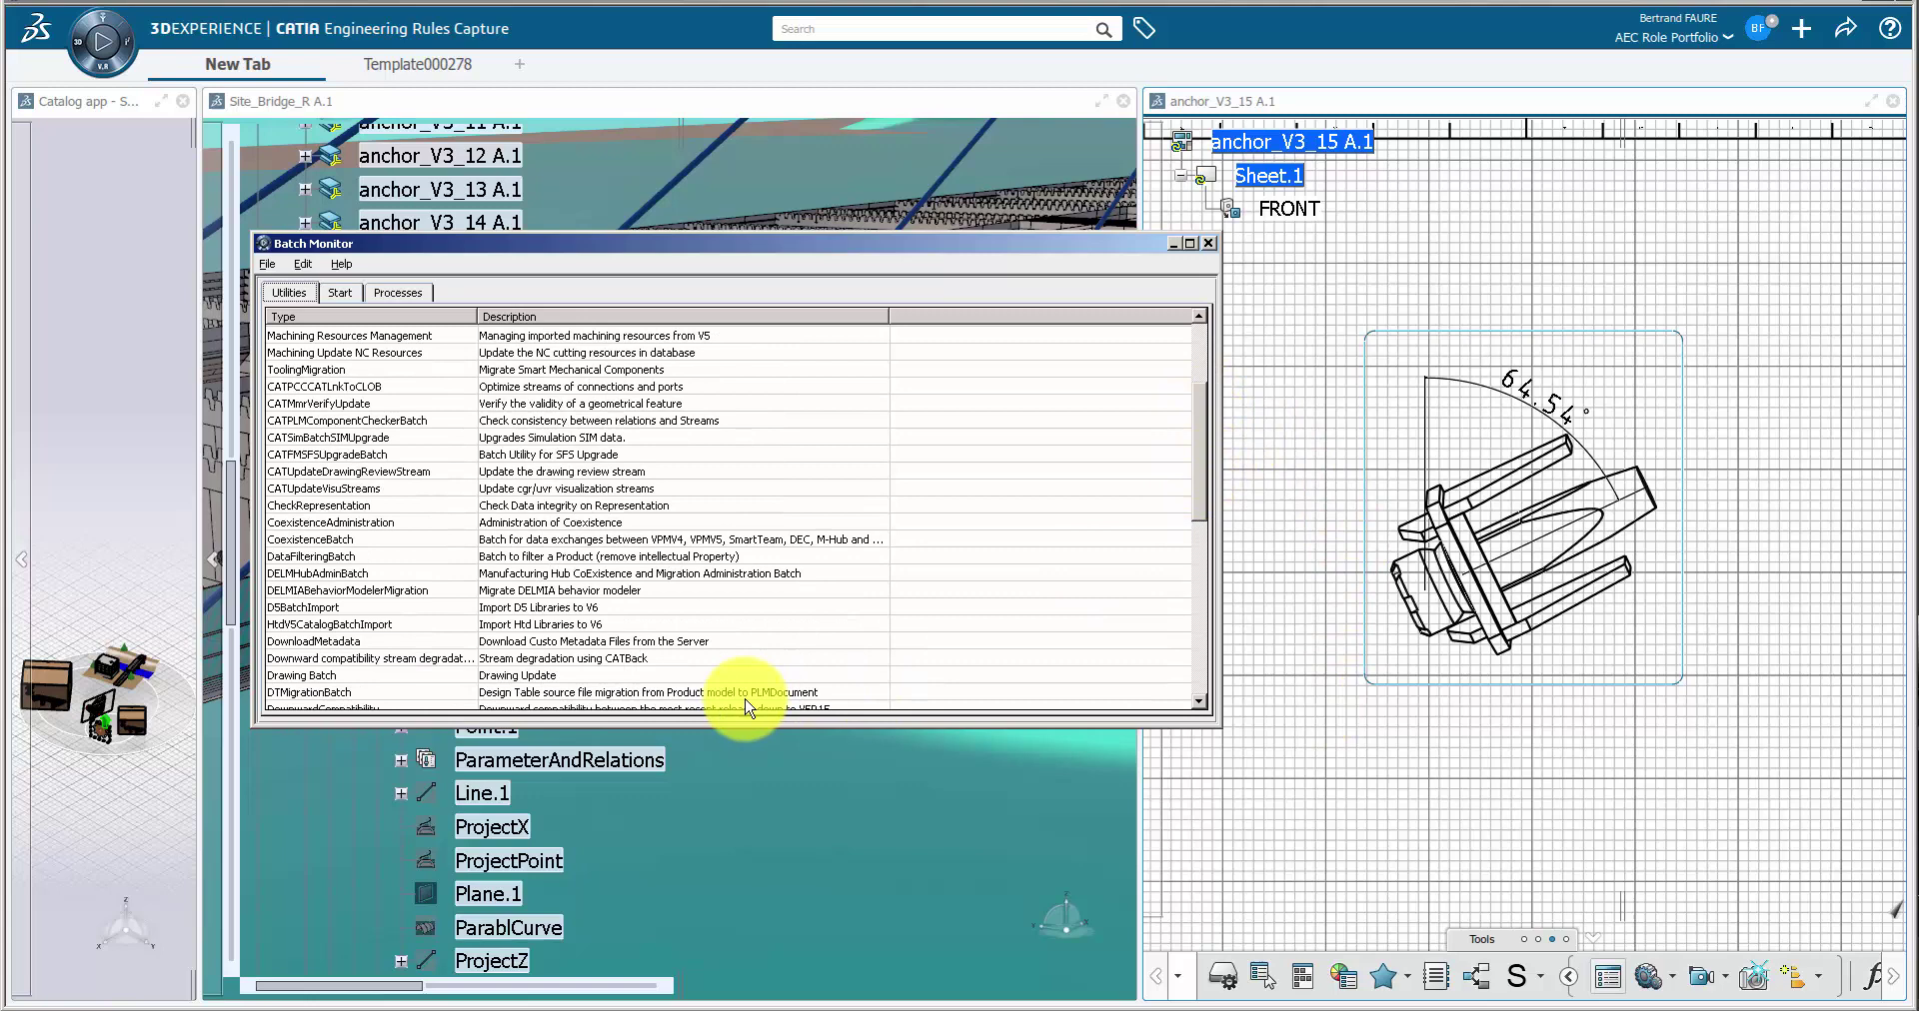
{"action": "left_click", "coordinate": [730, 677]}
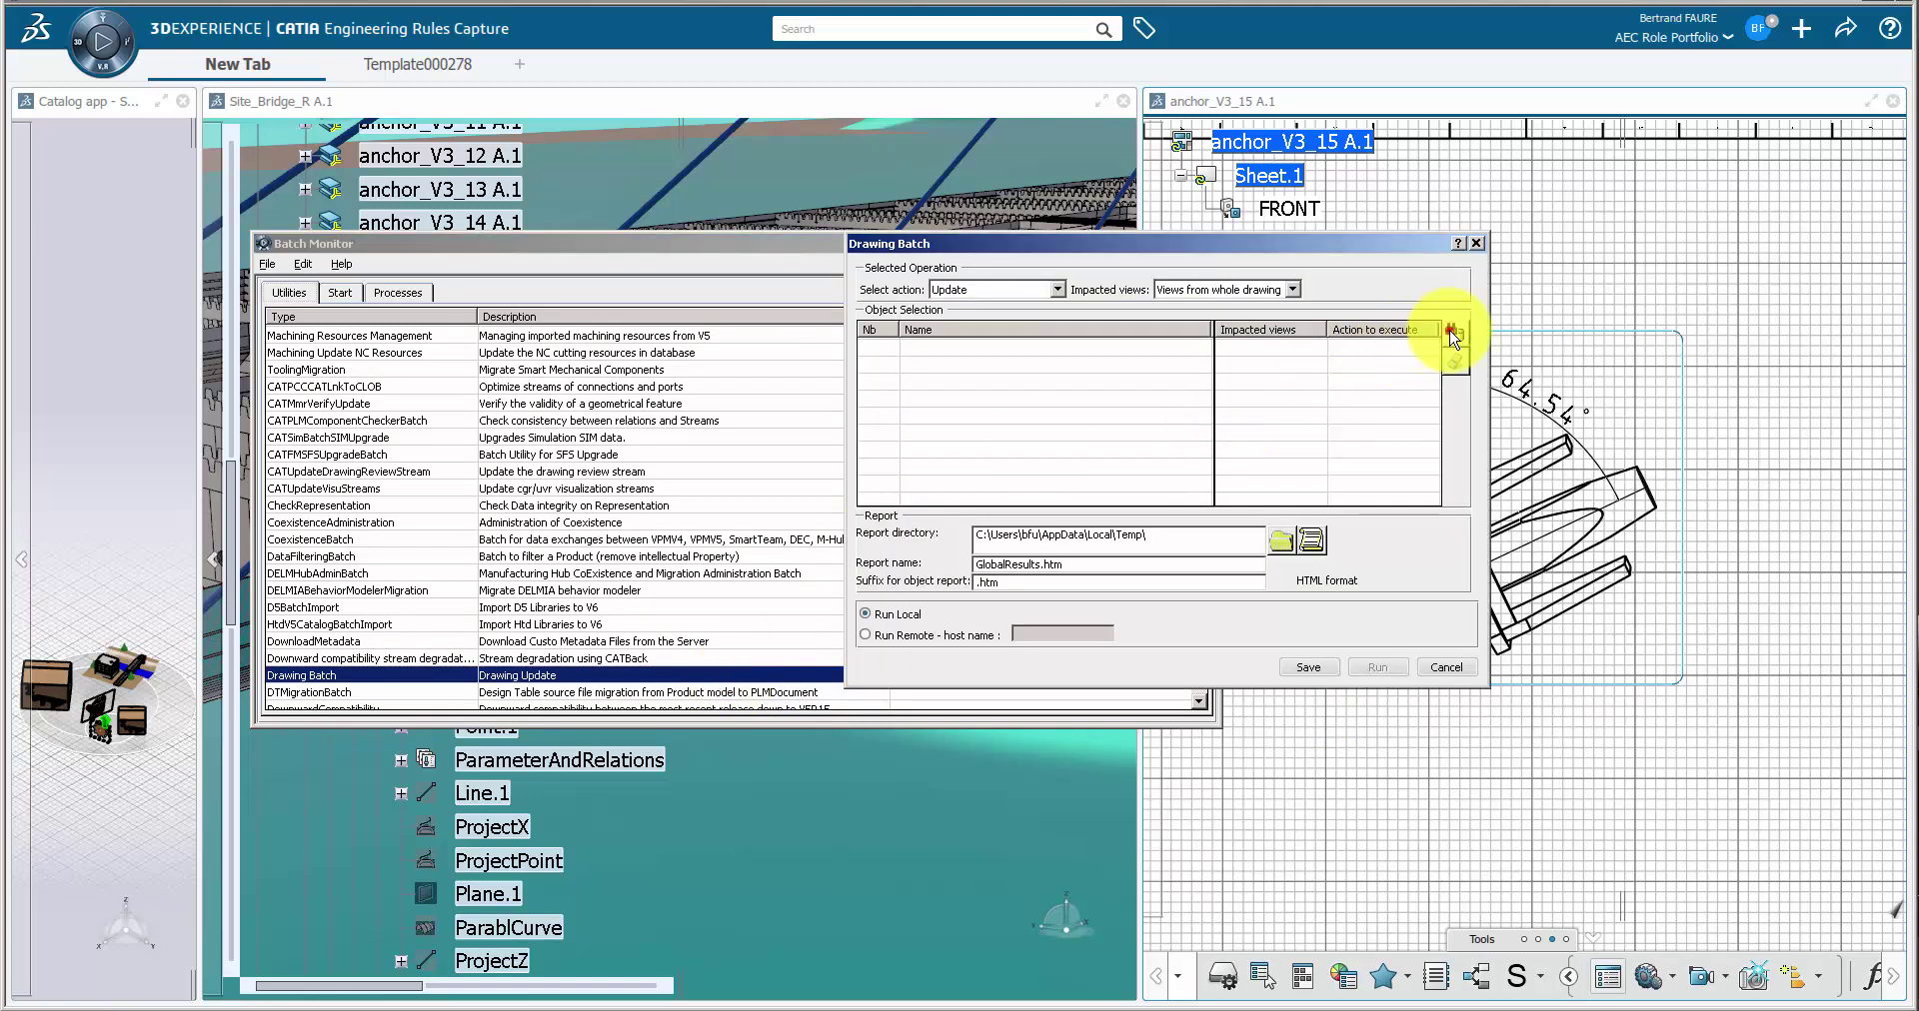
Step: Add the found anchor_V3 drawings, run the update, and view the GlobalResults report
{"action": "left_click", "coordinate": [1451, 330]}
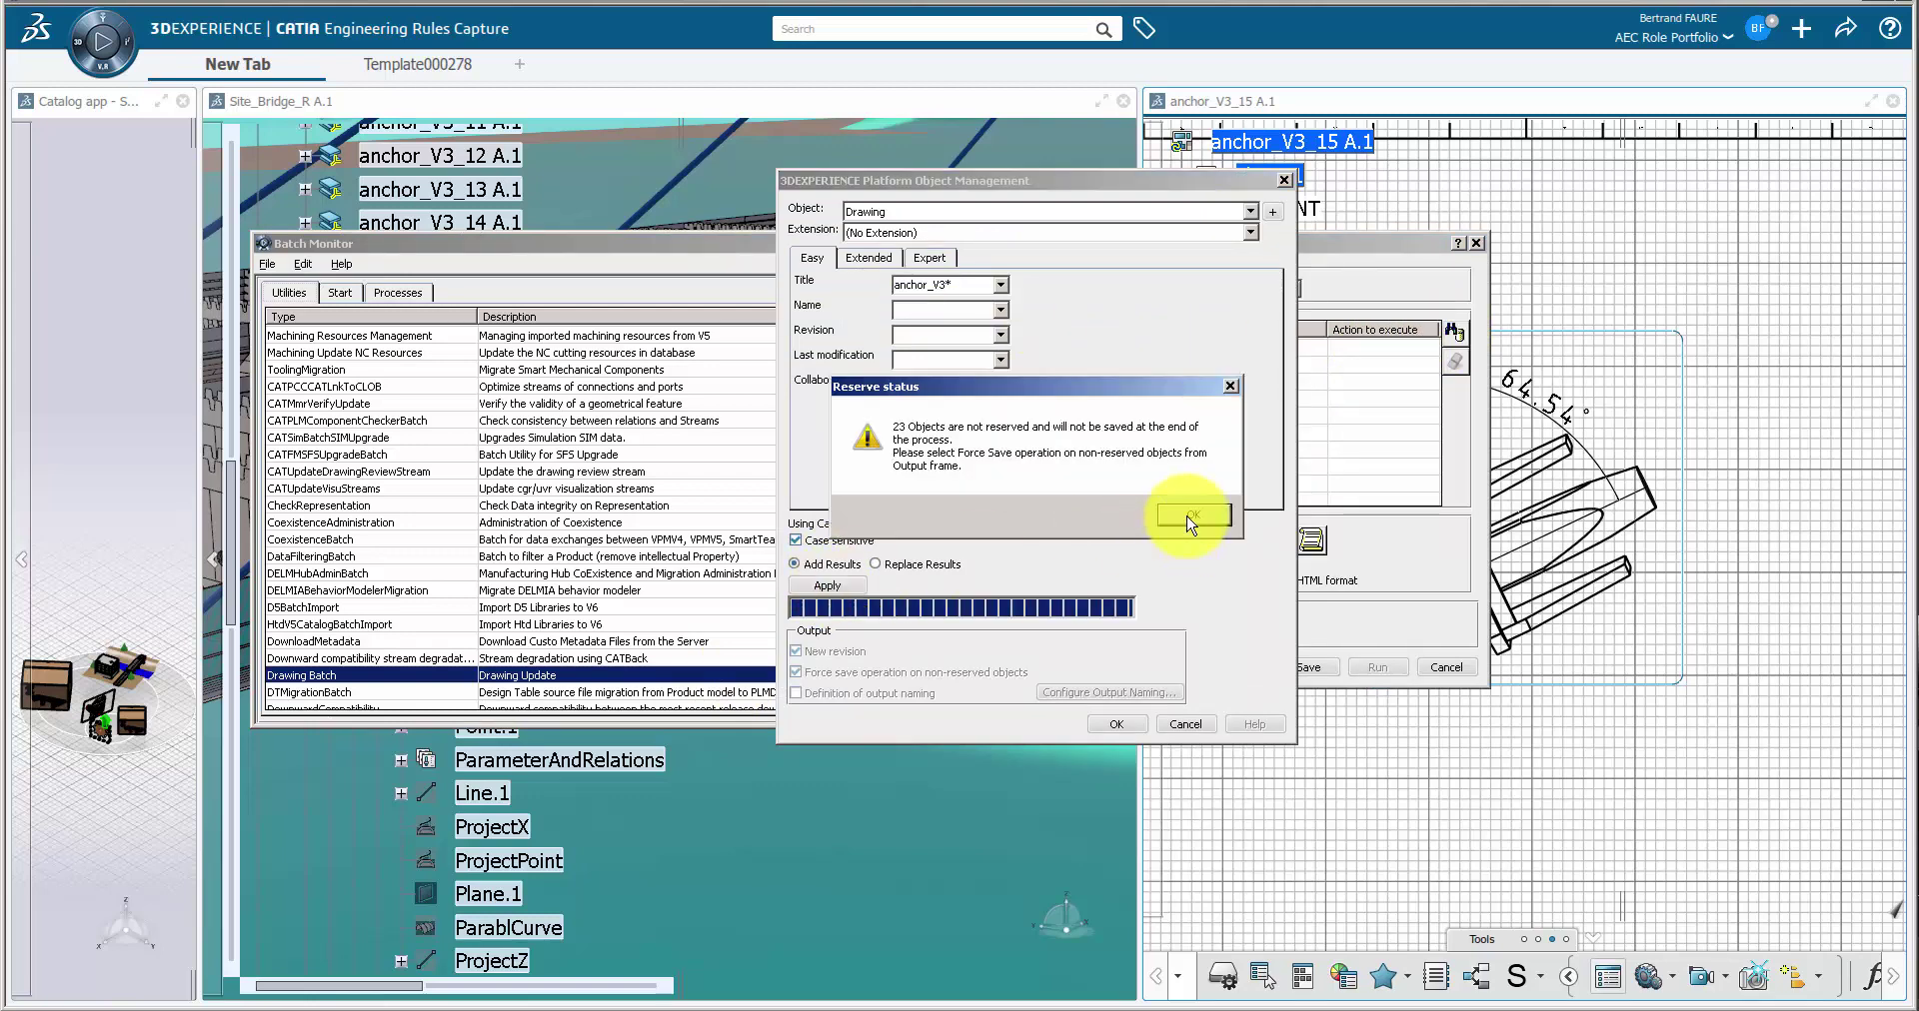
{"action": "left_click", "coordinate": [1186, 516]}
{"action": "left_click", "coordinate": [1118, 724]}
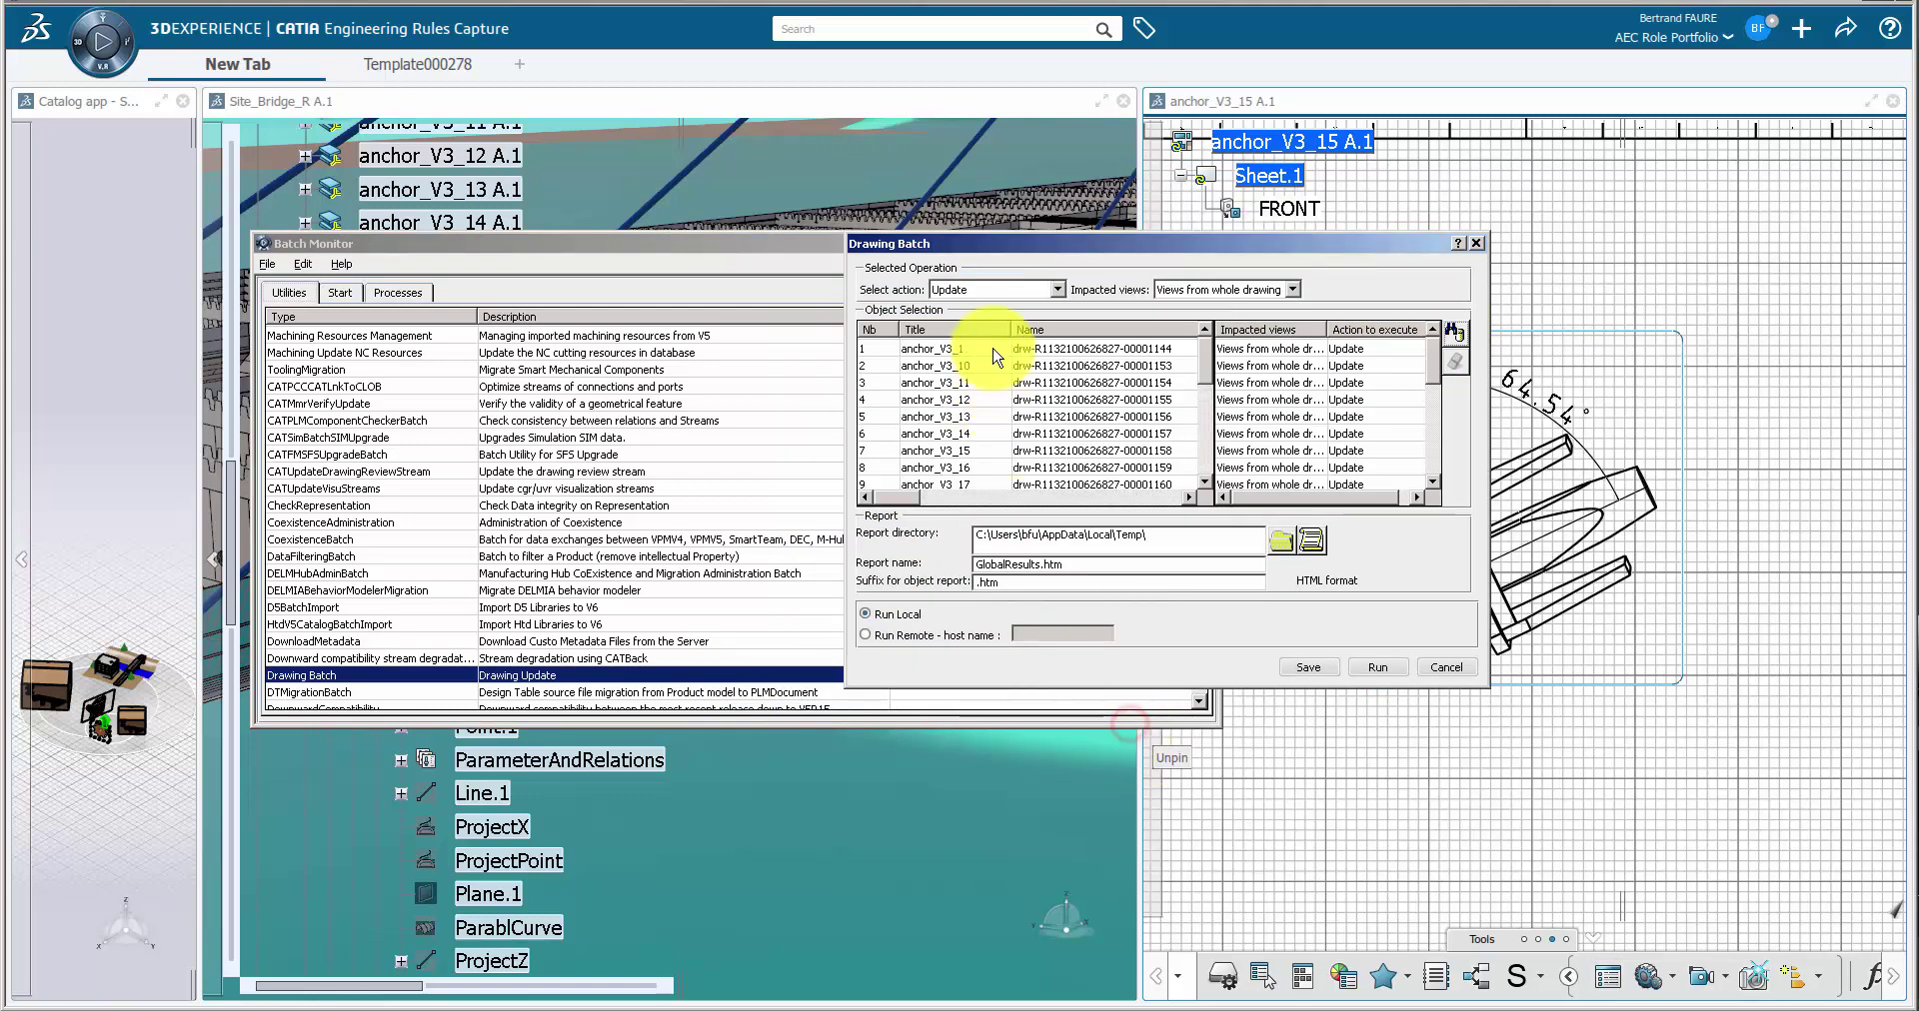
{"action": "left_click", "coordinate": [1315, 542]}
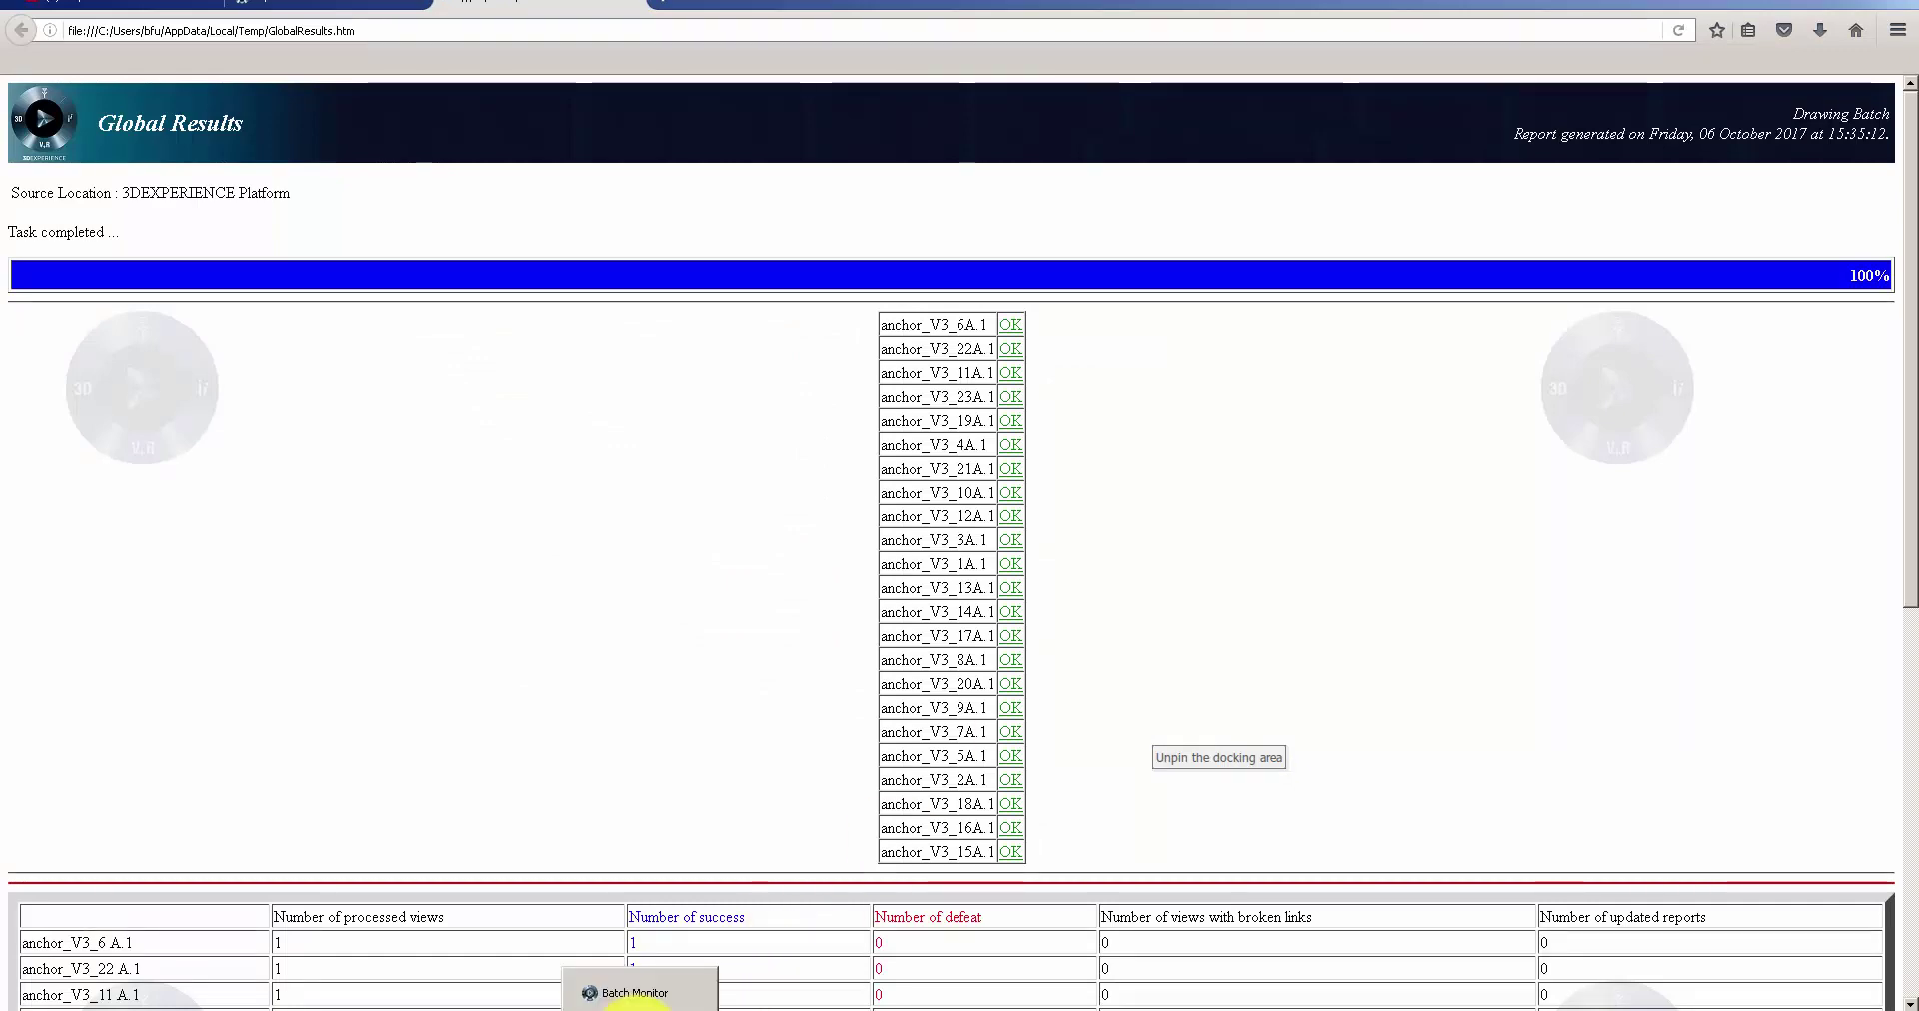
{"action": "left_click", "coordinate": [629, 993]}
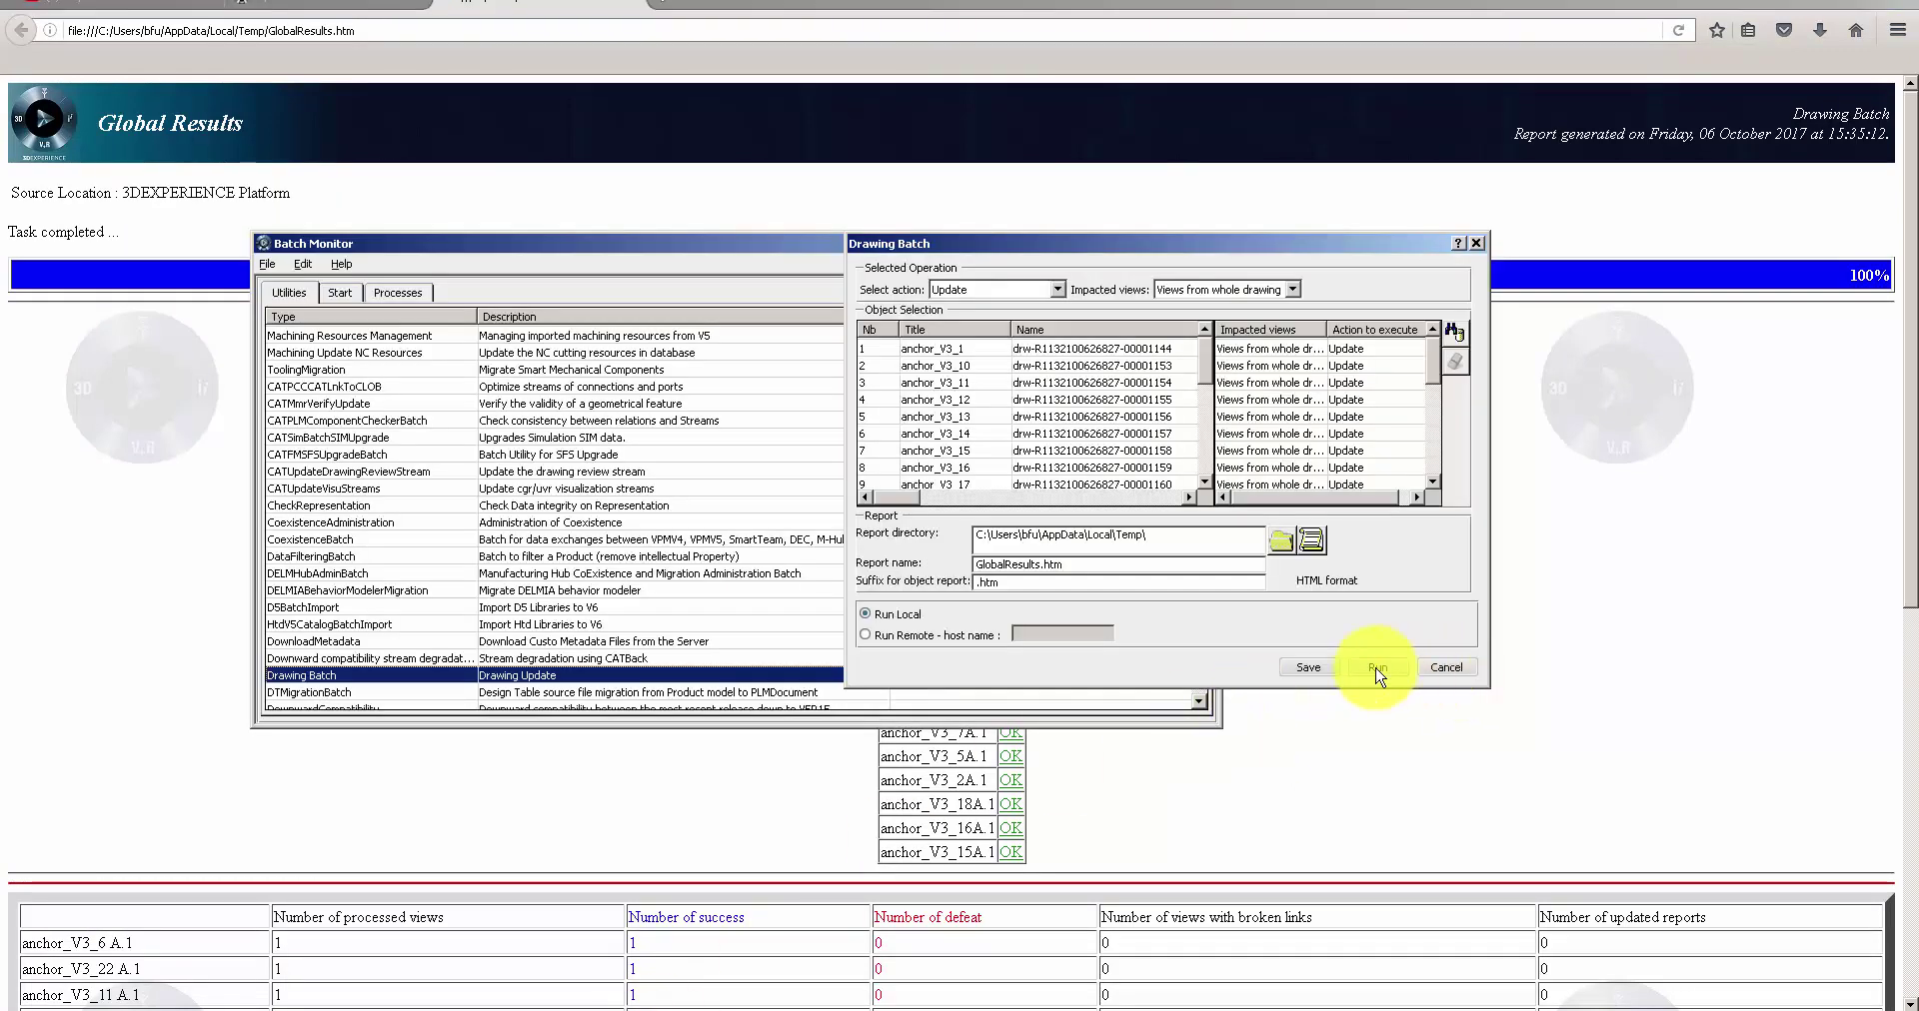
Step: Close Drawing Batch and open the DataExchangePLMBatch utility
{"action": "left_click", "coordinate": [1446, 671]}
{"action": "left_click", "coordinate": [1199, 497]}
{"action": "scroll", "coordinate": [1199, 520], "scroll_direction": "down", "scroll_amount": 1}
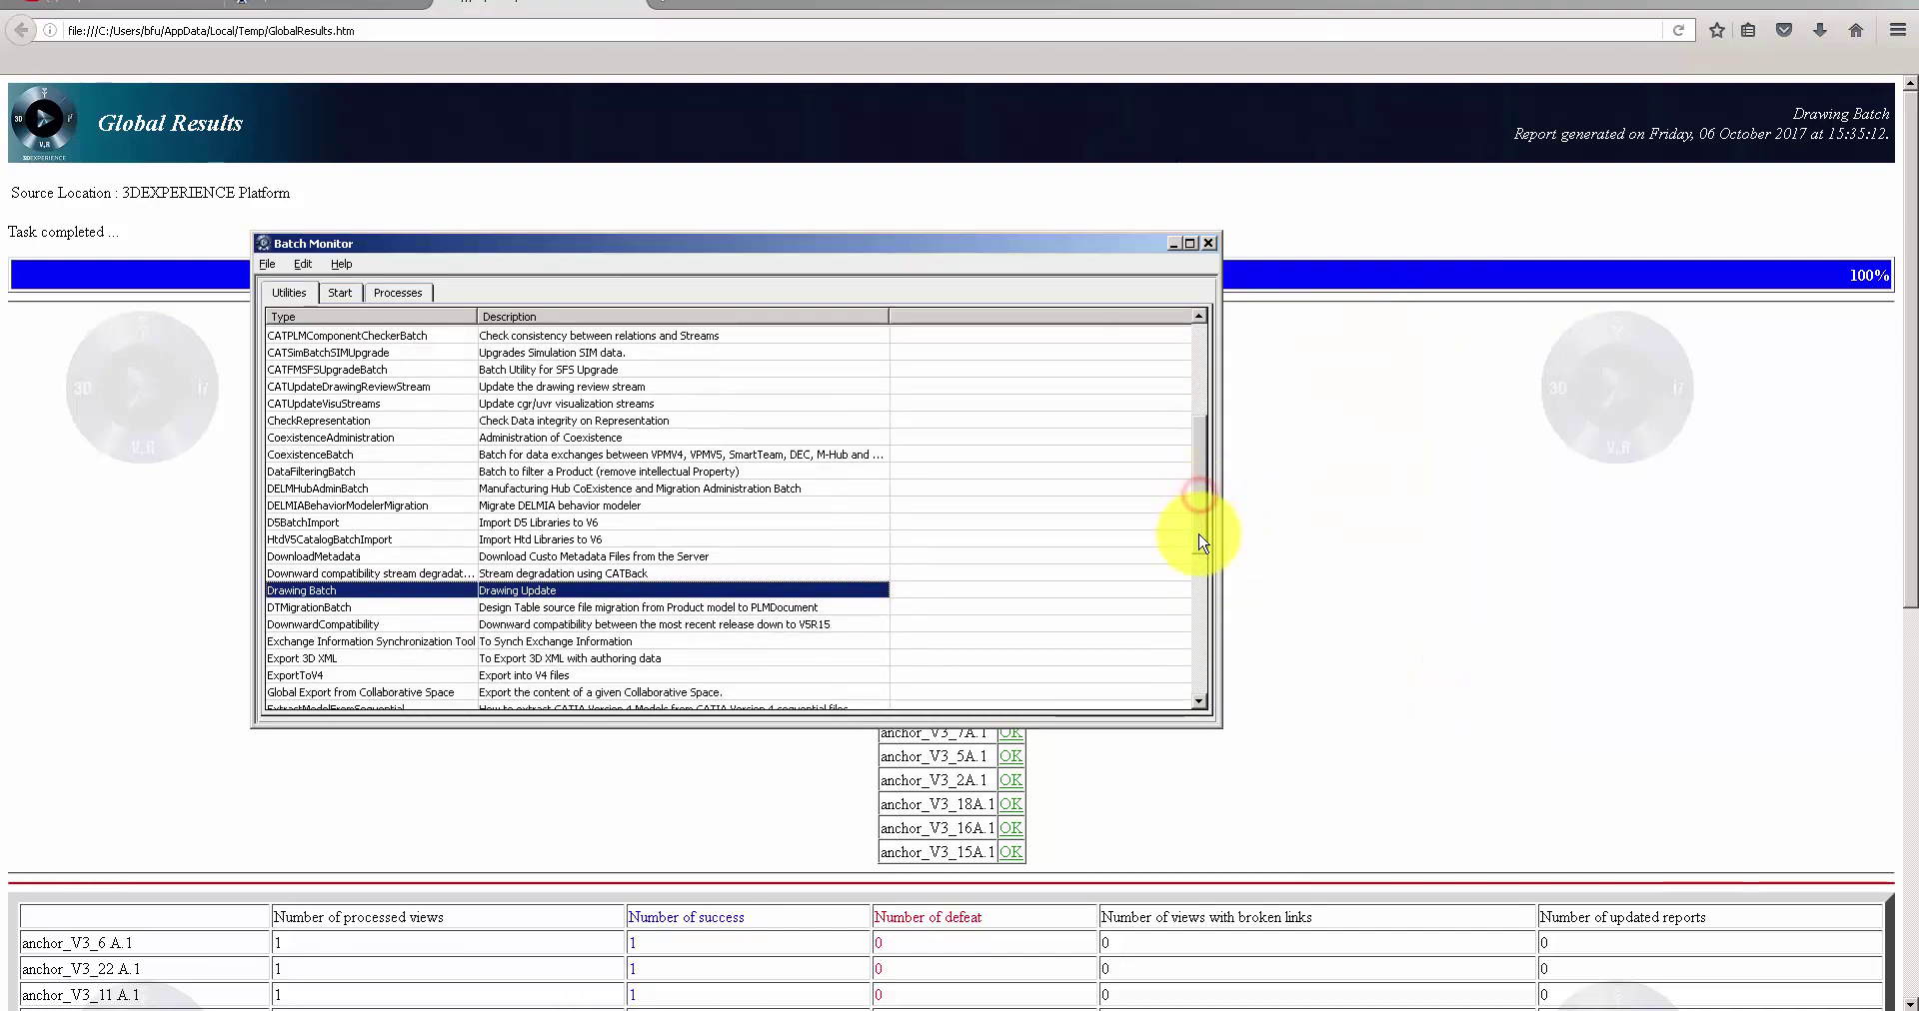
{"action": "scroll", "coordinate": [1199, 521], "scroll_direction": "down", "scroll_amount": 3}
{"action": "double_click", "coordinate": [685, 675]}
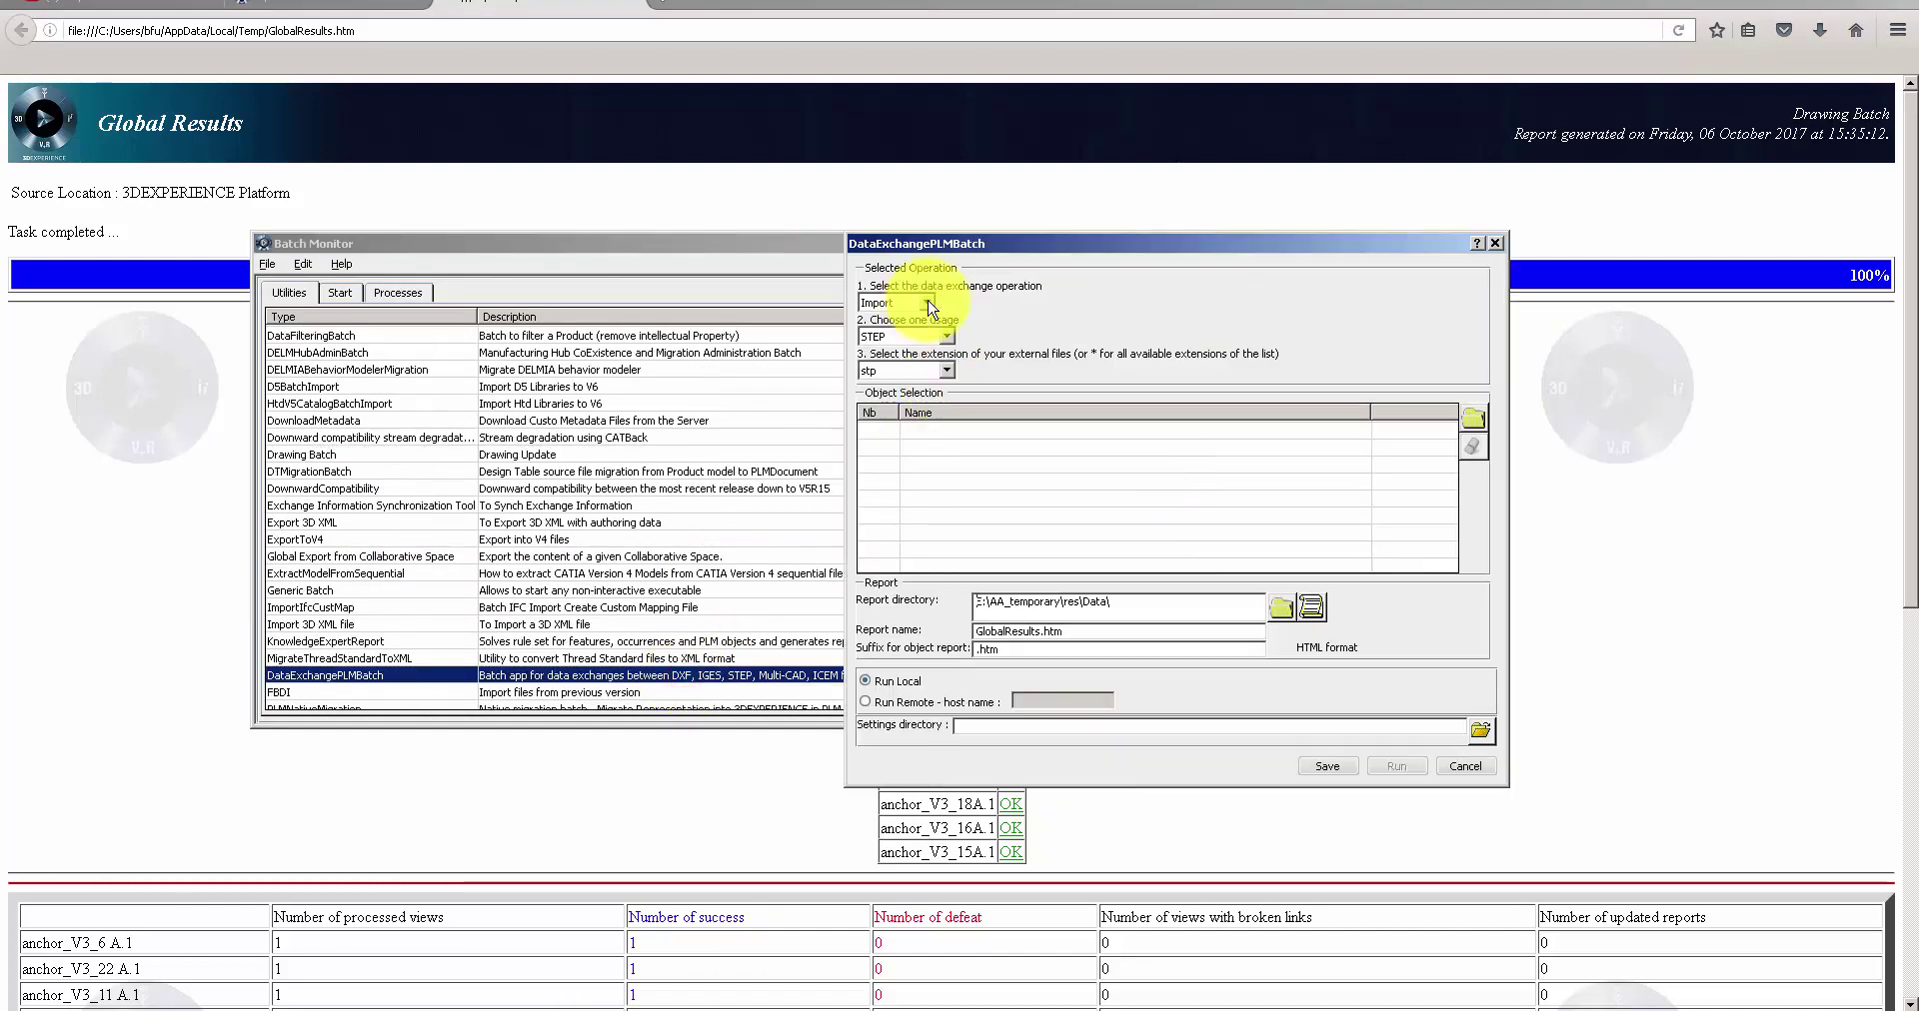
Step: Set the operation to DXF2D export and add the found anchor_V3 drawings
{"action": "left_click", "coordinate": [926, 302]}
{"action": "left_click", "coordinate": [899, 331]}
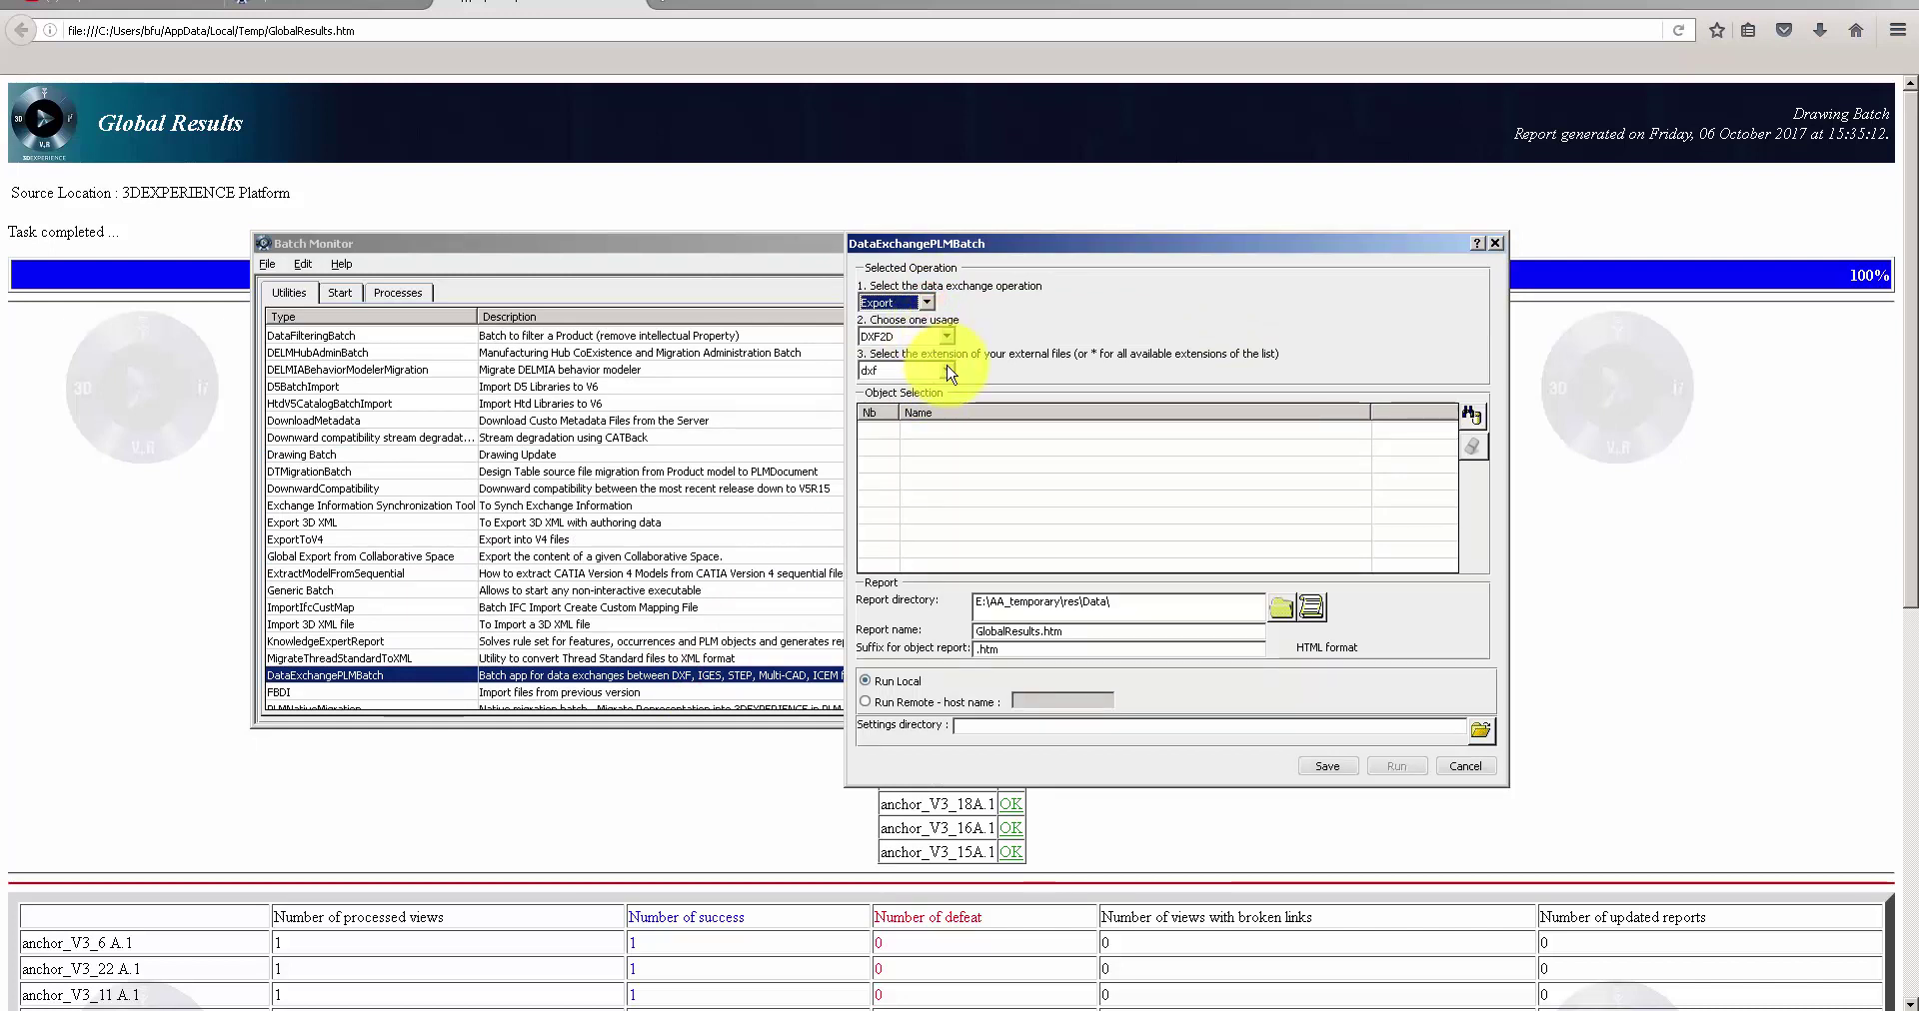
{"action": "left_click", "coordinate": [1470, 416]}
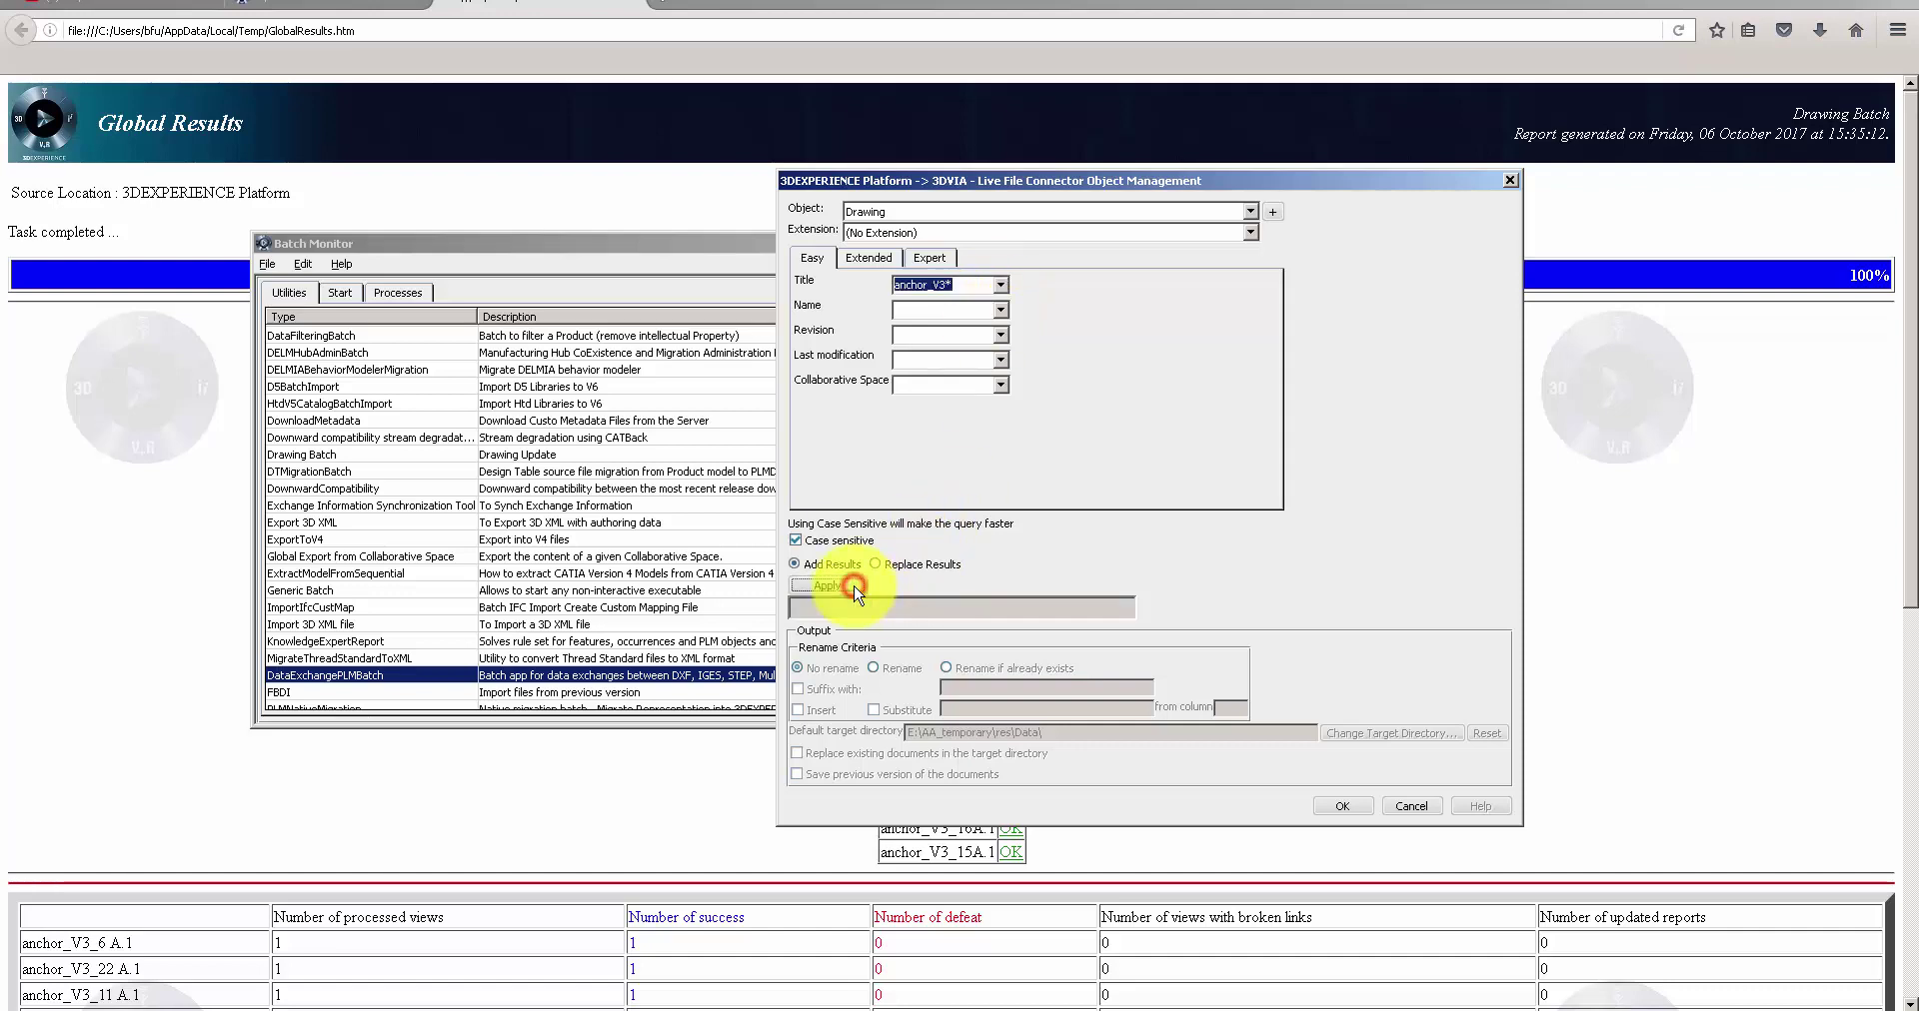
{"action": "left_click", "coordinate": [1336, 806]}
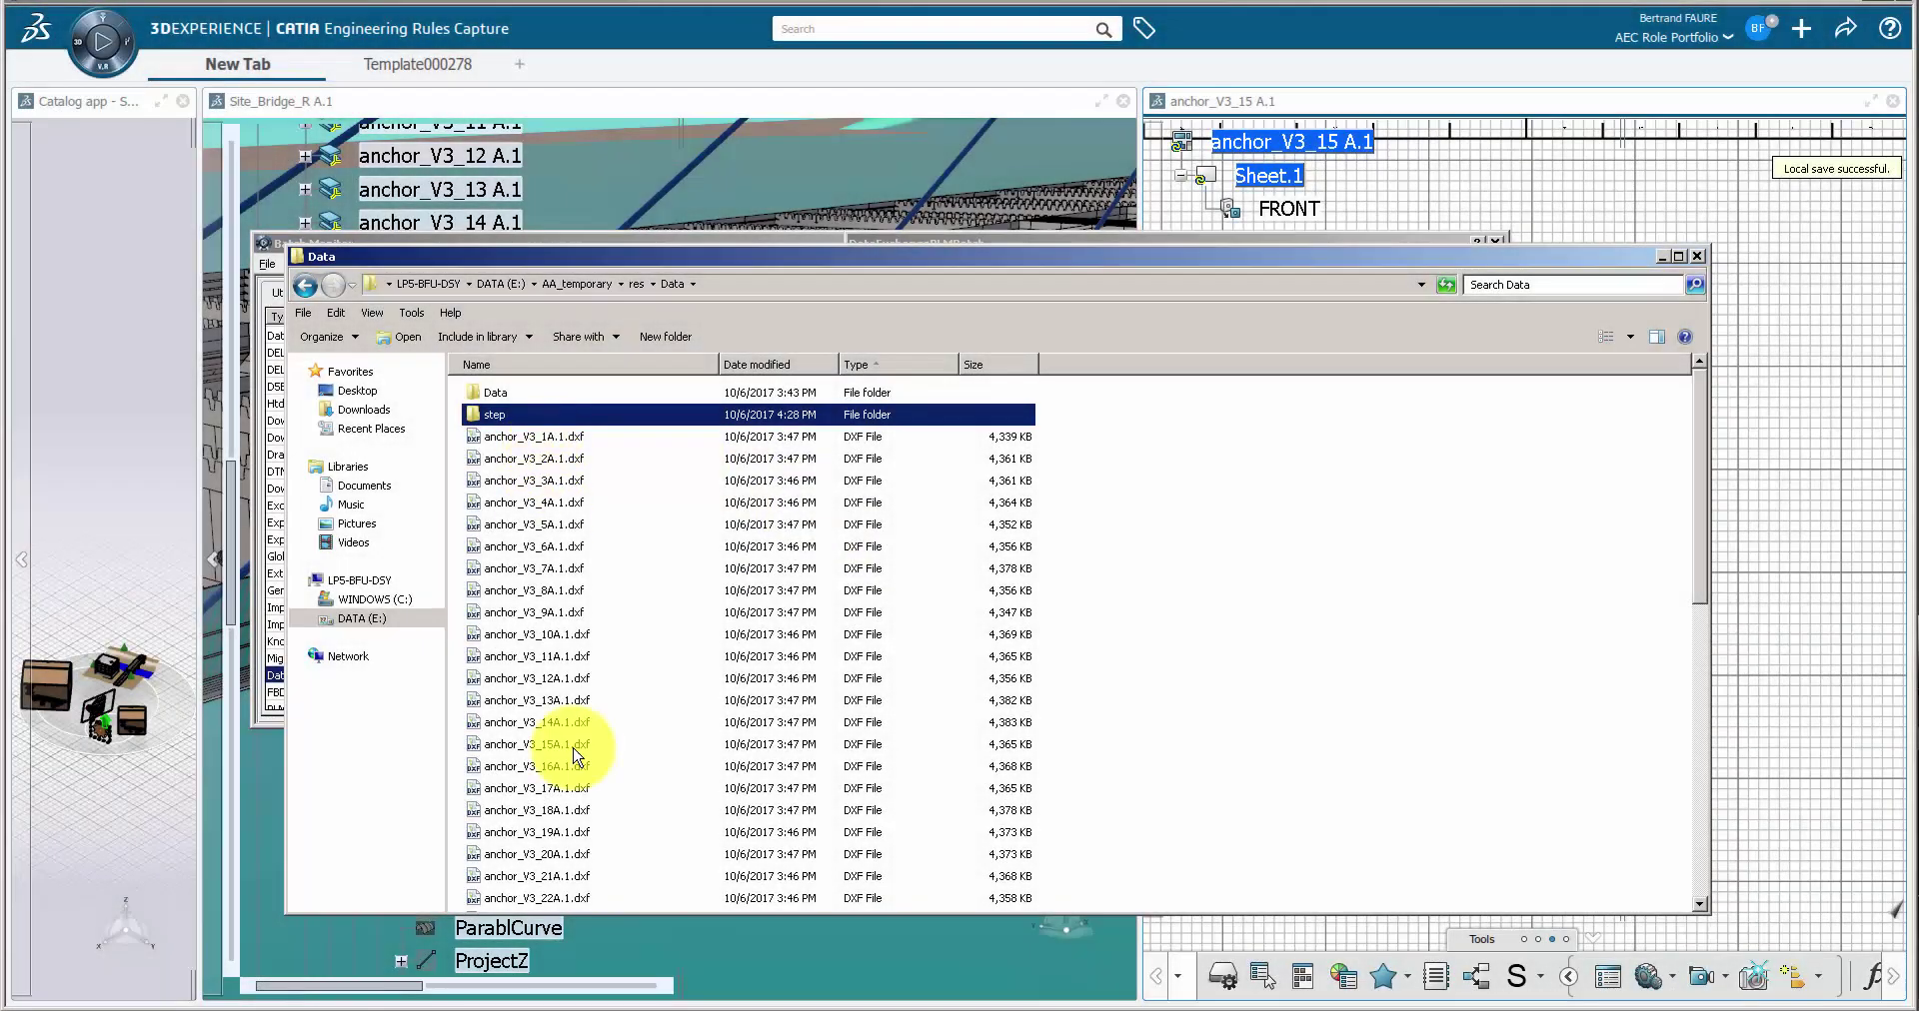
Step: Open anchor_V3_15A.1.dxf in DraftSight and arrange it beside CATIA
{"action": "left_click", "coordinate": [573, 746]}
{"action": "double_click", "coordinate": [577, 752]}
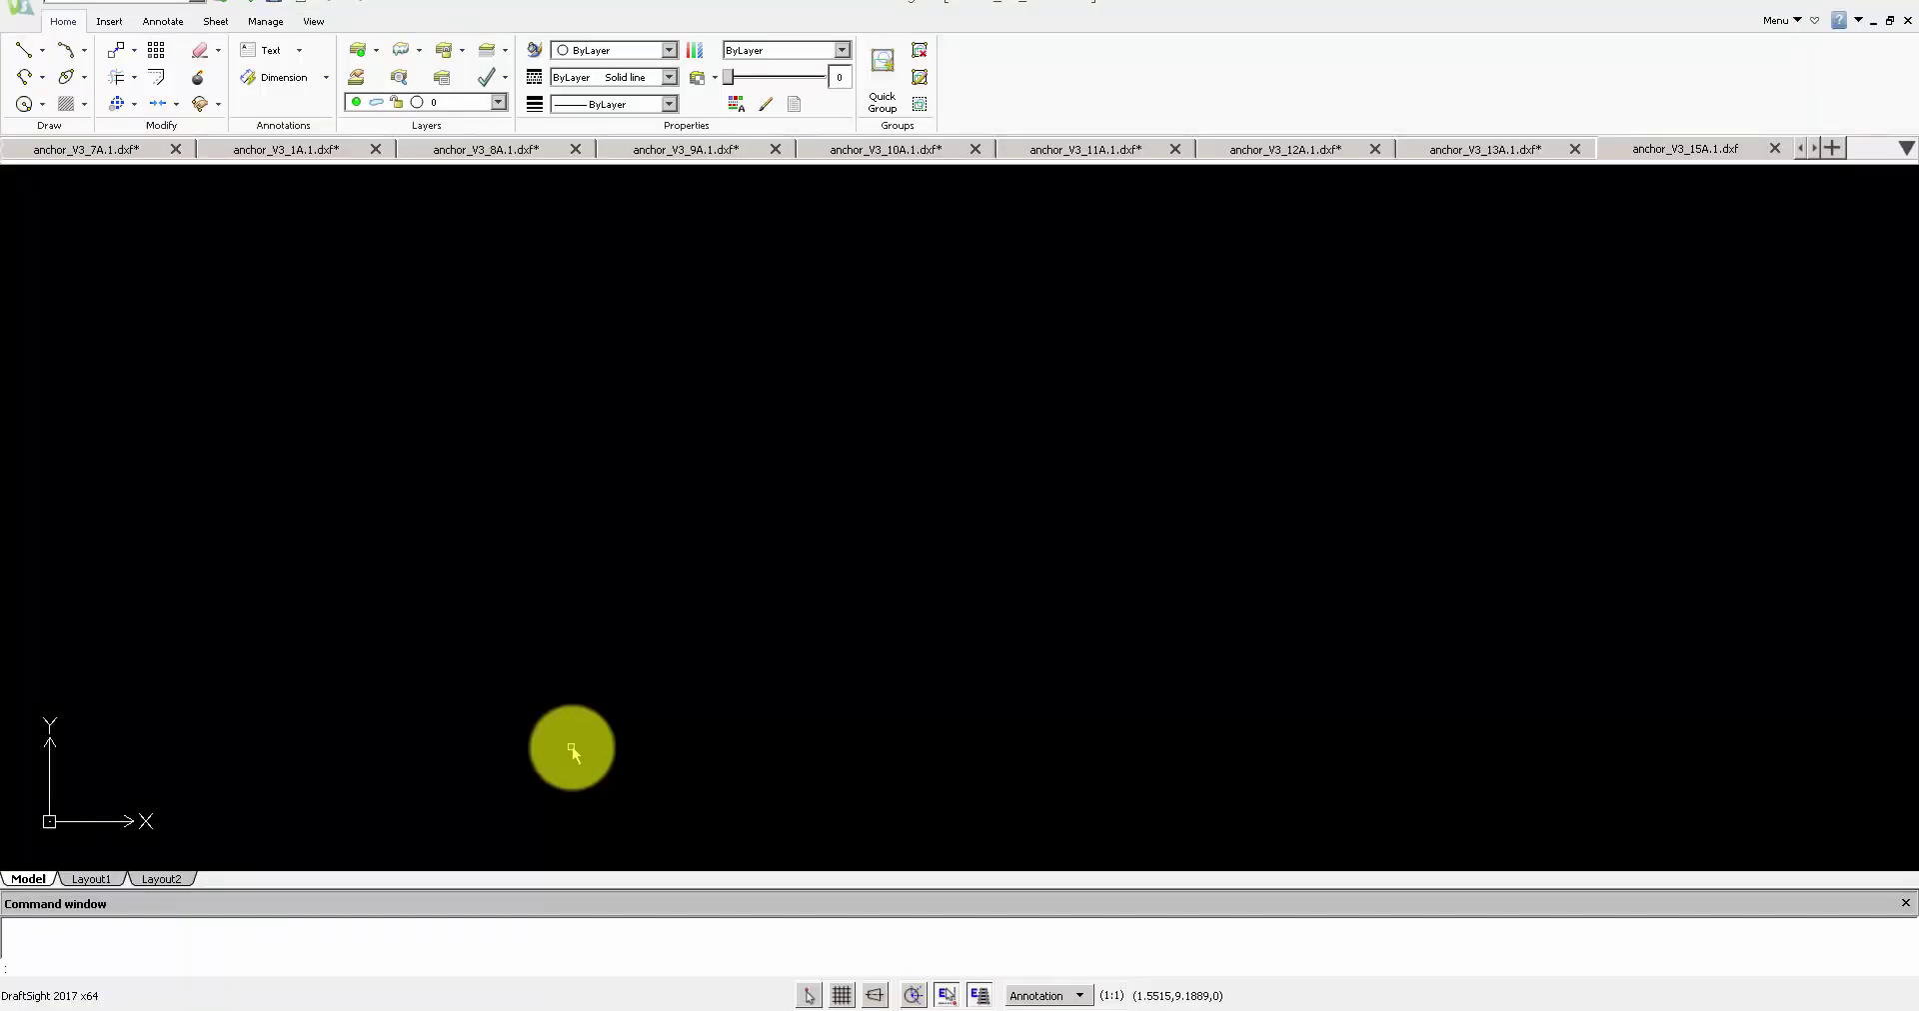
{"action": "scroll", "coordinate": [799, 634], "scroll_direction": "down", "scroll_amount": 5}
{"action": "scroll", "coordinate": [1020, 600], "scroll_direction": "up", "scroll_amount": 2}
{"action": "scroll", "coordinate": [1020, 600], "scroll_direction": "up", "scroll_amount": 3}
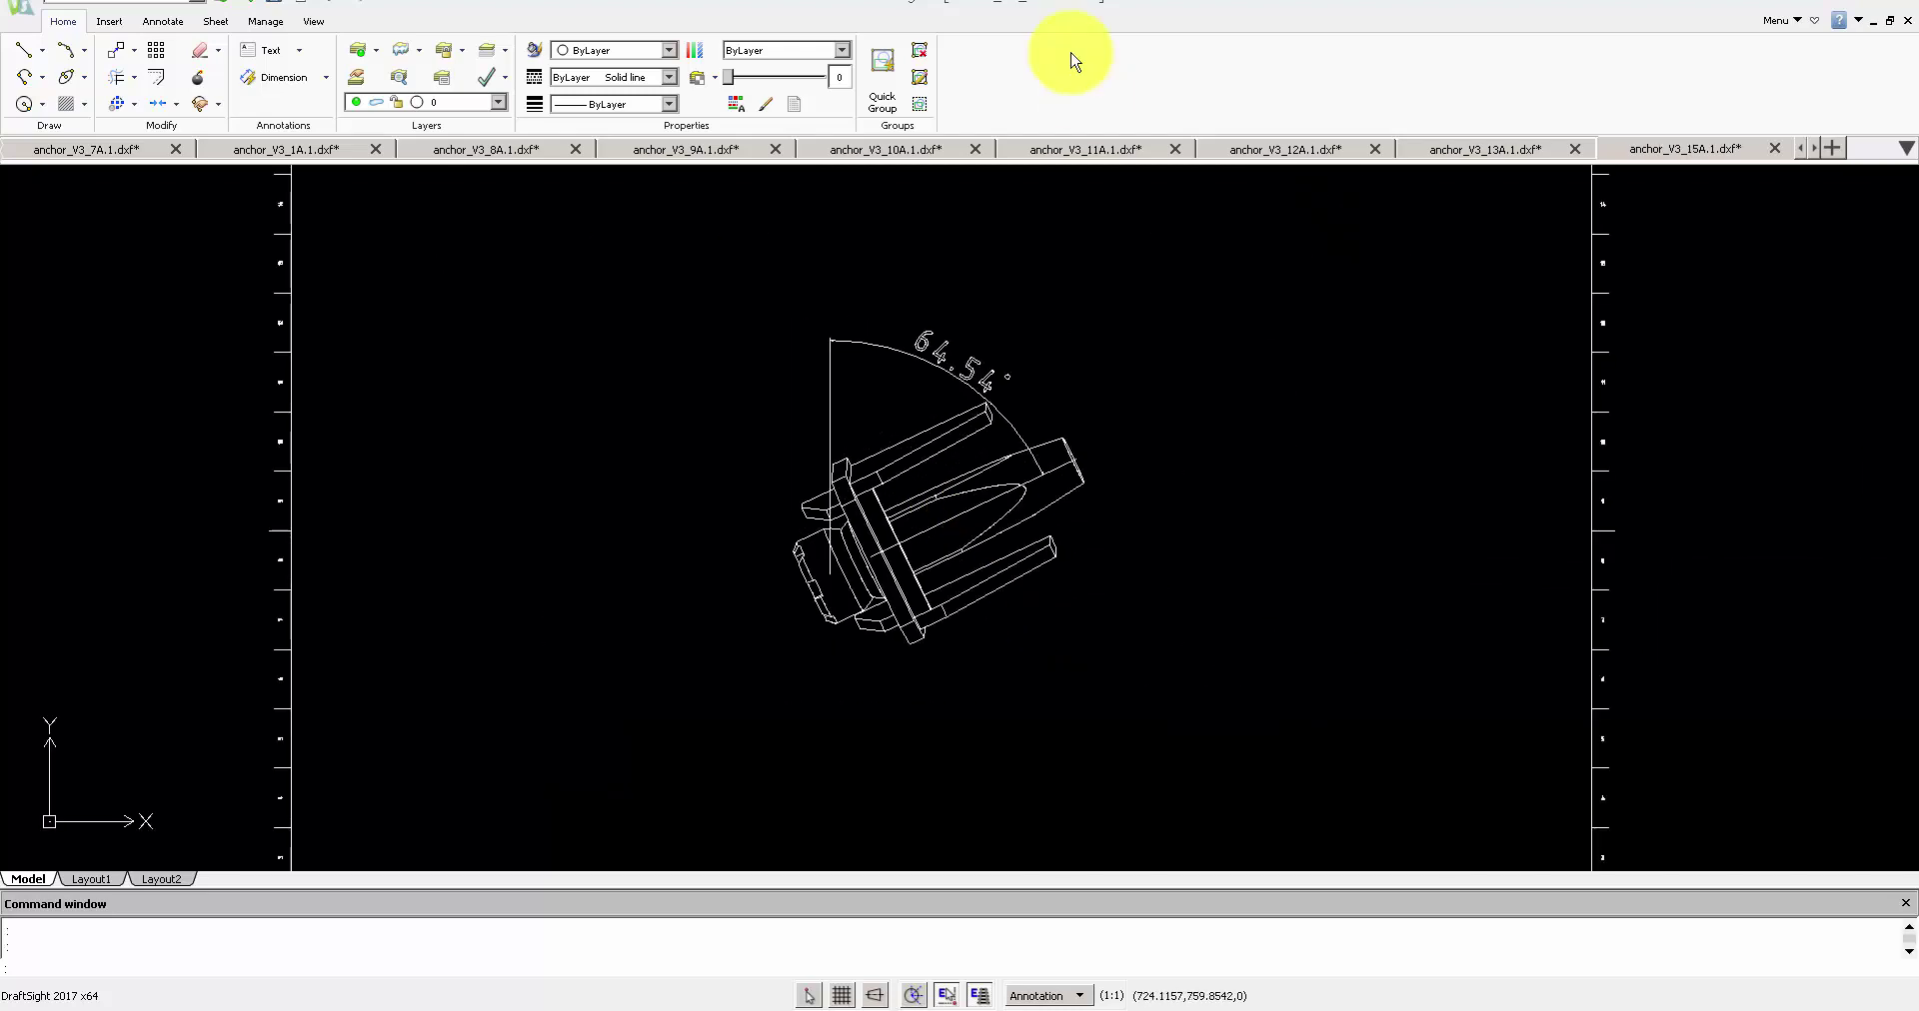
{"action": "double_click", "coordinate": [1064, 4]}
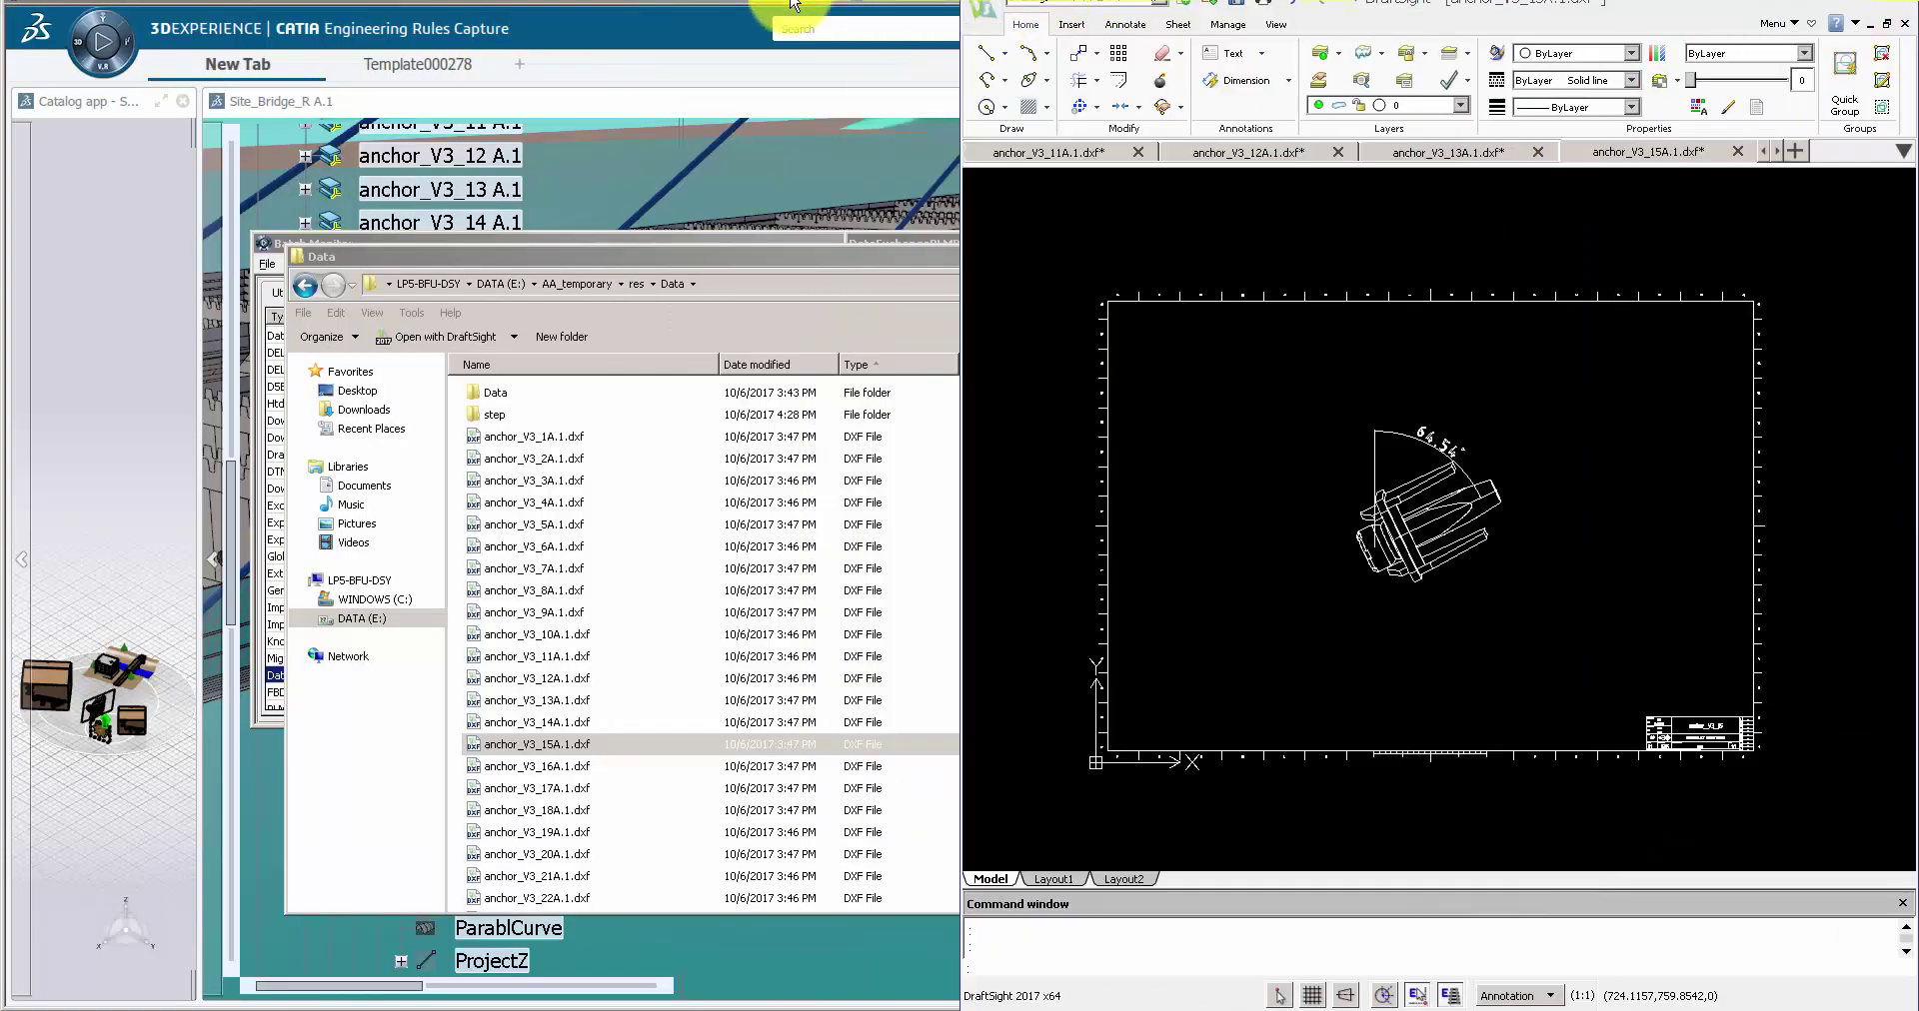